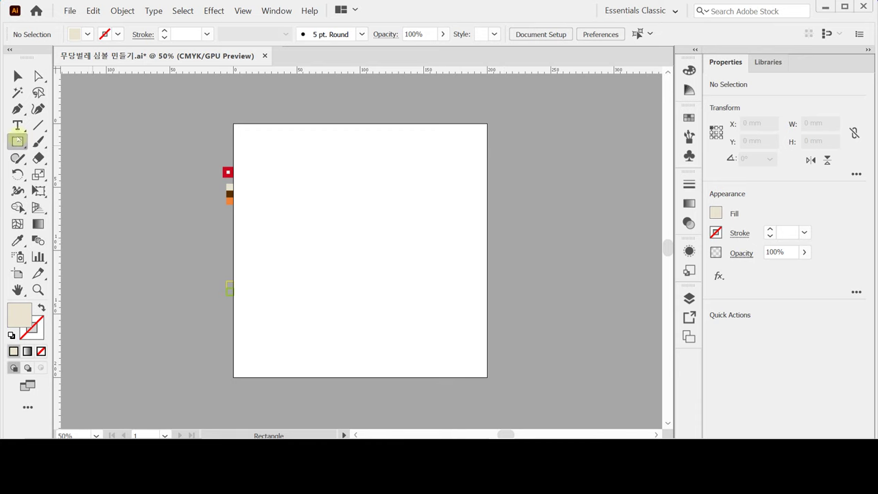
# Create a 200 × 200 mm beige rectangle starting from the artboard's upper-left corner so it covers the whole artboard
pyautogui.click(234, 124)
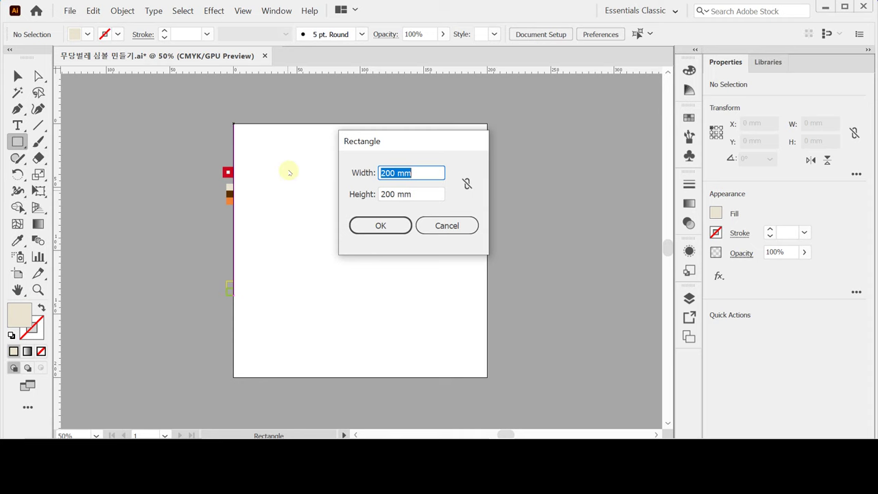
pyautogui.click(373, 225)
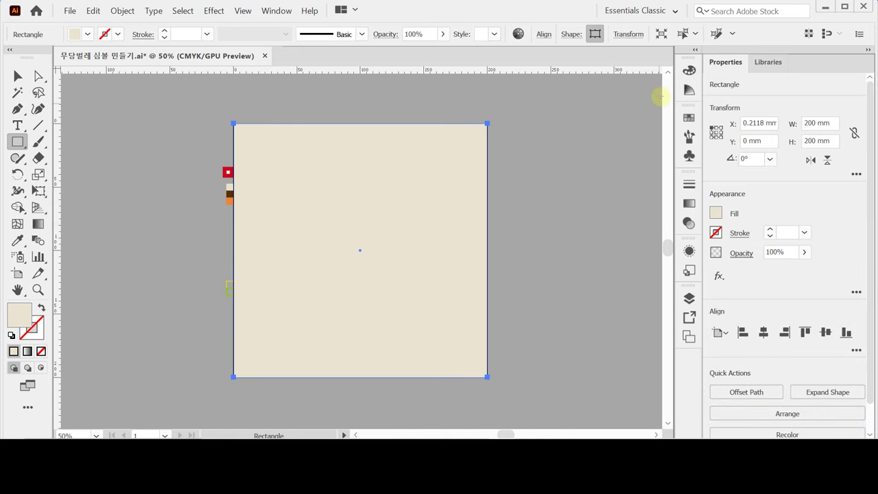
# Detach the Color panel from the dock, expand it and place it beside the artboard's upper-right corner
pyautogui.moveTo(689, 69); pyautogui.dragTo(538, 92)
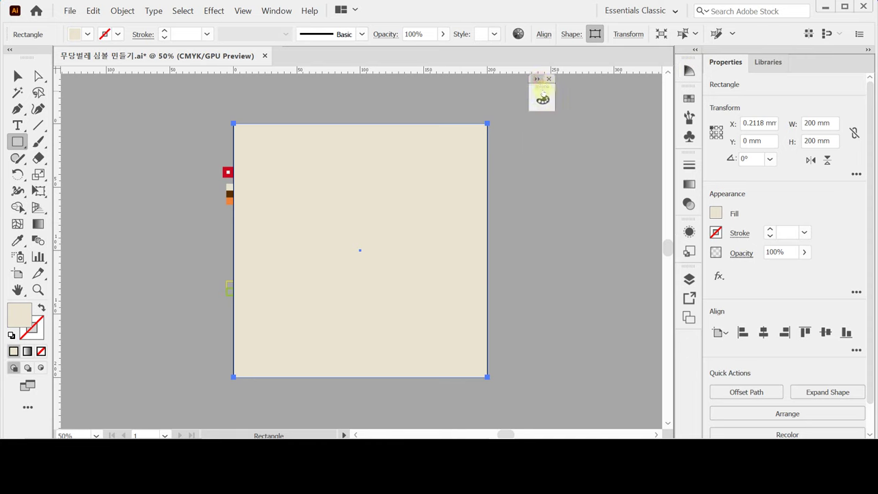
pyautogui.click(538, 79)
pyautogui.click(547, 91)
pyautogui.click(547, 90)
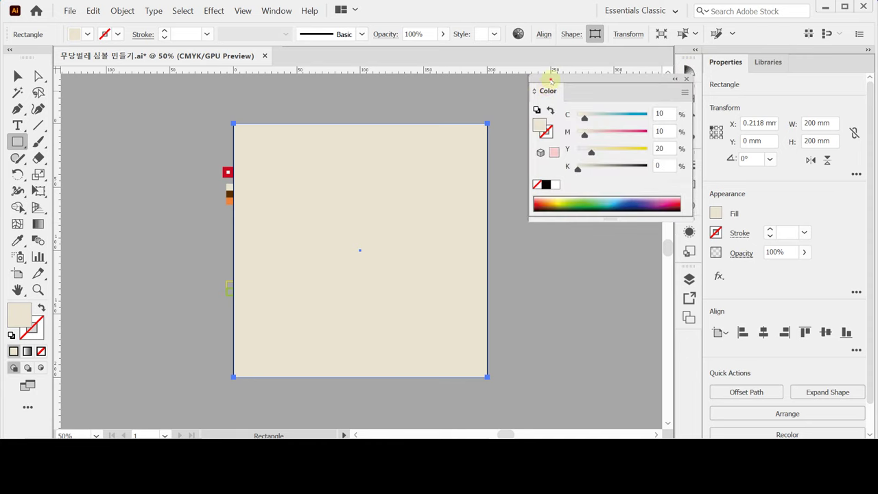
pyautogui.moveTo(547, 90); pyautogui.dragTo(518, 96)
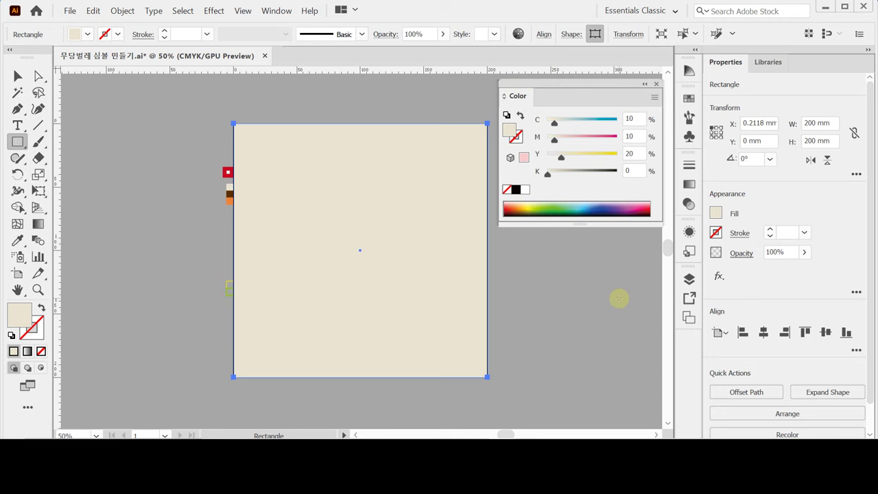
# Show the guides and add gradient mesh points to the rectangle at the upper-left and lower-right guide intersections
pyautogui.press('ctrl')
pyautogui.hotkey('ctrl', ';')
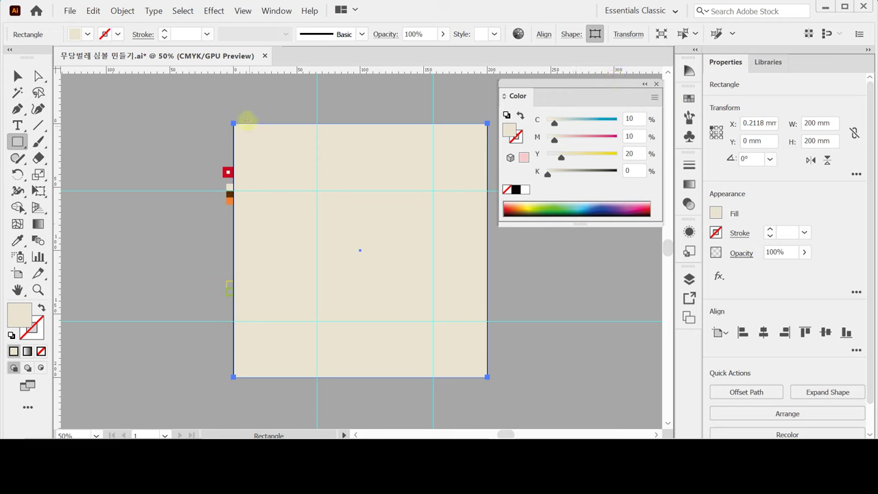
pyautogui.click(17, 224)
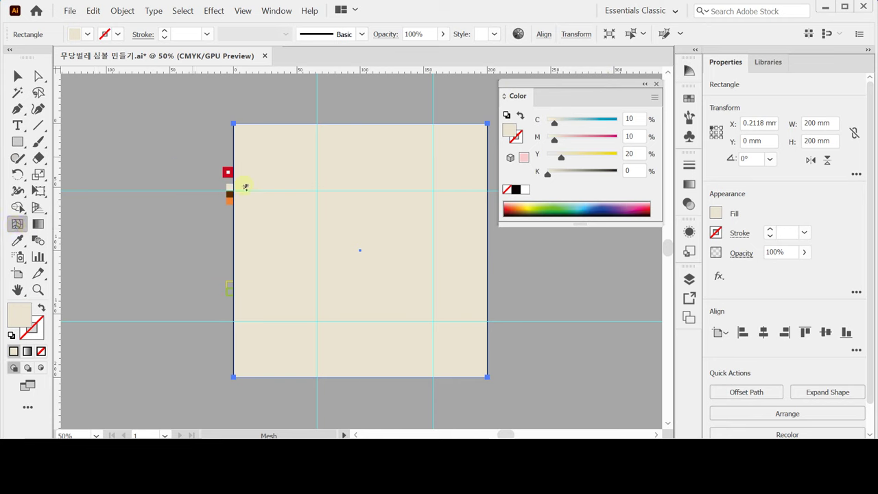
pyautogui.click(318, 191)
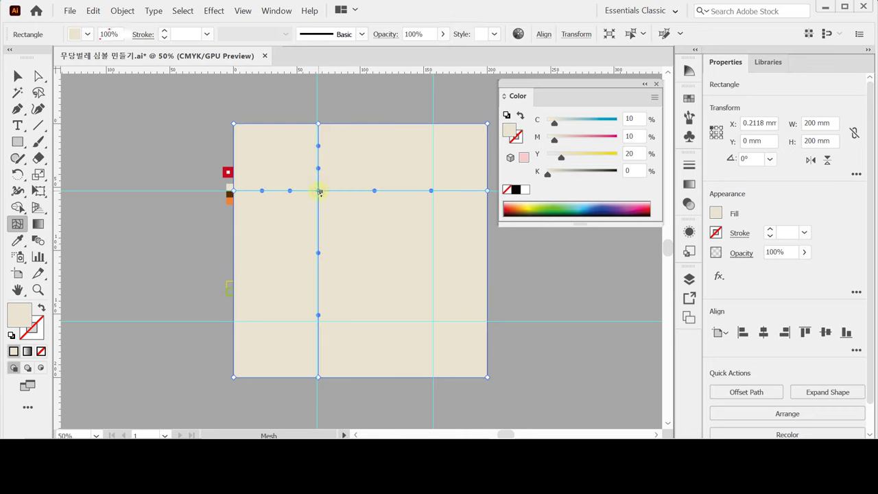
pyautogui.click(434, 320)
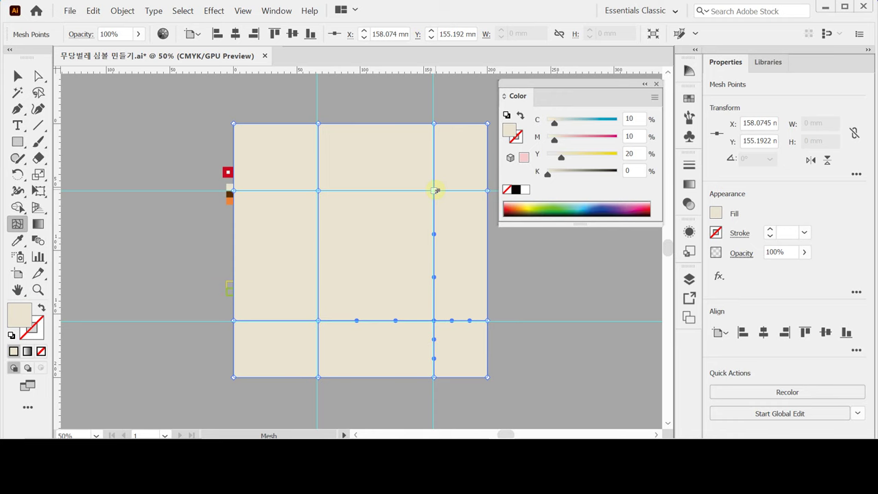
# Color the mesh point at the upper-right guide intersection with the orange sampled from the swatch beside the artboard
pyautogui.click(435, 190)
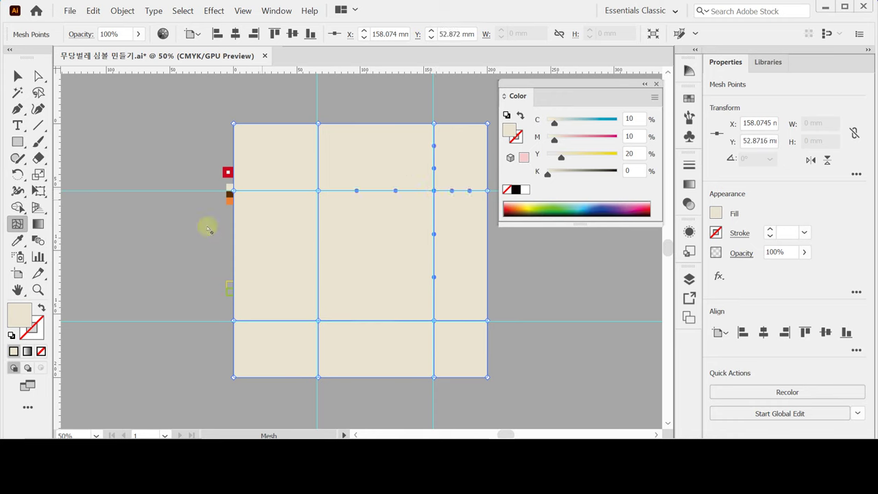
pyautogui.press('i')
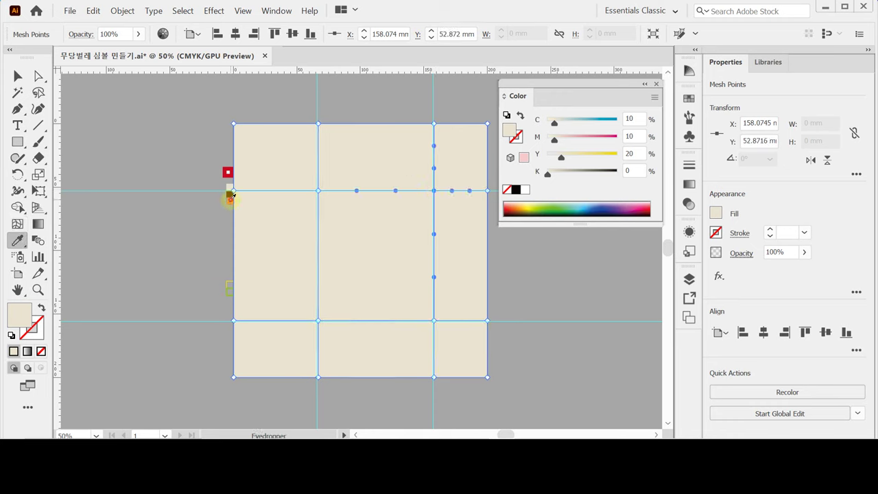
pyautogui.click(230, 197)
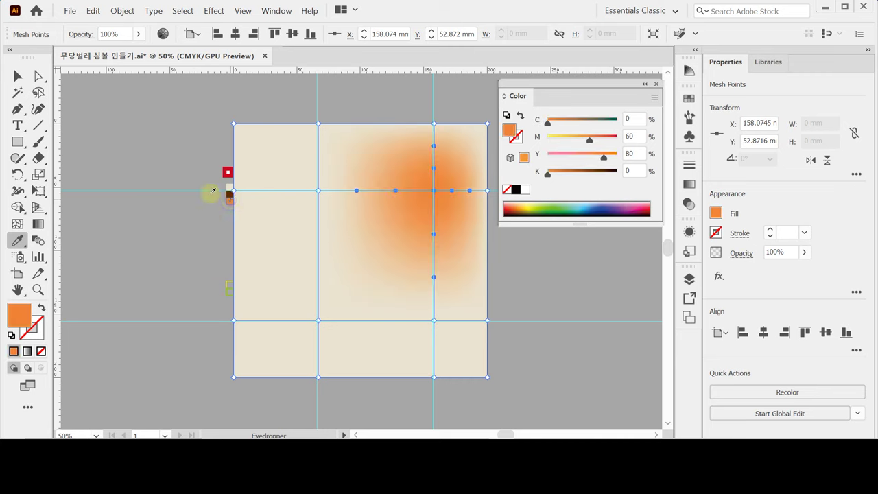
# Color the lower-left mesh point with the sampled dark brown swatch, deselect the mesh and save the document
pyautogui.click(17, 224)
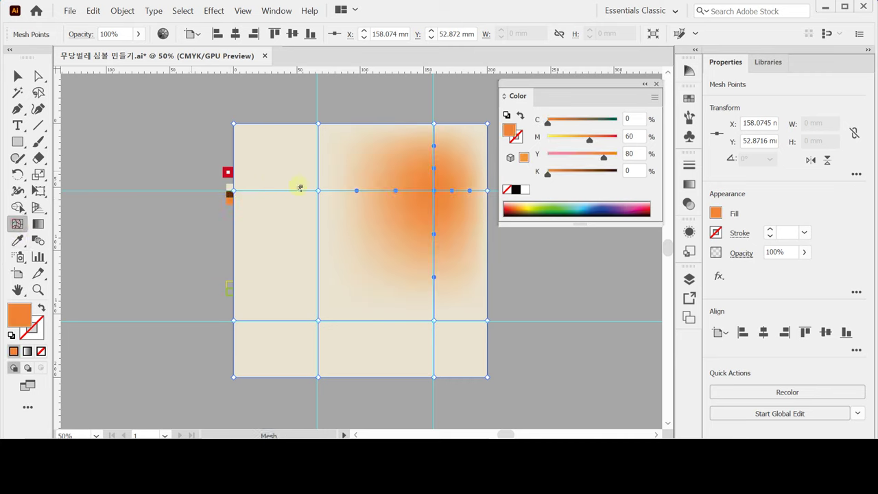
pyautogui.click(318, 320)
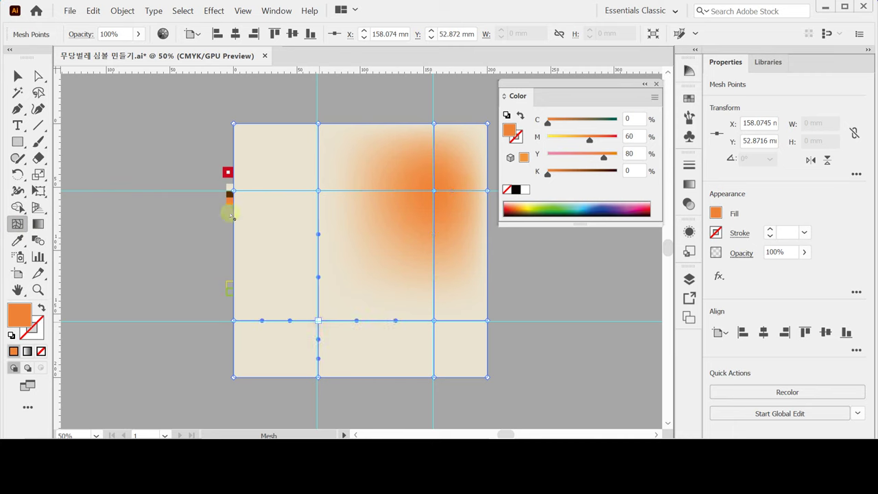
pyautogui.click(237, 213)
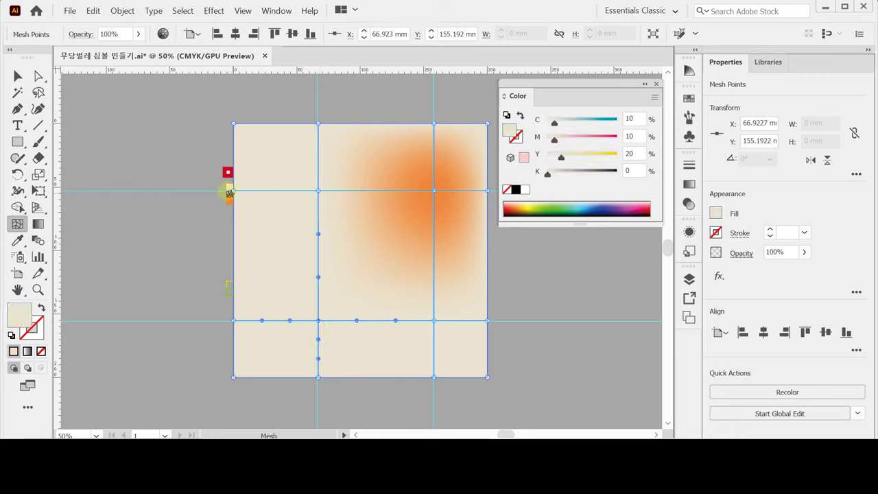
pyautogui.press('i')
pyautogui.click(231, 195)
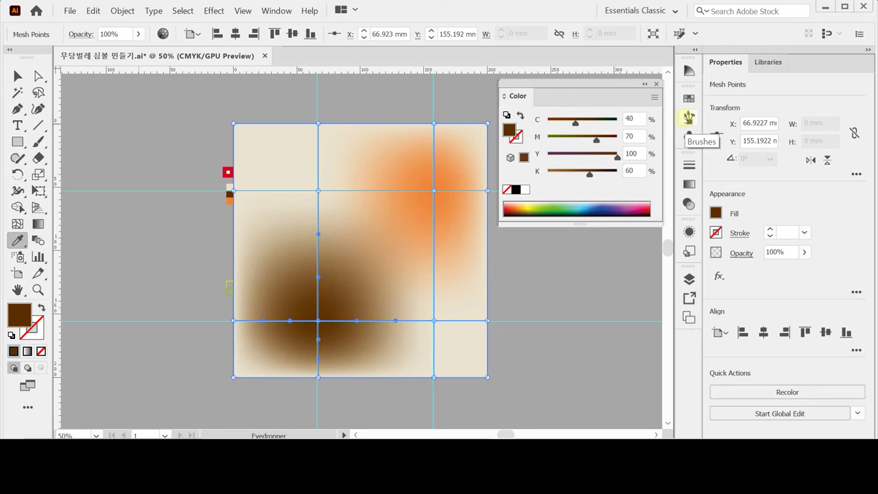
pyautogui.press('ctrl')
pyautogui.keyDown('ctrl'); pyautogui.click(593, 263); pyautogui.keyUp('ctrl')
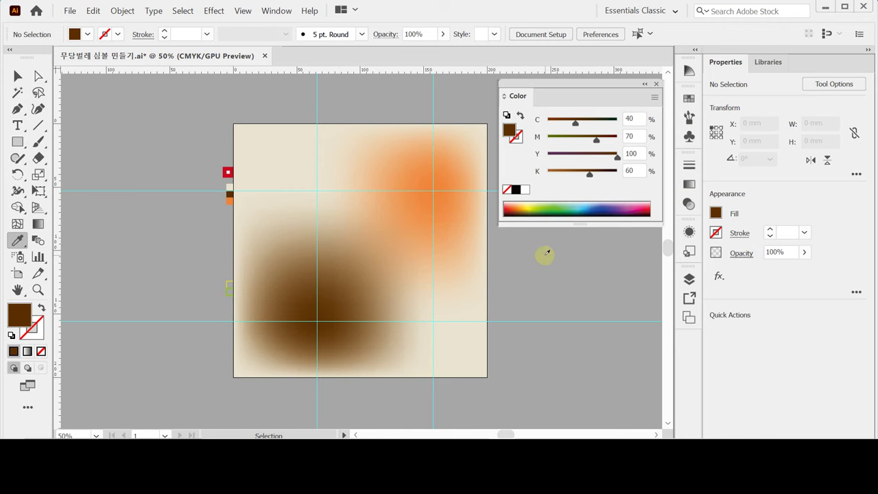
pyautogui.hotkey('ctrl', 's')
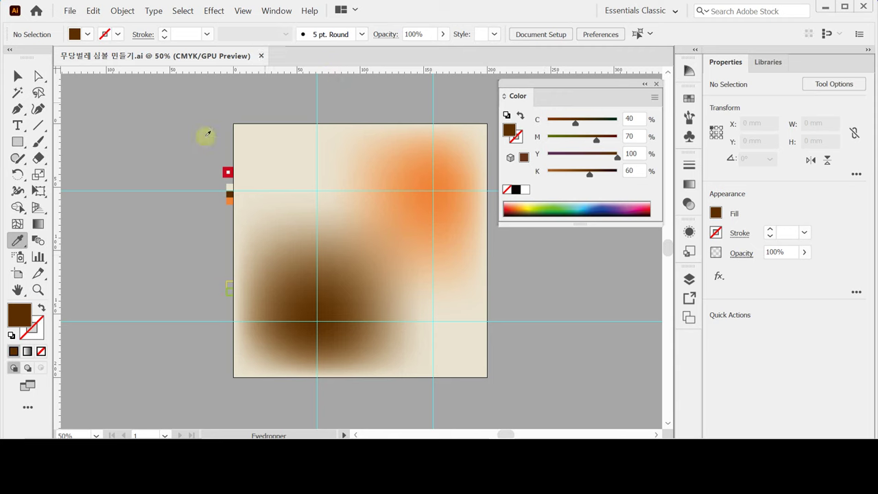
# Activate the Paintbrush tool and collapse the floating Color panel to show only its color spectrum
pyautogui.click(38, 142)
pyautogui.click(38, 142)
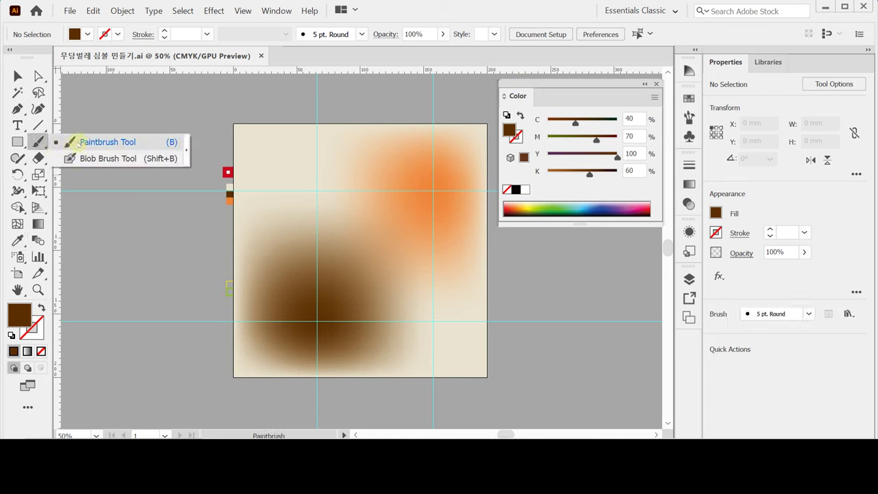
pyautogui.click(79, 142)
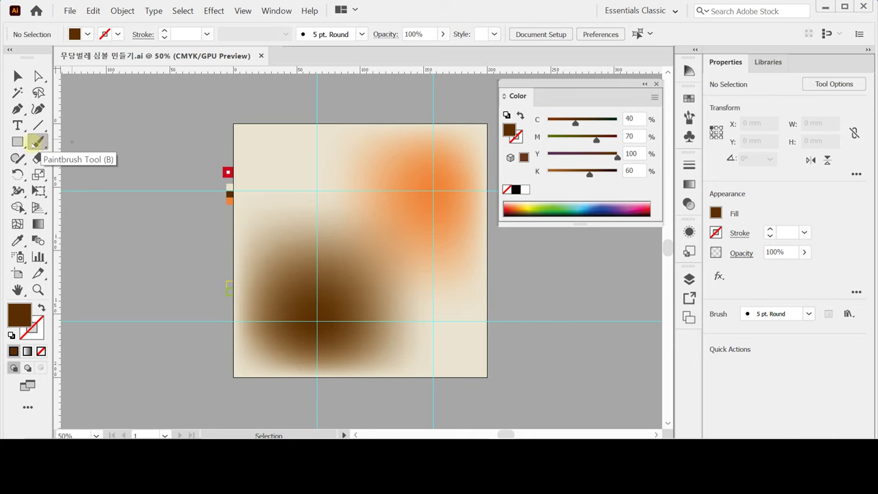
pyautogui.click(34, 143)
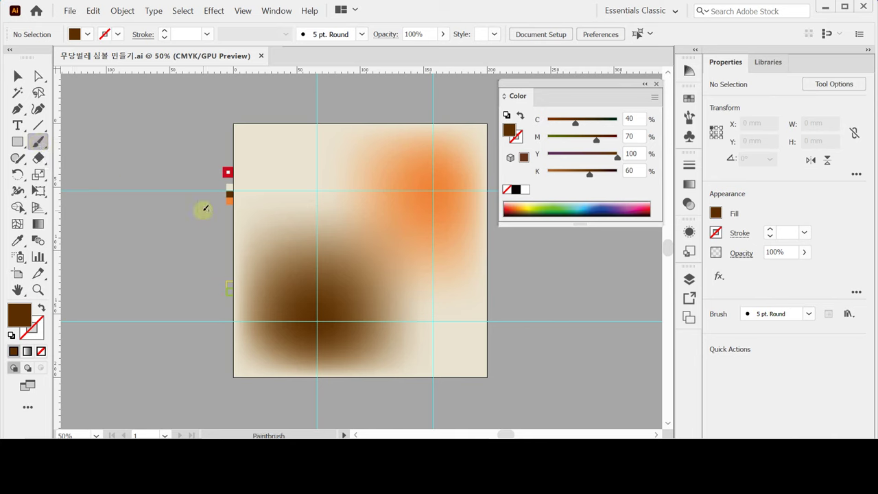
pyautogui.click(361, 34)
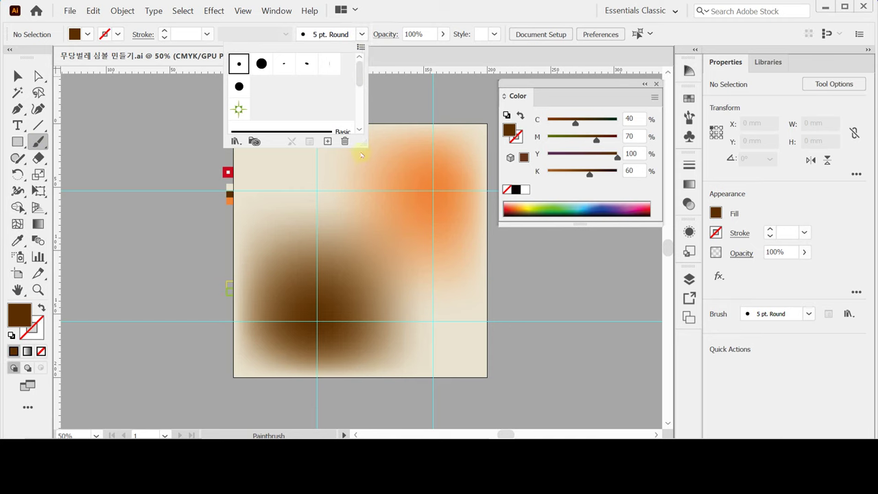
pyautogui.click(524, 98)
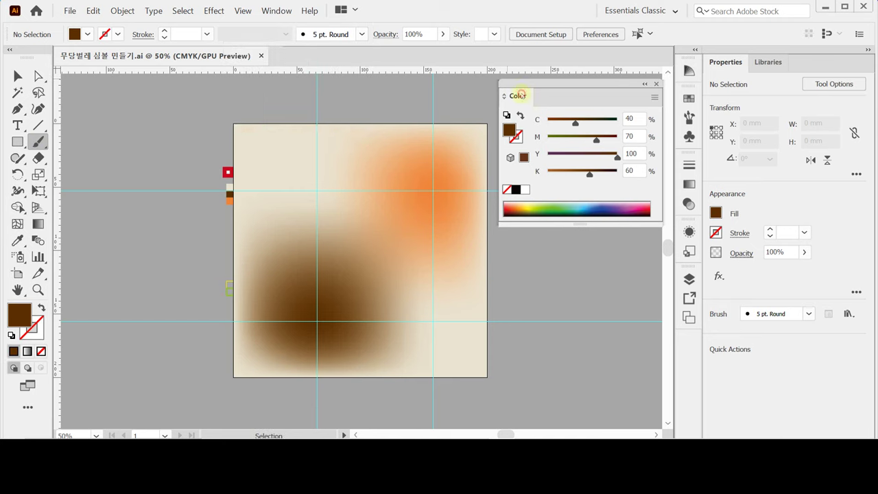
pyautogui.click(519, 96)
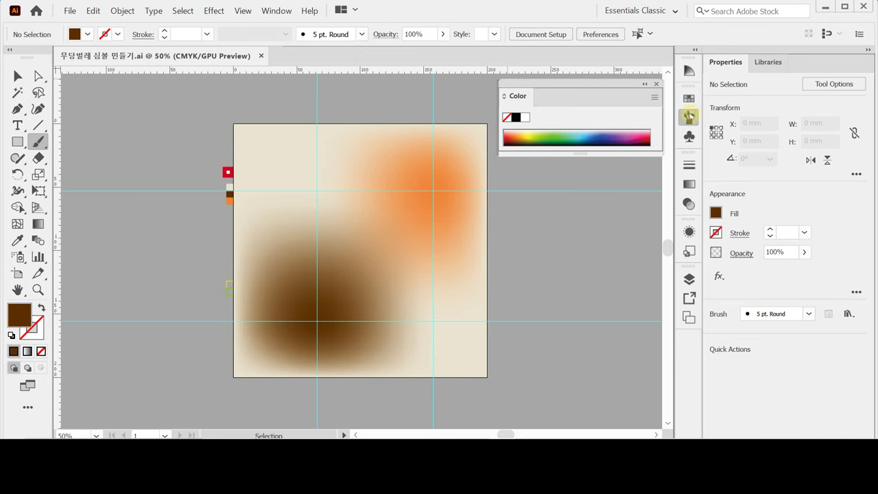
# Open the decorative Elegant Curl & Floral Brush Set library and place it, enlarged in height, below the Color panel
pyautogui.click(690, 117)
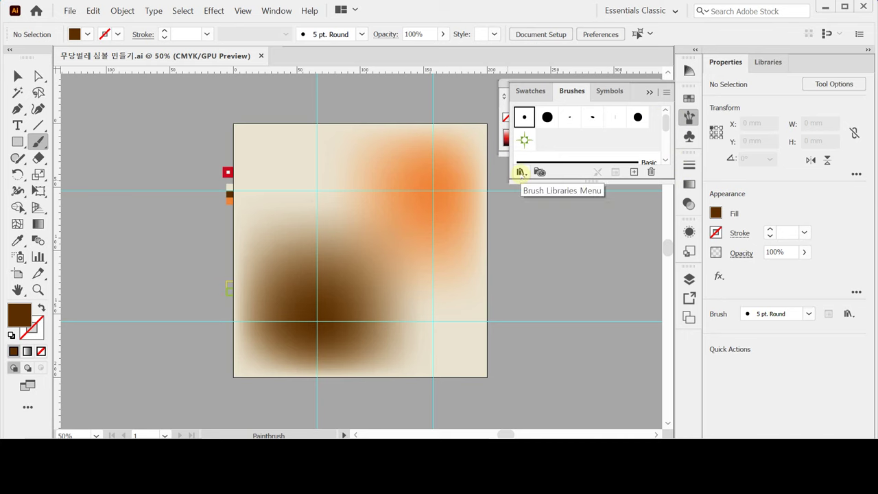
pyautogui.click(521, 173)
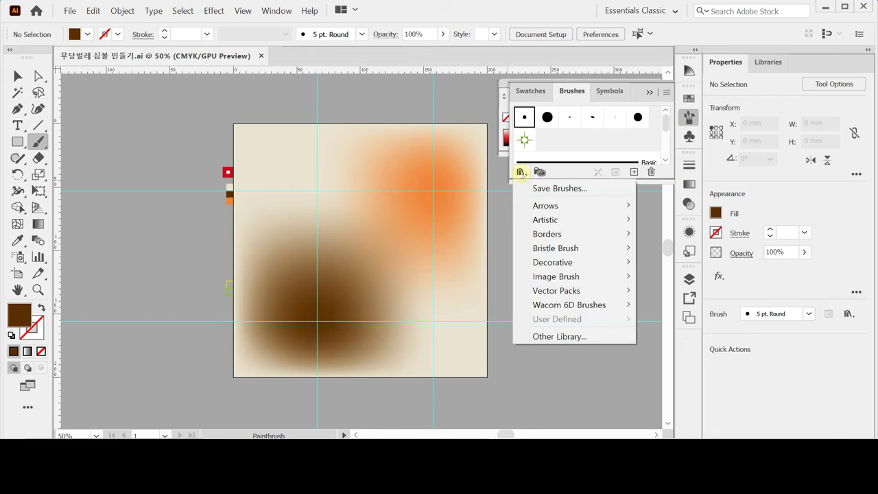
pyautogui.moveTo(579, 274)
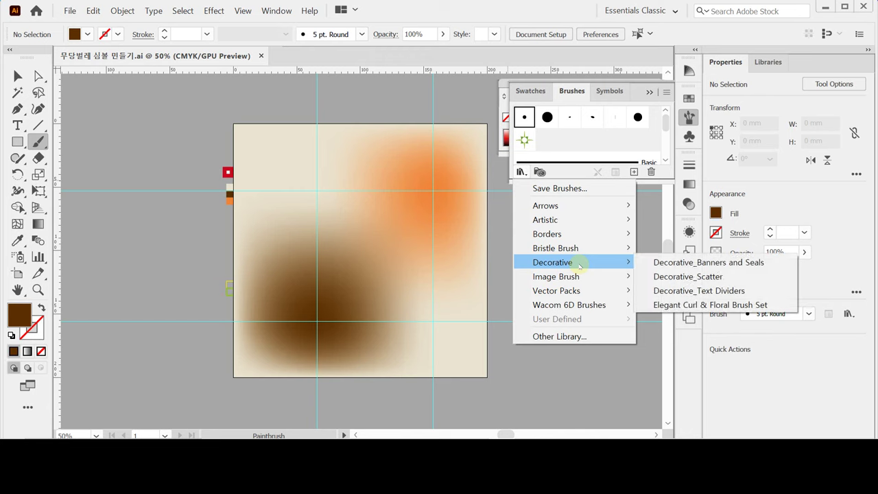
pyautogui.click(676, 307)
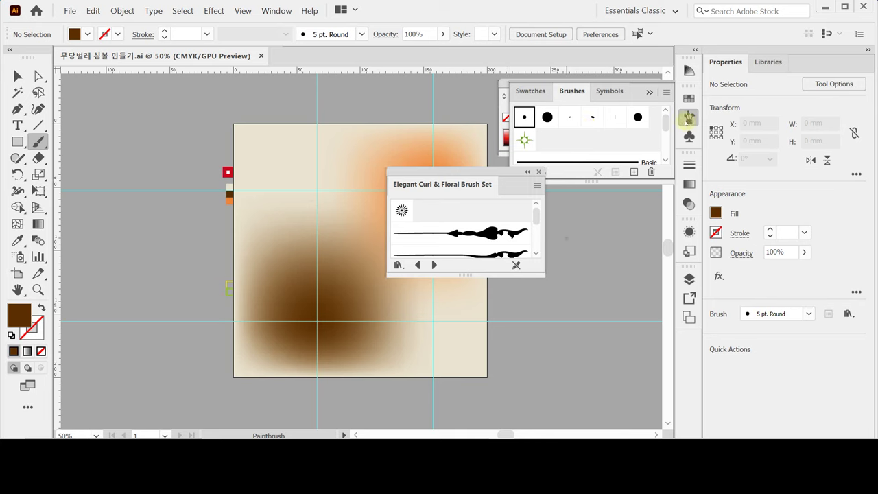
pyautogui.click(688, 118)
pyautogui.moveTo(456, 170); pyautogui.dragTo(546, 174)
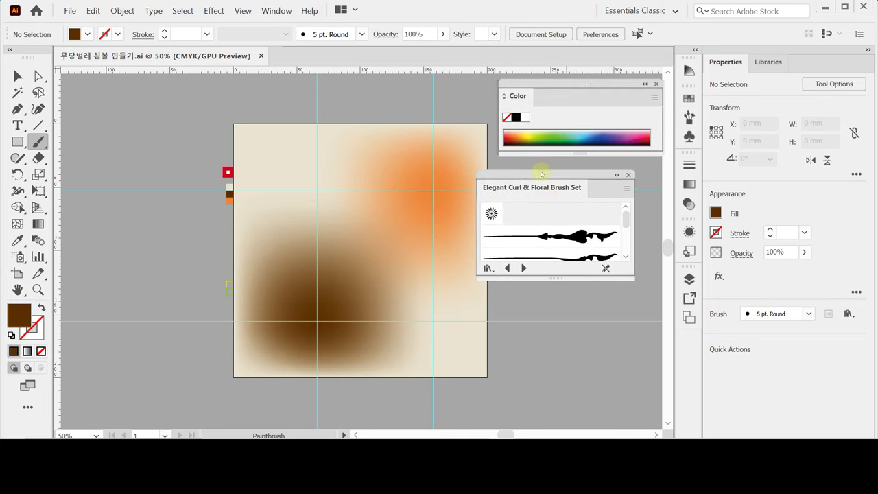
pyautogui.moveTo(557, 277); pyautogui.dragTo(561, 391)
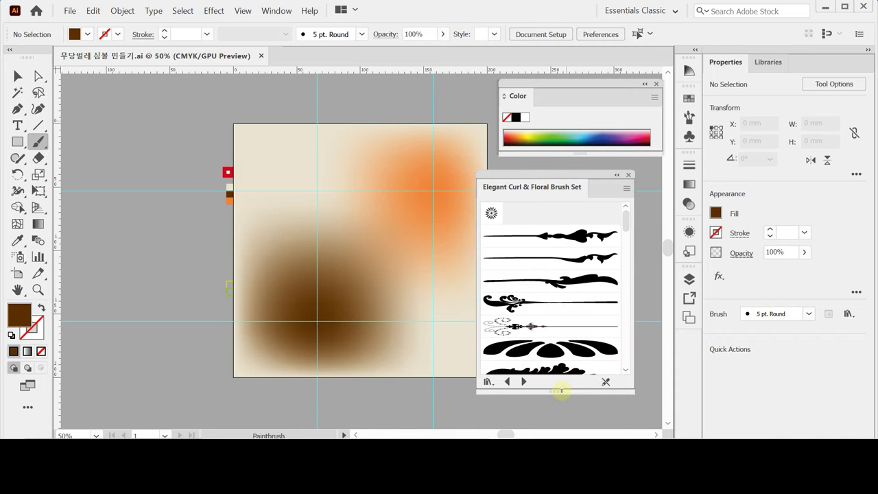
# Choose the solid curling leaf brush with thin inner highlight lines from the Elegant Curl & Floral Brush Set
pyautogui.scroll(-2, 565, 359)
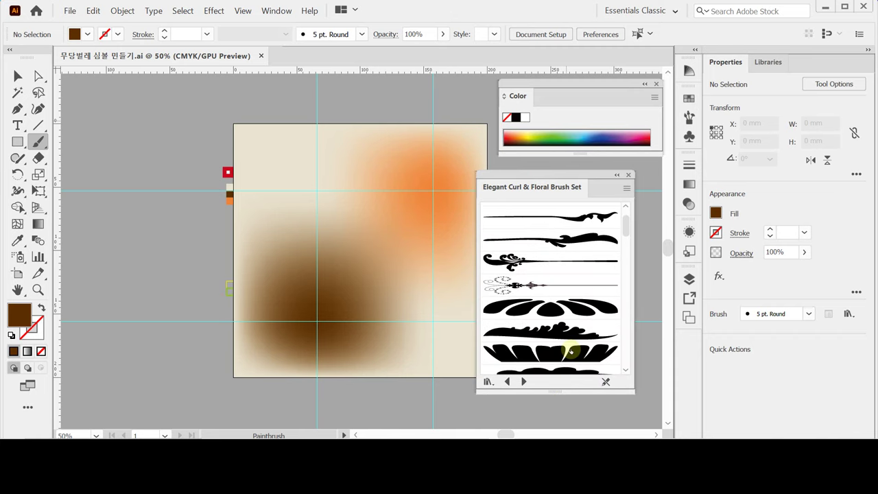
pyautogui.scroll(-4, 570, 350)
pyautogui.scroll(3, 571, 350)
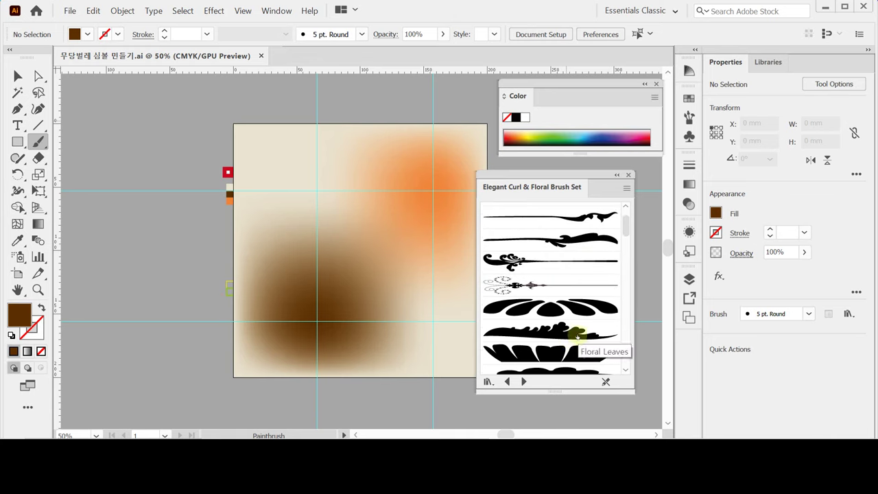
pyautogui.scroll(-3, 576, 333)
pyautogui.scroll(-2, 577, 331)
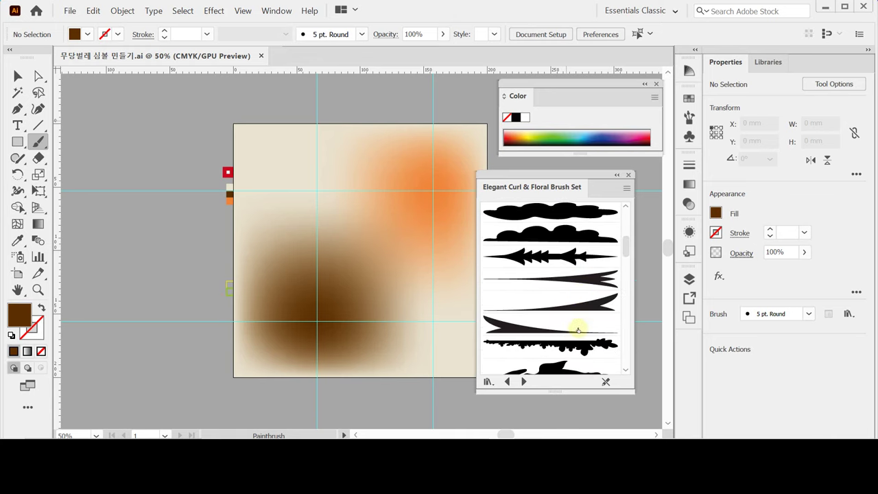
pyautogui.scroll(-3, 576, 331)
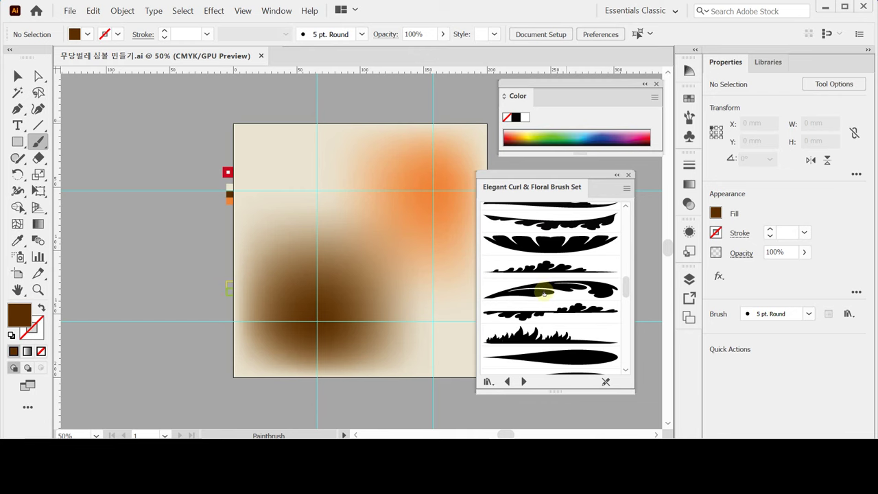
pyautogui.click(544, 294)
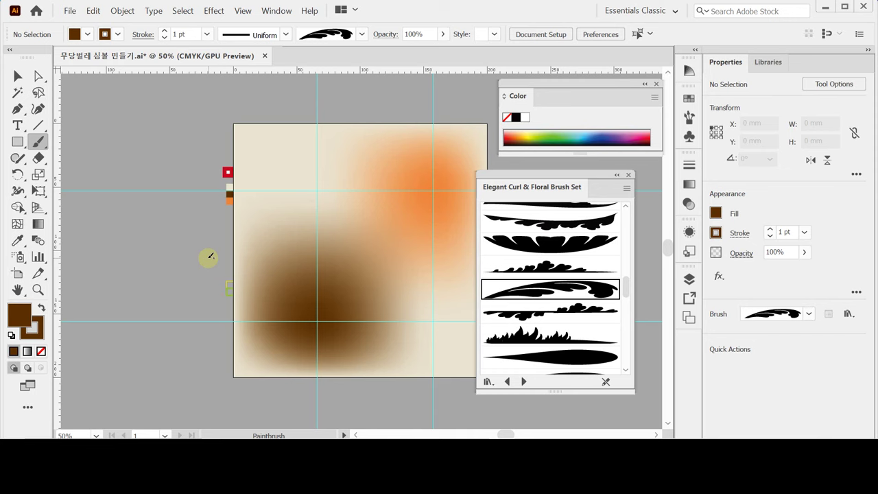
pyautogui.press('capslock')
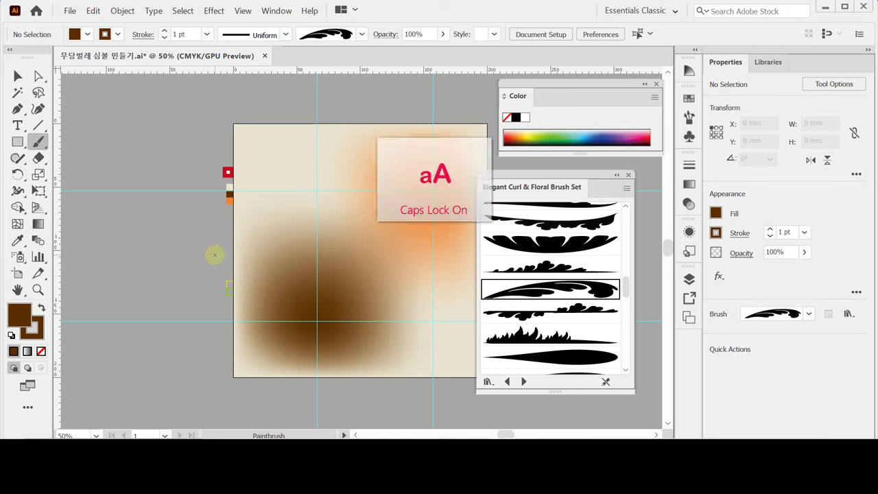
pyautogui.press('capslock')
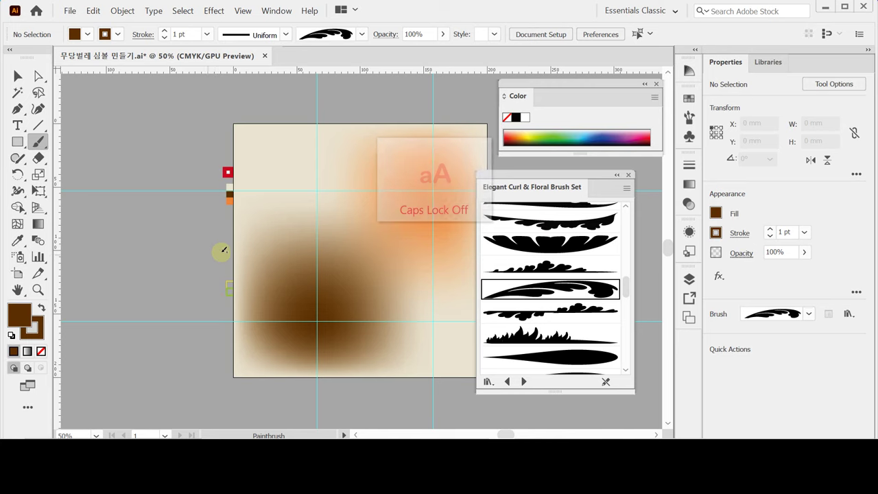
pyautogui.moveTo(244, 269)
pyautogui.mouseDown()
pyautogui.moveTo(329, 250)
pyautogui.moveTo(368, 249)
pyautogui.moveTo(418, 266)
pyautogui.mouseUp()
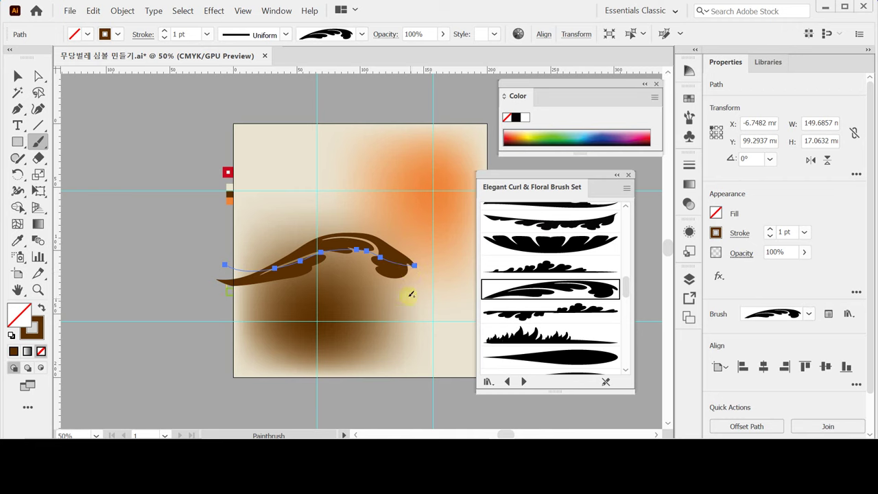
pyautogui.moveTo(409, 305)
pyautogui.mouseDown()
pyautogui.moveTo(385, 315)
pyautogui.moveTo(324, 303)
pyautogui.moveTo(194, 321)
pyautogui.mouseUp()
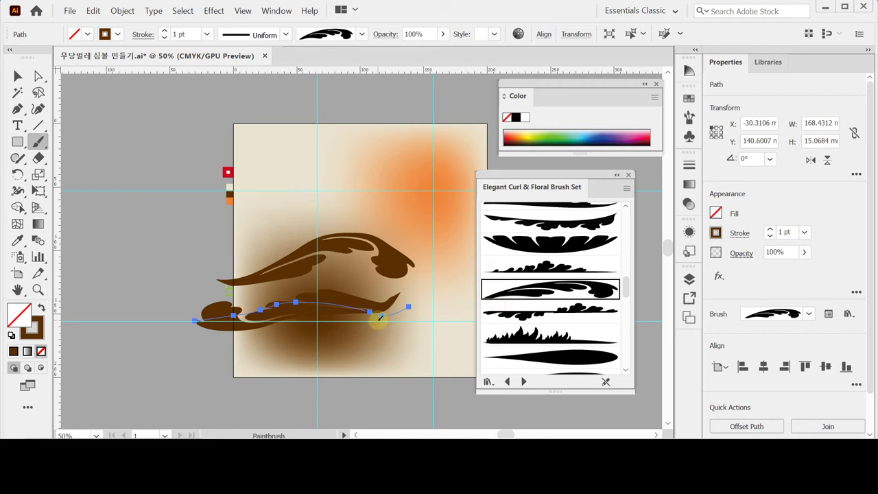
pyautogui.press('Delete')
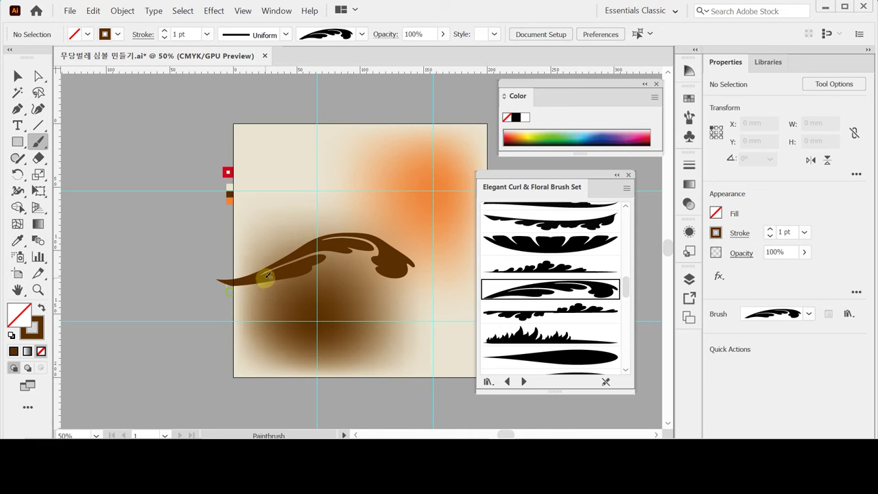
pyautogui.keyDown('ctrl'); pyautogui.click(266, 275); pyautogui.keyUp('ctrl')
pyautogui.press('Delete')
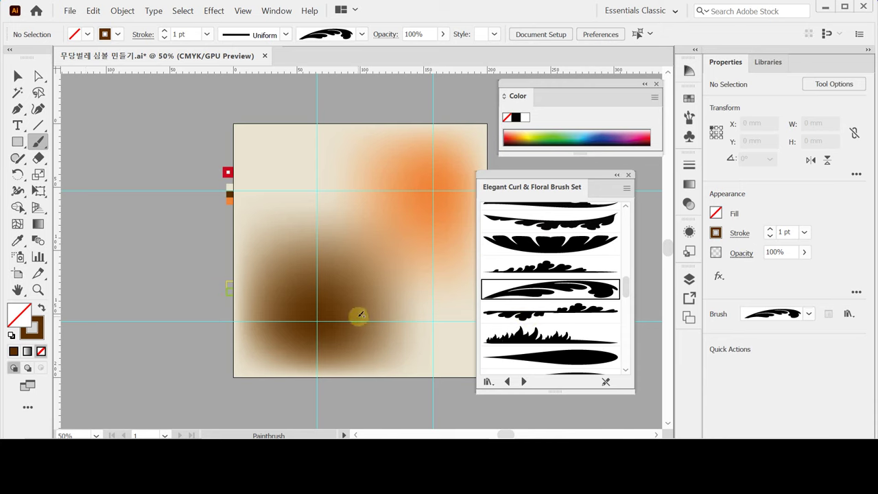
# Sample the yellow swatch as stroke color and paint a rising leaf stroke, about 164 by 40 mm, from the artboard's left edge
pyautogui.press('i')
pyautogui.click(228, 282)
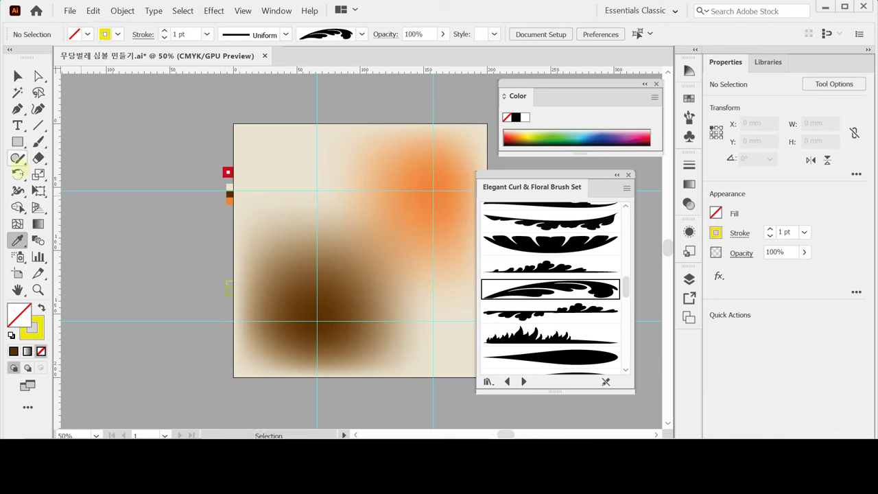
pyautogui.click(37, 141)
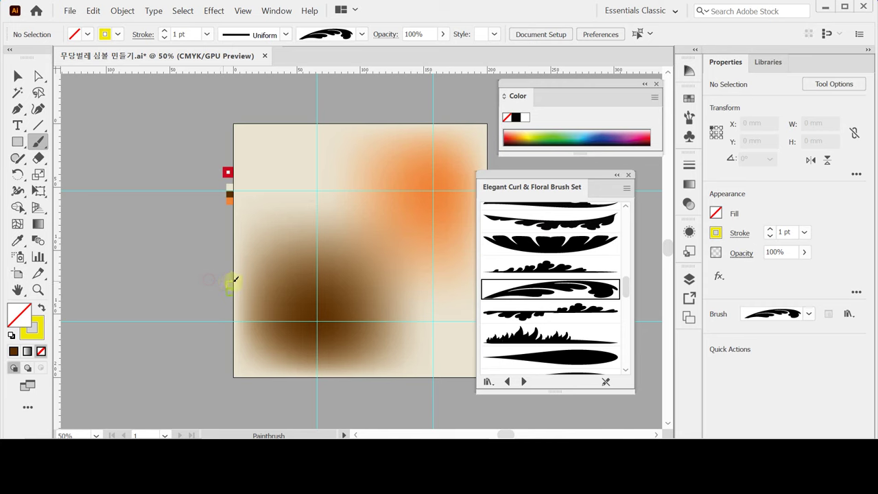
pyautogui.moveTo(351, 232); pyautogui.dragTo(420, 237)
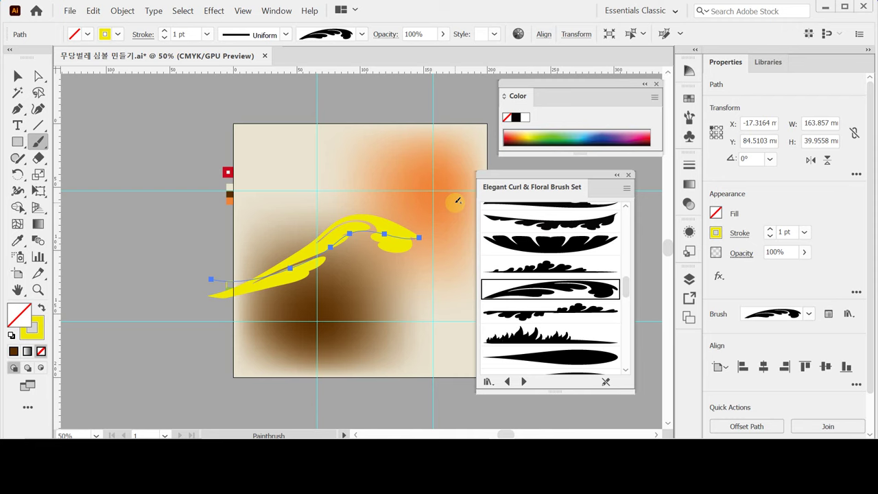
# Rotate the yellow leaf stroke about 4.8° counterclockwise and deselect it
pyautogui.press('ctrl')
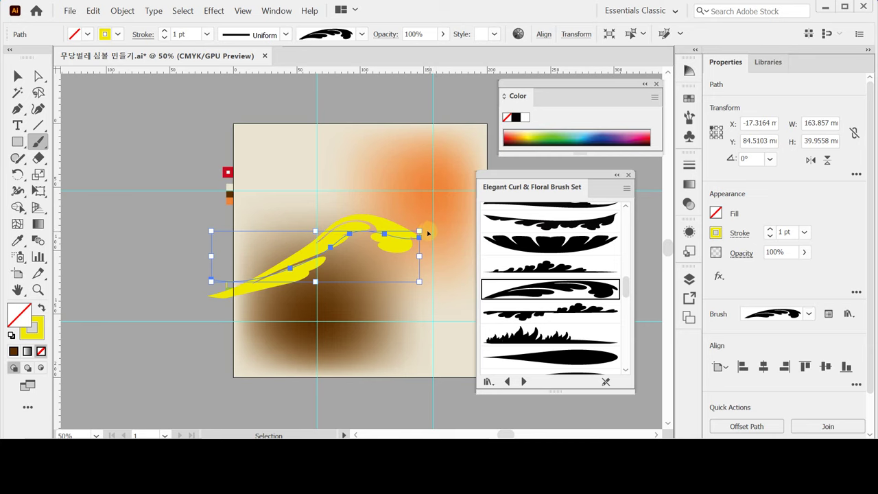
pyautogui.moveTo(426, 230); pyautogui.dragTo(423, 222)
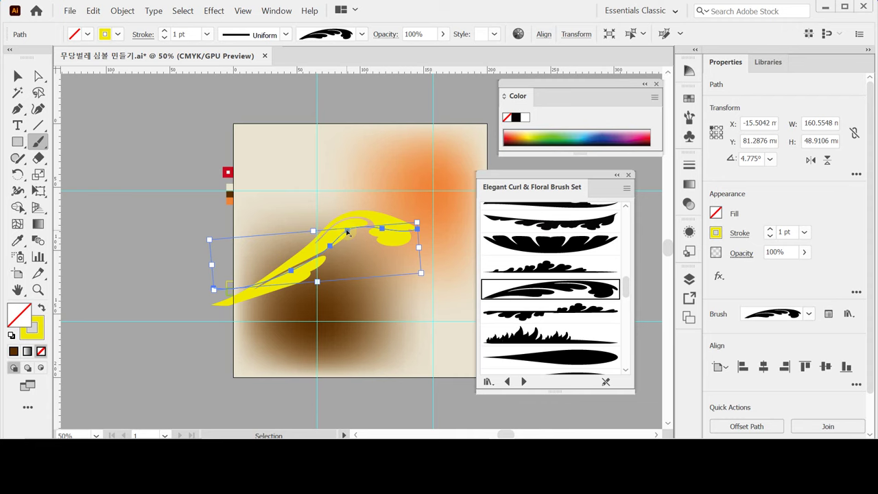
pyautogui.press('b')
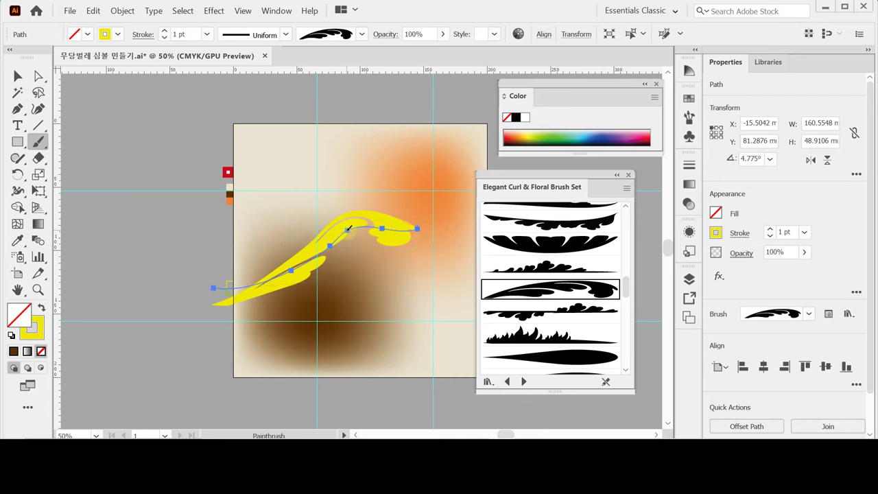
pyautogui.press('ctrl')
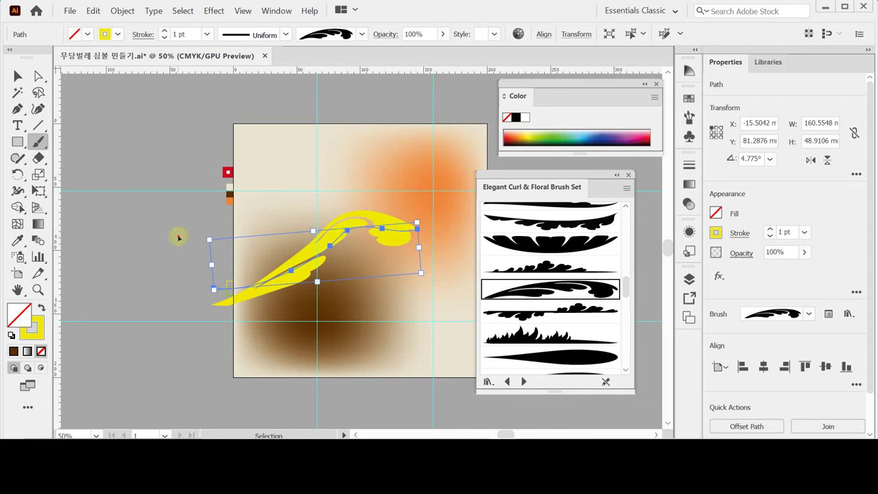
pyautogui.keyDown('ctrl'); pyautogui.click(180, 240); pyautogui.keyUp('ctrl')
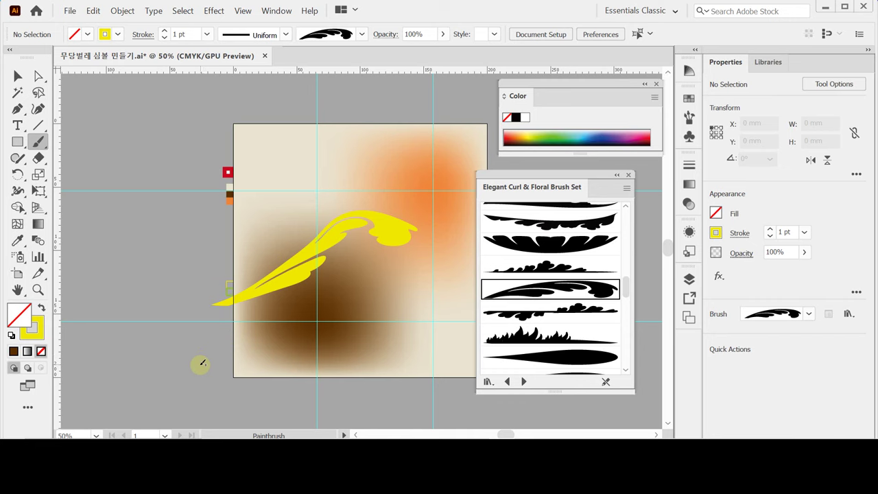
# Paint a curling leaf stroke, about 145 by 74 mm, around the dark brown area and set its stroke weight to 2 pt
pyautogui.moveTo(252, 296); pyautogui.dragTo(305, 274)
pyautogui.moveTo(328, 334); pyautogui.dragTo(328, 335)
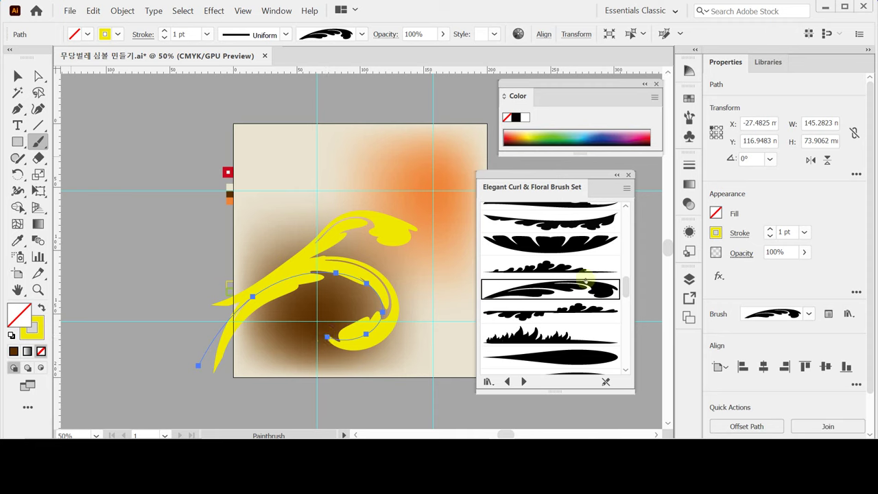
pyautogui.click(770, 229)
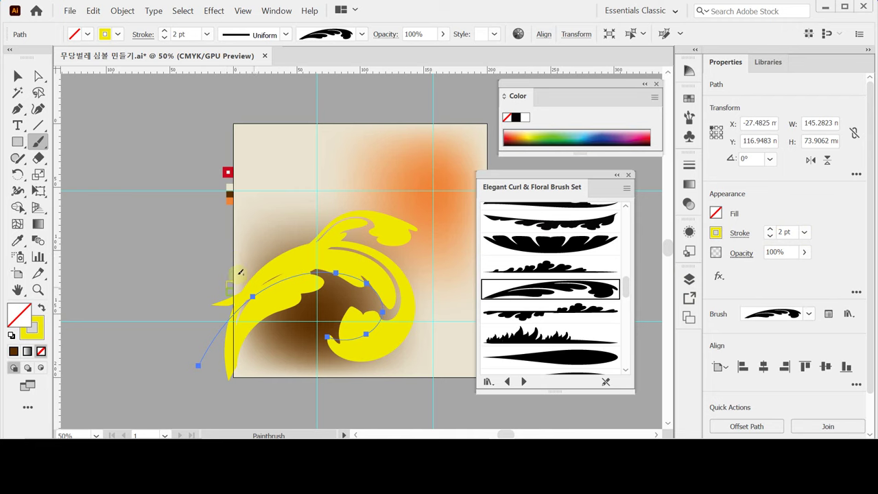
# Recolor the curling leaf stroke with the sampled green swatch and shift it slightly down and to the left
pyautogui.press('i')
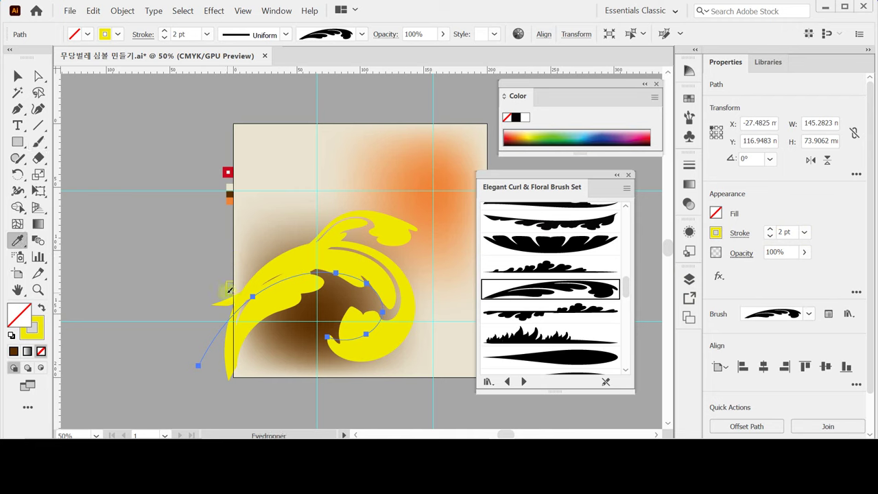
pyautogui.click(227, 290)
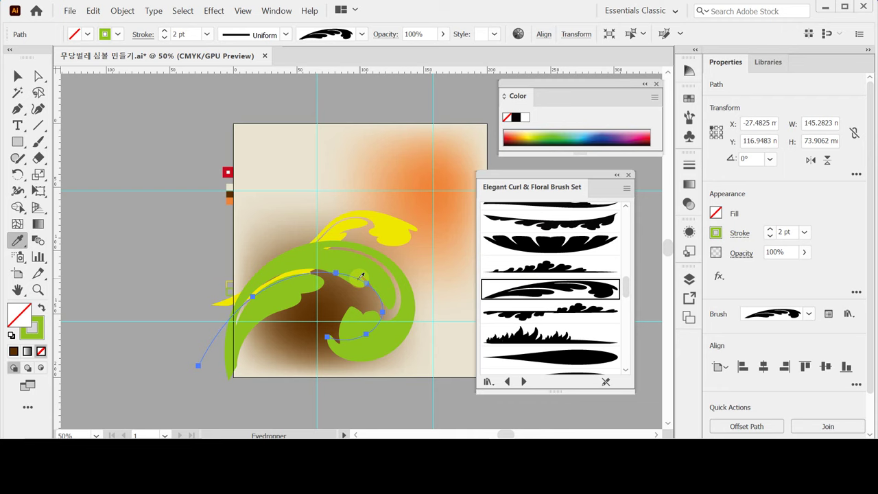
pyautogui.press('v')
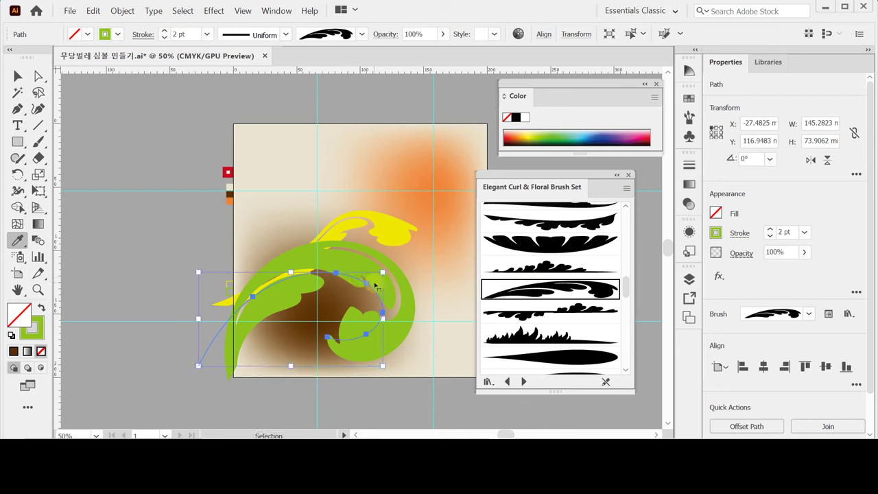
pyautogui.moveTo(374, 277); pyautogui.dragTo(369, 284)
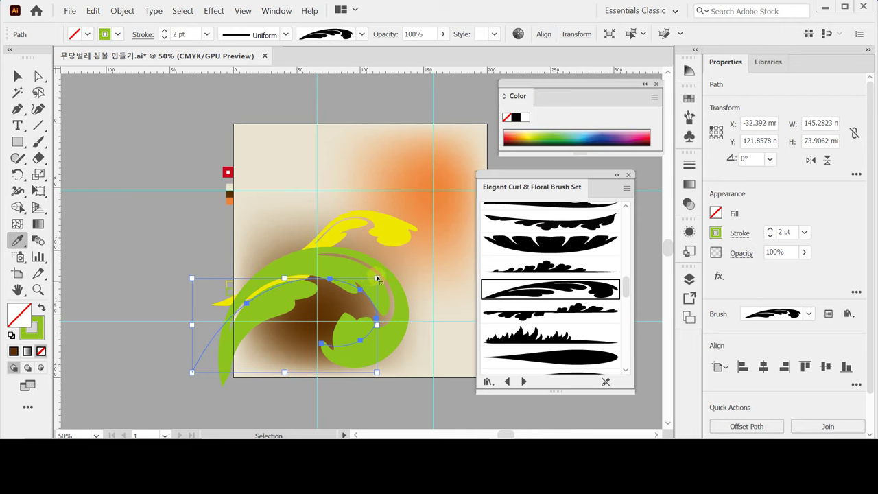
# Save the document and close the Elegant Curl & Floral Brush Set library
pyautogui.hotkey('ctrl', 's')
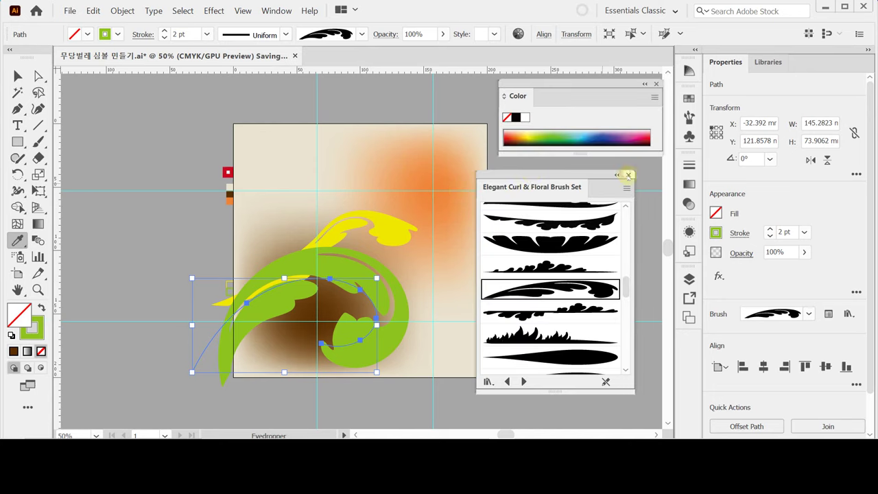
pyautogui.click(627, 174)
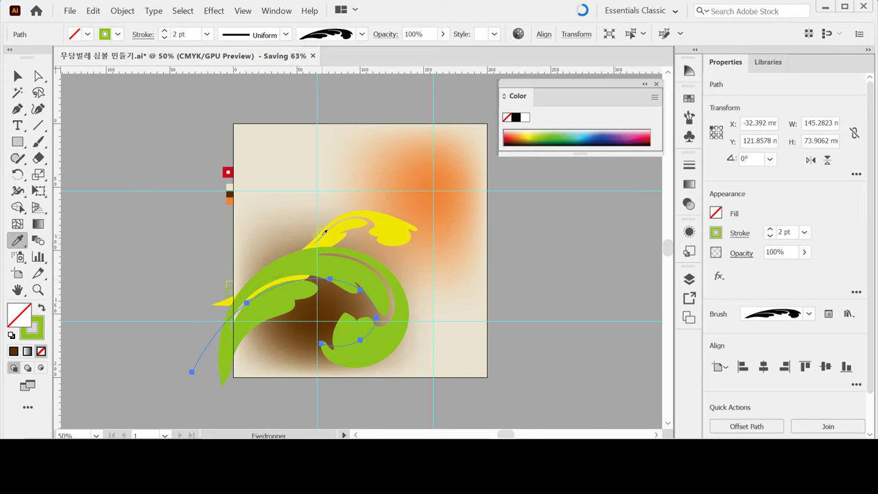
pyautogui.click(287, 73)
# Apply a Drop Shadow to the green leaf in Multiply mode at 75% opacity, with X offset, Y offset and blur of 2 mm
pyautogui.click(215, 11)
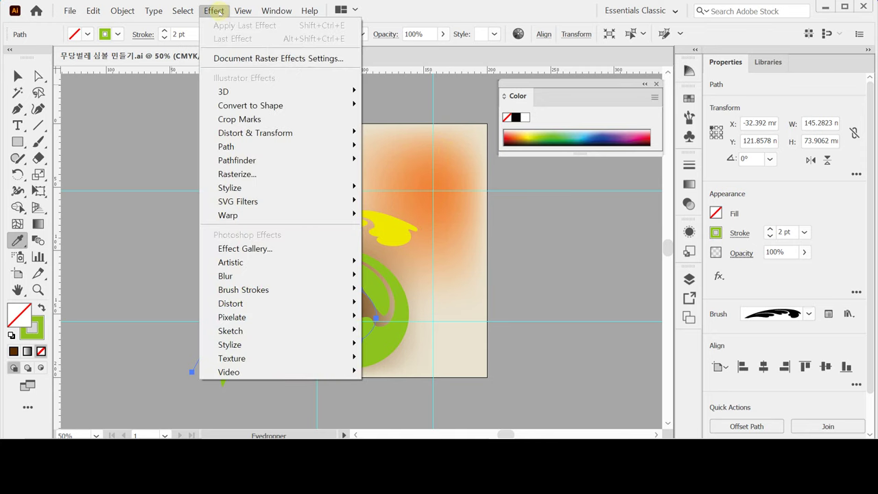
pyautogui.moveTo(292, 190)
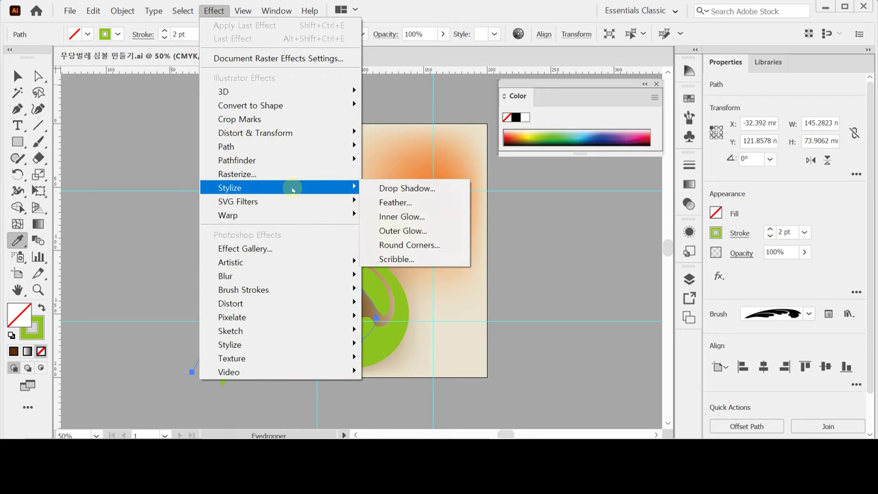
pyautogui.click(410, 189)
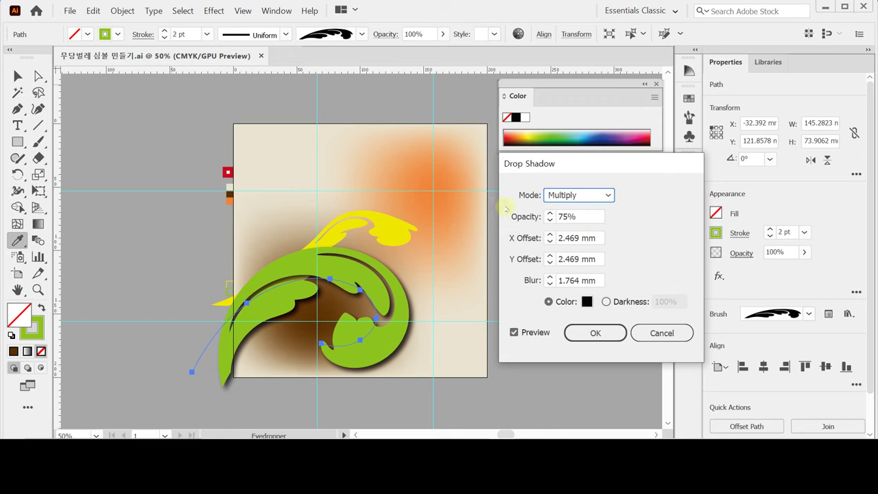
pyautogui.click(570, 238)
pyautogui.write('2')
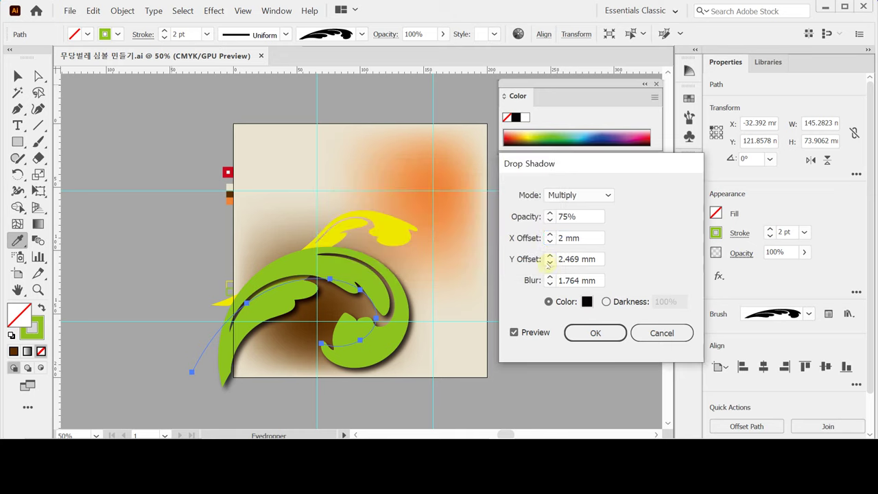
pyautogui.press('Tab')
pyautogui.write('2')
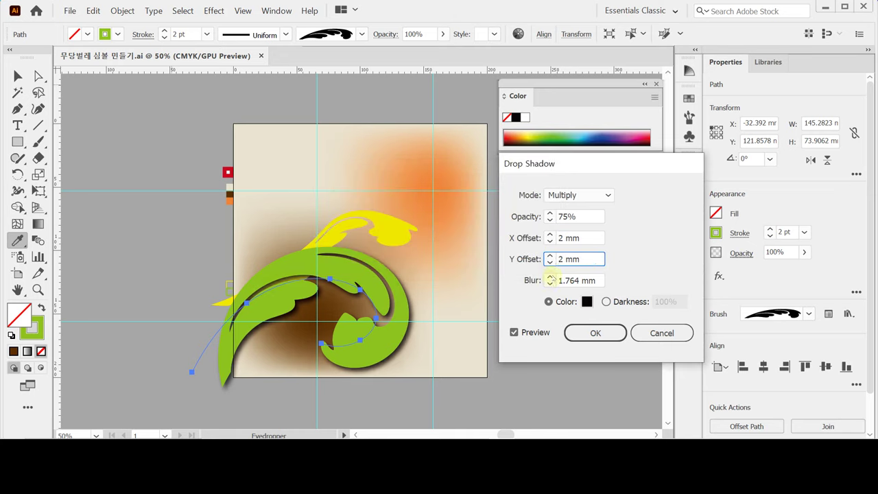
pyautogui.press('Tab')
pyautogui.write('2')
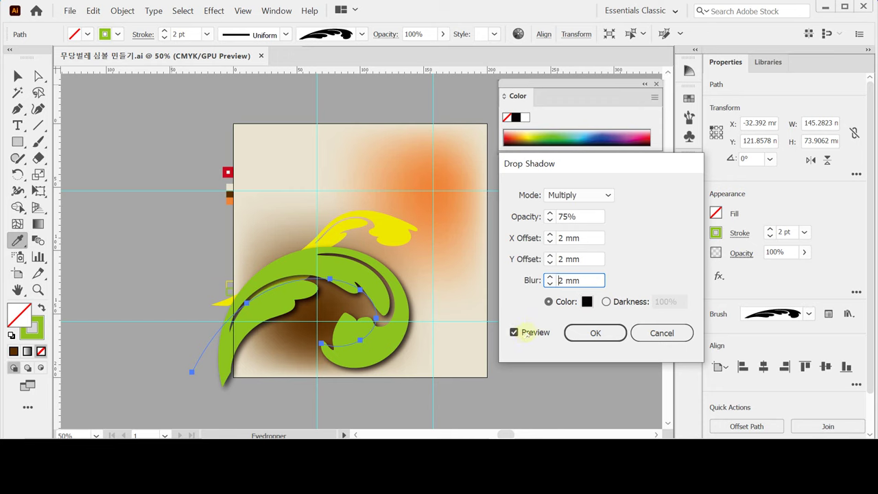
pyautogui.click(583, 334)
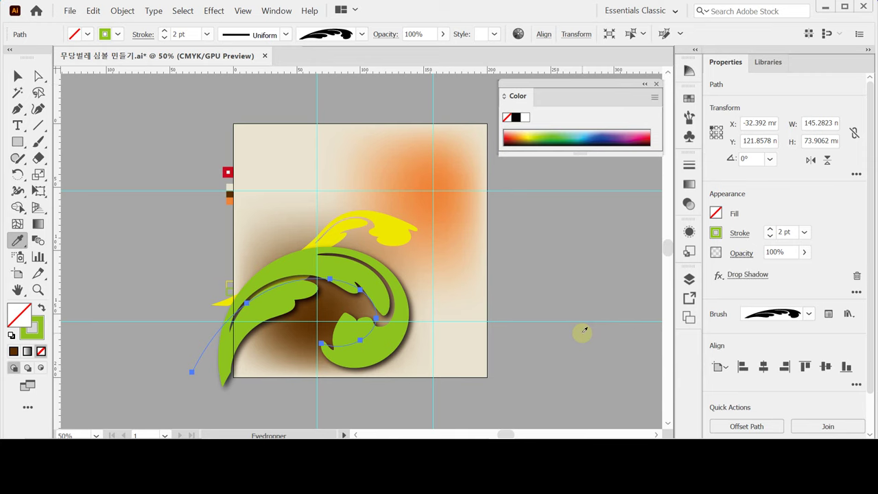
# Create a 70 by 70 mm circle with the Ellipse tool over the upper part of the green leaf
pyautogui.press('v')
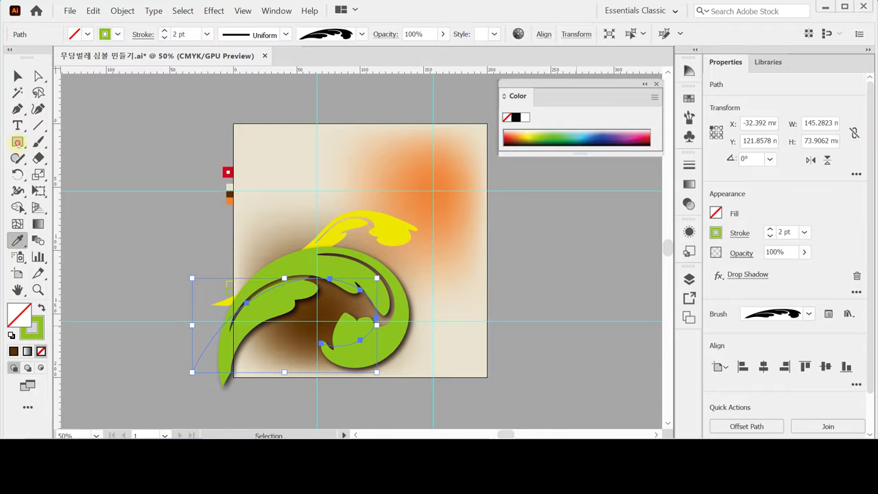
pyautogui.click(19, 144)
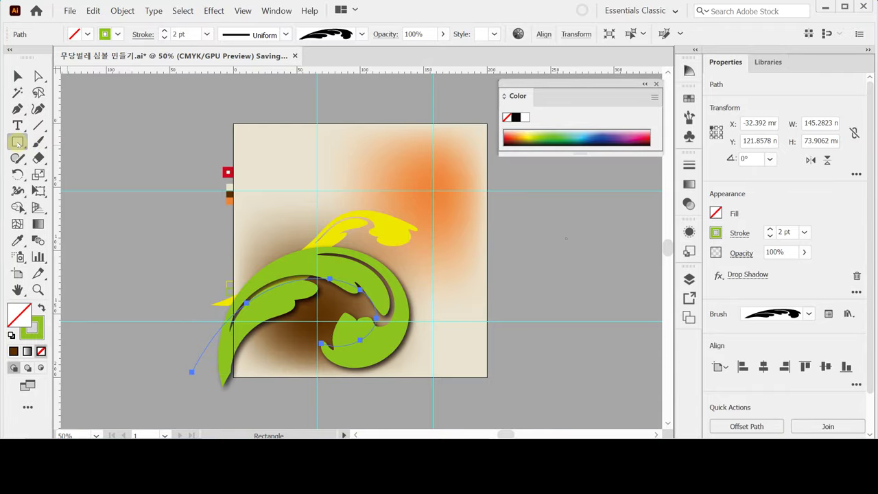
pyautogui.click(19, 143)
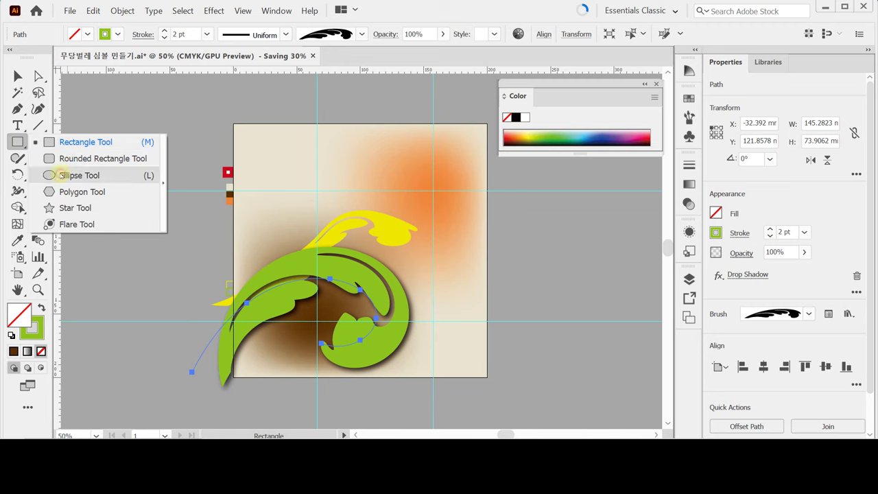
pyautogui.click(62, 175)
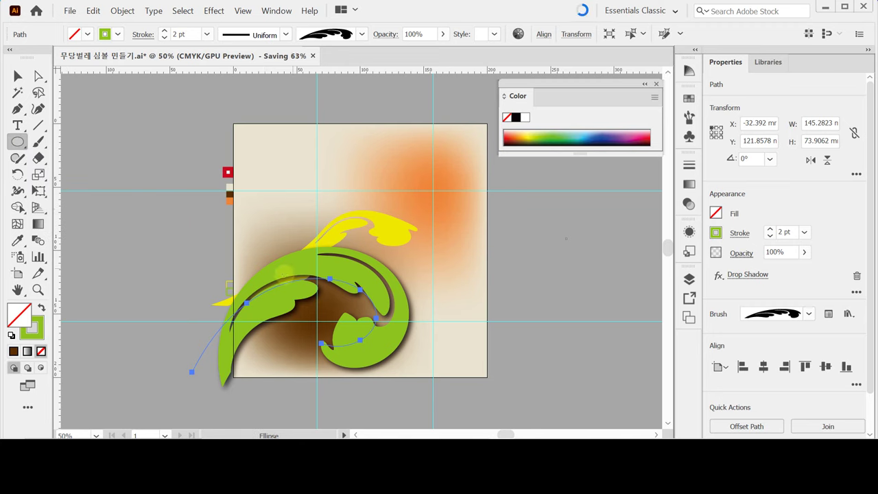
pyautogui.click(264, 228)
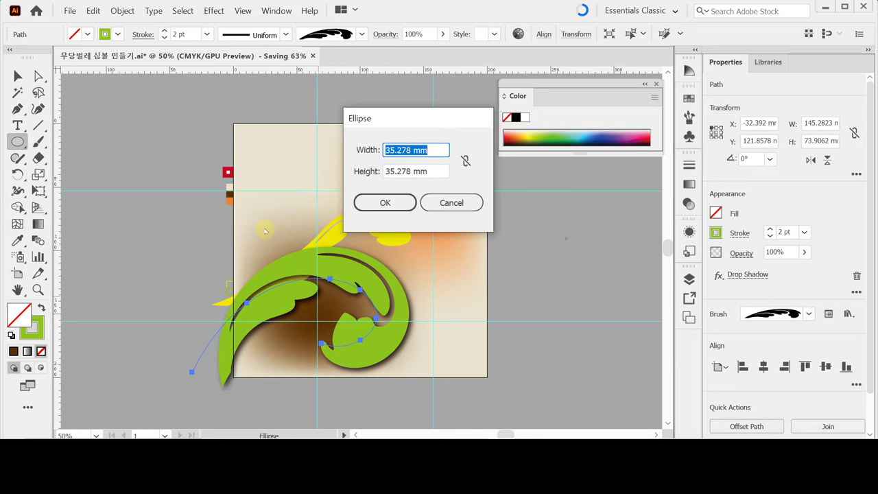
pyautogui.write('70')
pyautogui.press('Tab')
pyautogui.write('70')
pyautogui.press('Return')
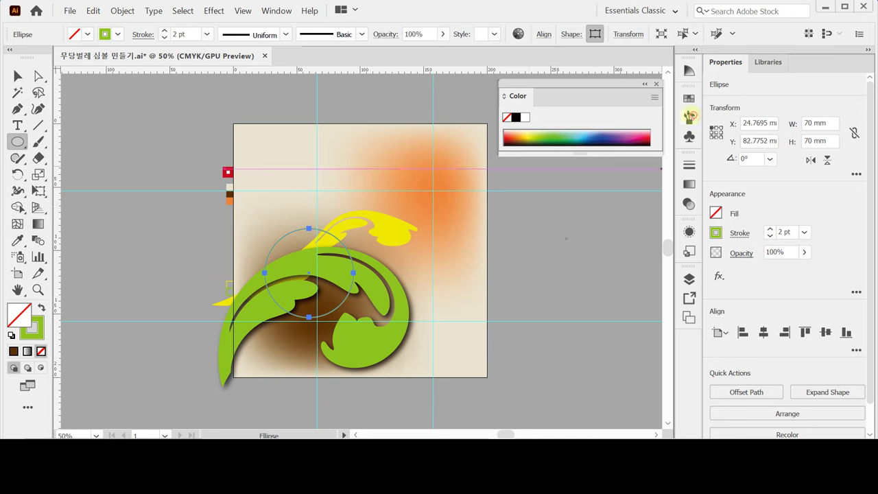
# Open the Decorative_Scatter brush library and enlarge it enough to show all of its brushes
pyautogui.click(690, 117)
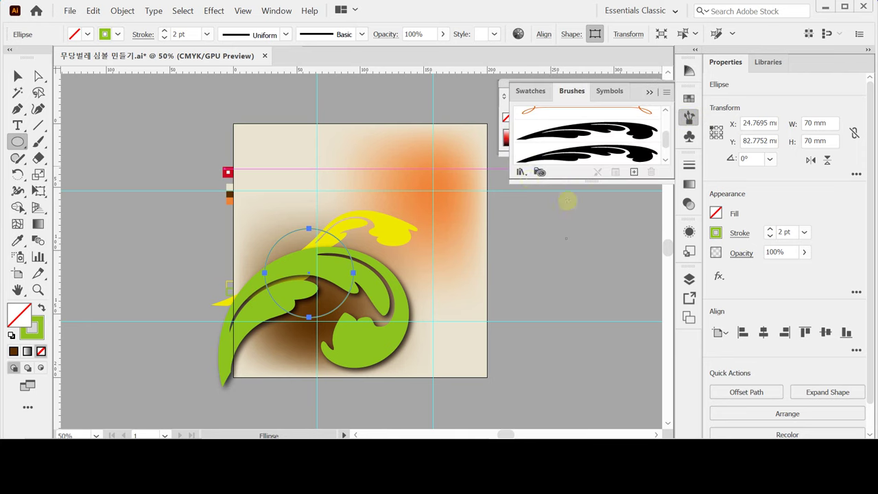
pyautogui.click(520, 172)
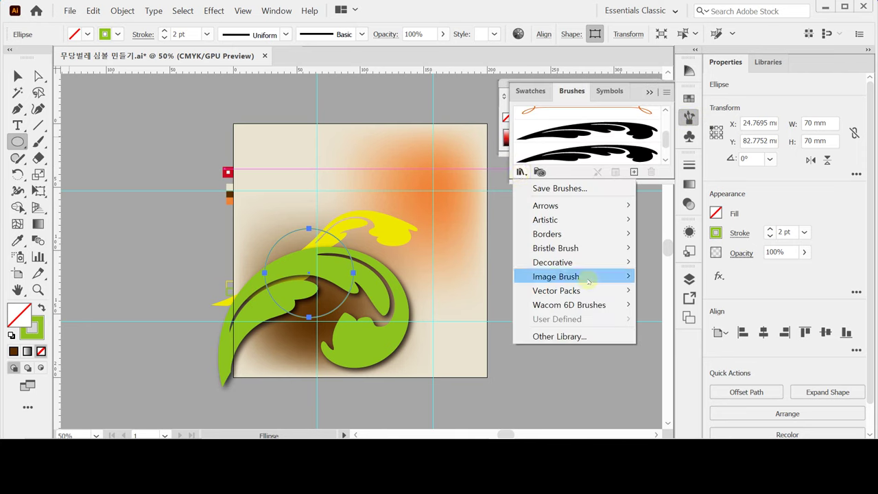
pyautogui.moveTo(581, 263)
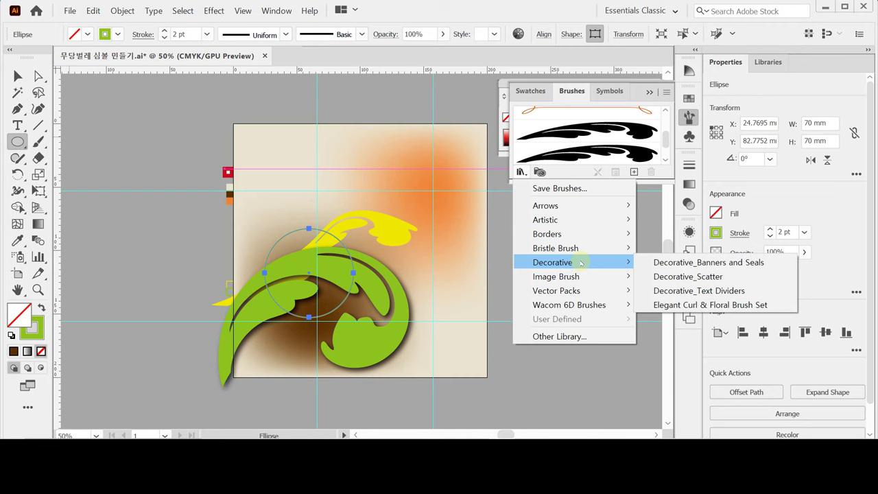
pyautogui.click(690, 276)
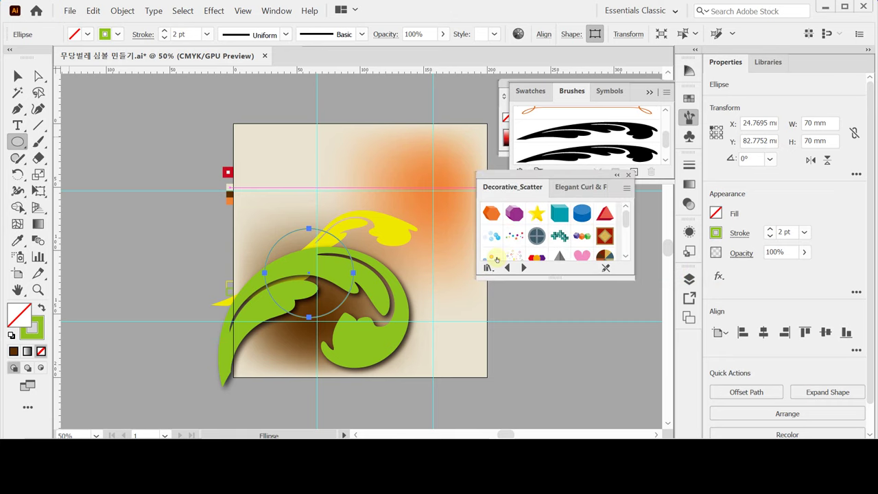
pyautogui.moveTo(560, 282); pyautogui.dragTo(557, 383)
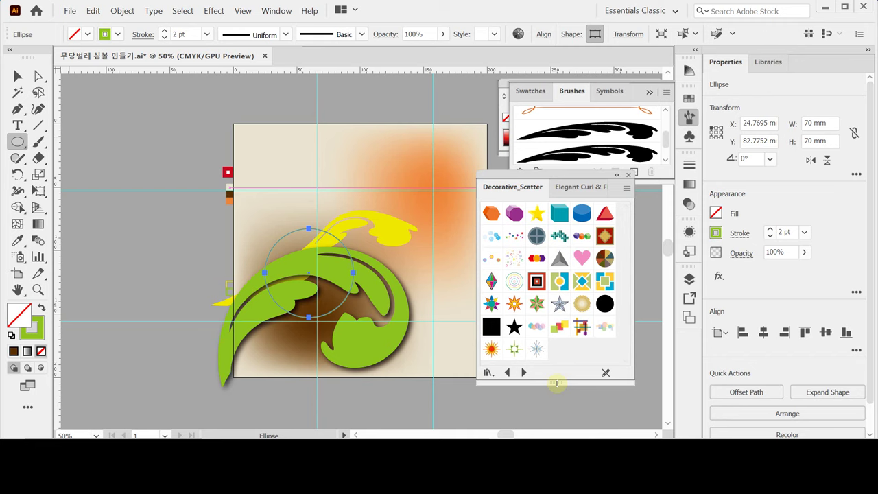
# Apply the 4pt. Star scatter brush to the circle, reapply it several times to vary the star arrangement, and close the brush library
pyautogui.click(514, 350)
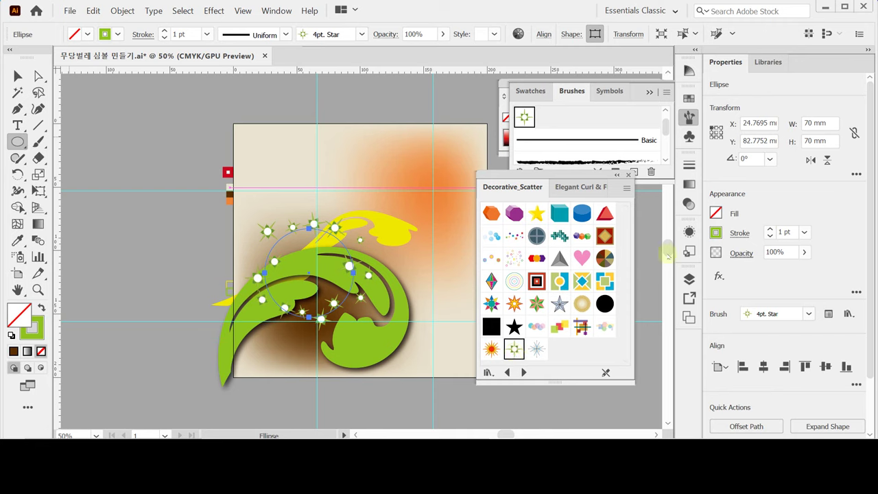
pyautogui.click(513, 351)
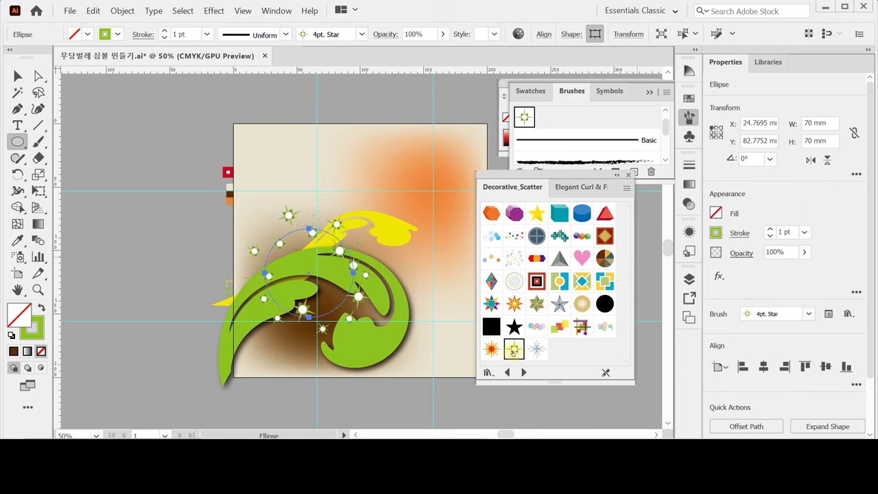
pyautogui.click(514, 351)
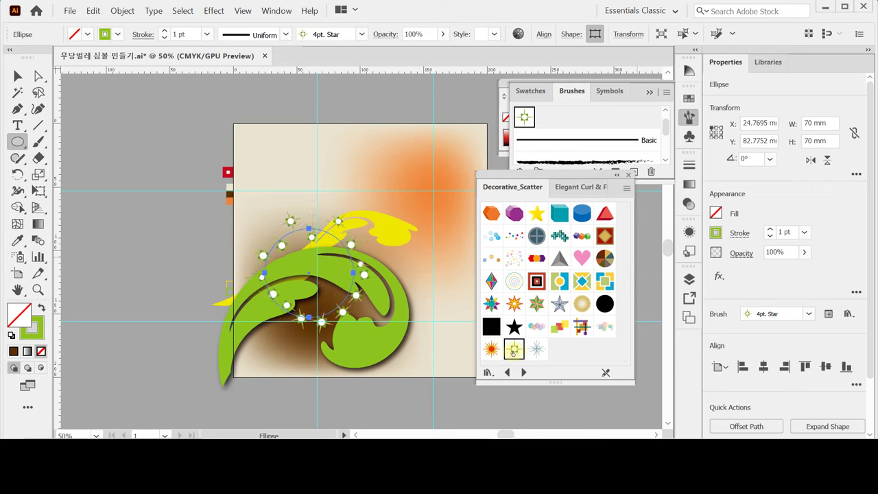
pyautogui.click(514, 350)
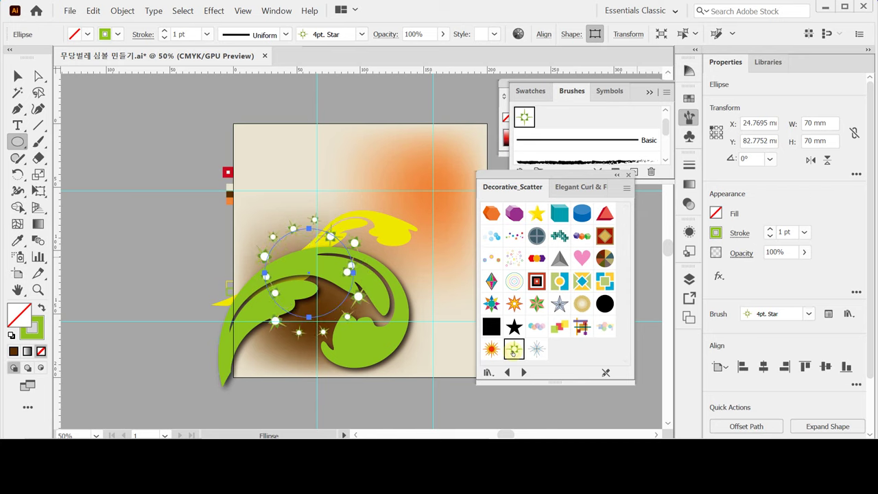
pyautogui.click(514, 351)
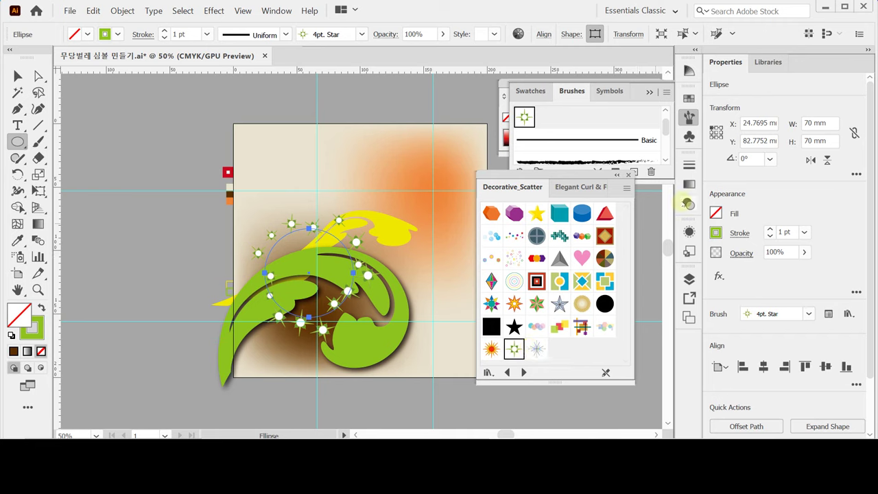
pyautogui.click(629, 174)
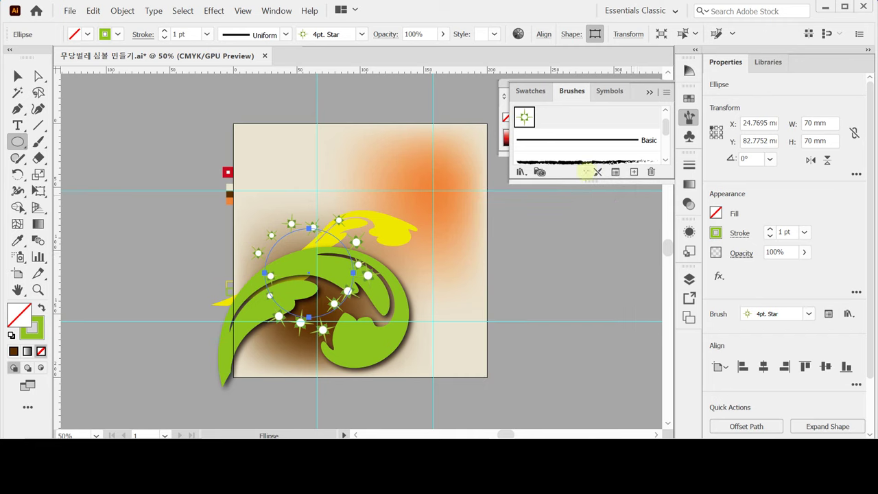
pyautogui.click(689, 117)
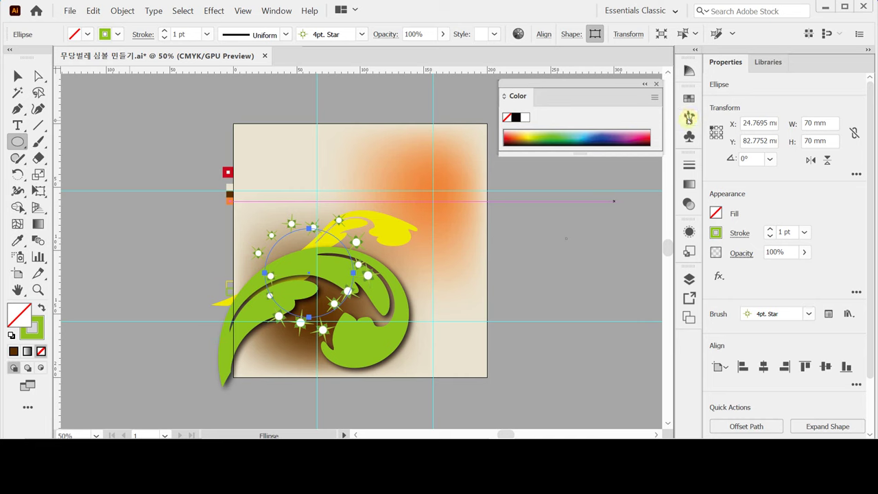
pyautogui.press('ctrl')
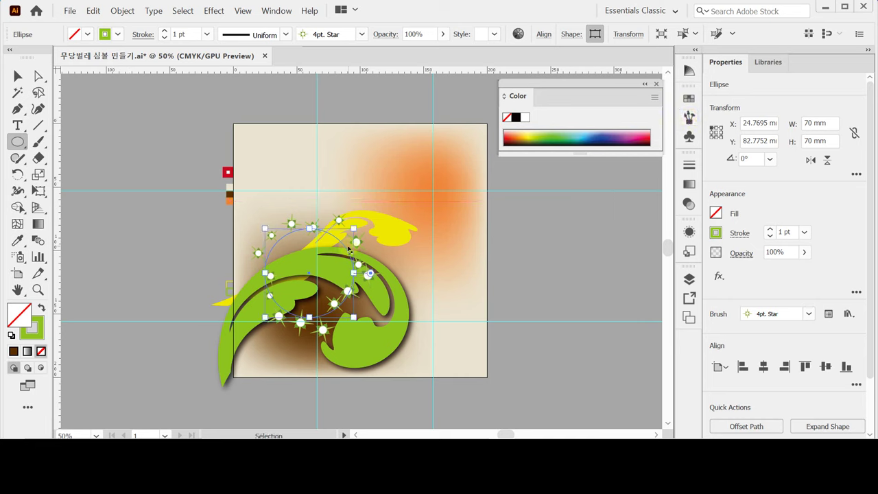
pyautogui.moveTo(351, 255); pyautogui.dragTo(444, 172)
pyautogui.hotkey('ctrl', 'z')
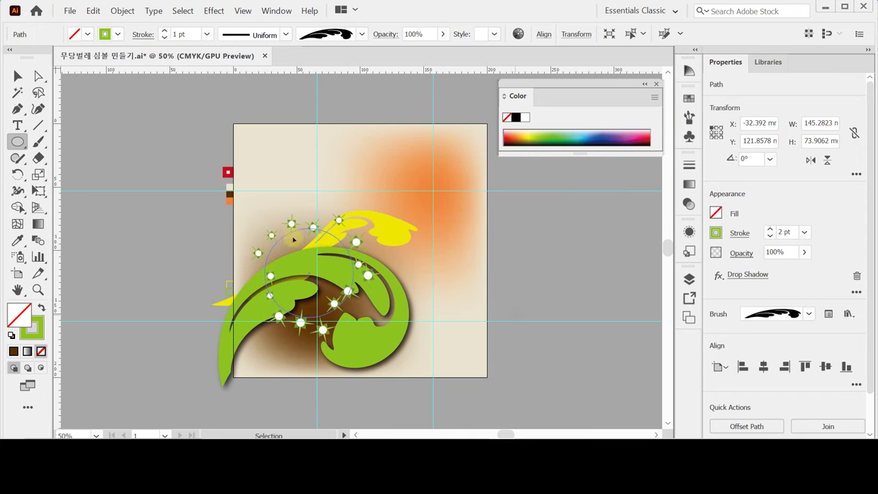
# Duplicate the star-brushed circle onto the orange glow in the upper right of the artwork
pyautogui.keyDown('ctrl'); pyautogui.click(292, 237); pyautogui.keyUp('ctrl')
pyautogui.keyDown('ctrl'); pyautogui.click(295, 232); pyautogui.keyUp('ctrl')
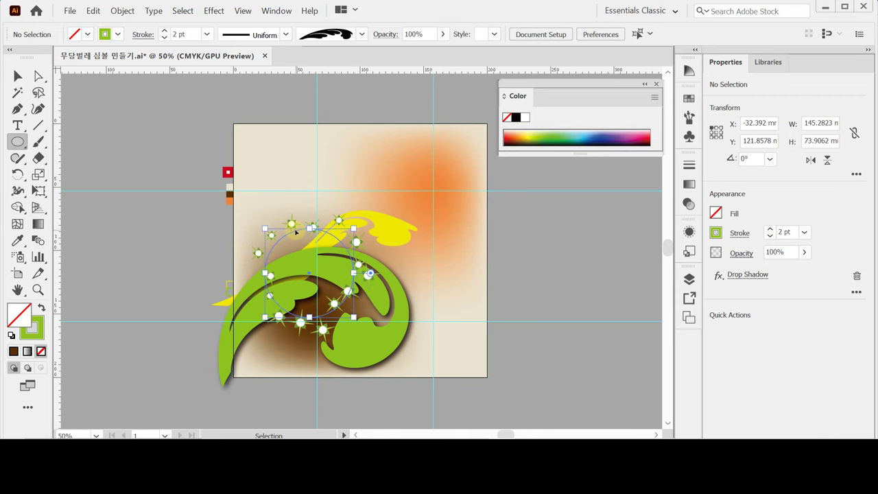
pyautogui.moveTo(295, 233); pyautogui.dragTo(407, 149)
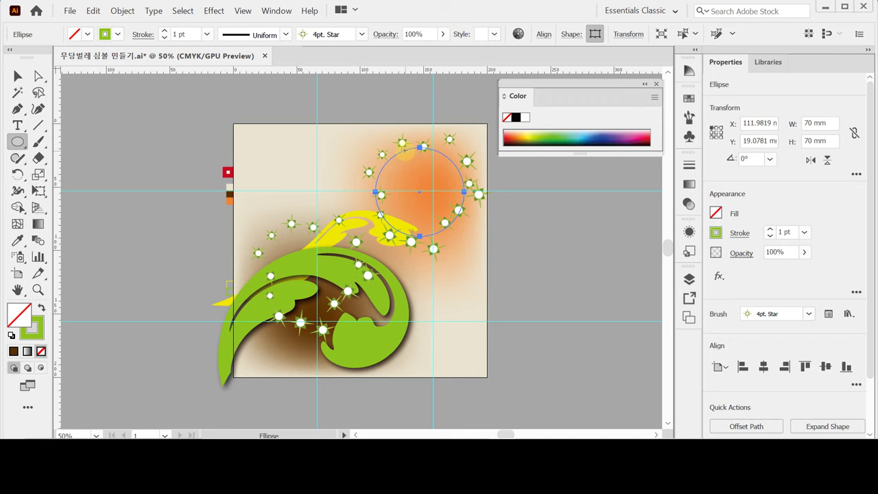
# Set the stroke weight of the copied star circle to 0.5 pt
pyautogui.click(804, 234)
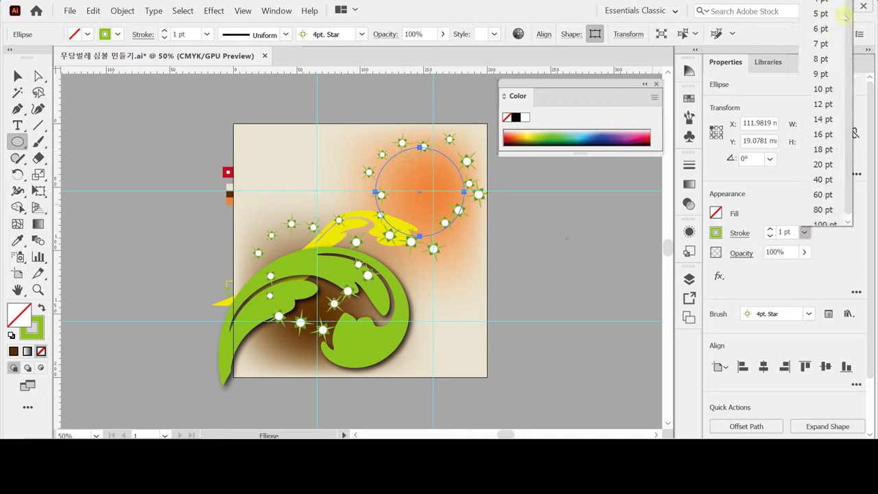
pyautogui.scroll(2, 846, 17)
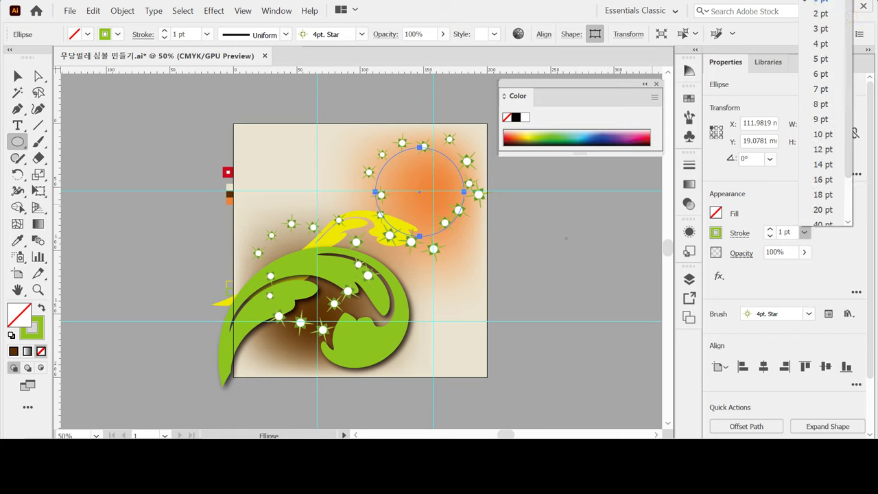
pyautogui.click(821, 3)
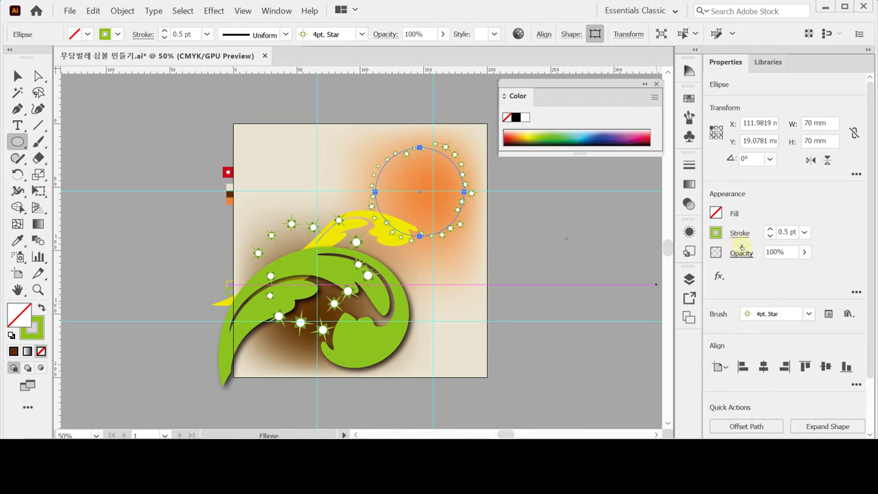
pyautogui.click(791, 232)
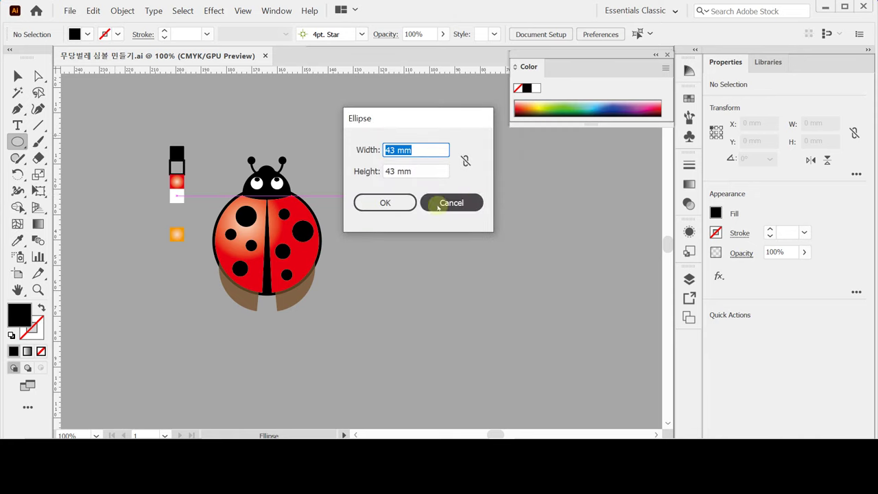
# Create a 43 by 43 mm black circle to the right of the ladybug and add a concentric copy scaled uniformly to 95%
pyautogui.click(404, 206)
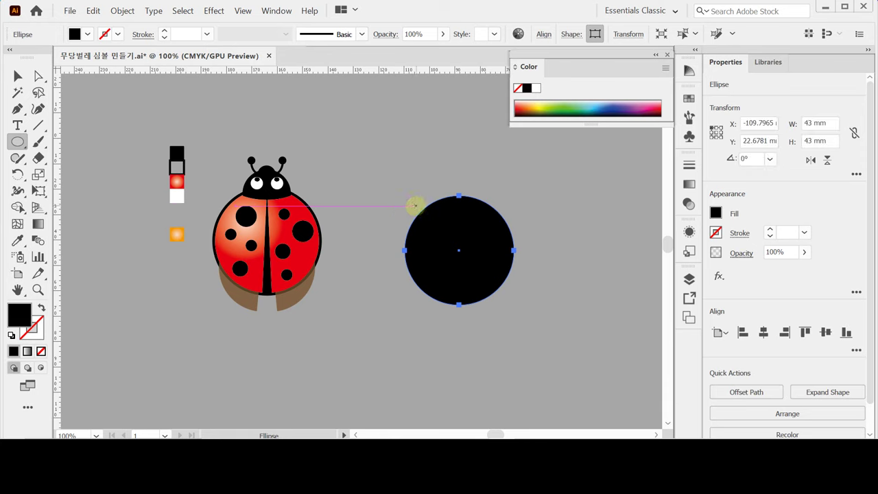
pyautogui.moveTo(477, 235); pyautogui.dragTo(466, 226)
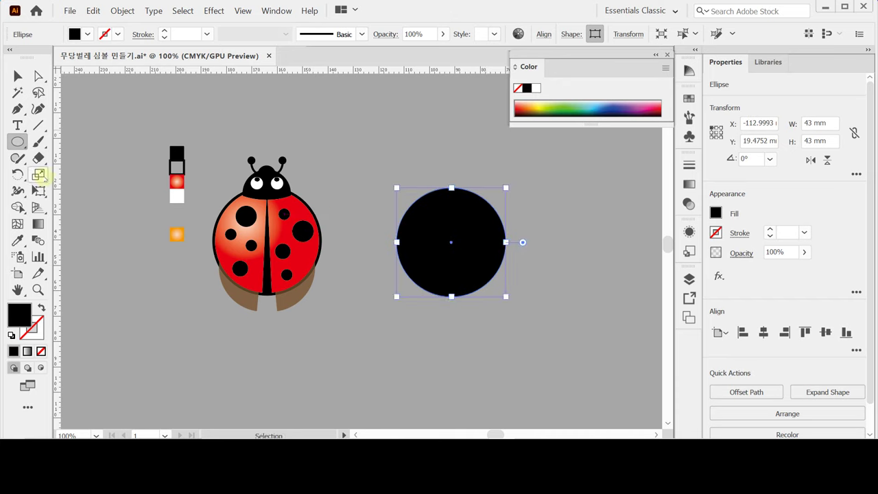
pyautogui.click(39, 175)
pyautogui.press('Return')
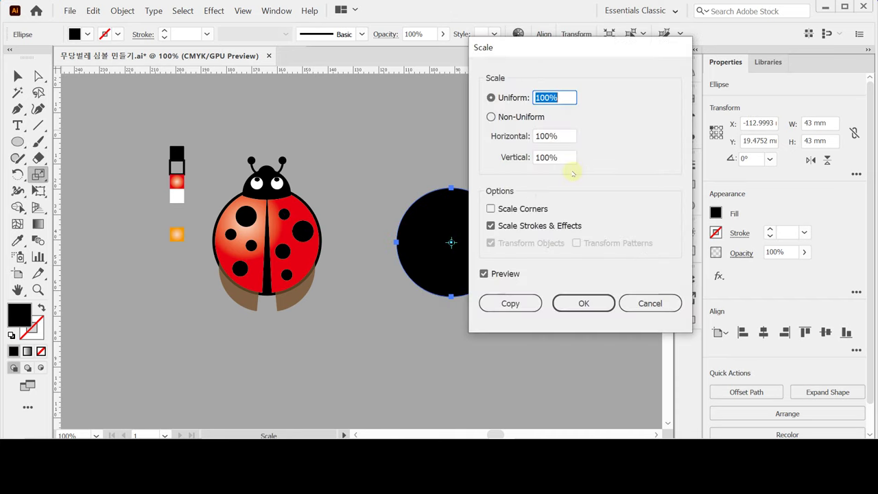
pyautogui.write('95')
pyautogui.click(526, 304)
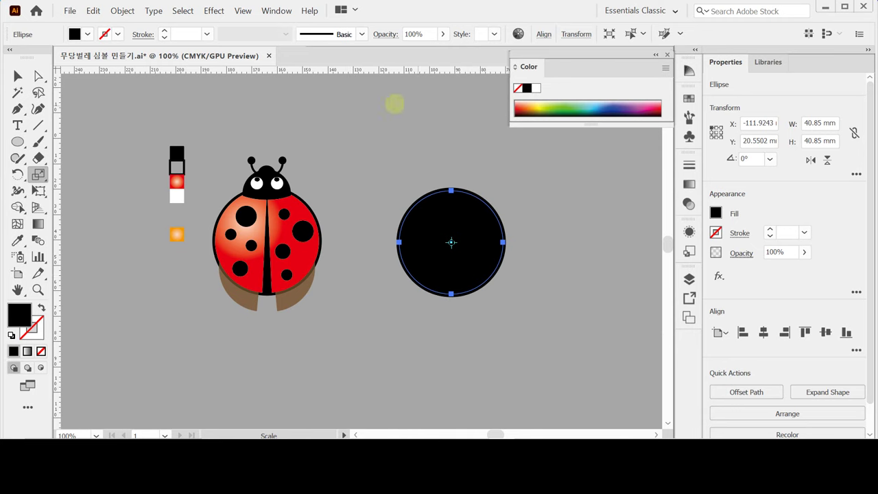
# Fill the smaller inner circle with yellow from the color spectrum
pyautogui.press('v')
pyautogui.click(535, 104)
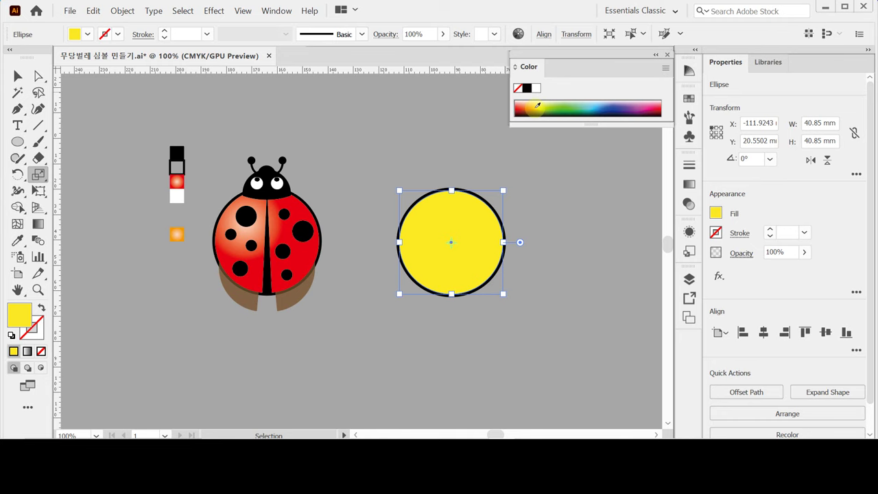
pyautogui.press('s')
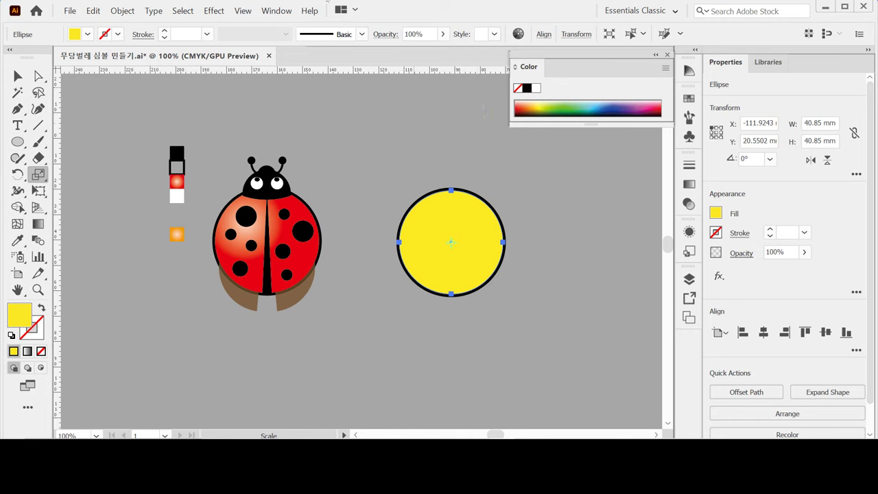
# Create a 4 by 45 mm rectangle over the middle of the yellow circle and fill it with orange
pyautogui.click(18, 142)
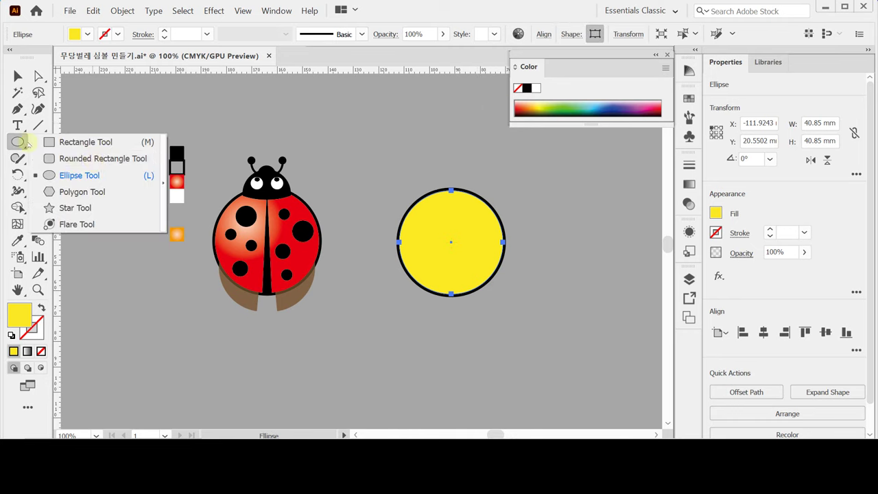
pyautogui.click(104, 144)
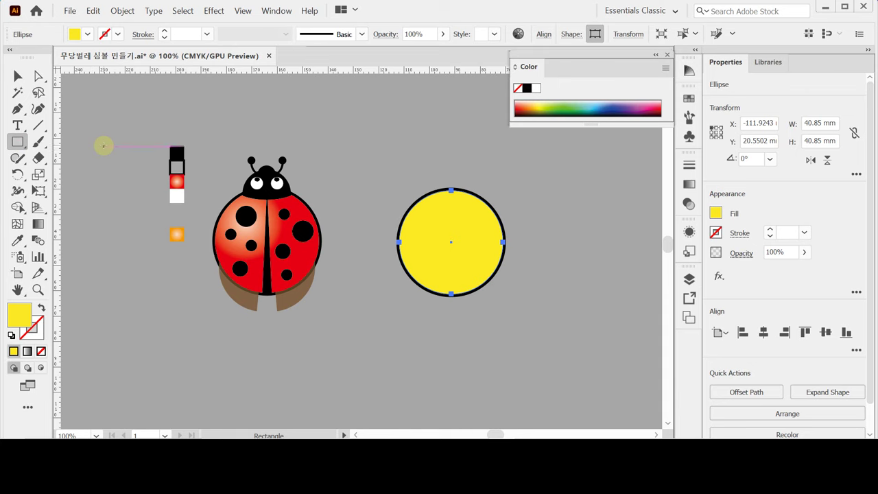
pyautogui.click(440, 180)
pyautogui.write('4')
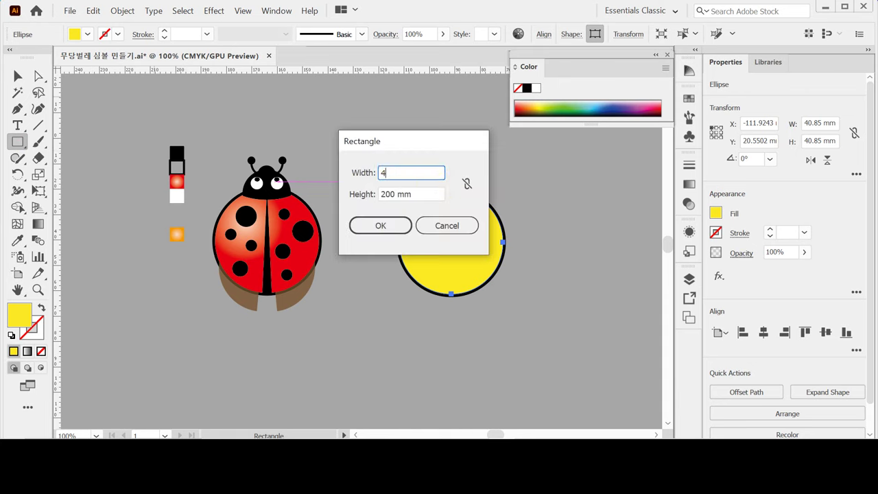
pyautogui.press('Tab')
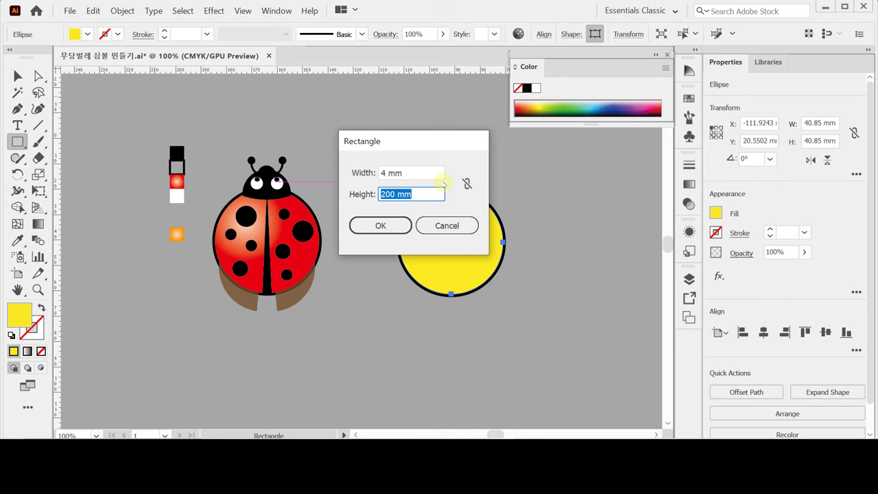
pyautogui.write('45')
pyautogui.press('Return')
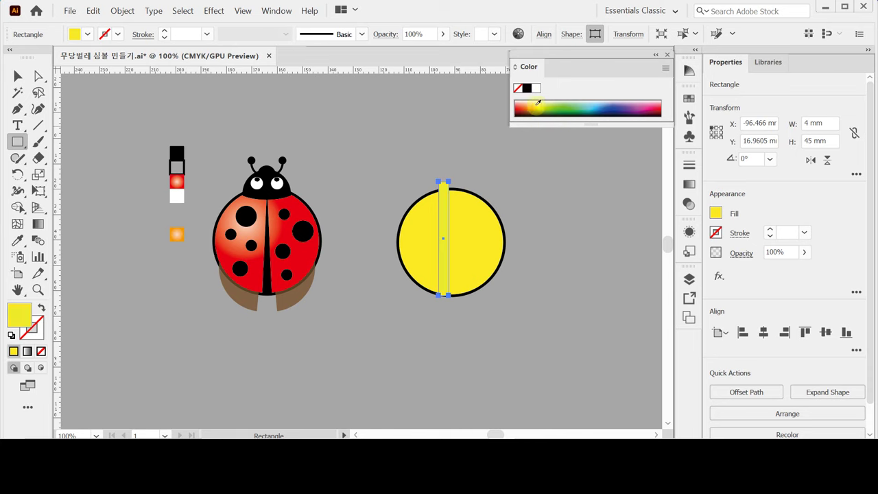
pyautogui.click(535, 109)
pyautogui.press('v')
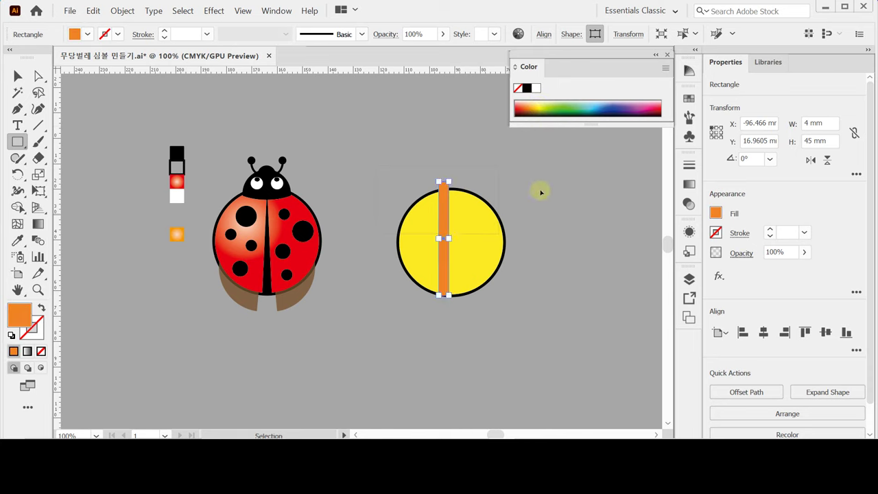
# Select both circles and the orange rectangle and align their centers horizontally and vertically
pyautogui.moveTo(539, 190); pyautogui.dragTo(420, 173)
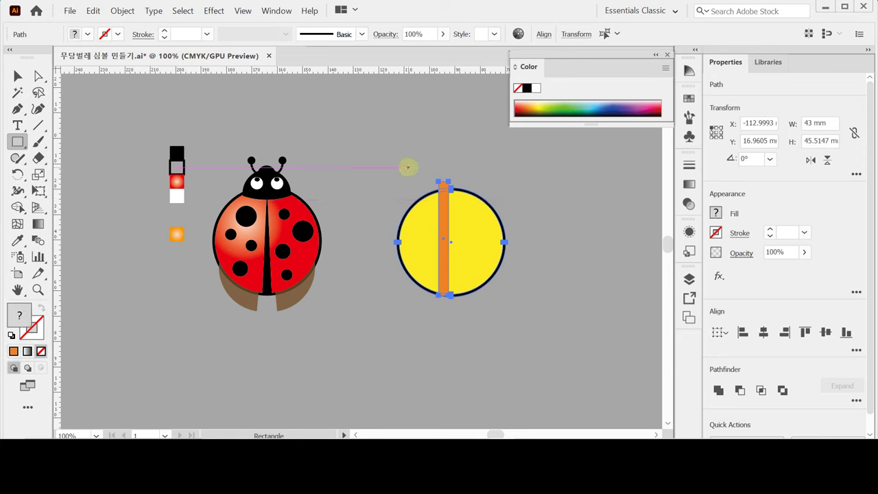
pyautogui.hotkey('ctrl', 'shift', 'b')
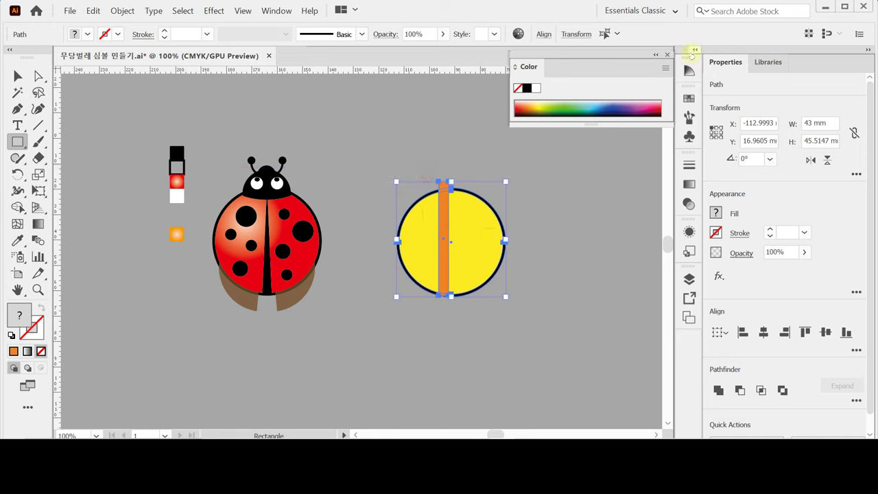
pyautogui.hotkey('ctrl', 'shift', 'b')
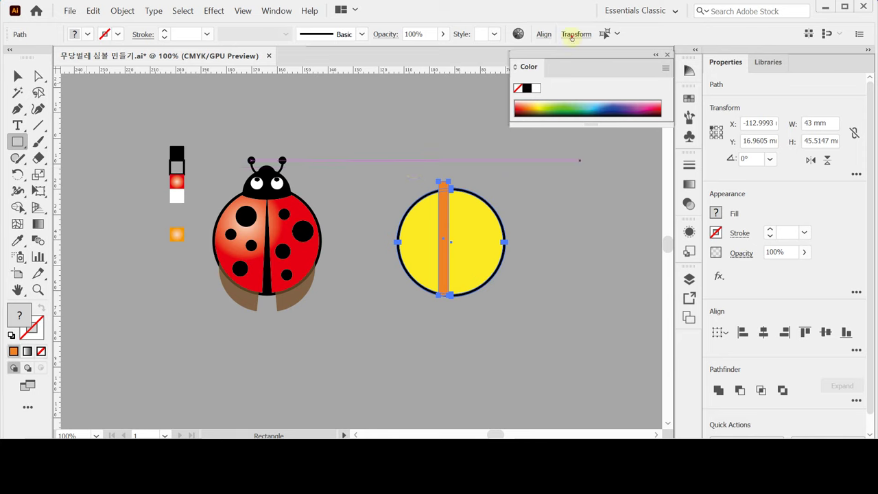
pyautogui.click(574, 34)
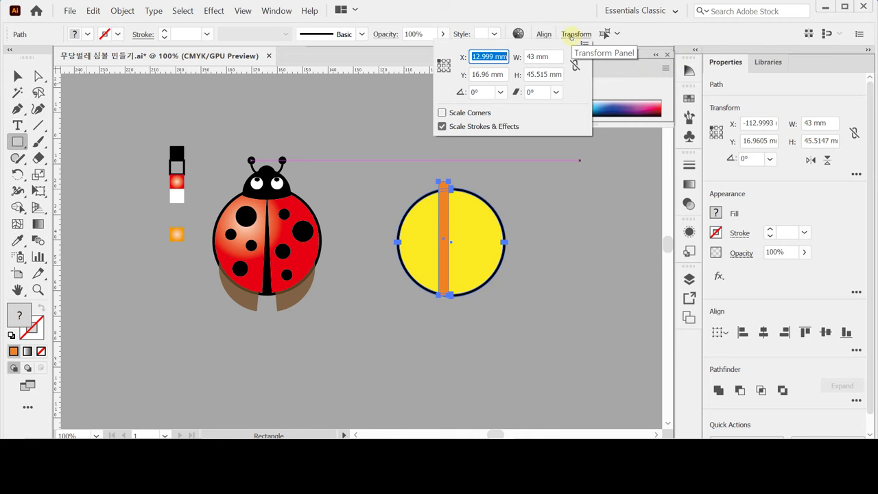
pyautogui.click(543, 34)
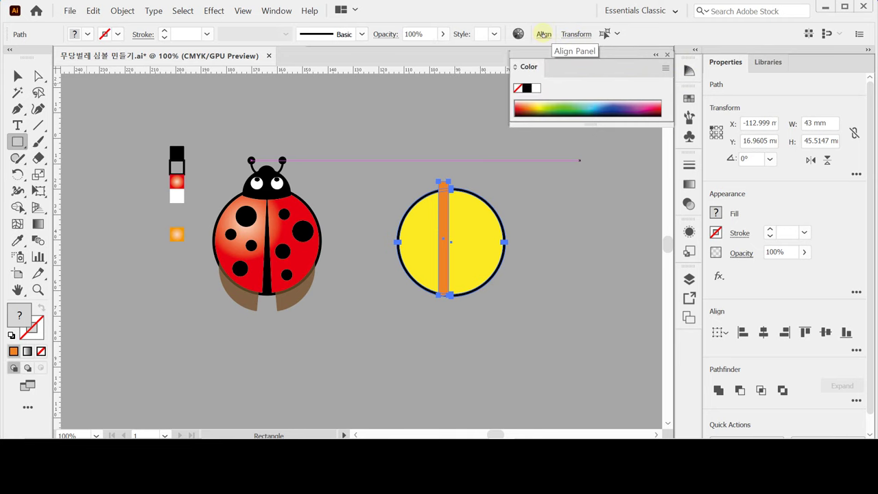
pyautogui.click(542, 35)
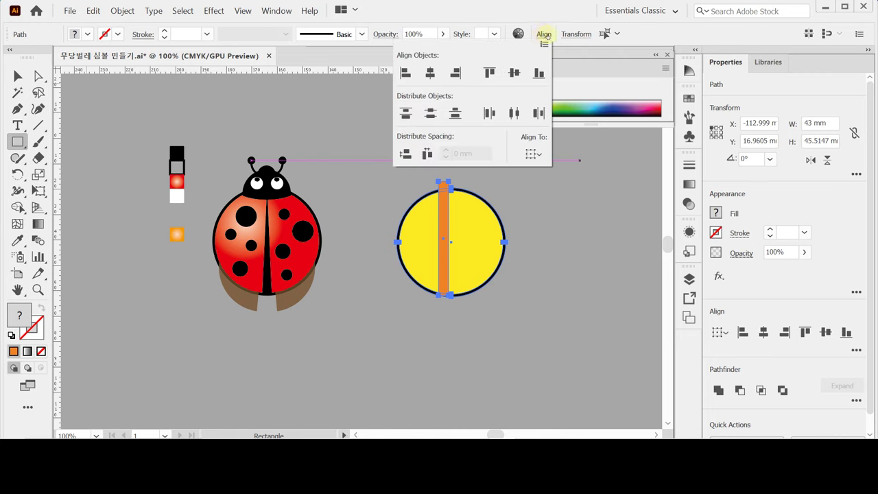
pyautogui.click(430, 72)
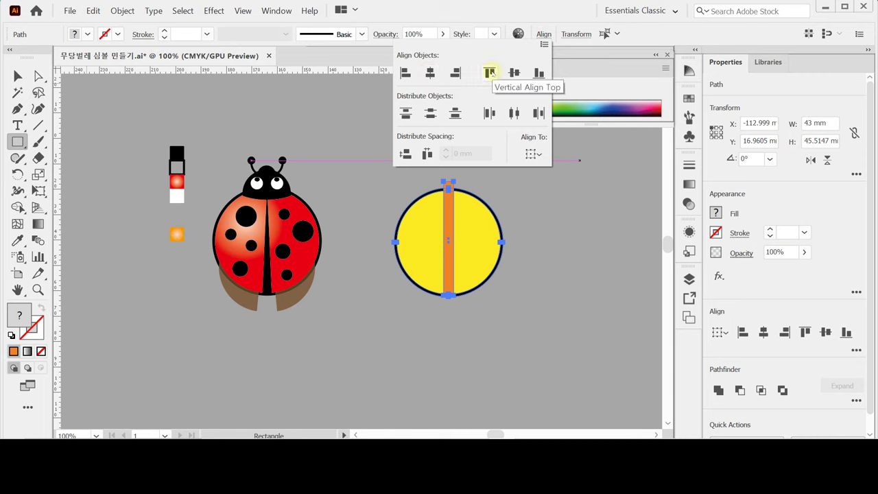
pyautogui.click(513, 73)
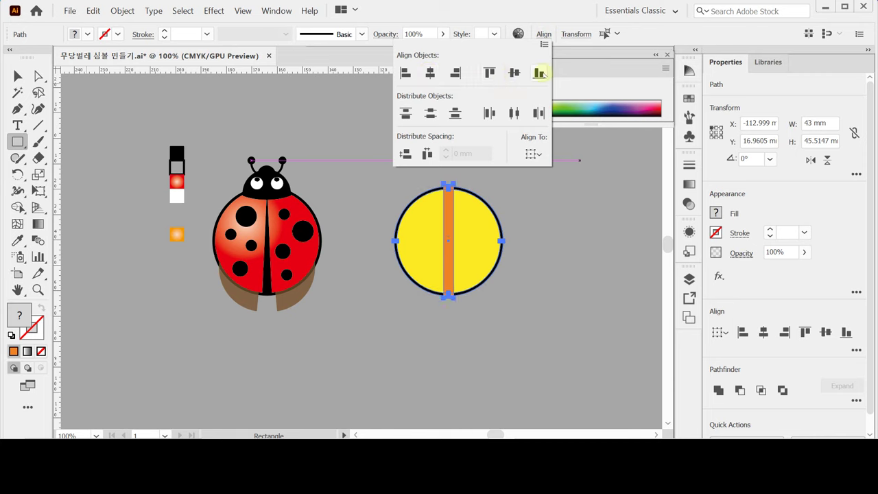
pyautogui.click(726, 65)
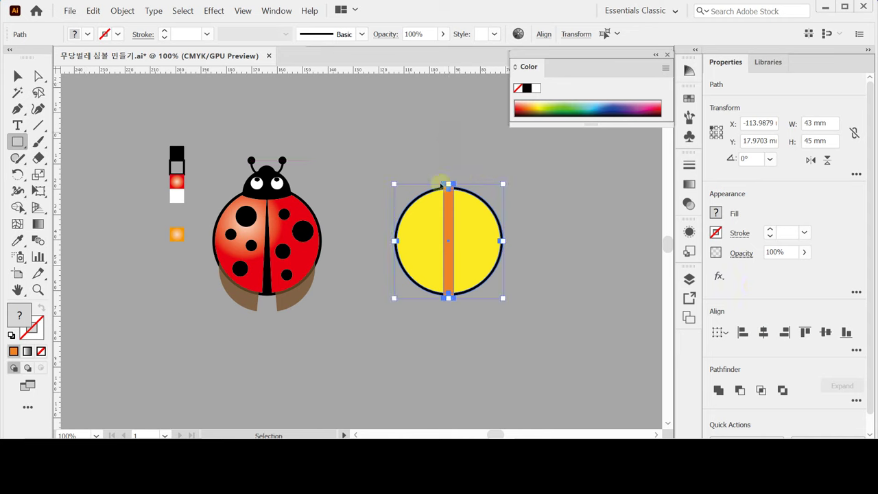
# Average the top two anchor points of the orange rectangle on both axes to taper it into a pointed wedge
pyautogui.keyDown('ctrl'); pyautogui.click(479, 172); pyautogui.keyUp('ctrl')
pyautogui.keyDown('ctrl'); pyautogui.click(480, 245); pyautogui.keyUp('ctrl')
pyautogui.moveTo(330, 268); pyautogui.dragTo(482, 275)
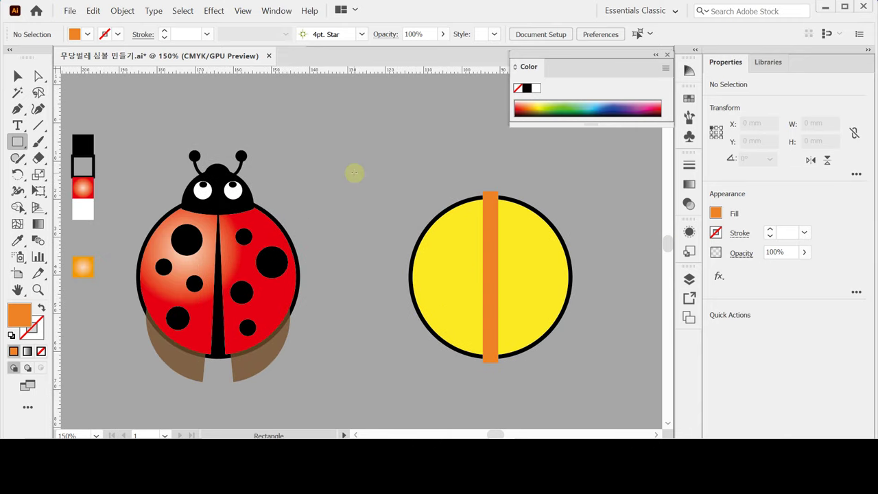
pyautogui.press('a')
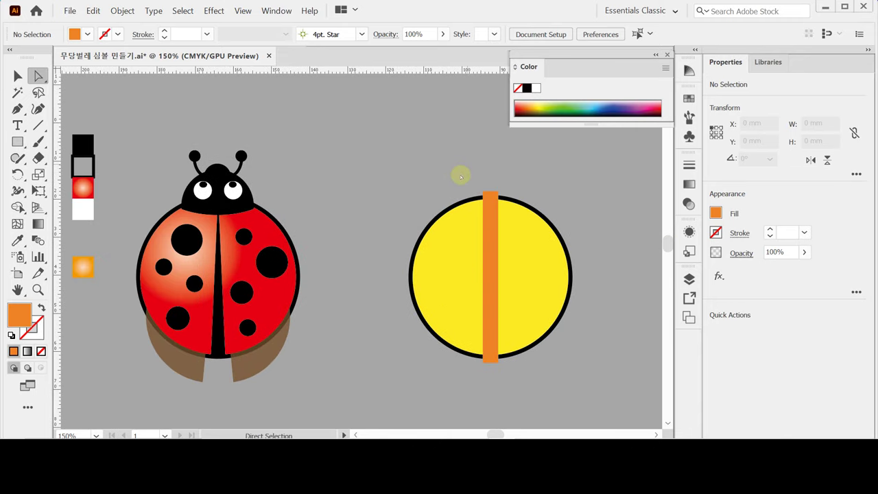
pyautogui.click(509, 196)
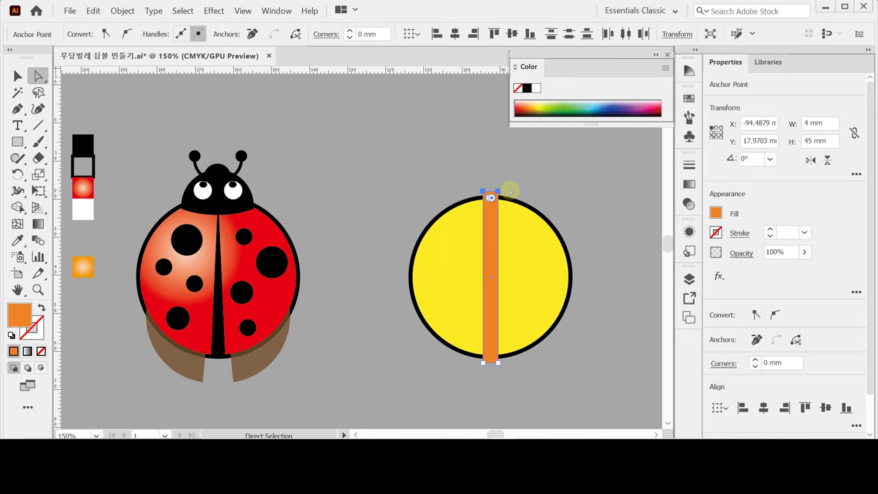
pyautogui.rightClick(510, 190)
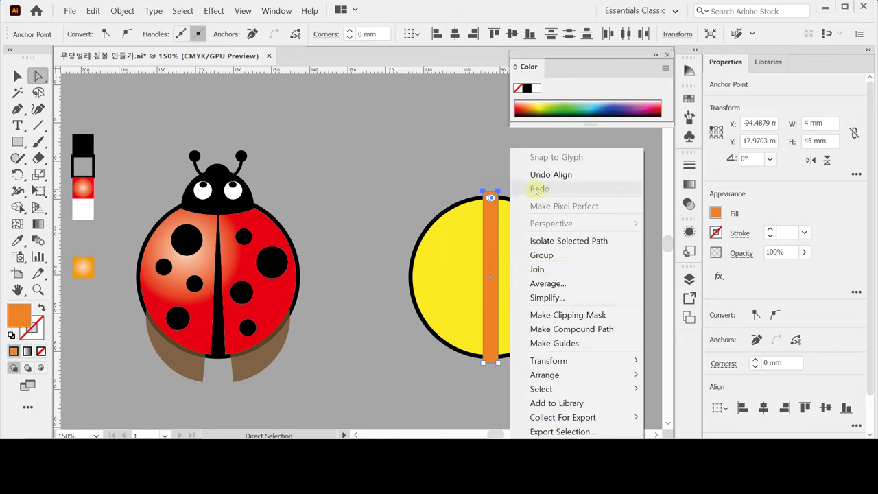
pyautogui.click(597, 283)
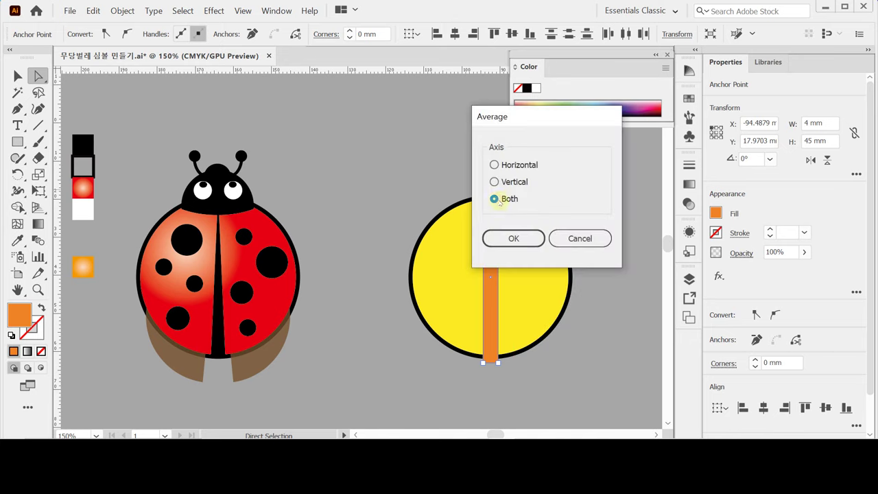
pyautogui.click(515, 239)
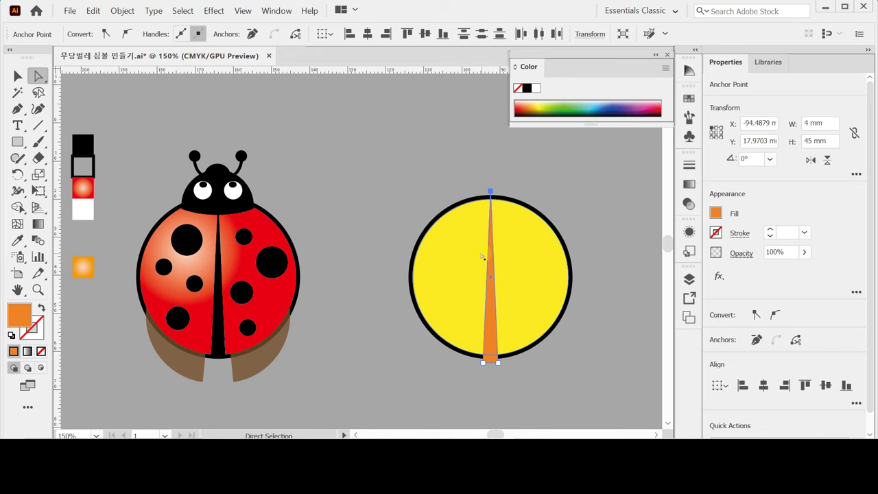
# Select the yellow circle with the orange wedge and split them with the Divide pathfinder
pyautogui.press('ctrl')
pyautogui.keyDown('ctrl'); pyautogui.click(463, 281); pyautogui.keyUp('ctrl')
pyautogui.keyDown('ctrl'); pyautogui.keyDown('shift'); pyautogui.click(491, 317); pyautogui.keyUp('shift'); pyautogui.keyUp('ctrl')
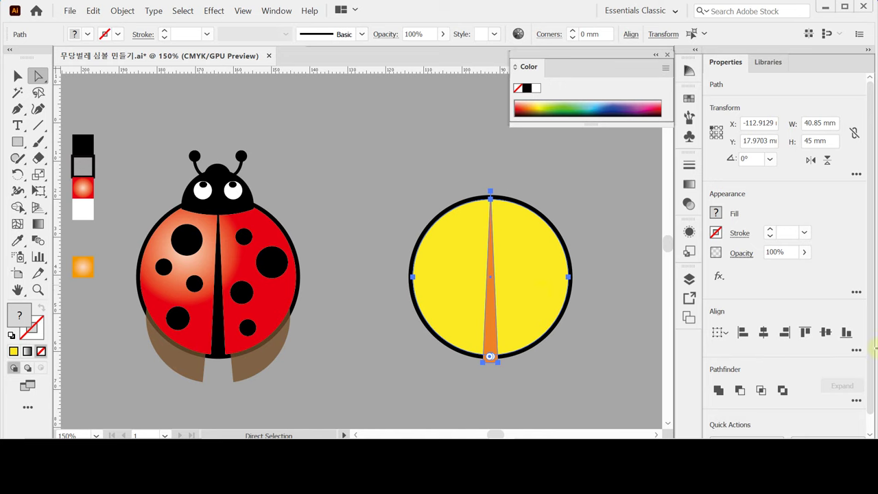
pyautogui.moveTo(873, 341); pyautogui.dragTo(870, 373)
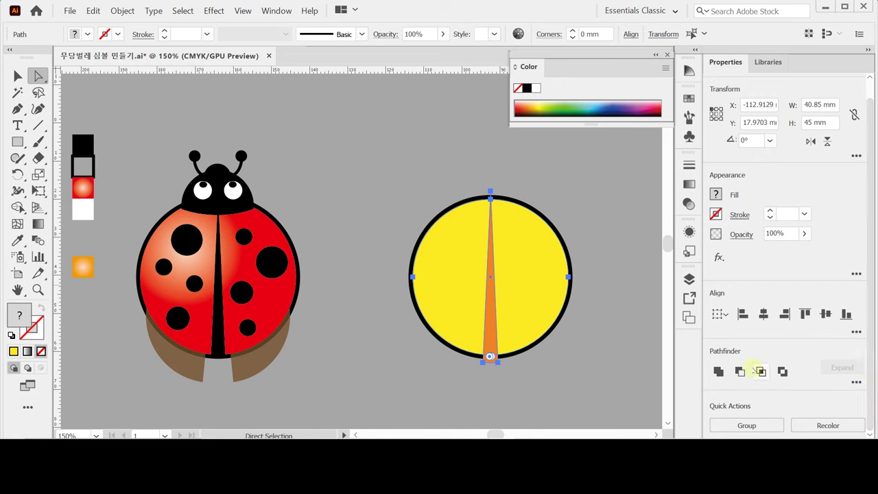
pyautogui.click(856, 382)
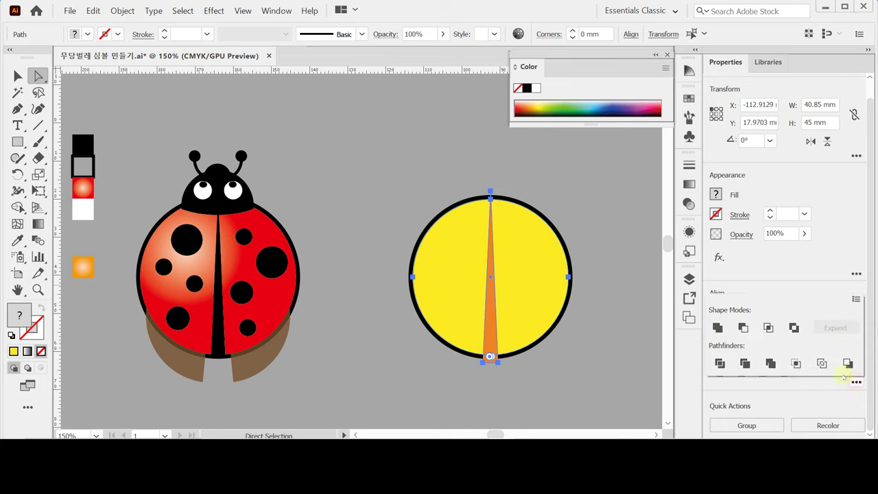
pyautogui.click(719, 363)
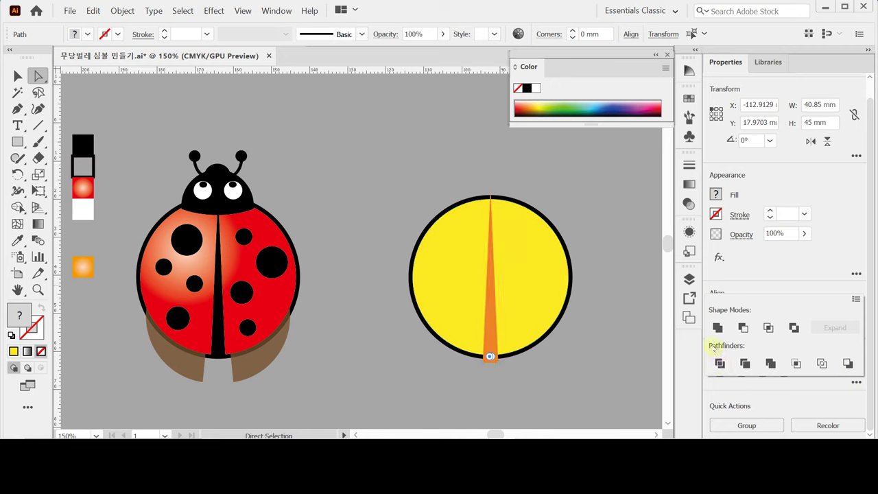
# Isolate the divided group and delete the orange pieces protruding beyond the circle and the orange wedge inside it
pyautogui.click(527, 274)
pyautogui.doubleClick(524, 273)
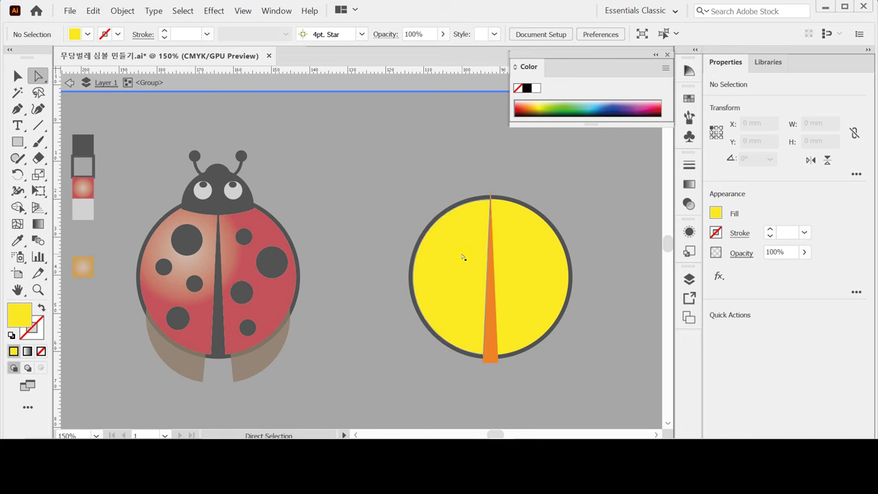
pyautogui.moveTo(490, 197); pyautogui.dragTo(491, 192)
pyautogui.click(494, 362)
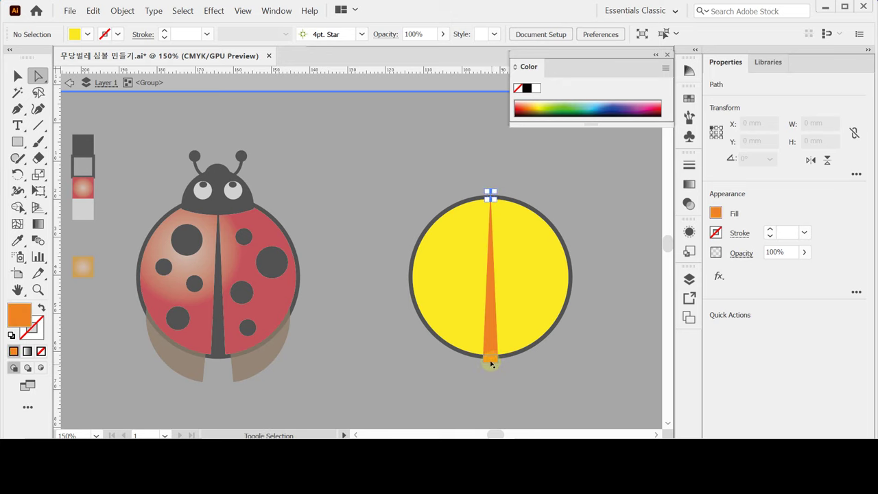
pyautogui.click(490, 358)
pyautogui.click(491, 363)
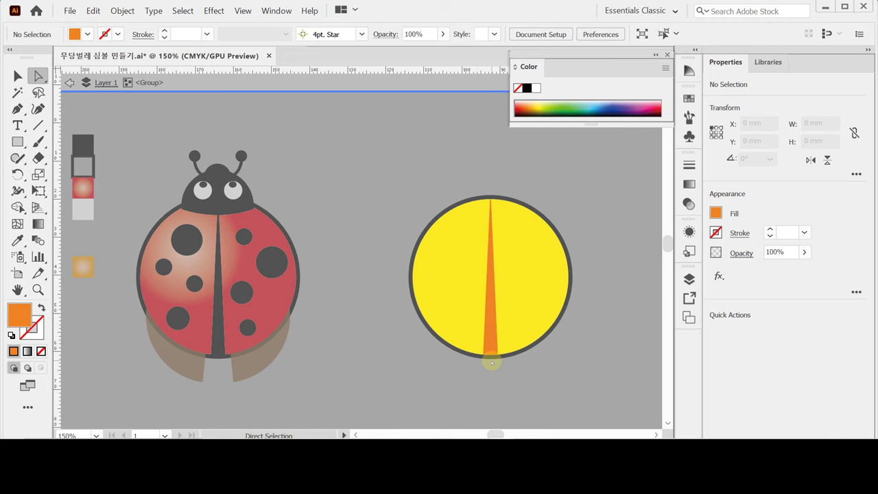
pyautogui.click(490, 348)
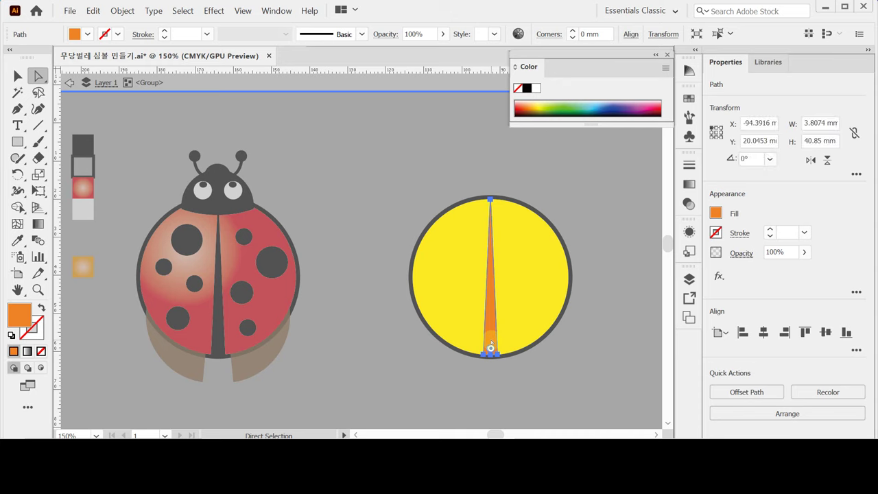
pyautogui.press('Delete')
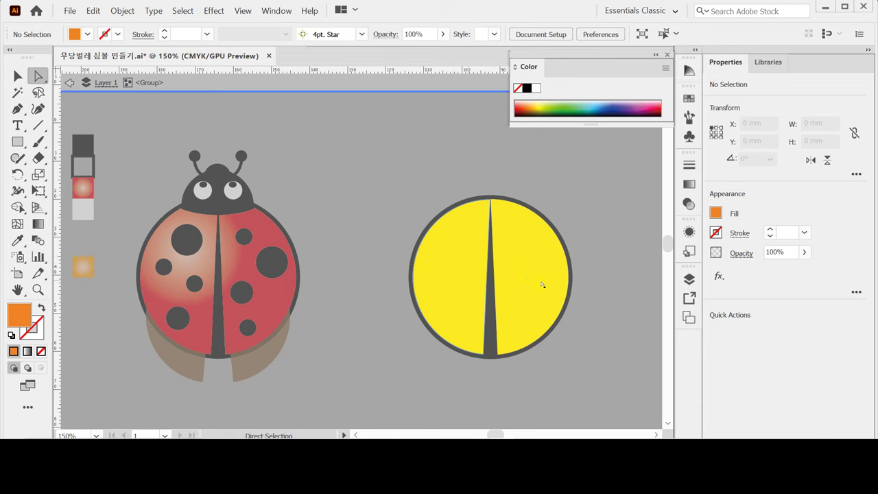
# Apply a radial gradient fill to the yellow wing shapes
pyautogui.click(471, 273)
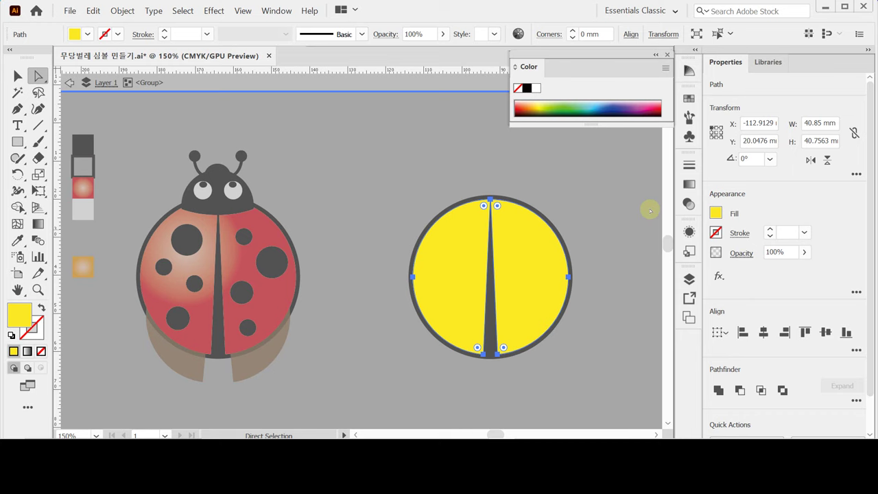
pyautogui.click(689, 186)
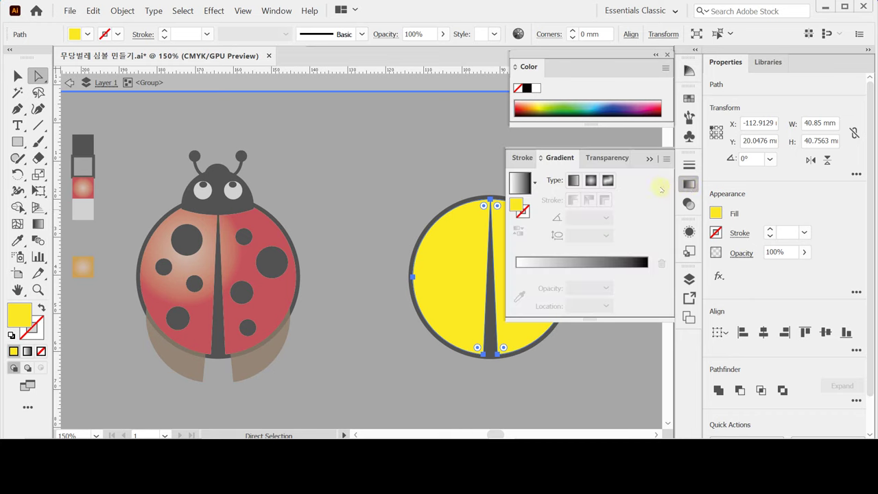
pyautogui.click(590, 180)
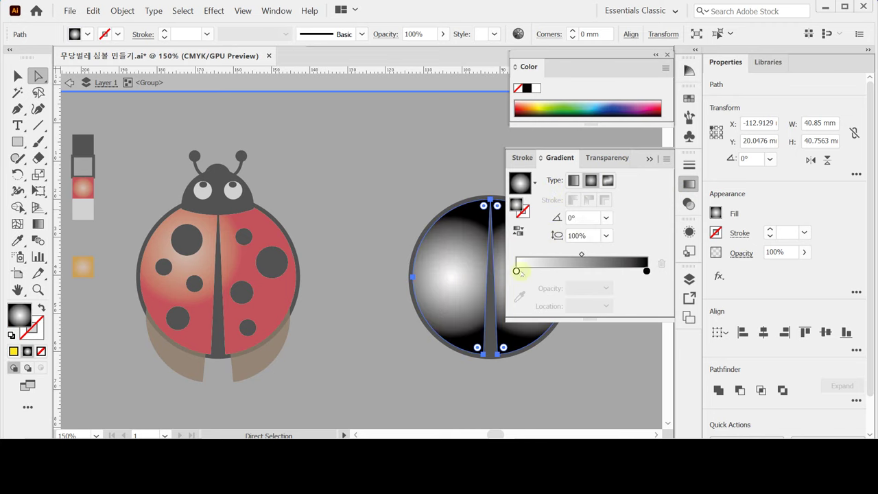
# Switch the gradient's white start stop to CMYK and set its color to M 20%, Y 20%
pyautogui.click(516, 271)
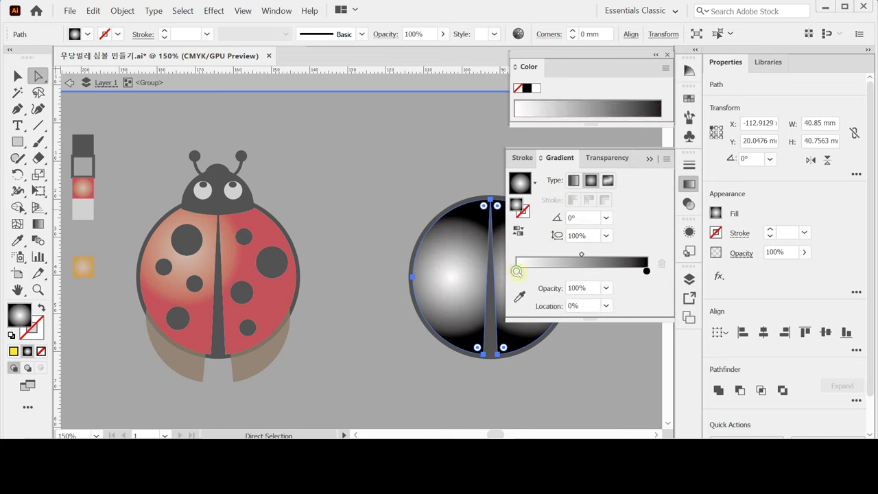
pyautogui.doubleClick(517, 271)
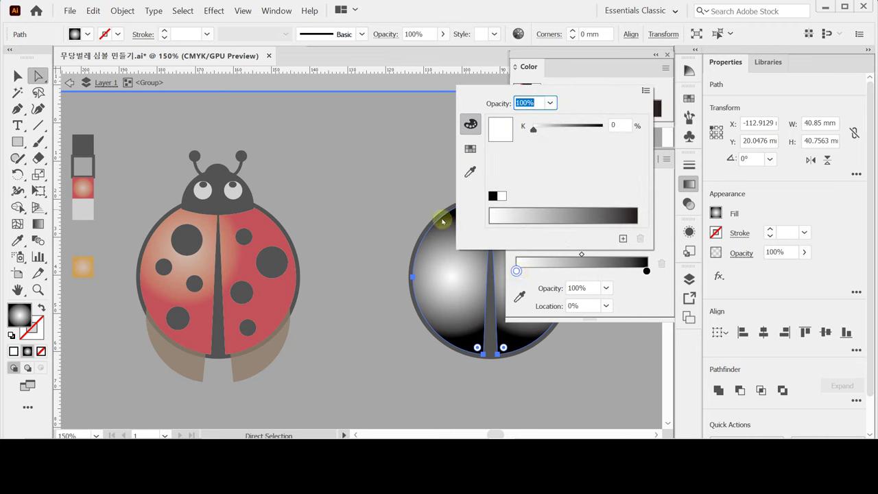
pyautogui.click(645, 92)
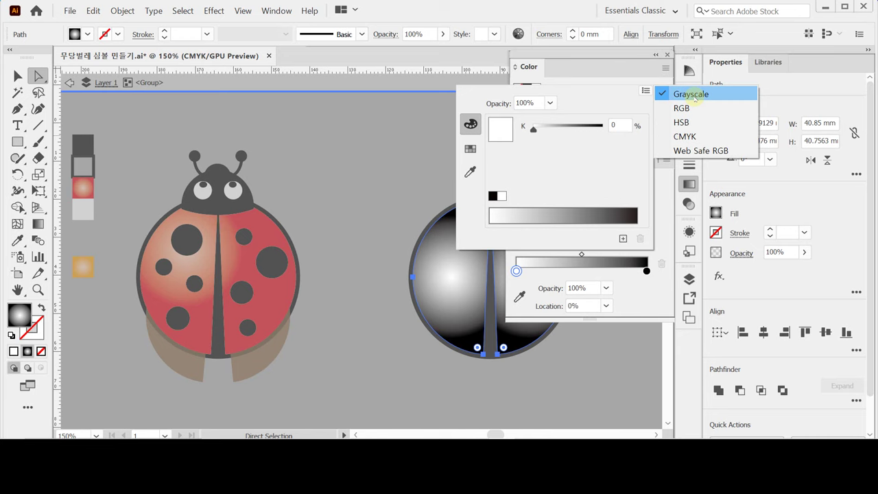
pyautogui.click(686, 136)
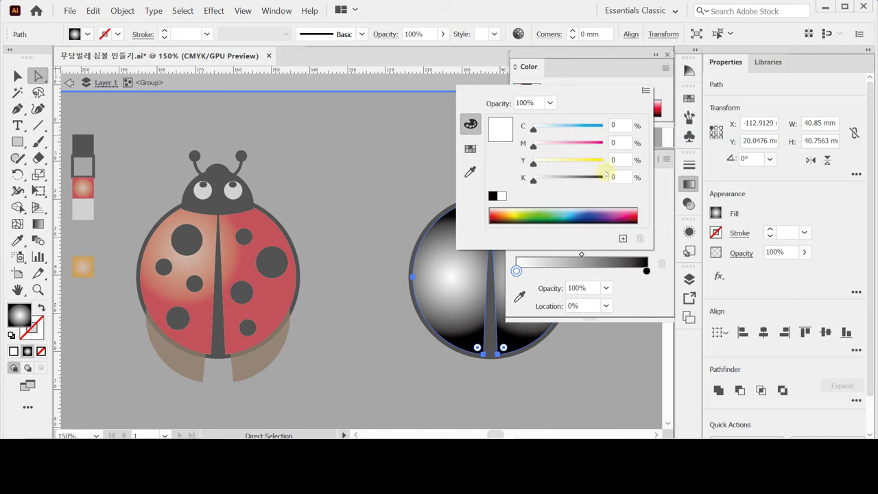
pyautogui.click(617, 143)
pyautogui.write('20')
pyautogui.press('Tab')
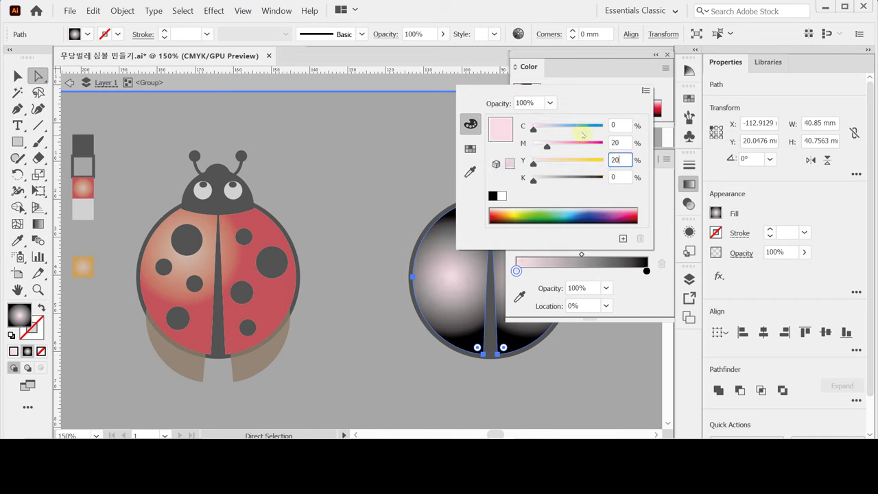
pyautogui.press('Return')
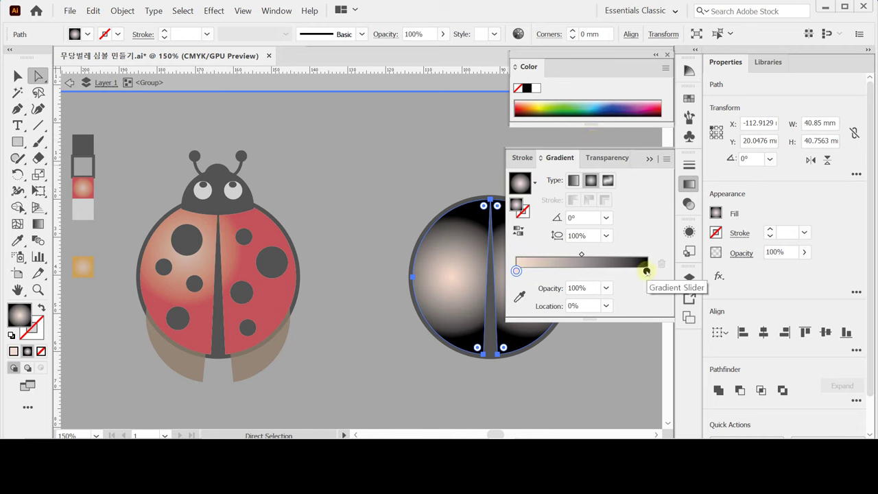
# Switch the gradient's black end stop to CMYK and set its color to M 100%, Y 100%, K 0%
pyautogui.doubleClick(646, 271)
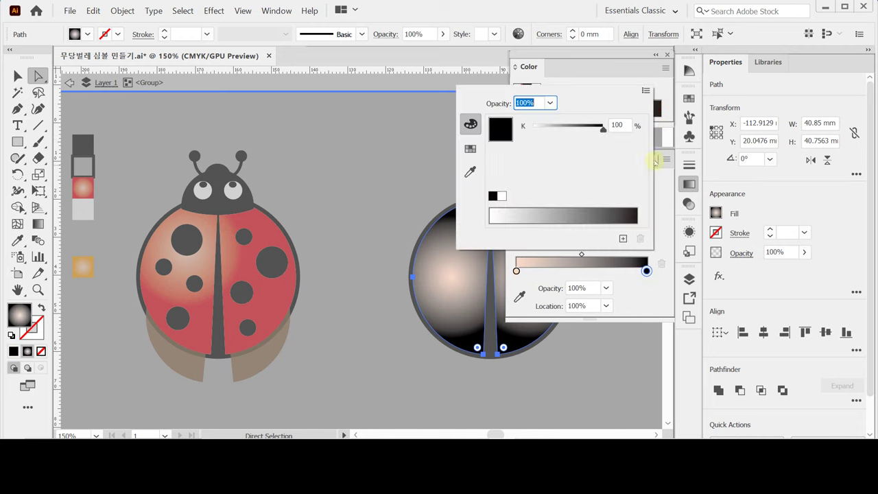
pyautogui.click(646, 90)
pyautogui.click(674, 137)
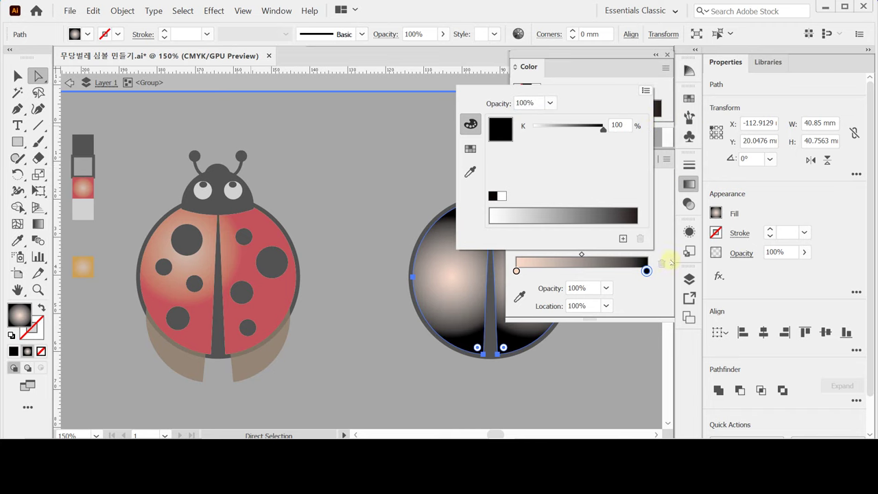
pyautogui.click(619, 143)
pyautogui.write('100')
pyautogui.press('Tab')
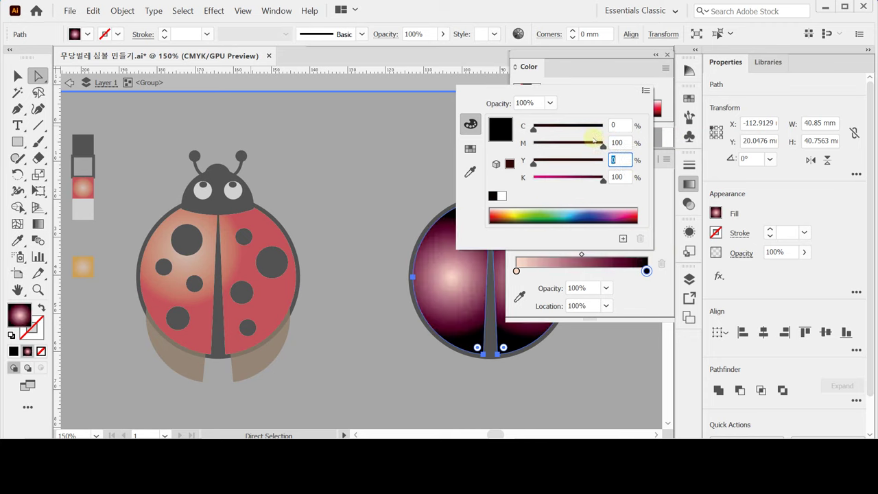
pyautogui.write('100')
pyautogui.press('Tab')
pyautogui.write('0')
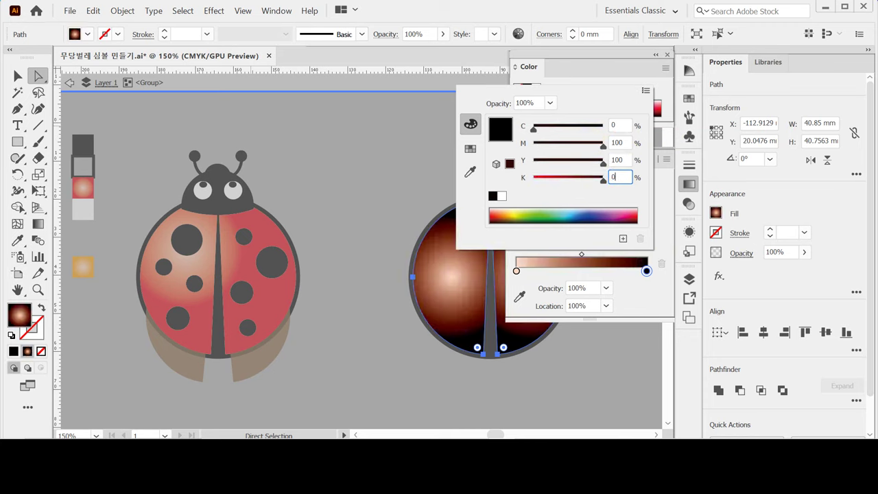
pyautogui.press('Return')
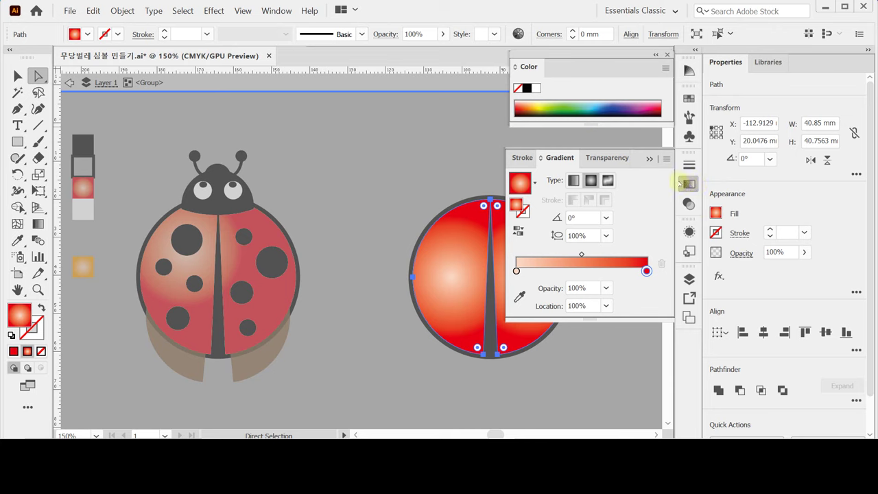
pyautogui.click(690, 184)
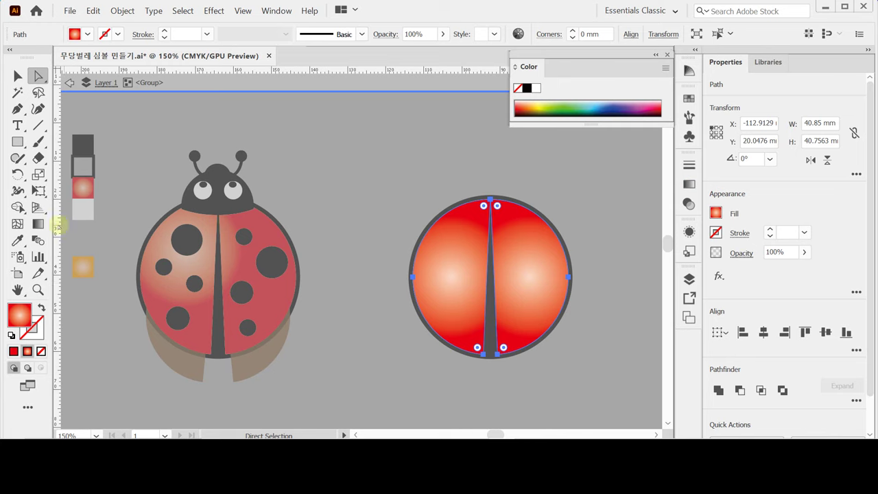
# Redraw one radial gradient across both wings, centered on the left wing's upper half, and move the red stop to about 95%
pyautogui.click(38, 224)
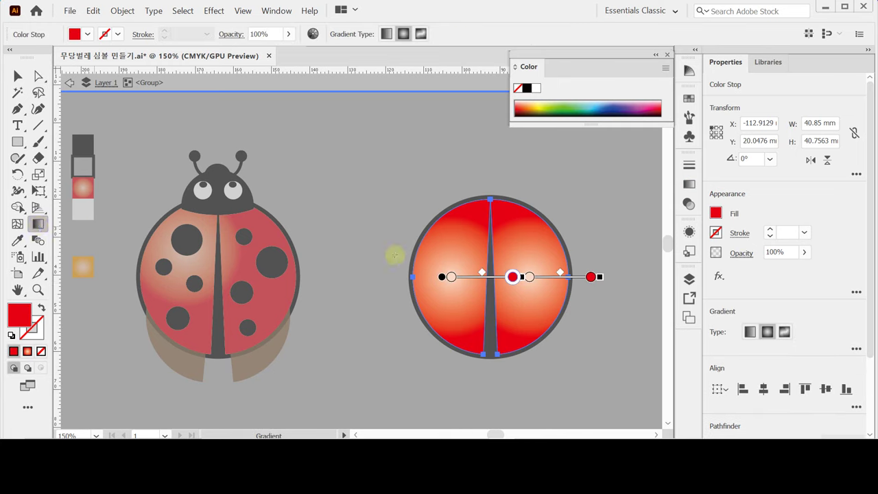
pyautogui.moveTo(451, 261)
pyautogui.mouseDown()
pyautogui.moveTo(543, 264)
pyautogui.moveTo(533, 259)
pyautogui.mouseUp()
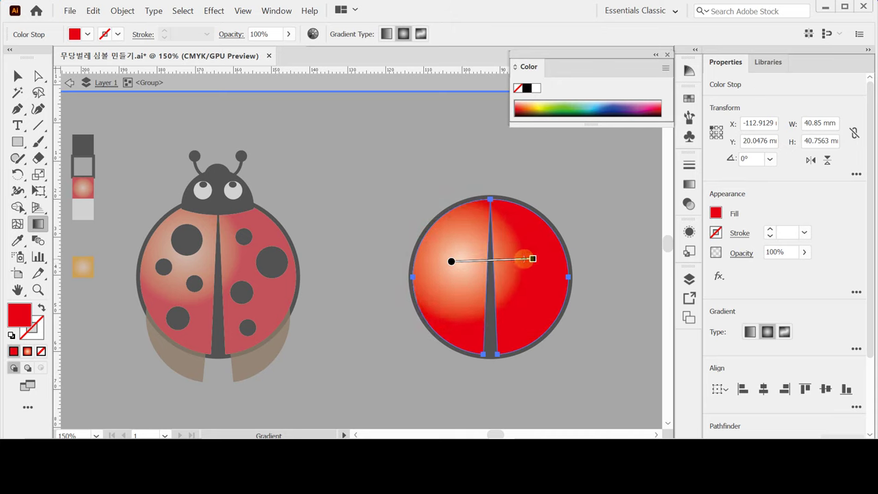
pyautogui.moveTo(528, 274)
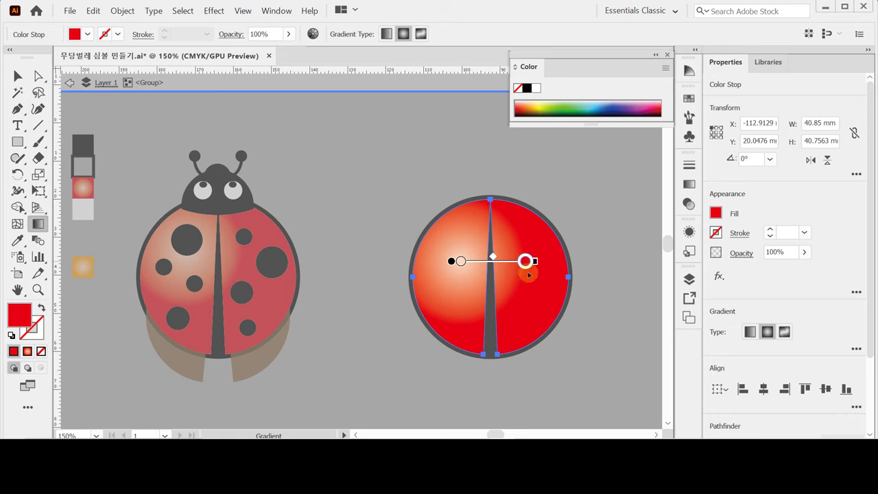
pyautogui.moveTo(539, 294)
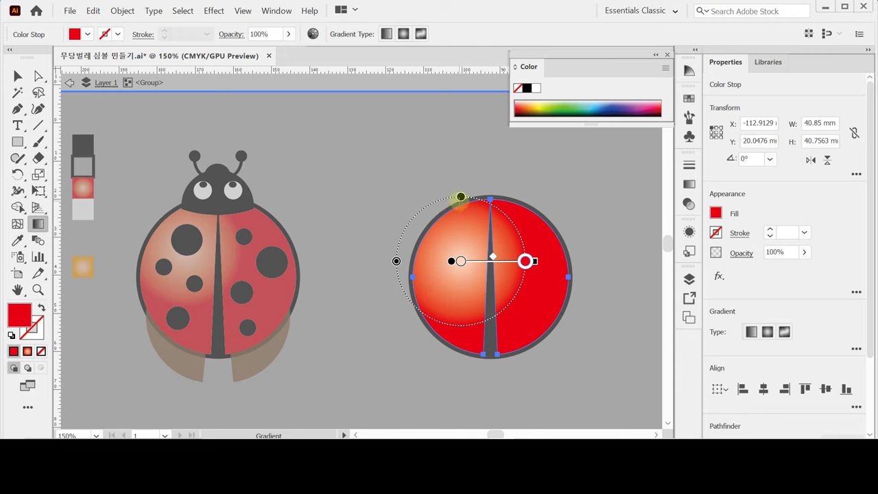
pyautogui.moveTo(397, 261)
pyautogui.mouseDown()
pyautogui.moveTo(409, 263)
pyautogui.moveTo(398, 261)
pyautogui.mouseUp()
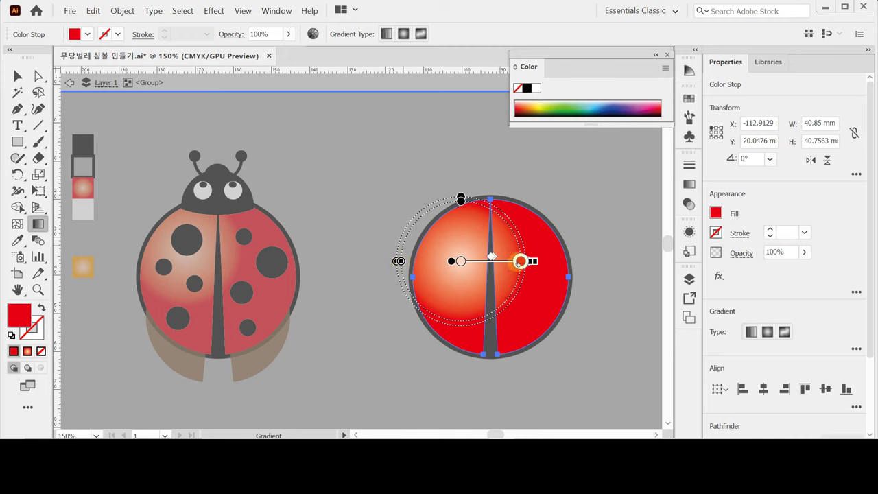
pyautogui.moveTo(522, 261)
pyautogui.mouseDown()
pyautogui.moveTo(503, 262)
pyautogui.moveTo(518, 261)
pyautogui.mouseUp()
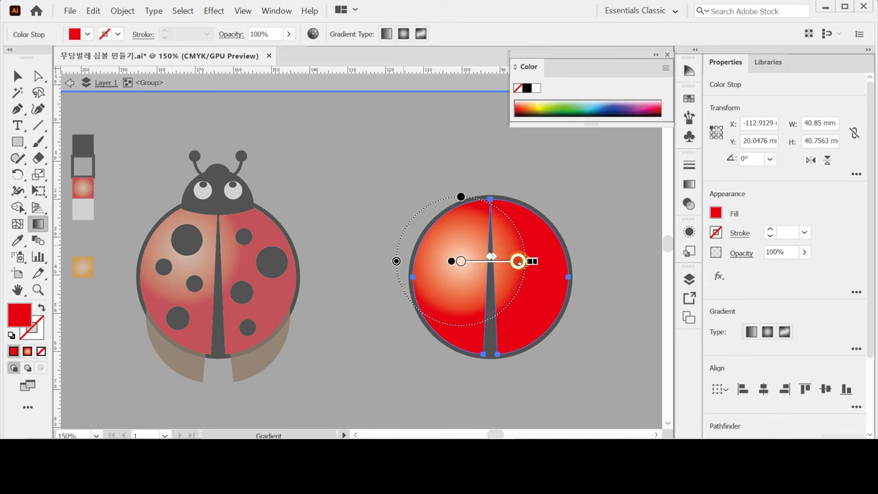
pyautogui.doubleClick(518, 261)
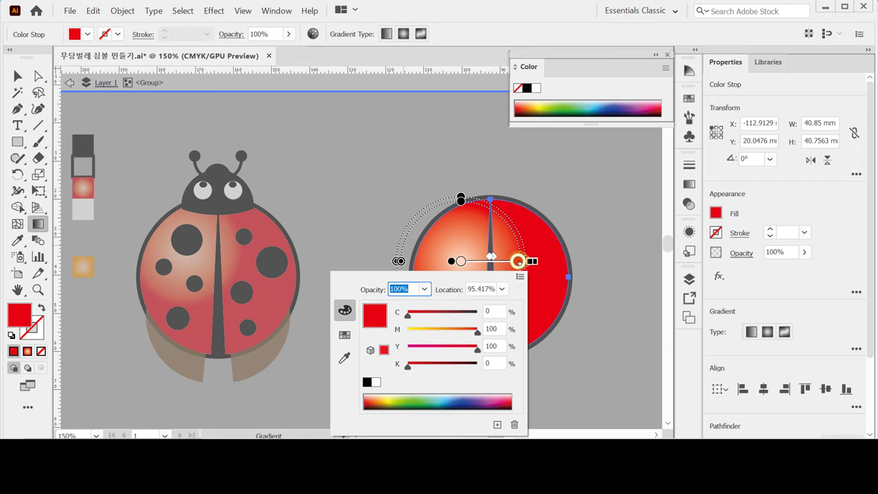
pyautogui.click(518, 262)
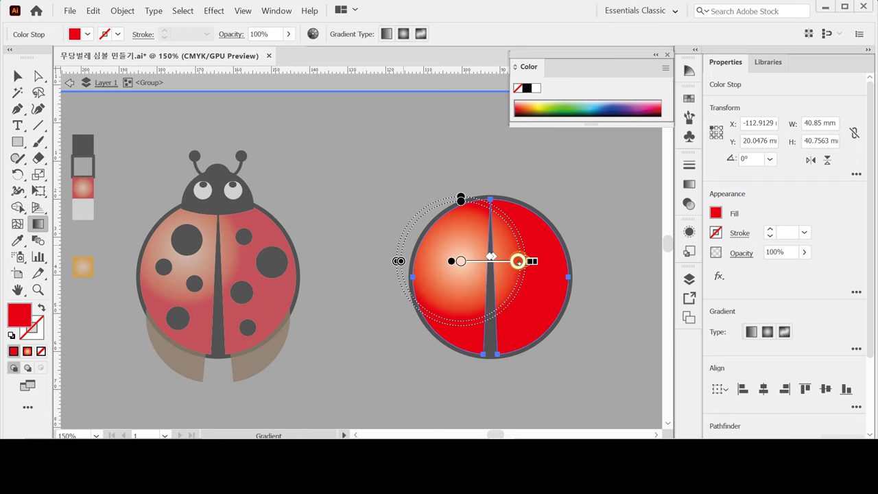
# Save the document and deselect the gradient-filled wings
pyautogui.press('a')
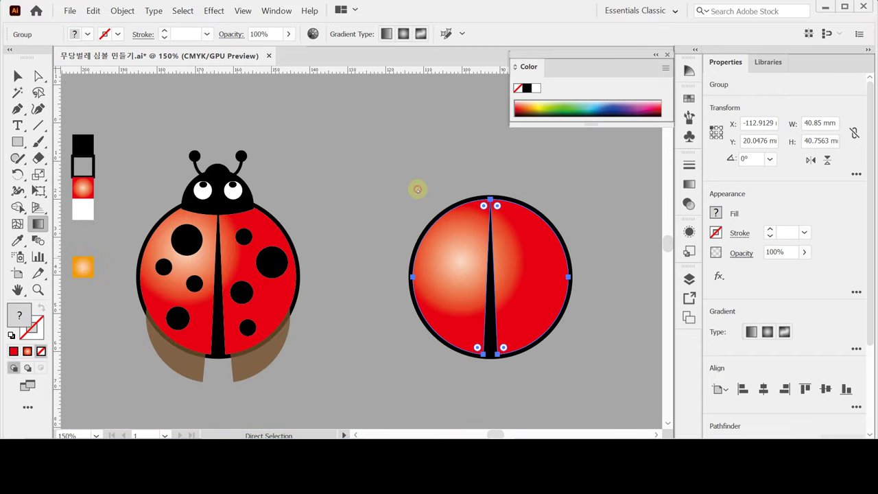
pyautogui.hotkey('ctrl', 's')
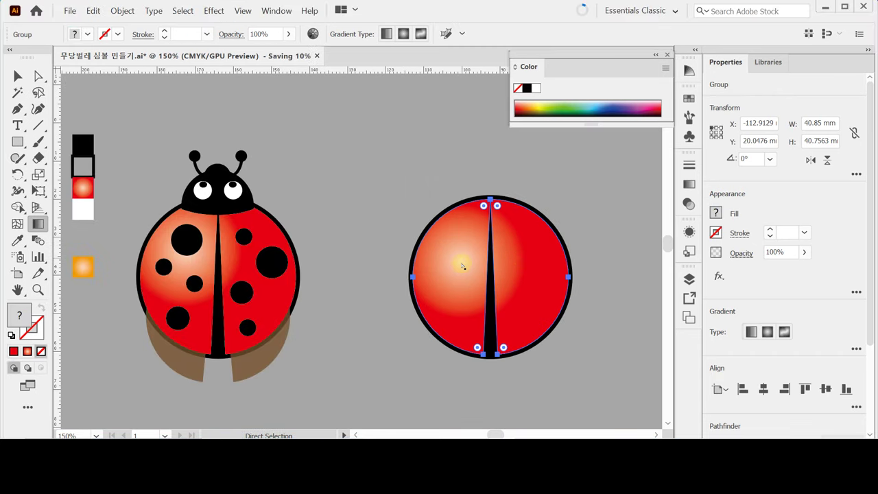
pyautogui.hotkey('ctrl', 'shift', 'a')
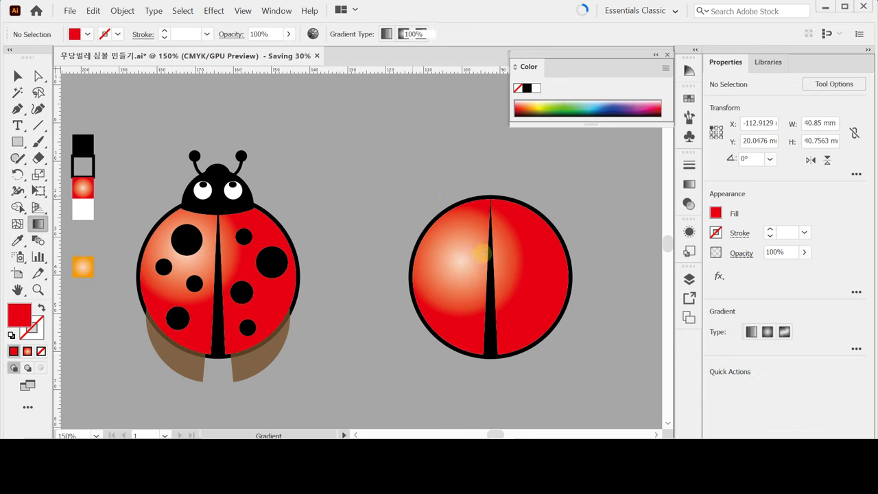
# Isolate the left wing and create a copy scaled uniformly to 85%
pyautogui.press('v')
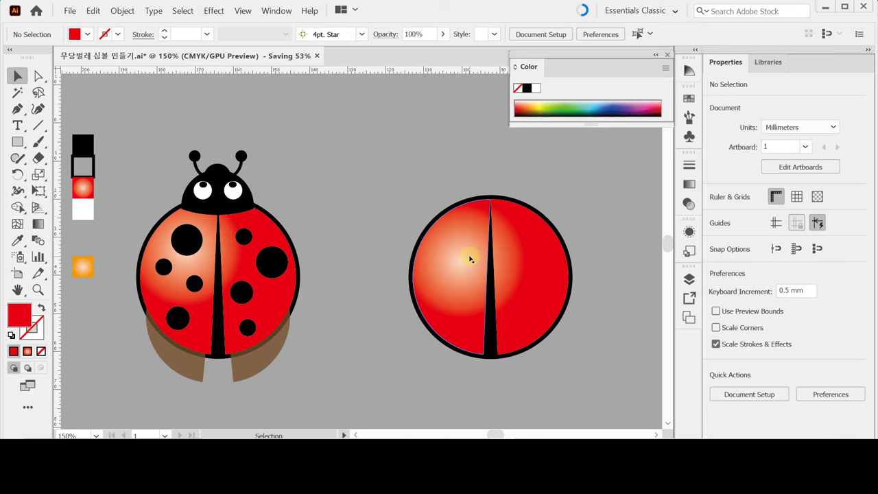
pyautogui.doubleClick(462, 256)
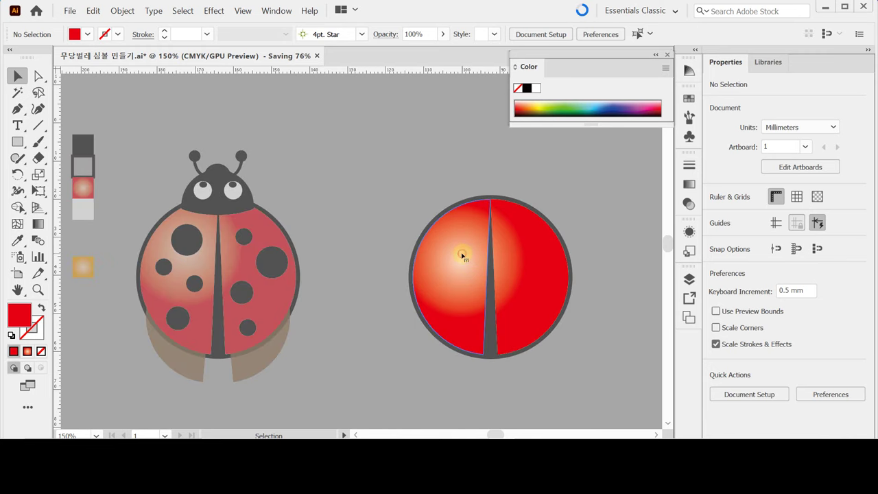
pyautogui.click(463, 256)
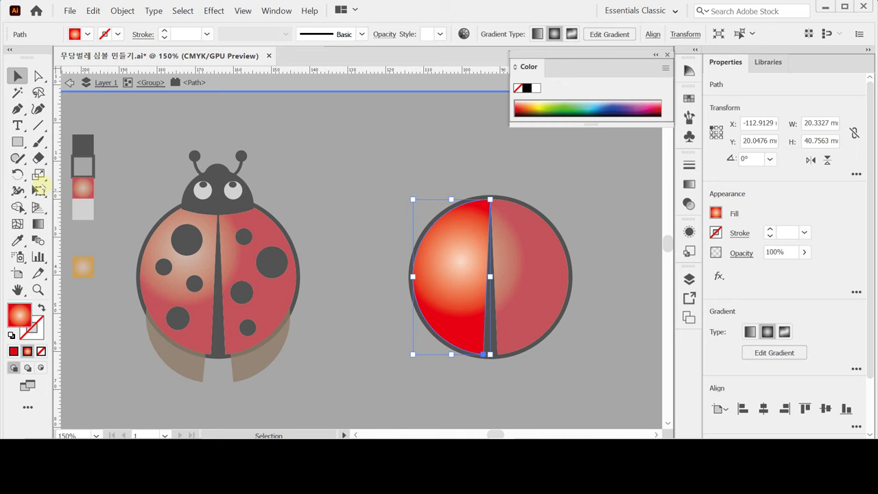
pyautogui.doubleClick(40, 174)
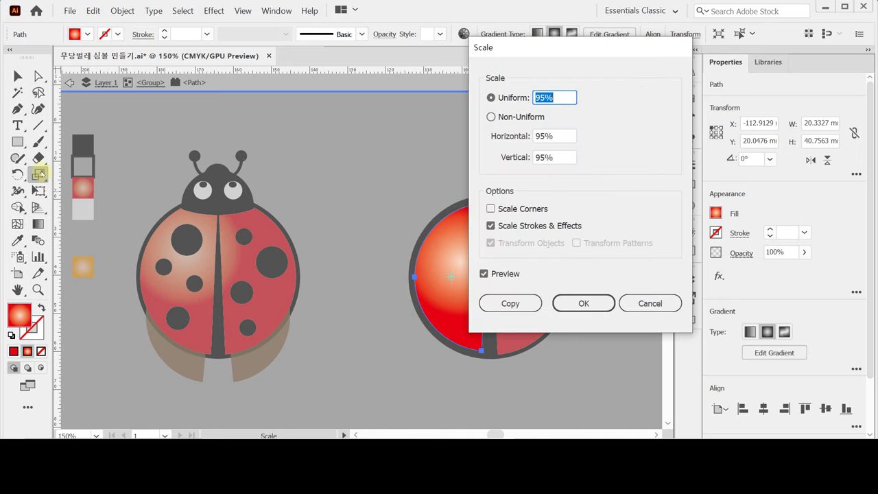
pyautogui.write('85')
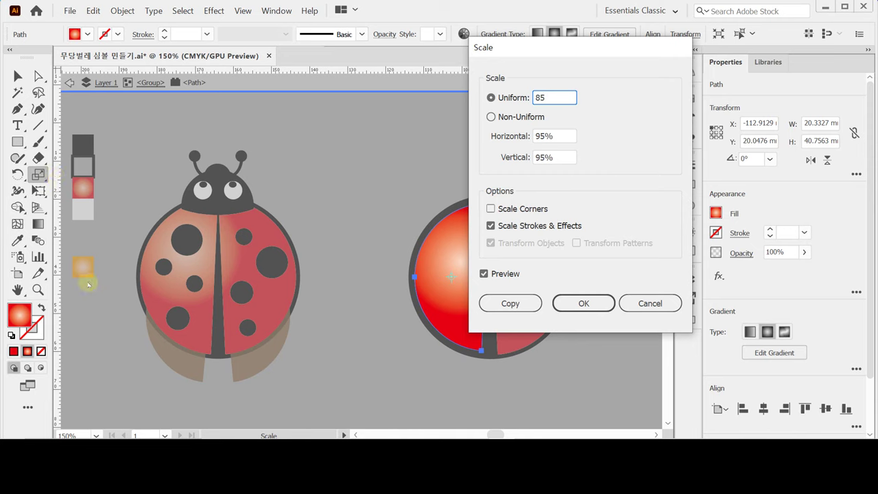
pyautogui.click(498, 303)
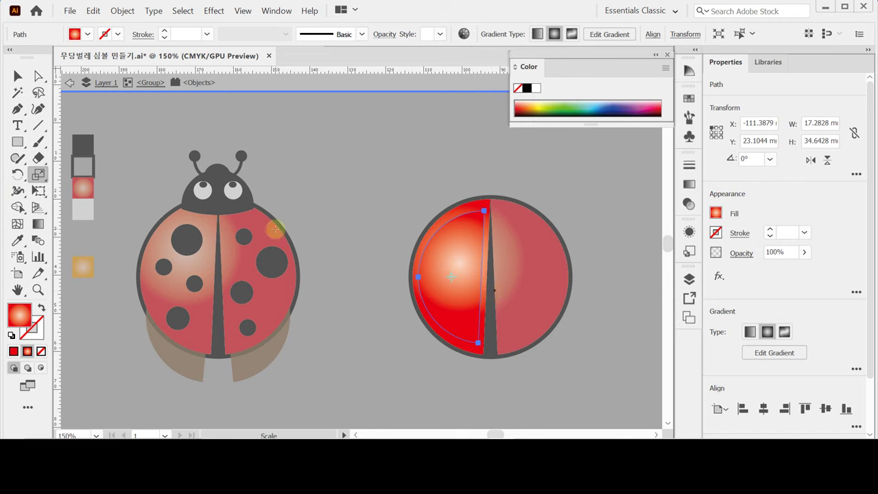
# Move the scaled wing copy 0 mm horizontally and 10 mm vertically, and rotate it about 5° clockwise
pyautogui.doubleClick(40, 76)
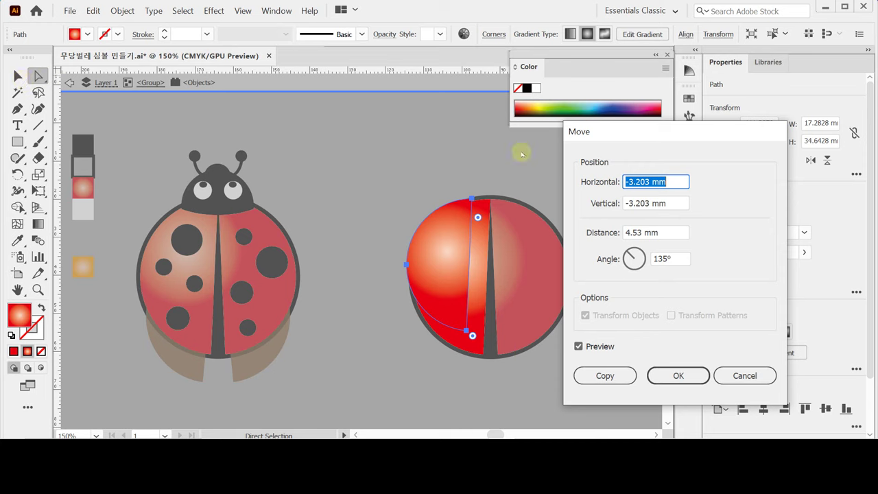
pyautogui.moveTo(600, 133); pyautogui.dragTo(568, 129)
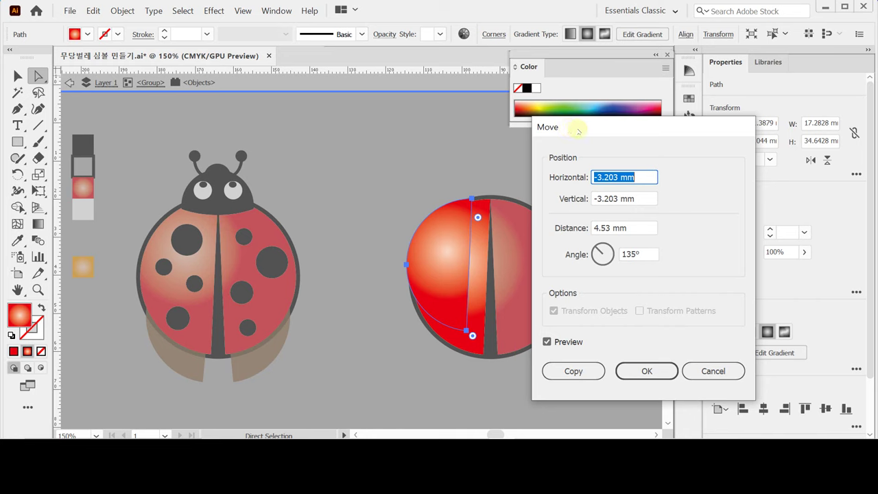
pyautogui.write('0')
pyautogui.press('Tab')
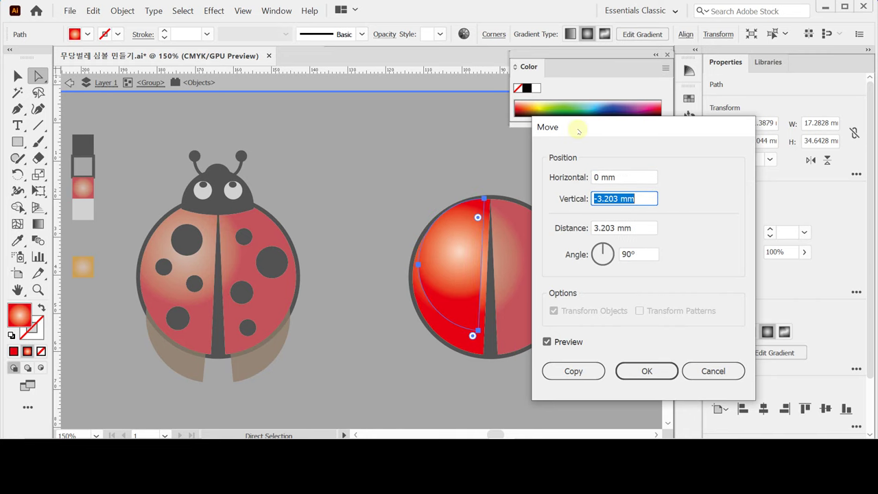
pyautogui.write('10')
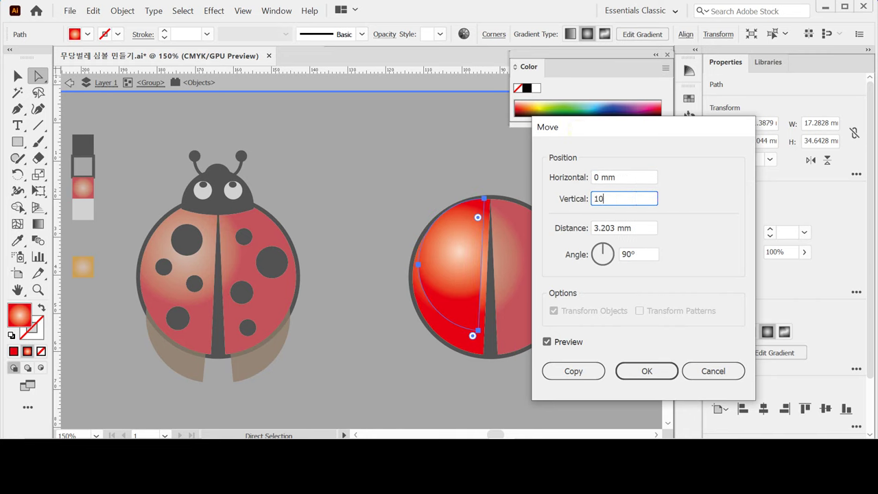
pyautogui.press('Tab')
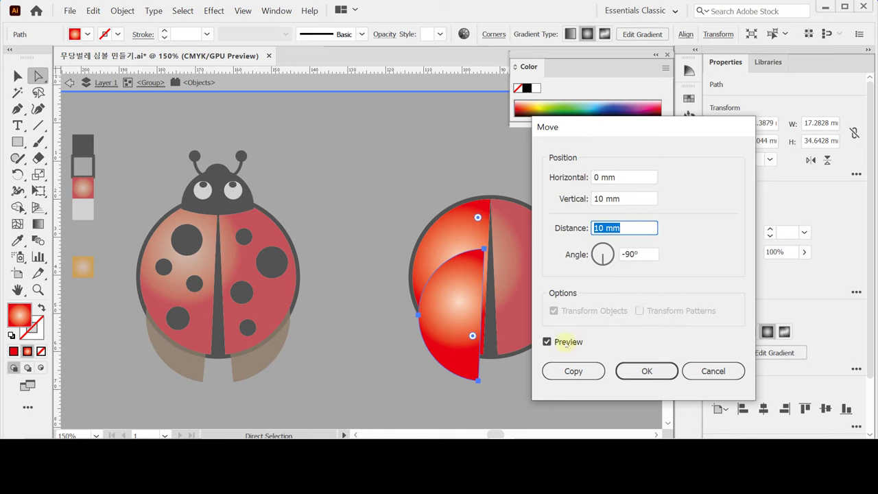
pyautogui.click(655, 370)
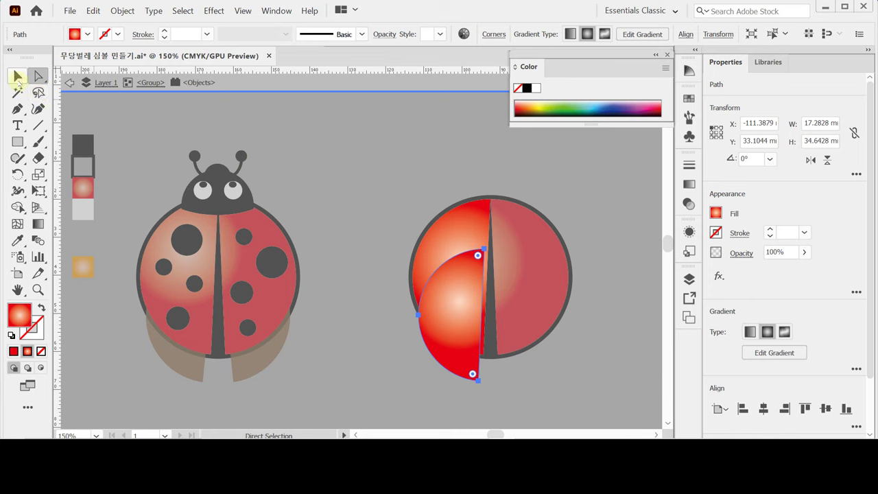
pyautogui.press('v')
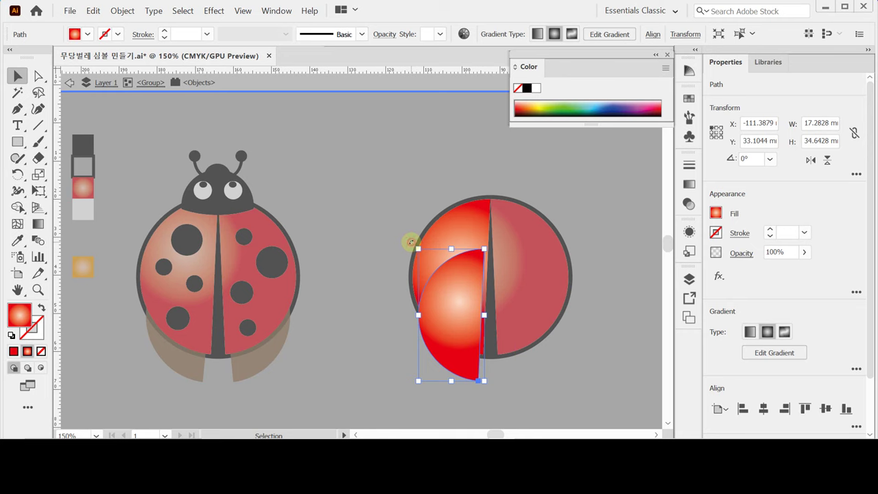
pyautogui.moveTo(411, 241); pyautogui.dragTo(420, 238)
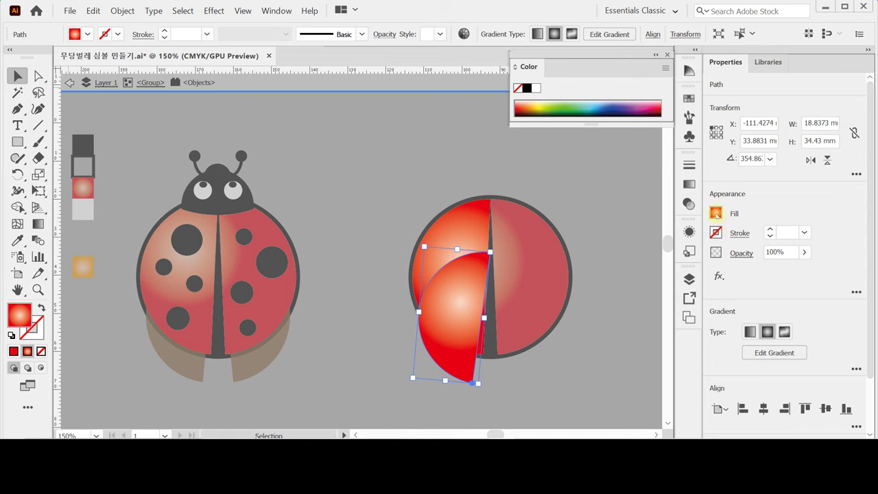
# Fill the scaled wing copy with a solid brown of C 40, M 70, Y 100, K 50
pyautogui.click(715, 214)
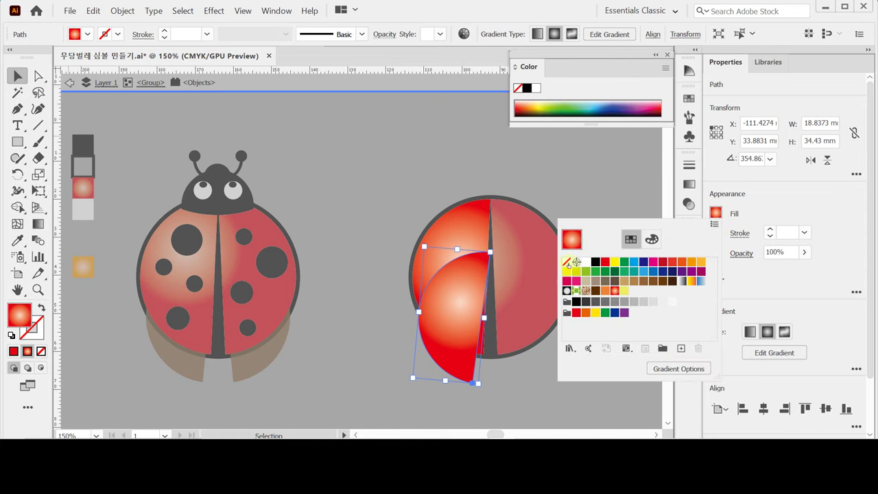
pyautogui.click(586, 262)
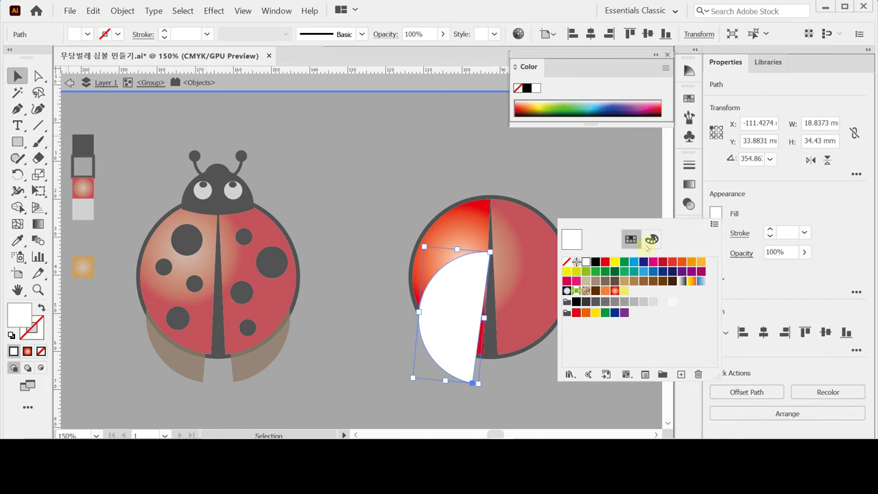
pyautogui.click(651, 239)
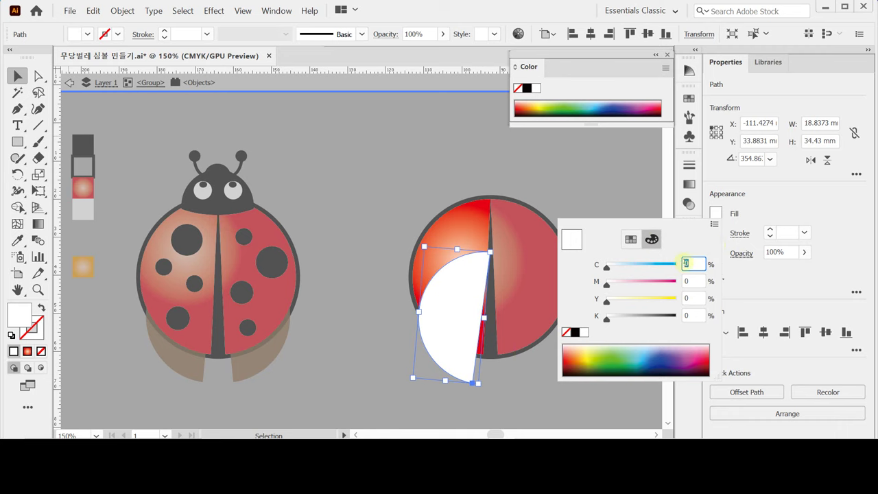
pyautogui.write('40')
pyautogui.press('Tab')
pyautogui.write('70')
pyautogui.press('Tab')
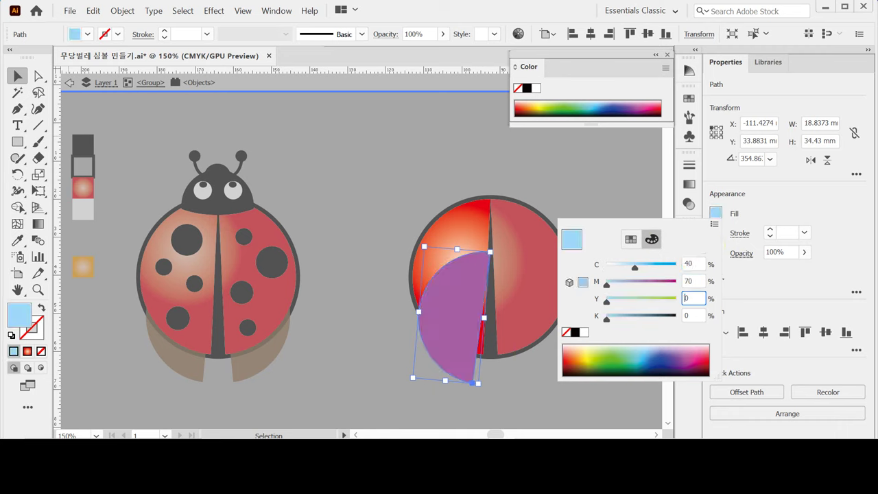
pyautogui.write('100')
pyautogui.press('Tab')
pyautogui.write('50')
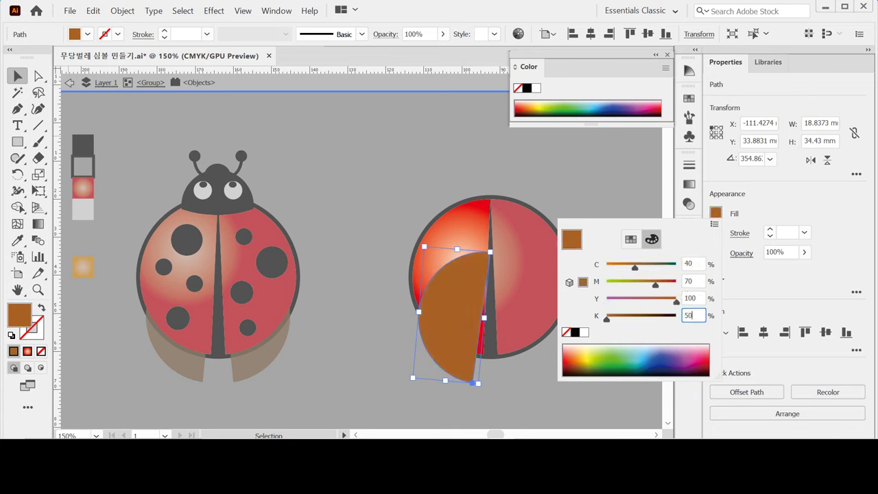
pyautogui.press('Return')
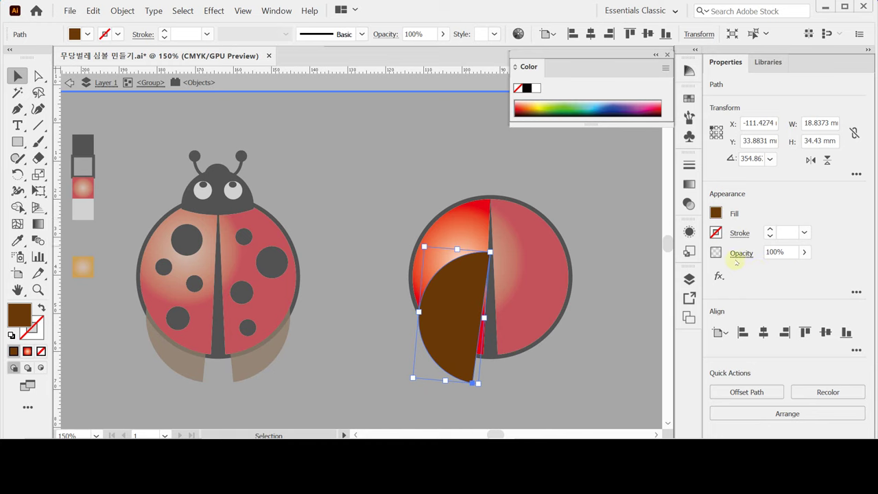
# Set the brown underwing's opacity to 60%
pyautogui.click(740, 253)
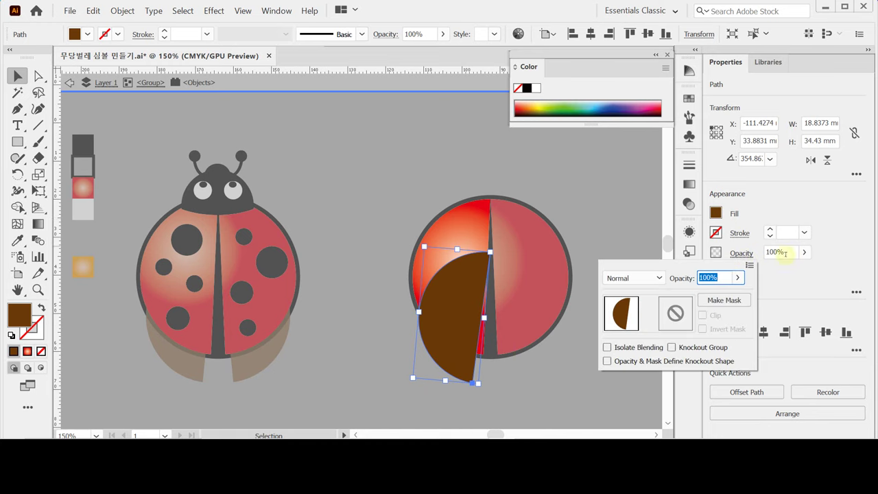
pyautogui.press('Escape')
pyautogui.click(741, 253)
pyautogui.press('Escape')
pyautogui.click(773, 252)
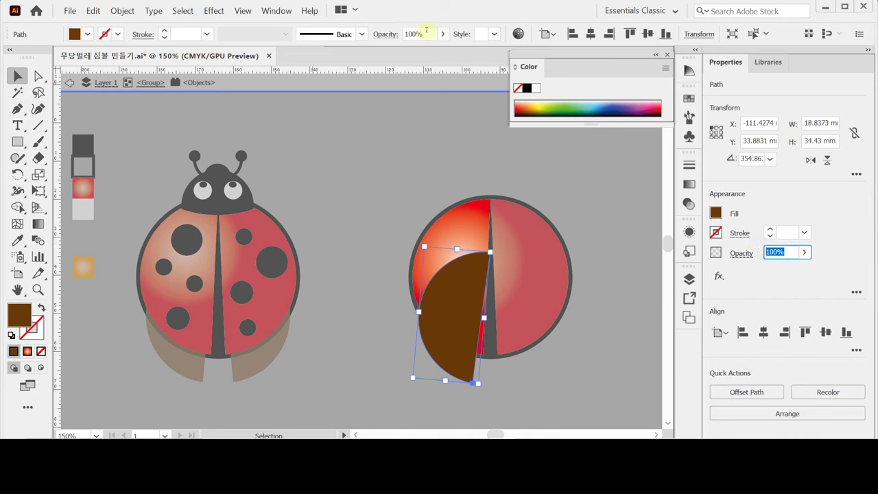
pyautogui.click(415, 34)
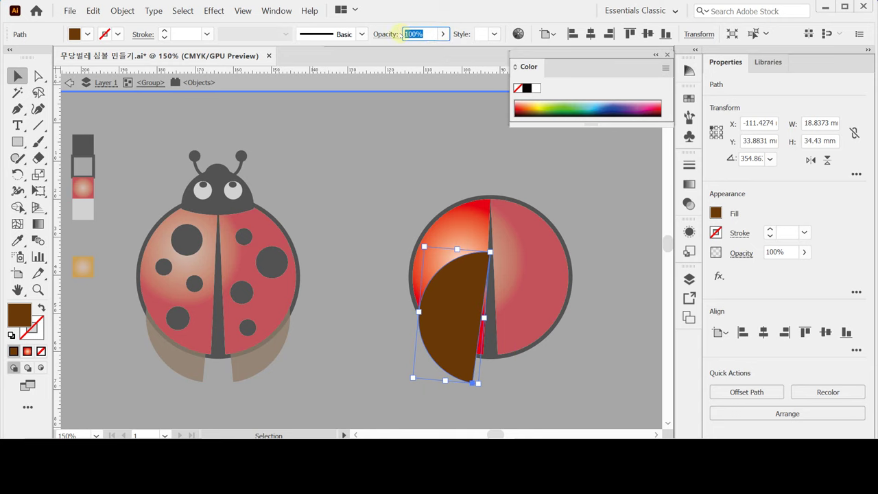
pyautogui.write('60')
pyautogui.press('Return')
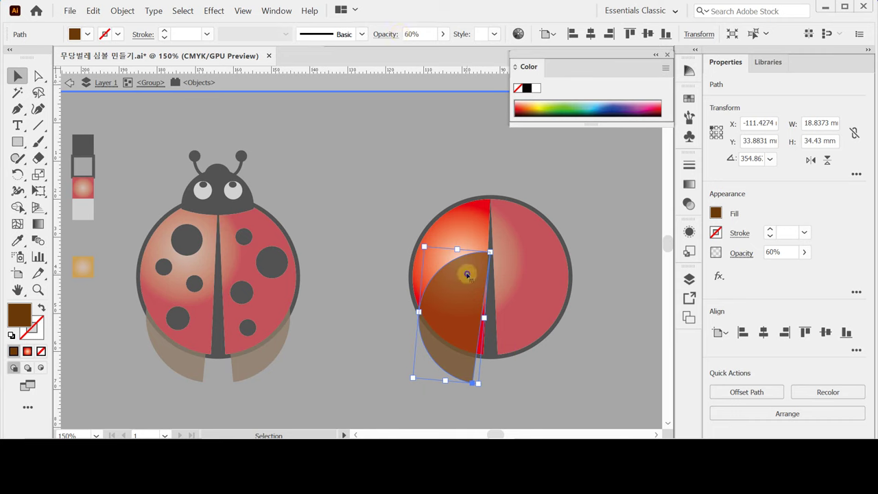
# Send the brown underwing backward in the stacking order until it sits behind the red left wing
pyautogui.rightClick(467, 276)
pyautogui.moveTo(529, 209)
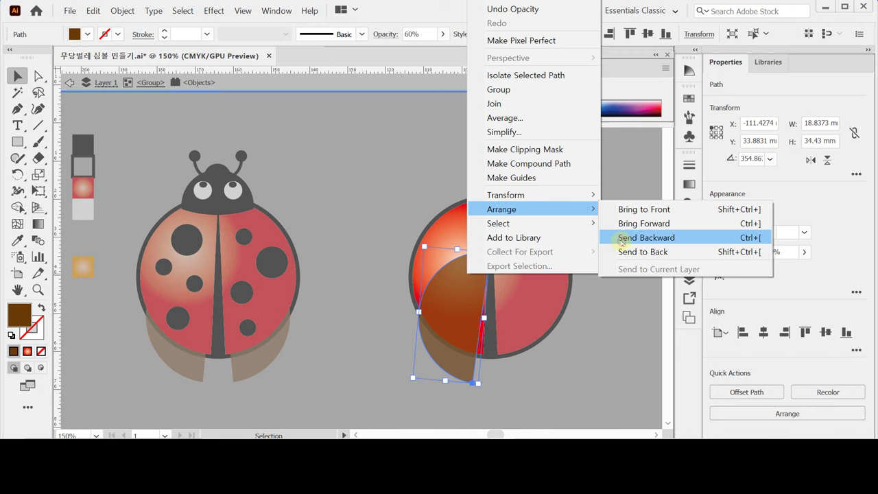
pyautogui.click(645, 237)
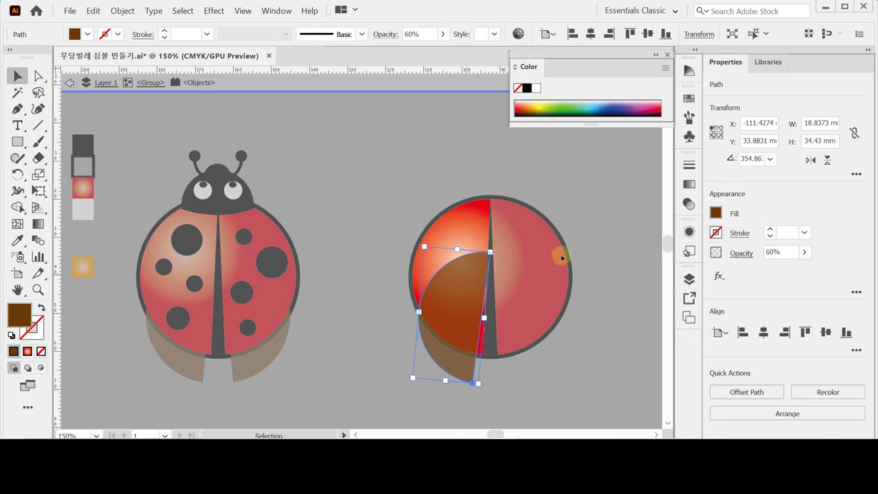
pyautogui.hotkey('ctrl', '[')
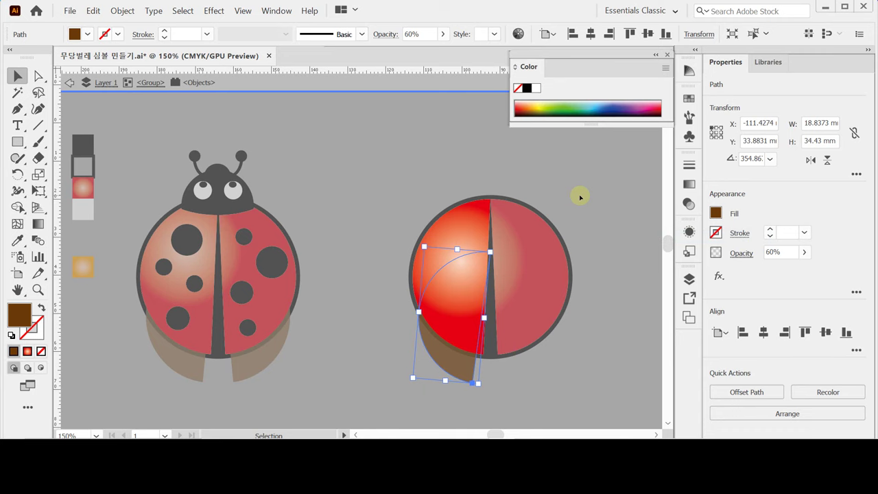
# Reflect a copy of the brown underwing across a vertical axis through the wings' top centre point
pyautogui.press('a')
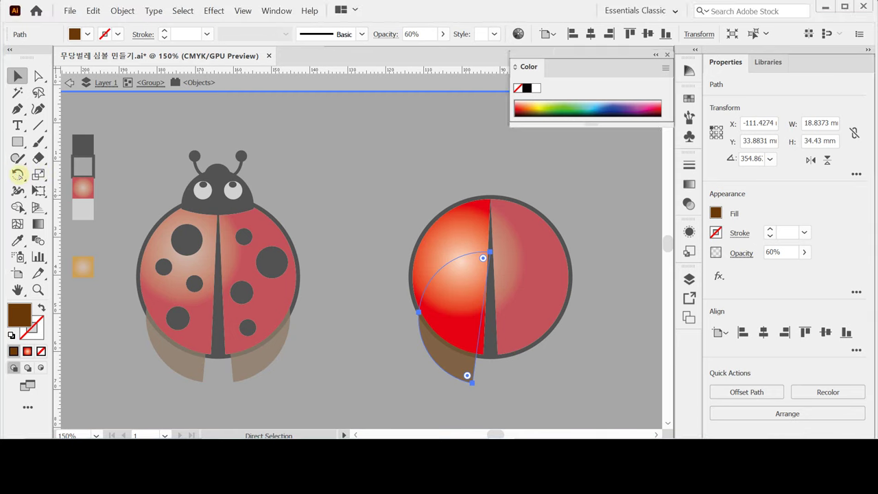
pyautogui.click(18, 174)
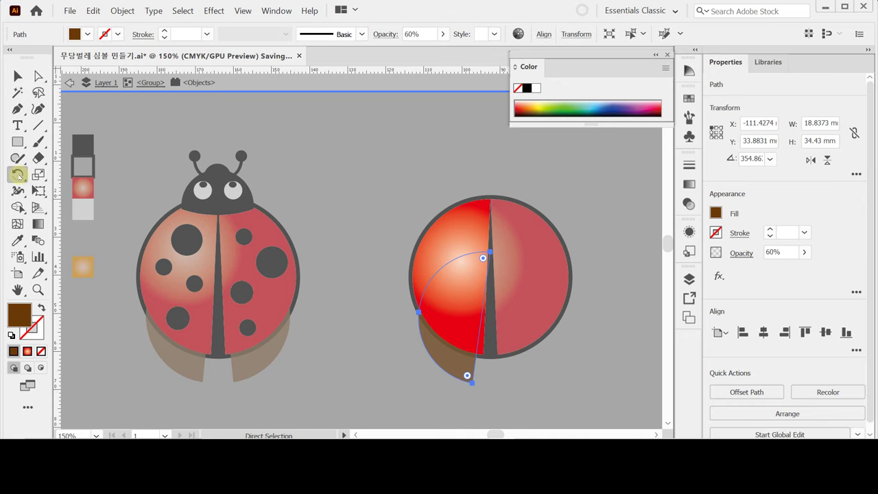
pyautogui.click(18, 175)
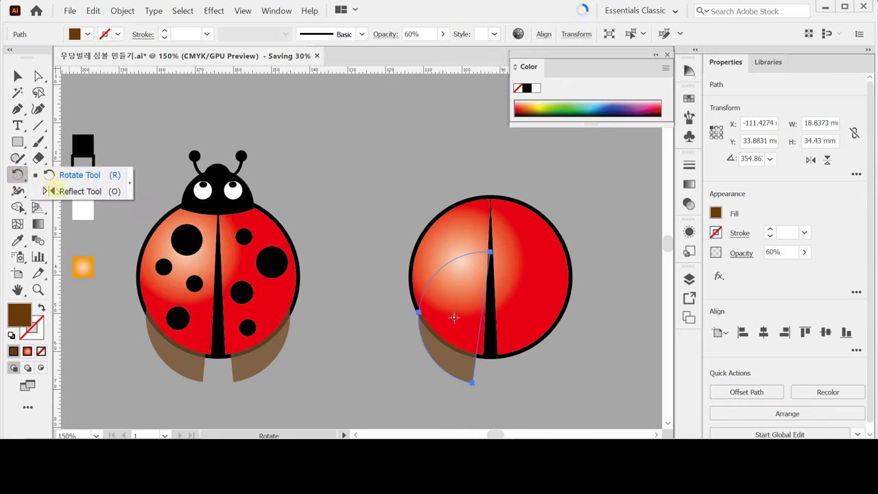
pyautogui.click(65, 190)
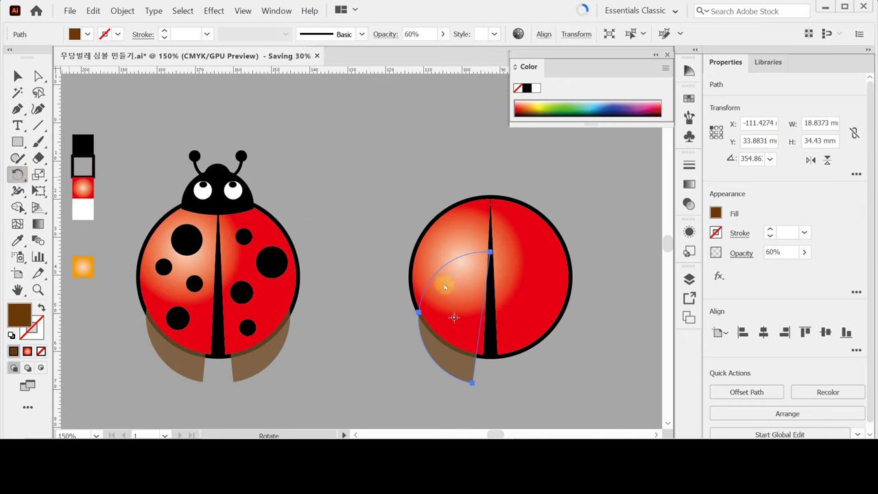
pyautogui.keyDown('ctrl'); pyautogui.doubleClick(444, 353); pyautogui.keyUp('ctrl')
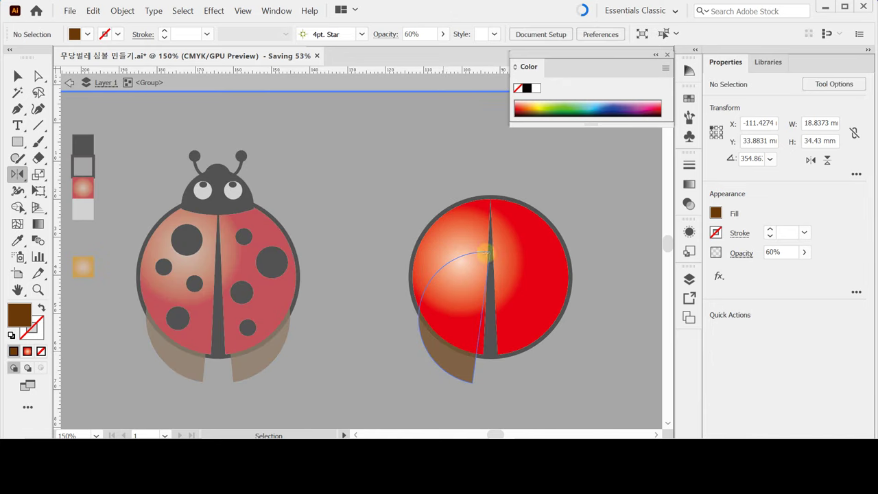
pyautogui.keyDown('ctrl'); pyautogui.click(490, 252); pyautogui.keyUp('ctrl')
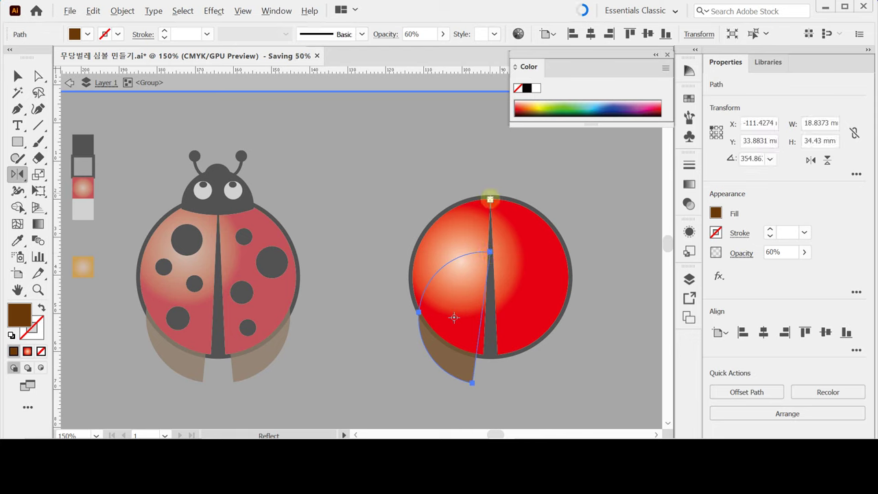
pyautogui.keyDown('alt'); pyautogui.click(490, 199); pyautogui.keyUp('alt')
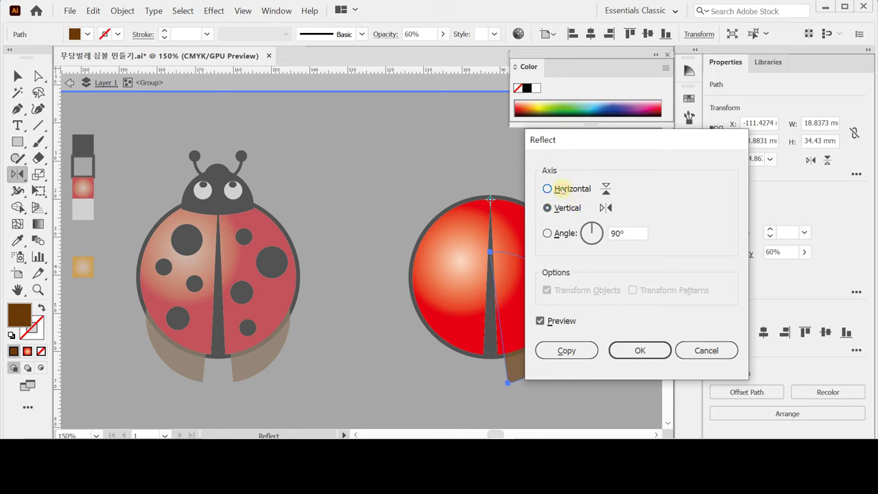
pyautogui.click(557, 208)
pyautogui.click(568, 353)
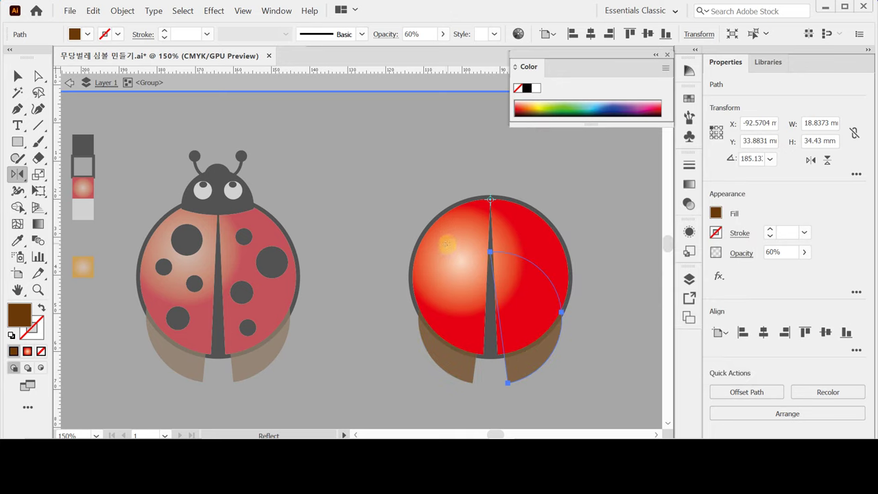
# Exit isolation mode, draw a circle about 8.3 mm wide on the left wing and nudge it up to the wing's upper part
pyautogui.press('v')
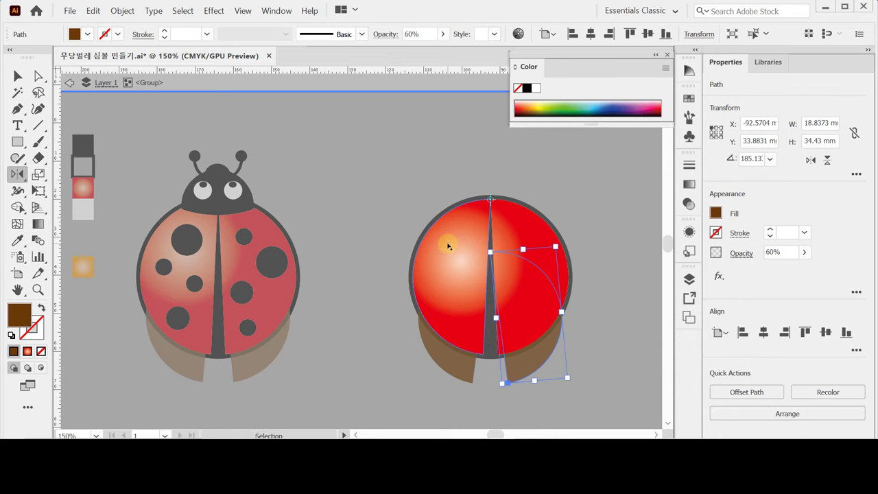
pyautogui.doubleClick(409, 132)
pyautogui.press('l')
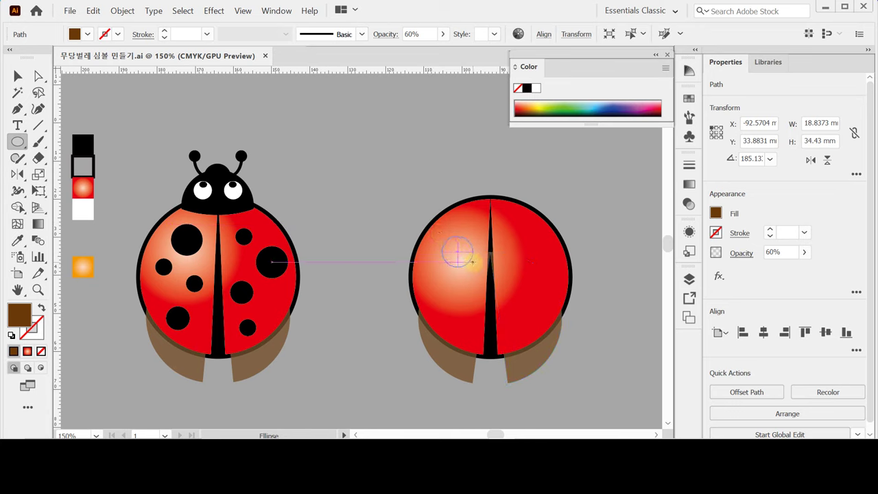
pyautogui.moveTo(456, 252); pyautogui.dragTo(473, 267)
pyautogui.press('Up')
pyautogui.press('Up')
pyautogui.press('Up')
pyautogui.press('Up')
pyautogui.press('Up')
pyautogui.press('Up')
pyautogui.press('Up')
pyautogui.press('Up')
pyautogui.press('Up')
# Give the circle on the left wing a black fill and no stroke
pyautogui.click(11, 336)
pyautogui.hotkey('shift', 'x')
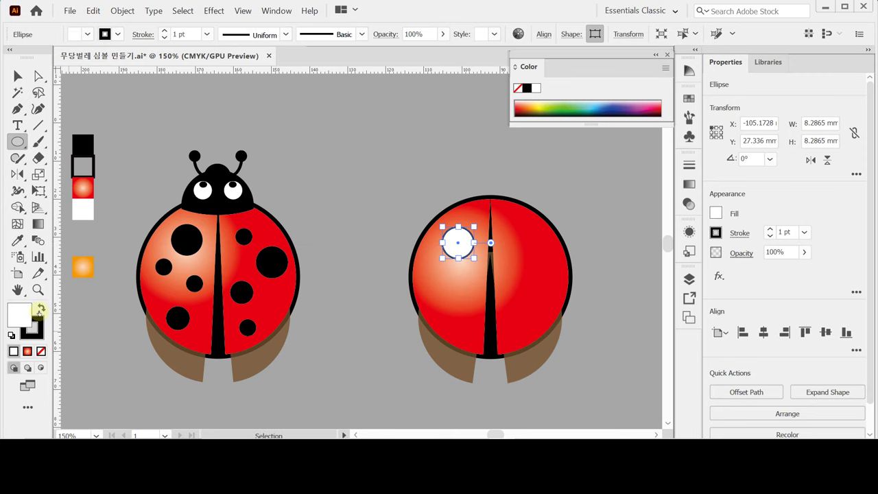
pyautogui.click(39, 333)
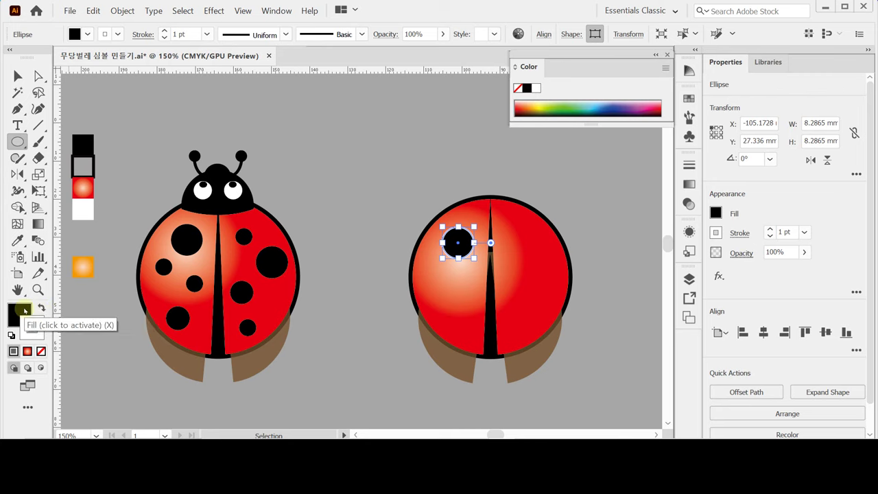
pyautogui.click(41, 351)
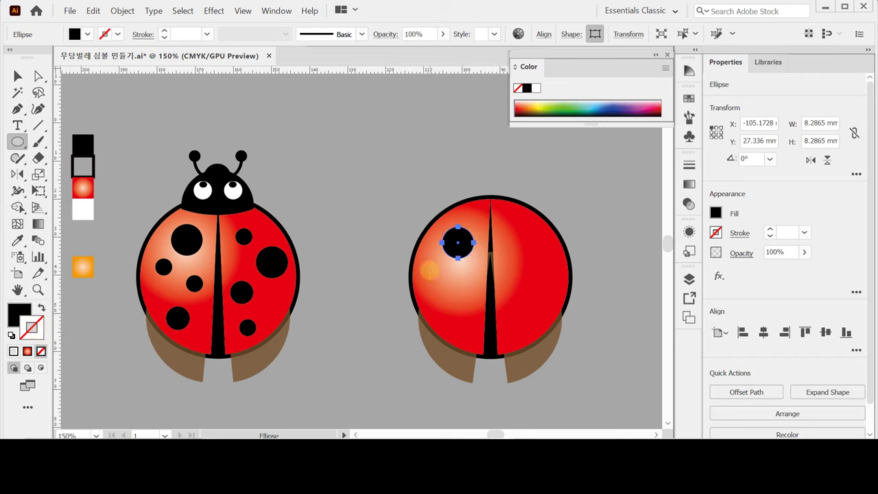
# Draw three smaller black spots on the left wing below the large one, the middle about 4.4 mm and the lowest about 5.9 mm wide
pyautogui.moveTo(425, 269); pyautogui.dragTo(461, 330)
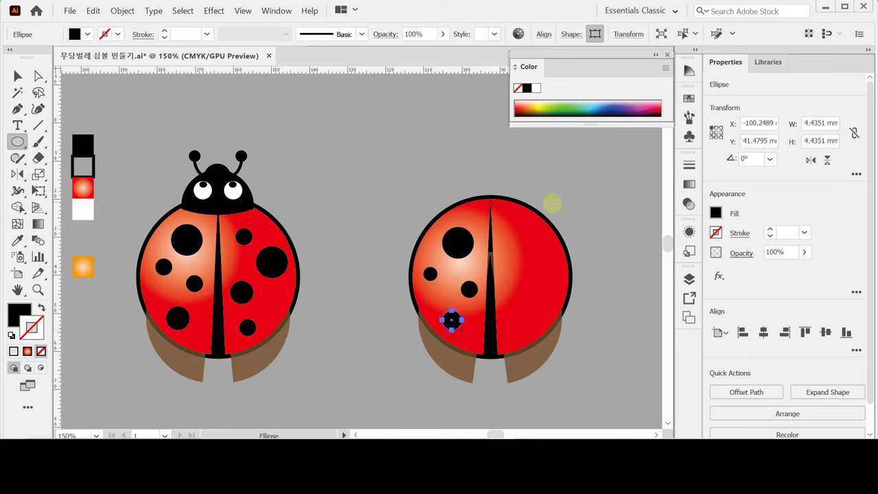
pyautogui.hotkey('ctrl', 'shift', 'a')
pyautogui.moveTo(451, 314); pyautogui.dragTo(450, 338)
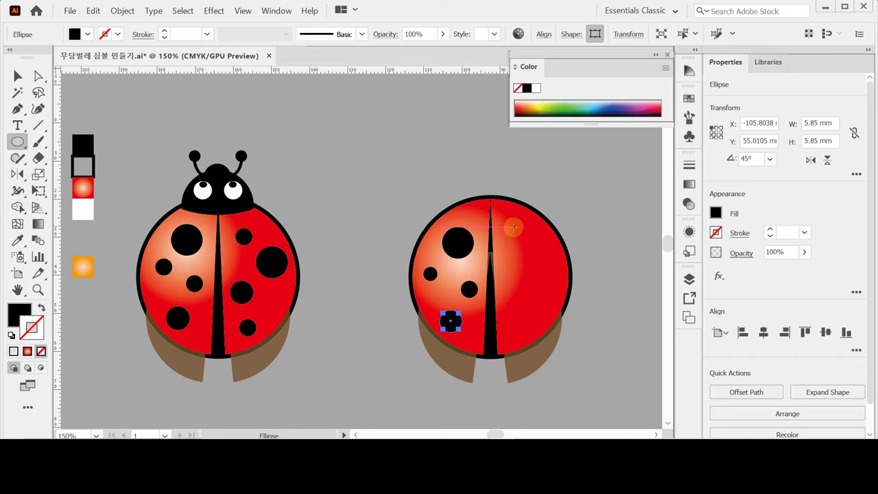
# Draw four black spots on the right wing: about 3.6 mm near the top, a large one below, then about 6.7 mm and 3.9 mm
pyautogui.hotkey('ctrl', 'h')
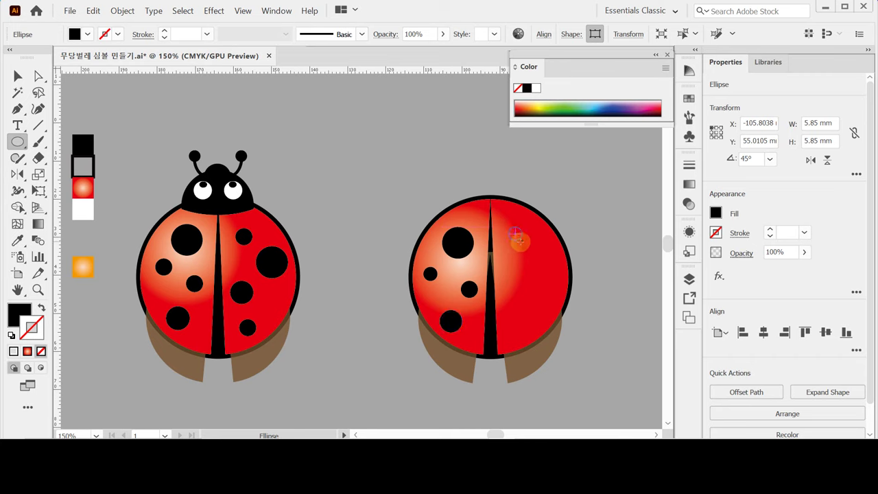
pyautogui.moveTo(519, 240); pyautogui.dragTo(556, 284)
pyautogui.moveTo(554, 281); pyautogui.dragTo(554, 282)
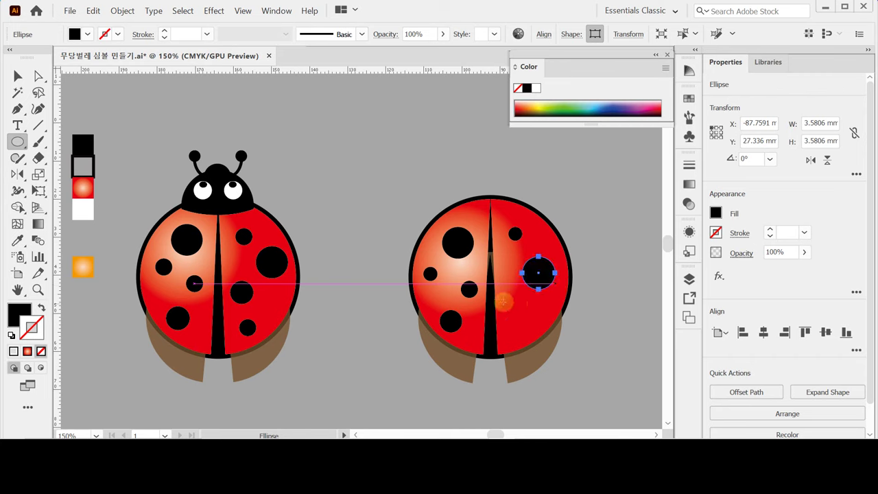
pyautogui.moveTo(508, 300)
pyautogui.mouseDown()
pyautogui.moveTo(528, 318)
pyautogui.moveTo(516, 297)
pyautogui.mouseUp()
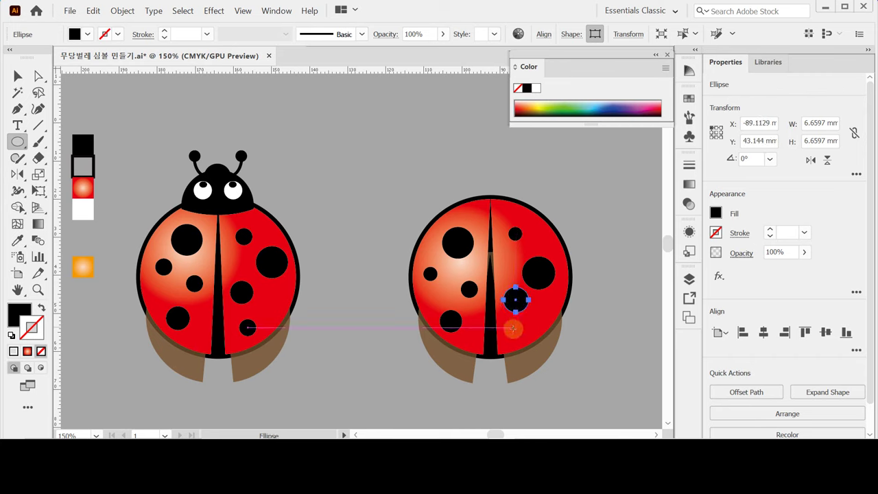
pyautogui.hotkey('ctrl', 'h')
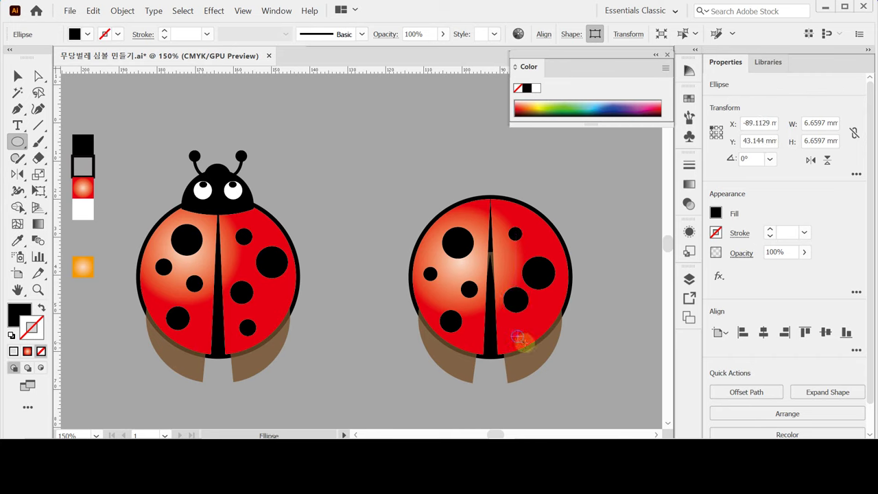
pyautogui.moveTo(518, 336); pyautogui.dragTo(523, 341)
# Adjust the right wing's spots, nudging the lowest one up and moving the large one slightly outward, and save the document
pyautogui.click(529, 327)
pyautogui.press('Up')
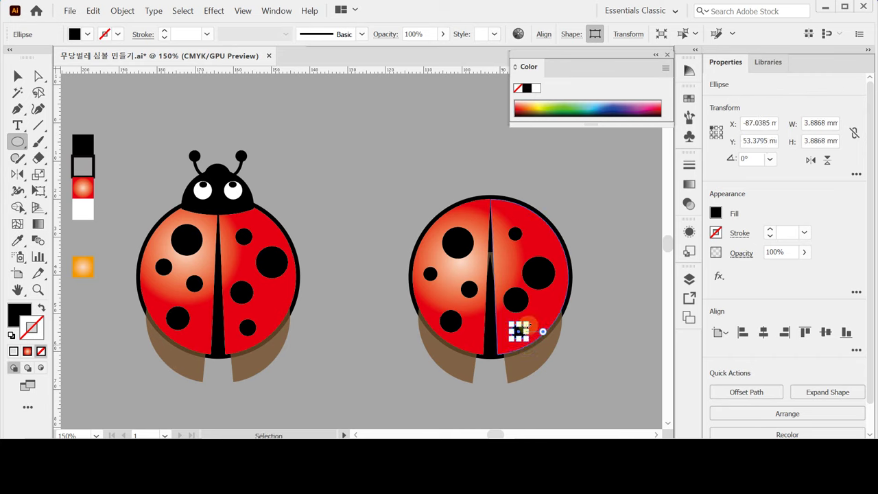
pyautogui.moveTo(525, 262); pyautogui.dragTo(544, 262)
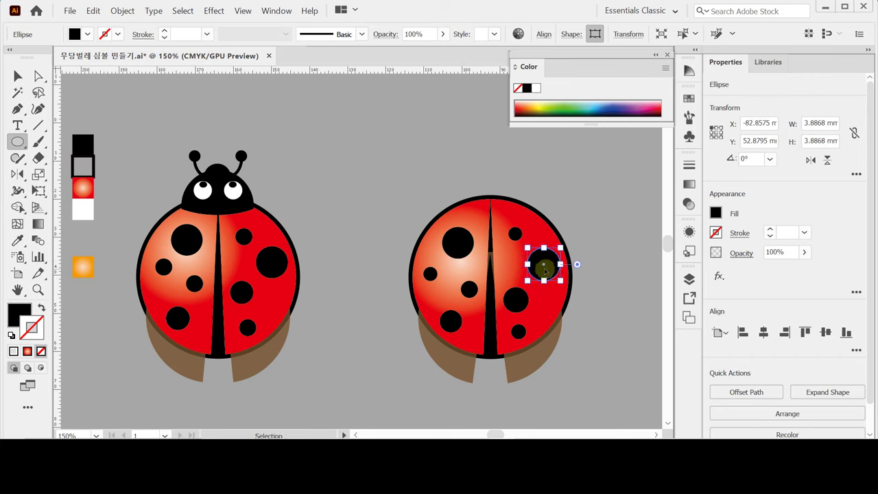
pyautogui.click(516, 234)
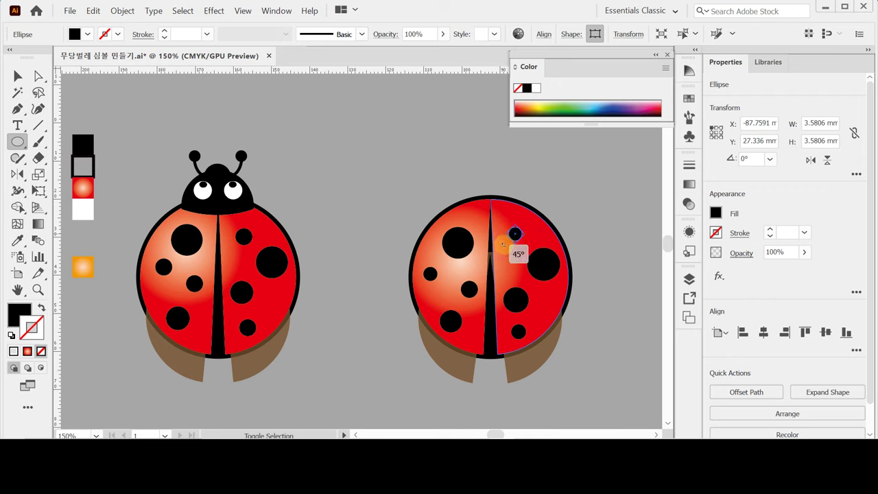
pyautogui.moveTo(520, 251); pyautogui.dragTo(540, 253)
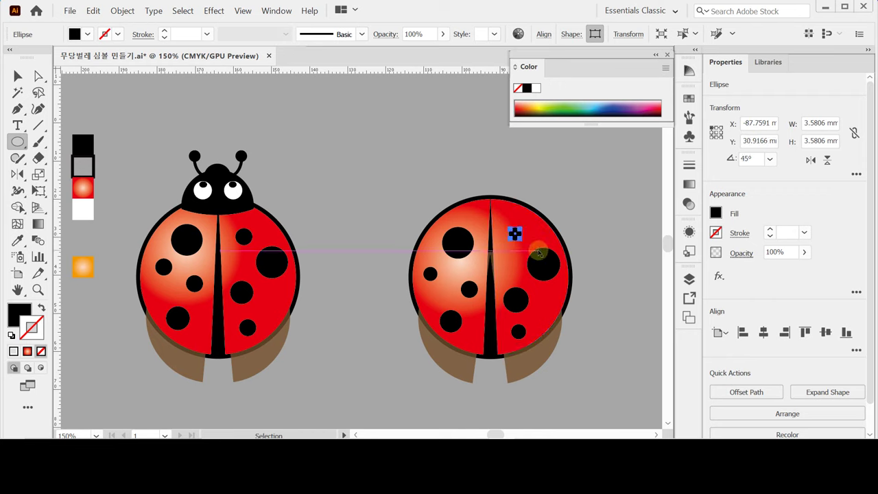
pyautogui.press('ctrl')
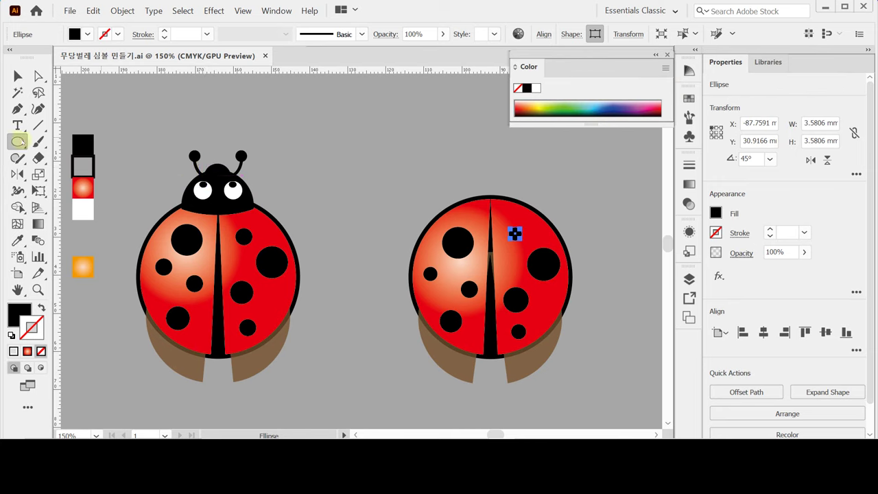
pyautogui.keyDown('ctrl'); pyautogui.click(423, 167); pyautogui.keyUp('ctrl')
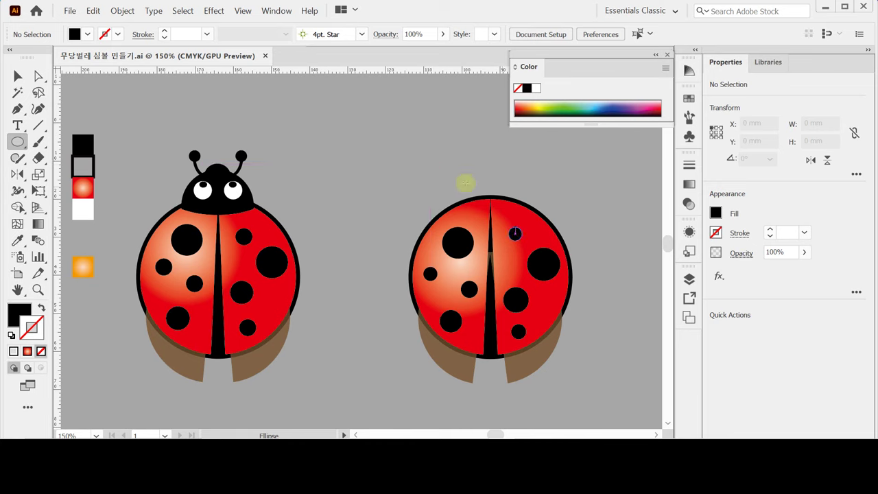
# Draw an unfilled circle about 18.8 mm wide with a 1 pt black stroke centred near the body's top, and nudge it up
pyautogui.click(39, 309)
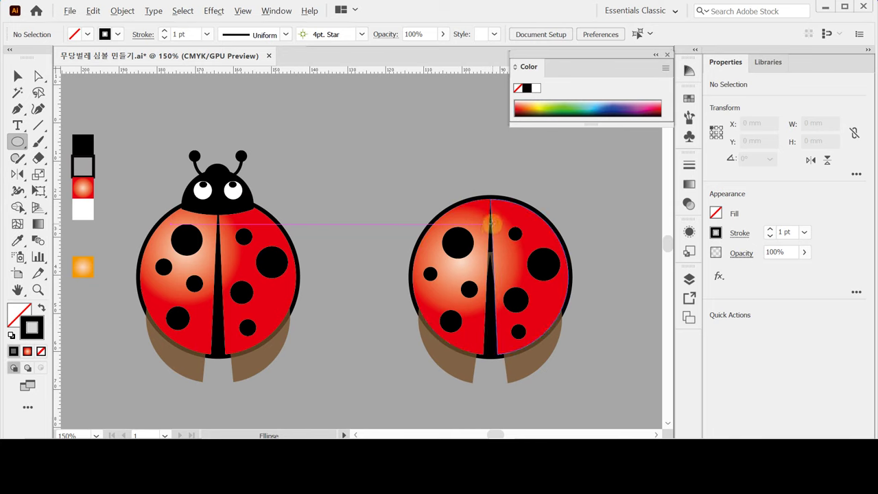
pyautogui.moveTo(491, 221); pyautogui.dragTo(523, 255)
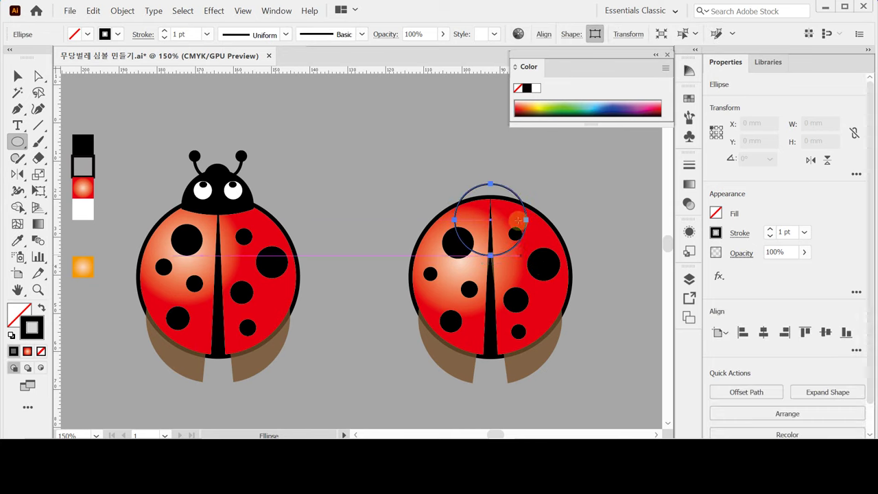
pyautogui.press('Up')
pyautogui.press('Up')
pyautogui.press('Up')
pyautogui.press('Up')
pyautogui.press('Up')
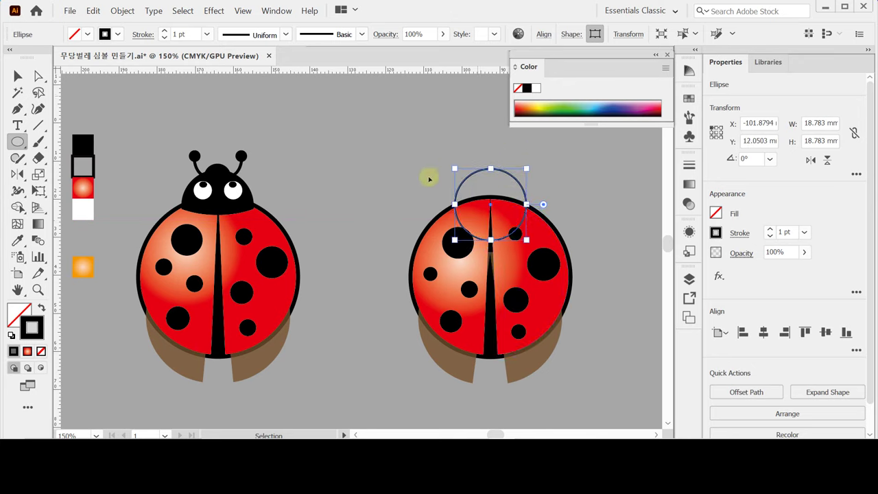
# Shrink the head circle to about 17.9 mm wide and nudge it back into place over the body's top edge
pyautogui.moveTo(455, 168); pyautogui.dragTo(457, 172)
pyautogui.press('Up')
pyautogui.press('Up')
pyautogui.press('Up')
pyautogui.press('Up')
pyautogui.press('Left')
pyautogui.press('Down')
pyautogui.press('Down')
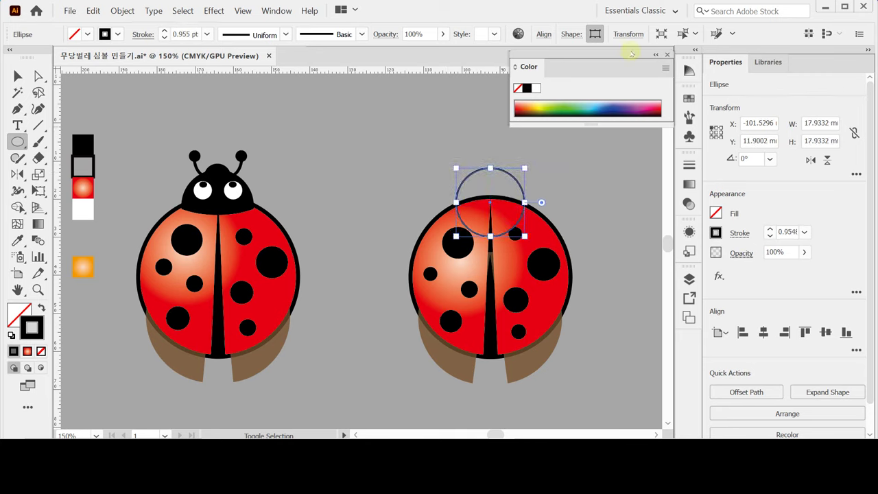
# Draw an ellipse about 47.6 by 26.1 mm overlapping the head circle's upper part, and align both shapes by their horizontal centres
pyautogui.moveTo(402, 112); pyautogui.dragTo(582, 208)
pyautogui.press('v')
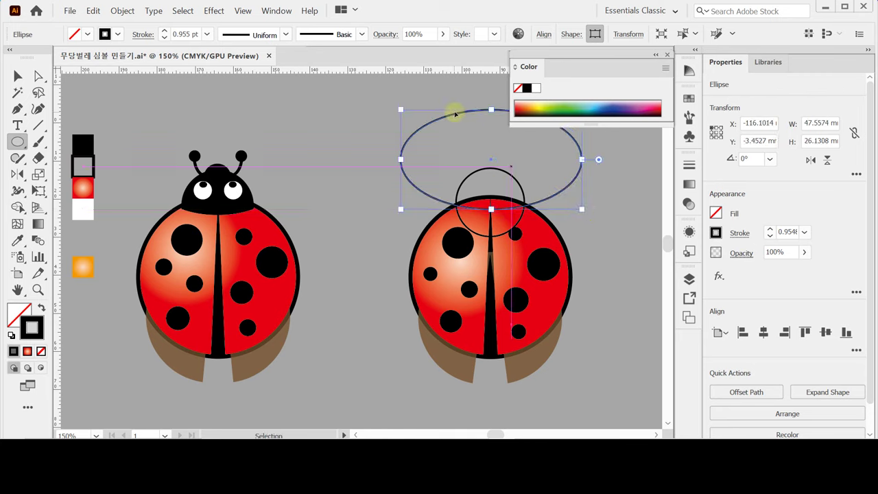
pyautogui.keyDown('shift'); pyautogui.click(503, 181); pyautogui.keyUp('shift')
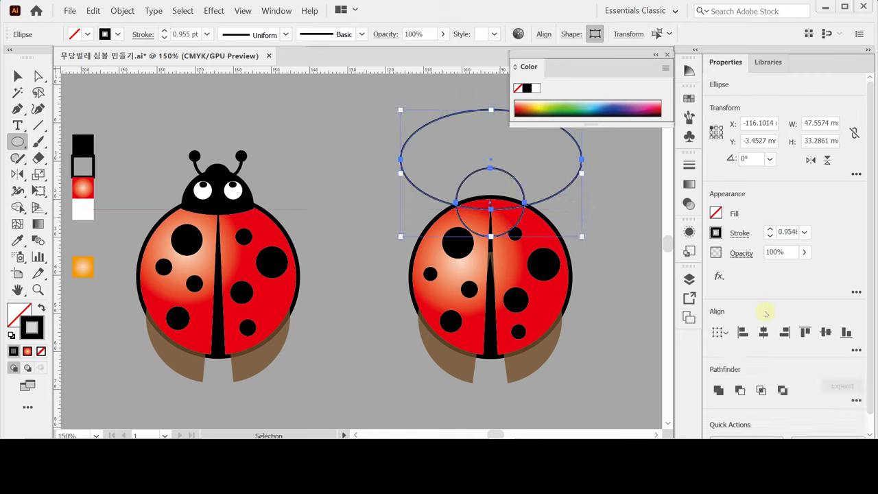
pyautogui.click(763, 333)
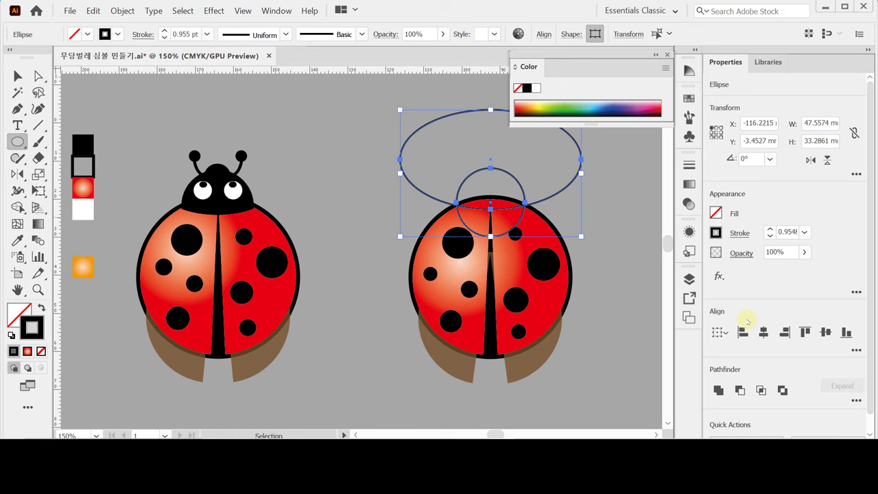
# Nudge the circle and ellipse down slightly, intersect them into the head shape and fill it black without a stroke
pyautogui.press('Down')
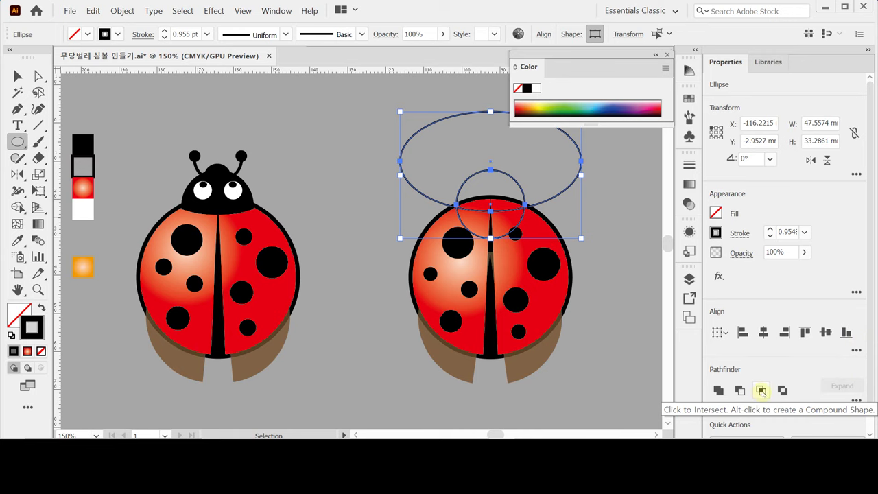
pyautogui.click(761, 390)
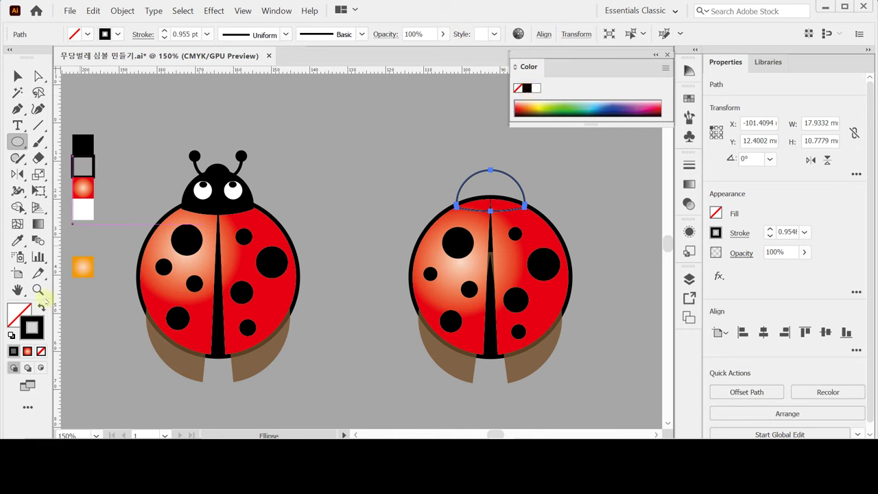
pyautogui.click(42, 308)
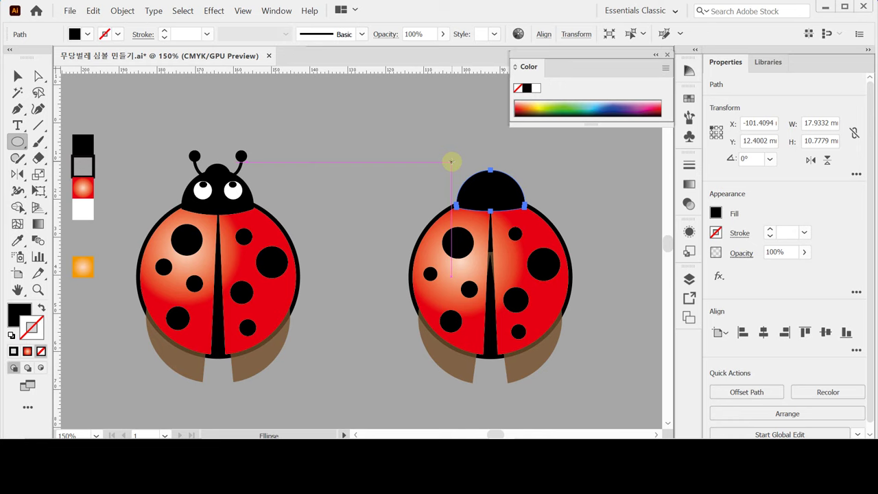
pyautogui.keyDown('ctrl'); pyautogui.click(386, 198); pyautogui.keyUp('ctrl')
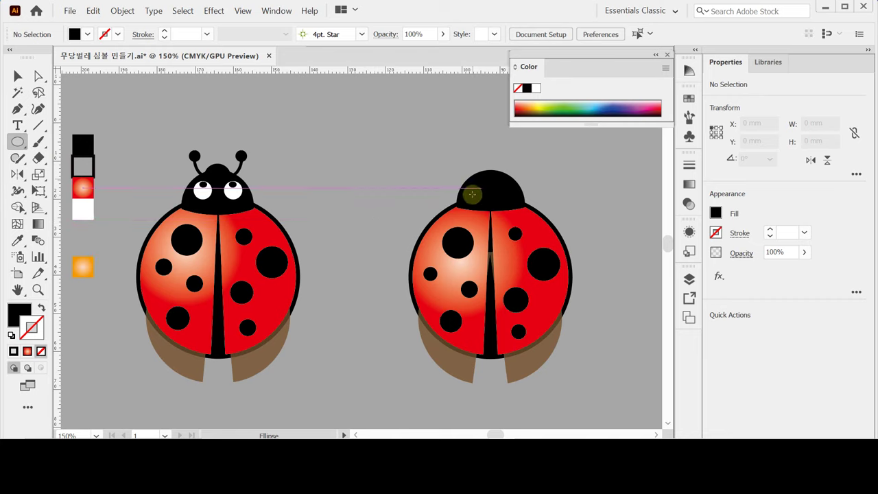
# Draw an eye circle about 4.3 mm wide on the head's left side with a white fill and no stroke
pyautogui.click(451, 251)
pyautogui.moveTo(211, 269); pyautogui.dragTo(374, 247)
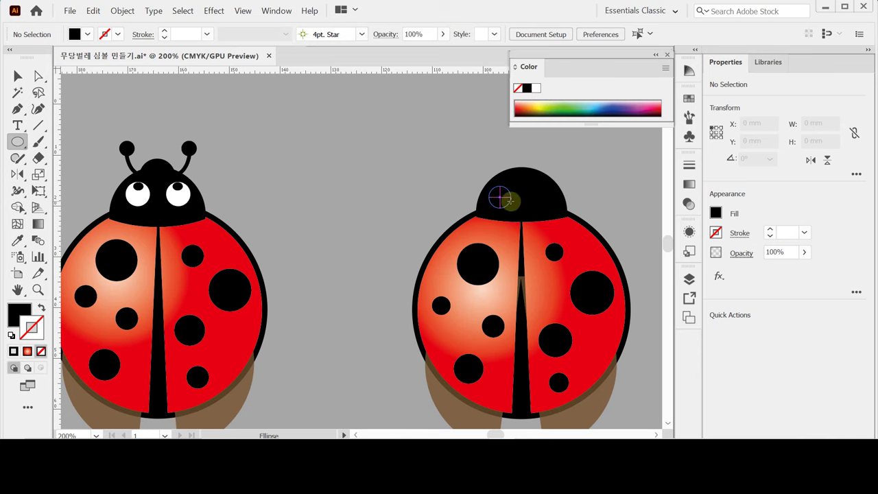
pyautogui.moveTo(500, 197); pyautogui.dragTo(510, 208)
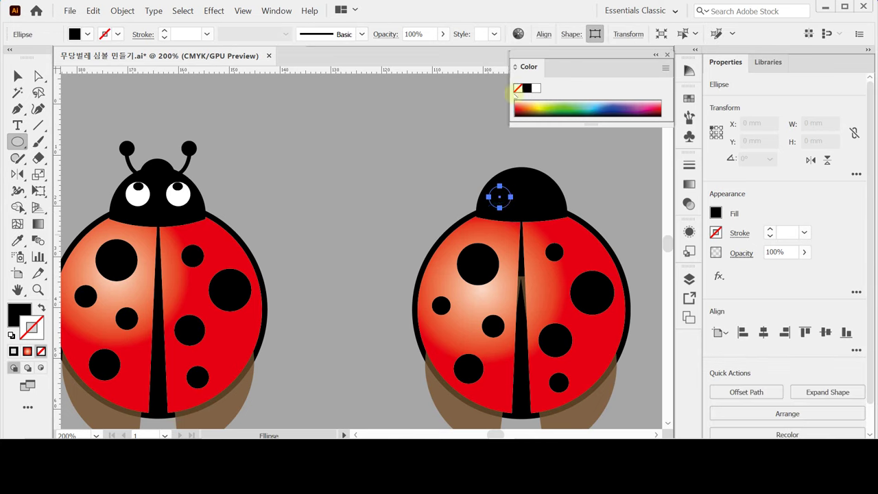
pyautogui.press('x')
pyautogui.click(536, 87)
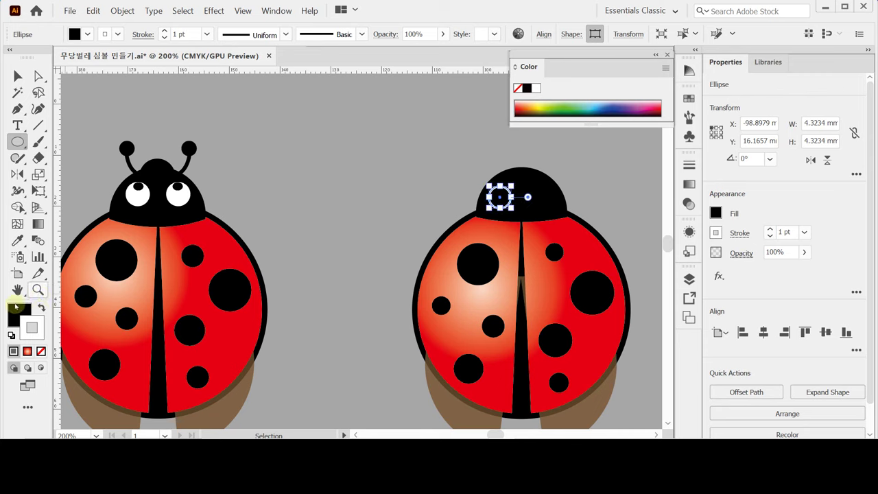
pyautogui.hotkey('shift', 'x')
pyautogui.click(41, 351)
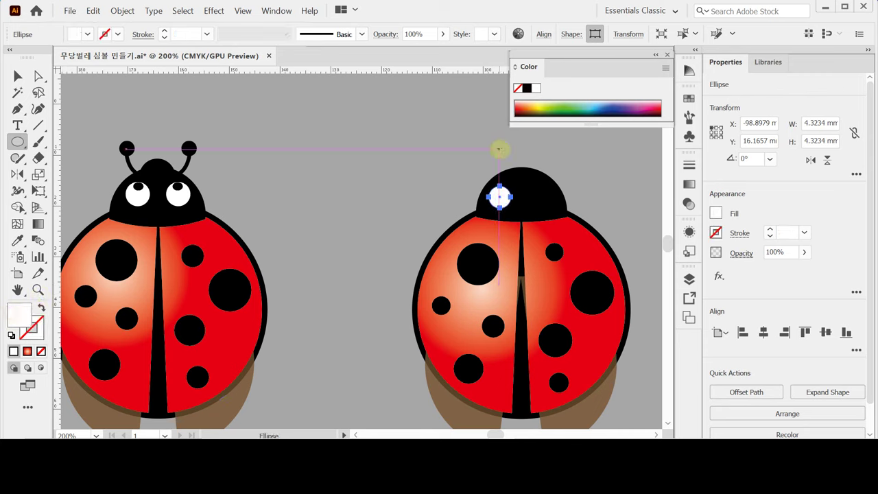
# Nudge the white eye slightly up and toward the centre of the head, and deselect it
pyautogui.press('Up')
pyautogui.press('Up')
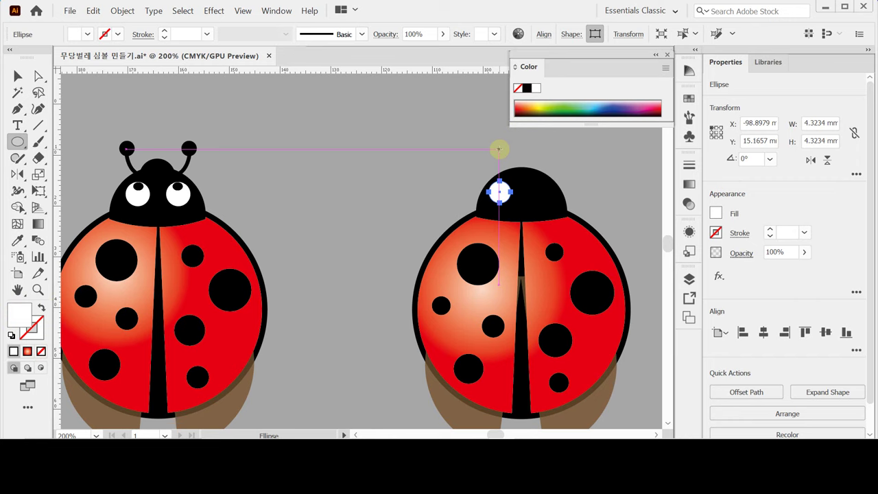
pyautogui.press('Right')
pyautogui.press('Down')
pyautogui.keyDown('ctrl'); pyautogui.click(487, 170); pyautogui.keyUp('ctrl')
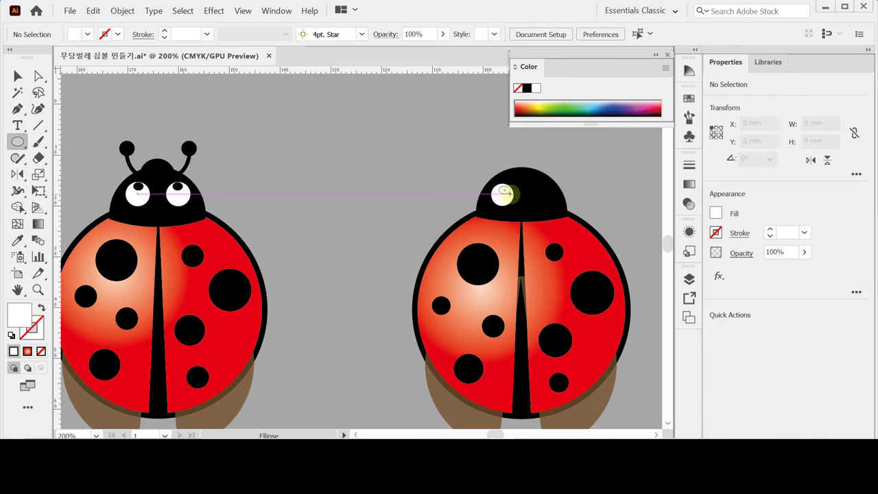
# Add a black pupil about 1.9 mm wide to the white eye and nudge it to the eye's upper edge
pyautogui.moveTo(502, 195); pyautogui.dragTo(508, 199)
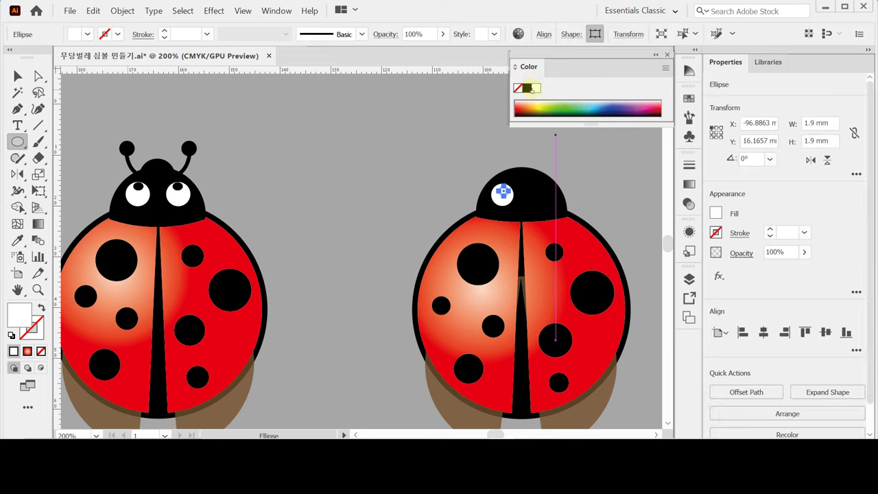
pyautogui.click(526, 89)
pyautogui.press('Up')
pyautogui.press('Up')
pyautogui.press('Up')
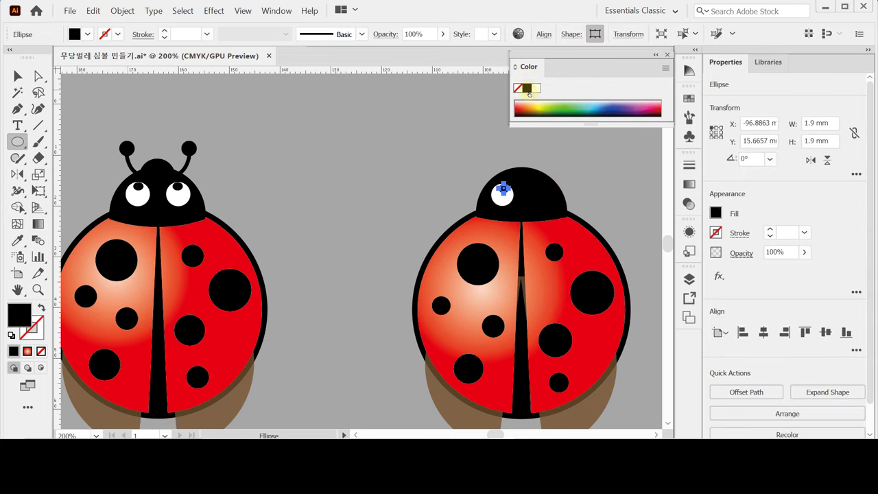
pyautogui.press('ctrl')
pyautogui.press('Left')
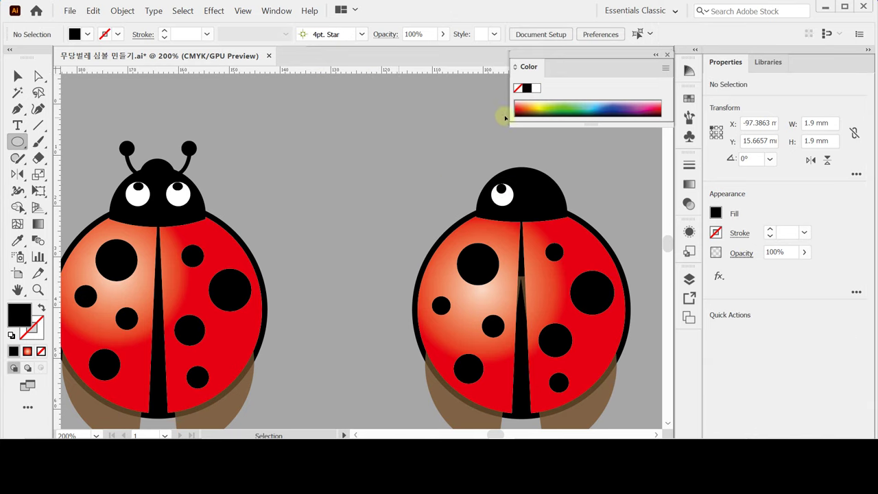
pyautogui.hotkey('ctrl', 'shift', 'a')
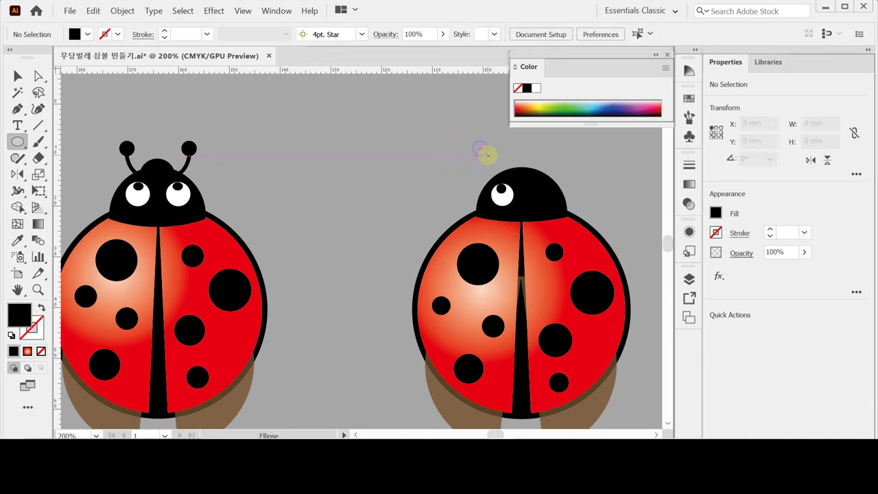
# Draw a small black antenna tip above the head's left side and an arc about 3.8 by 6.8 mm from it into the head
pyautogui.moveTo(485, 155); pyautogui.dragTo(487, 156)
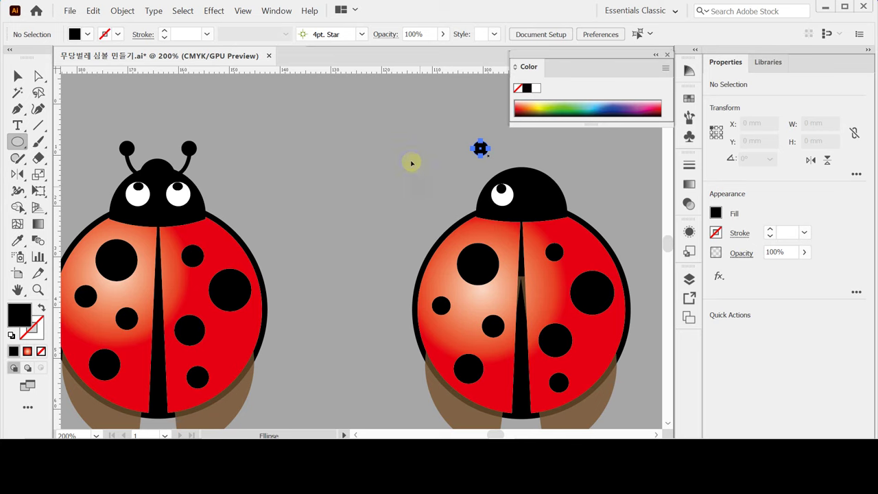
pyautogui.hotkey('ctrl', 'shift', 'a')
pyautogui.click(42, 125)
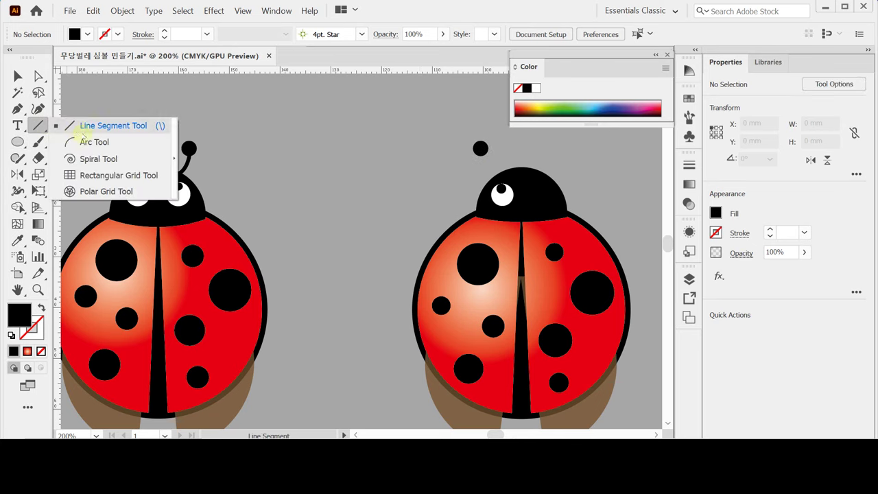
pyautogui.click(88, 143)
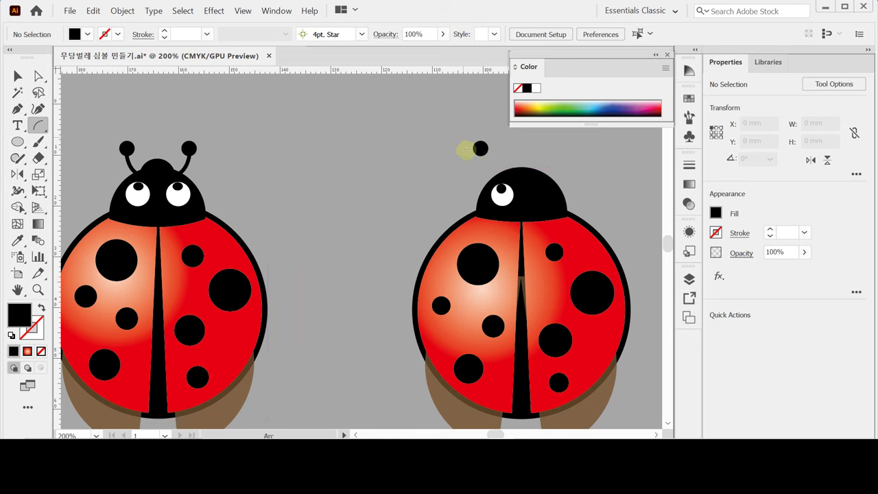
pyautogui.moveTo(479, 148); pyautogui.dragTo(500, 187)
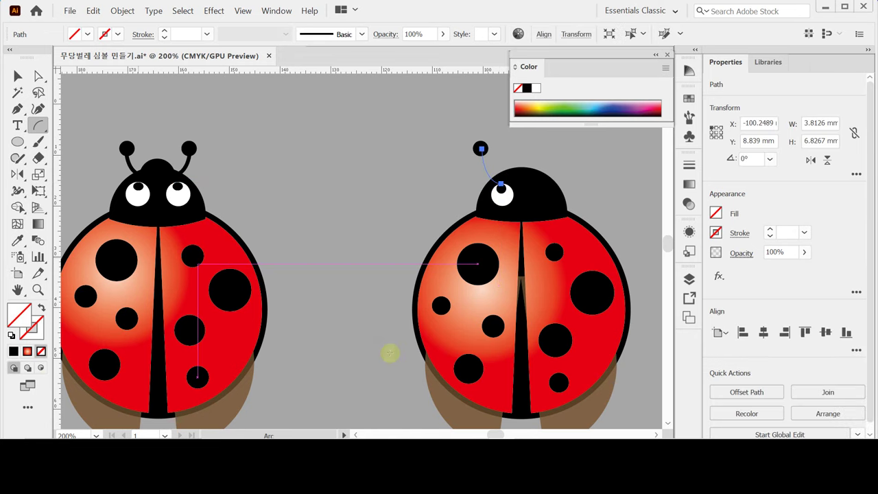
# Give the antenna arc a black stroke of 2 pt with no fill
pyautogui.press('ctrl')
pyautogui.click(34, 334)
pyautogui.click(526, 89)
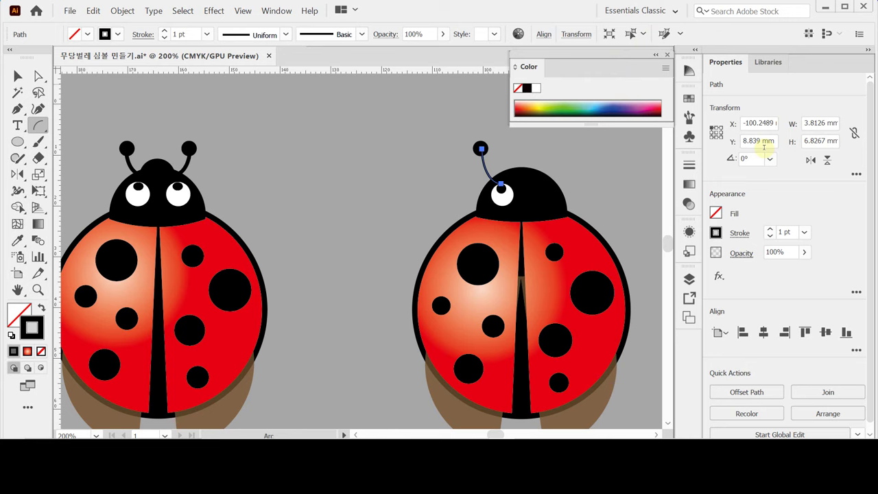
pyautogui.click(770, 229)
# Select the round black tip at the end of the left antenna
pyautogui.keyDown('ctrl'); pyautogui.click(478, 151); pyautogui.keyUp('ctrl')
pyautogui.keyDown('ctrl'); pyautogui.click(541, 227); pyautogui.keyUp('ctrl')
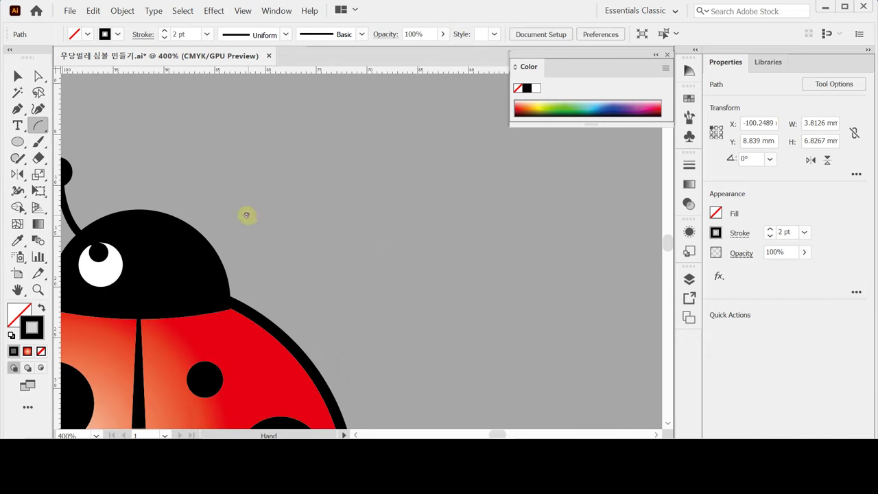
pyautogui.keyDown('ctrl'); pyautogui.click(249, 215); pyautogui.keyUp('ctrl')
pyautogui.moveTo(249, 216); pyautogui.dragTo(468, 206)
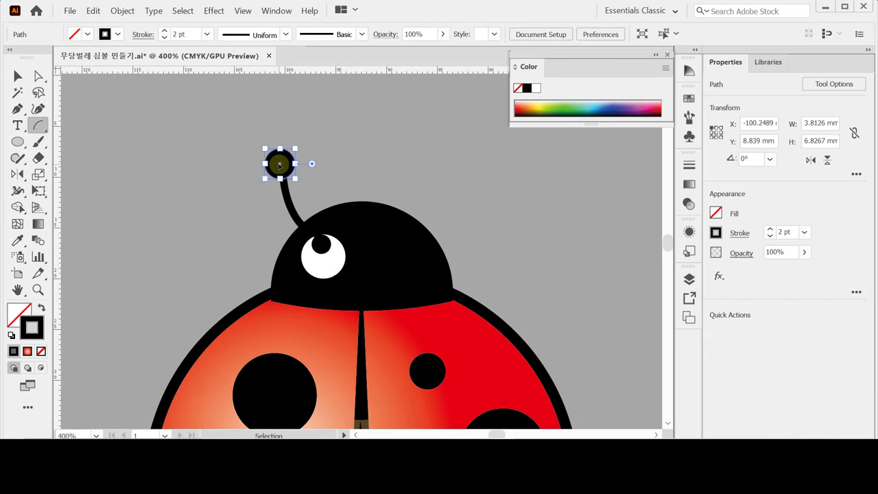
# Enlarge the antenna's tip circle to about 3 mm and move the circle and its stem slightly down towards the head
pyautogui.keyDown('ctrl'); pyautogui.click(277, 160); pyautogui.keyUp('ctrl')
pyautogui.moveTo(257, 144); pyautogui.dragTo(257, 142)
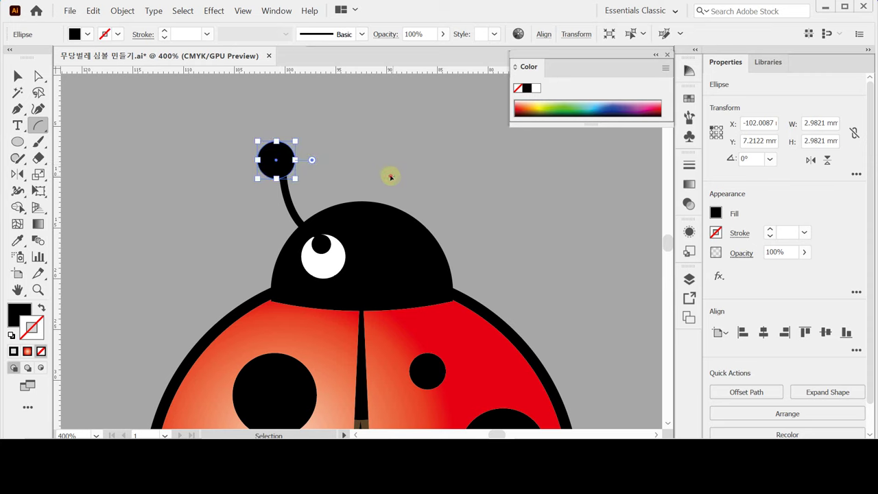
pyautogui.keyDown('shift'); pyautogui.click(283, 175); pyautogui.keyUp('shift')
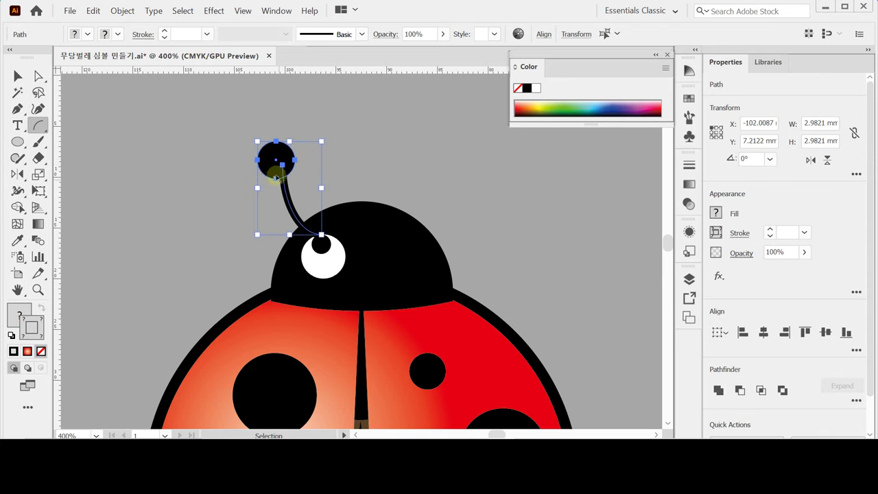
pyautogui.moveTo(284, 173); pyautogui.dragTo(312, 172)
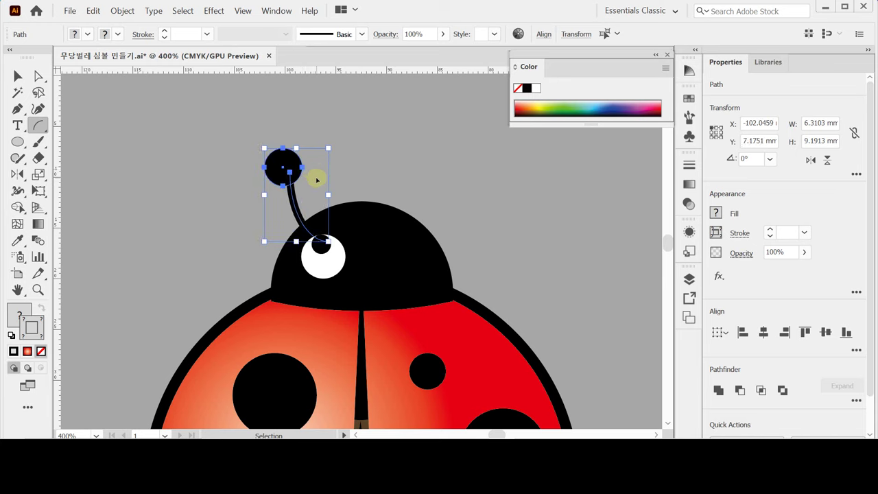
pyautogui.click(201, 181)
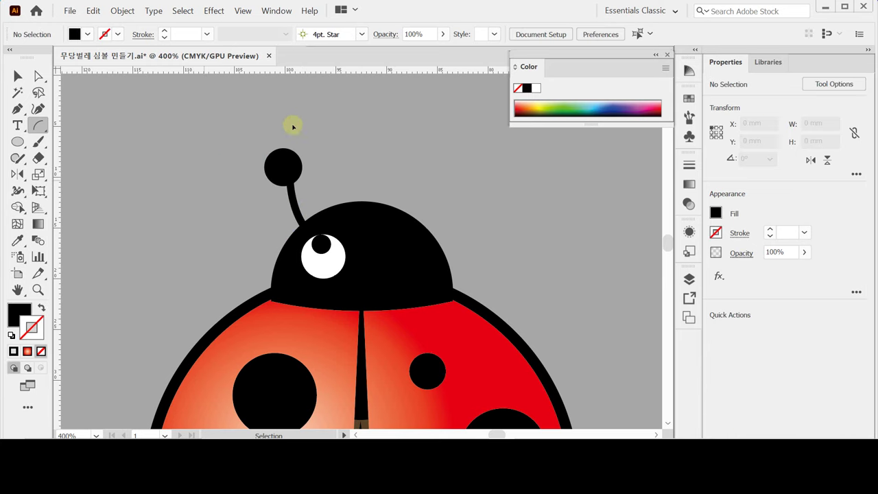
# Centre the tip circle over the end of the antenna stem and rotate both about 11° outward
pyautogui.click(283, 155)
pyautogui.moveTo(283, 156); pyautogui.dragTo(290, 150)
pyautogui.moveTo(329, 188); pyautogui.dragTo(249, 127)
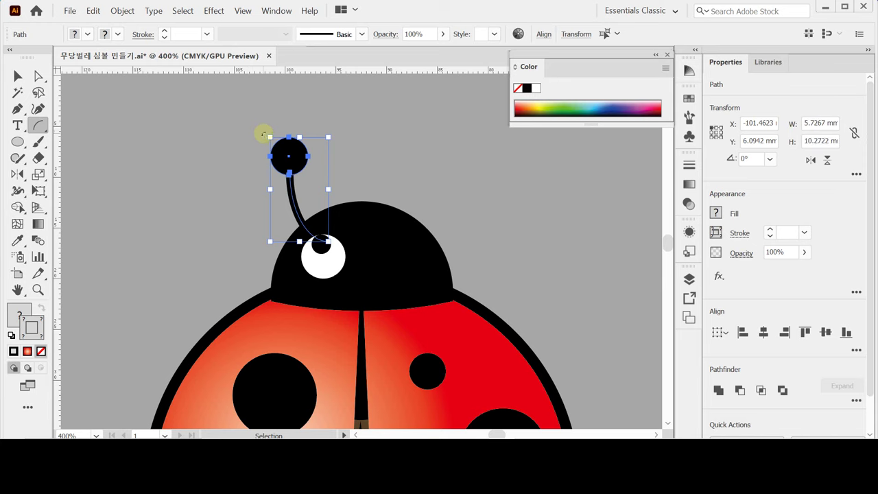
pyautogui.moveTo(264, 135); pyautogui.dragTo(251, 142)
pyautogui.press('ctrl')
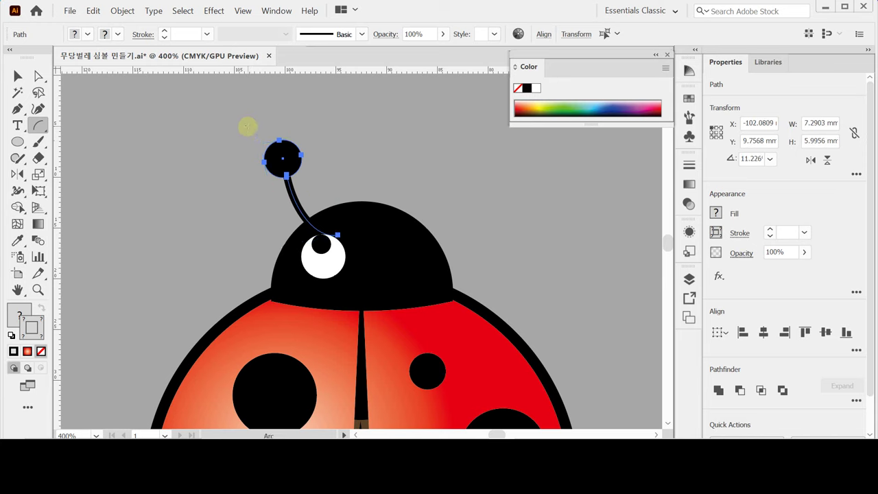
pyautogui.press('ctrl')
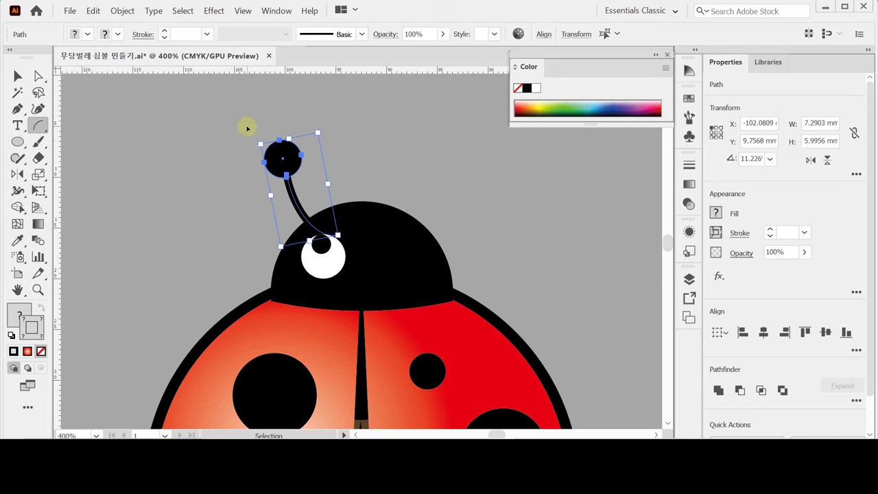
pyautogui.click(243, 11)
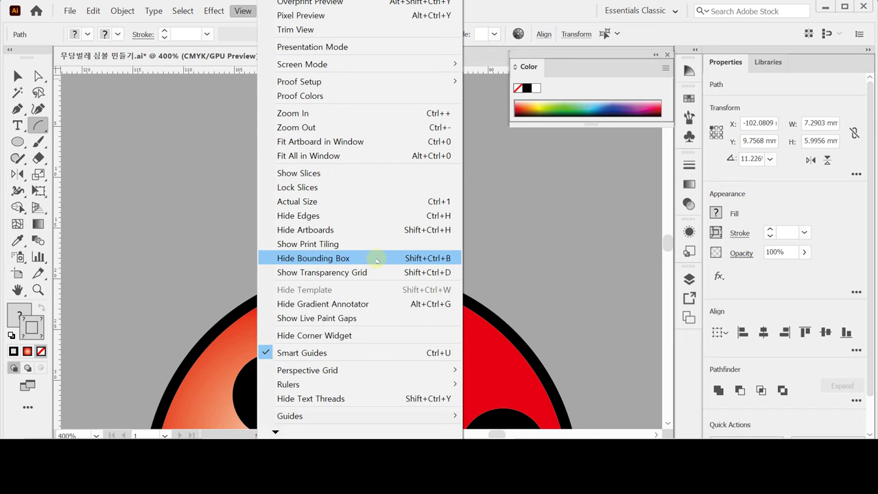
pyautogui.click(242, 32)
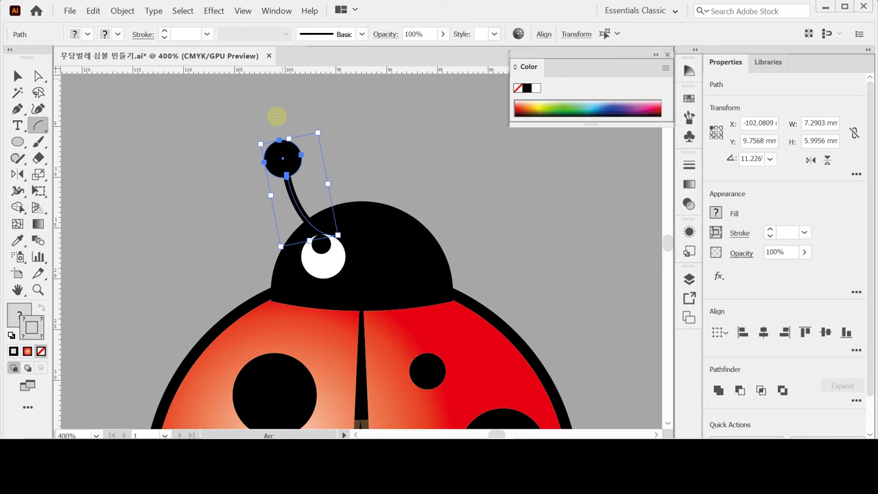
pyautogui.press('ctrl')
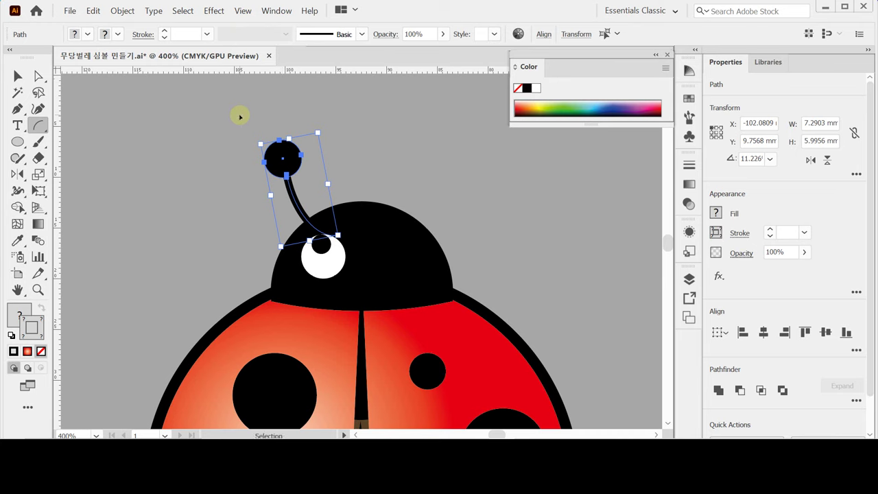
# Reflect a copy of the antenna and eye across the vertical axis through the midpoint of the head's lower edge
pyautogui.keyDown('shift'); pyautogui.click(338, 274); pyautogui.keyUp('shift')
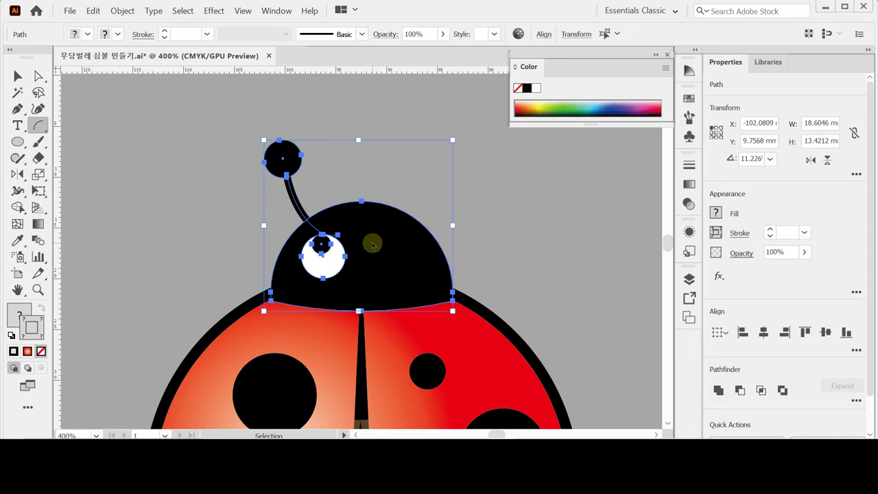
pyautogui.press('shift')
pyautogui.keyDown('shift'); pyautogui.click(381, 237); pyautogui.keyUp('shift')
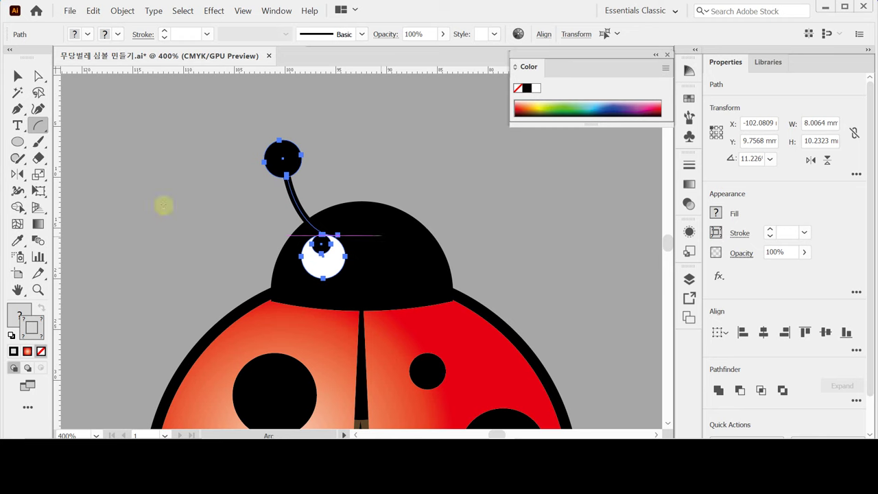
pyautogui.click(20, 175)
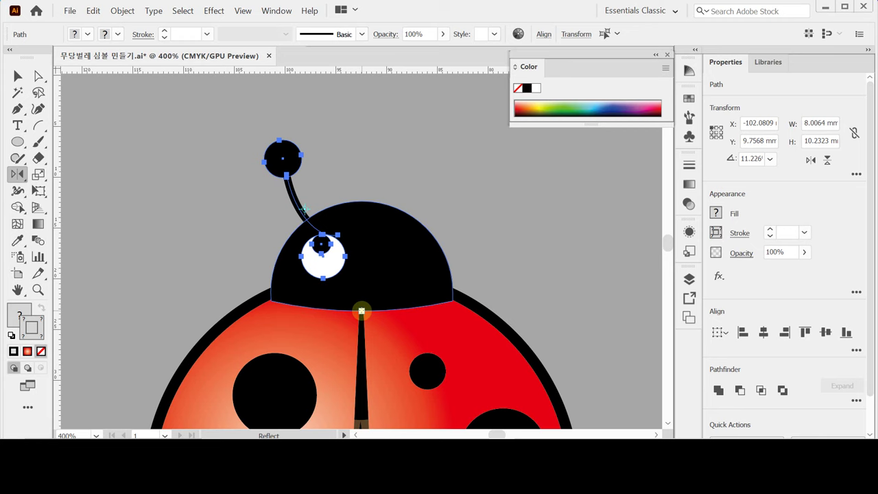
pyautogui.keyDown('alt'); pyautogui.click(361, 311); pyautogui.keyUp('alt')
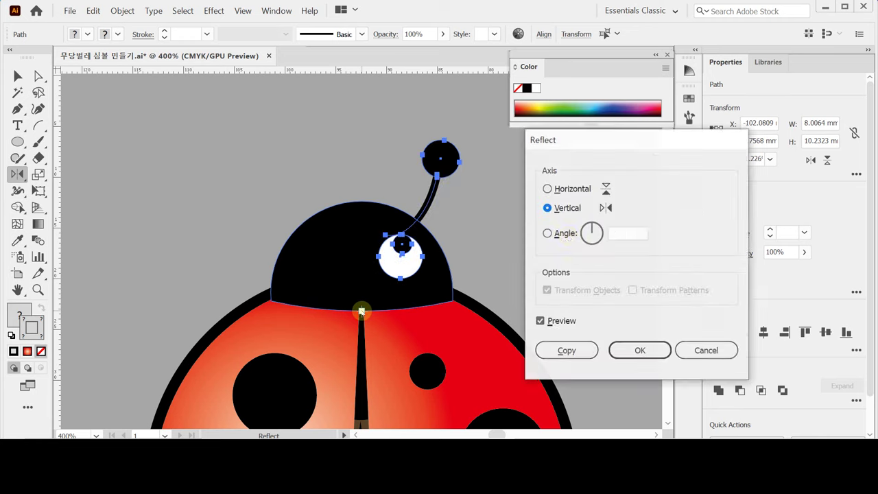
pyautogui.click(566, 350)
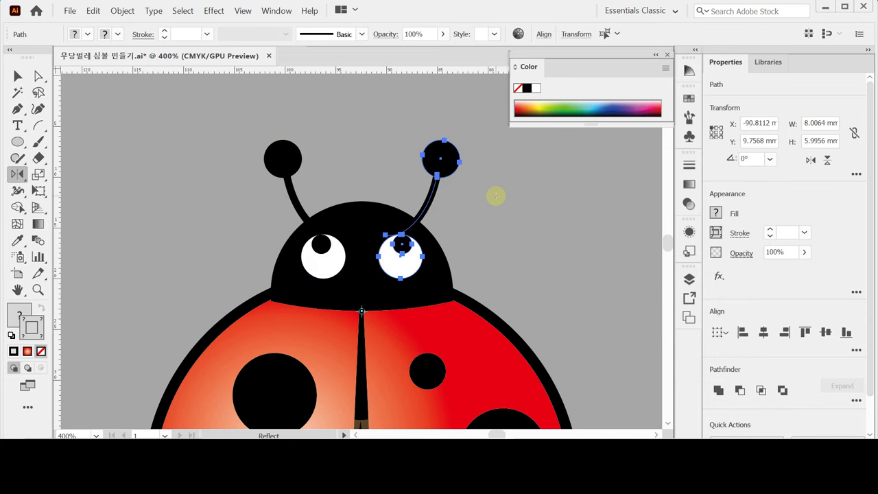
pyautogui.press('ctrl')
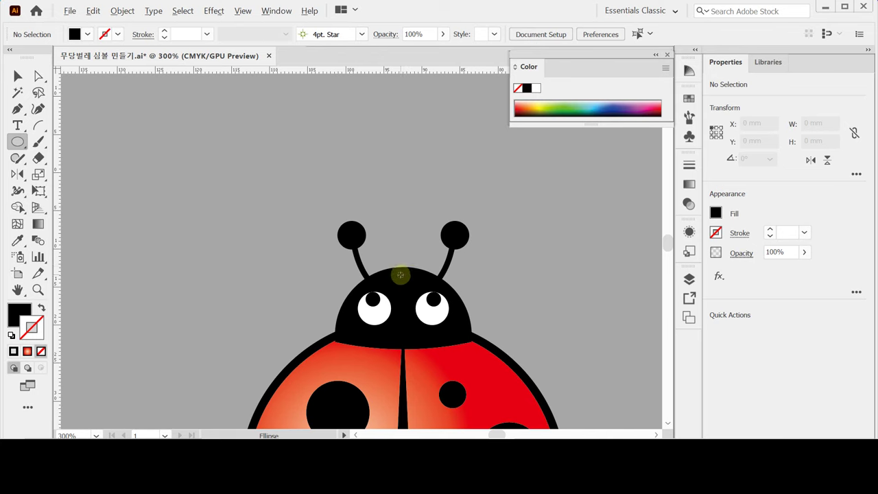
# Draw a black ellipse about 6.2 by 4 mm centred on the top of the head and nudge it up
pyautogui.moveTo(403, 277); pyautogui.dragTo(426, 288)
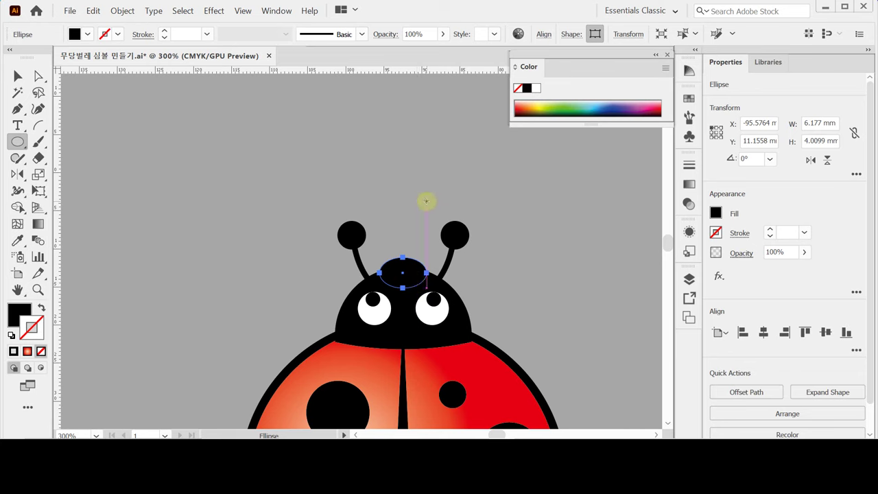
pyautogui.press('Up')
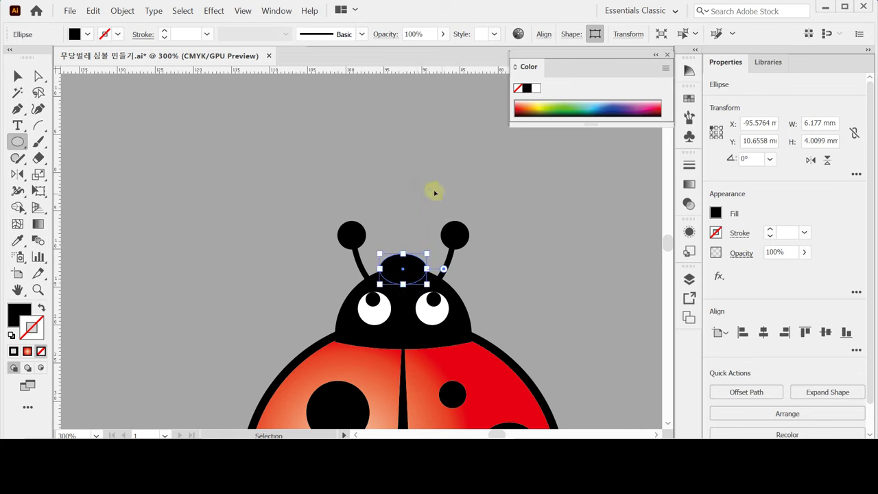
pyautogui.click(423, 190)
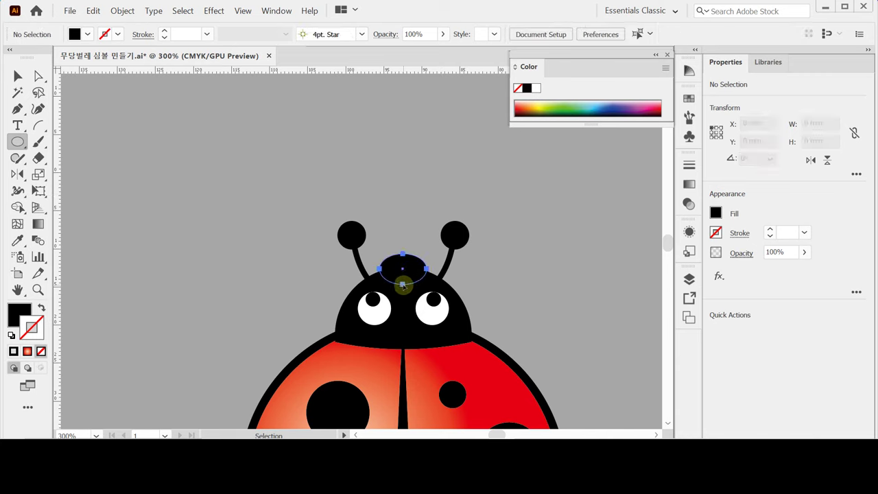
# Stretch the bottom of the head-top ellipse down to a height of about 4.5 mm
pyautogui.keyDown('ctrl'); pyautogui.click(403, 285); pyautogui.keyUp('ctrl')
pyautogui.click(403, 285)
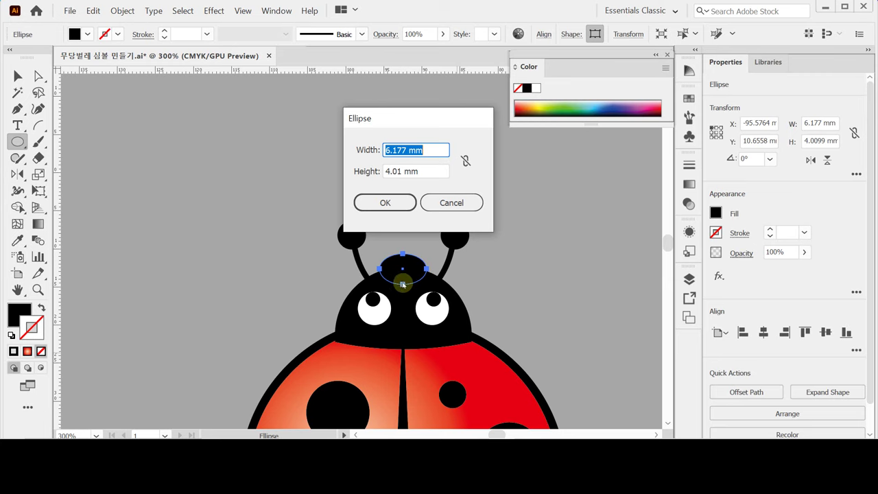
pyautogui.click(428, 203)
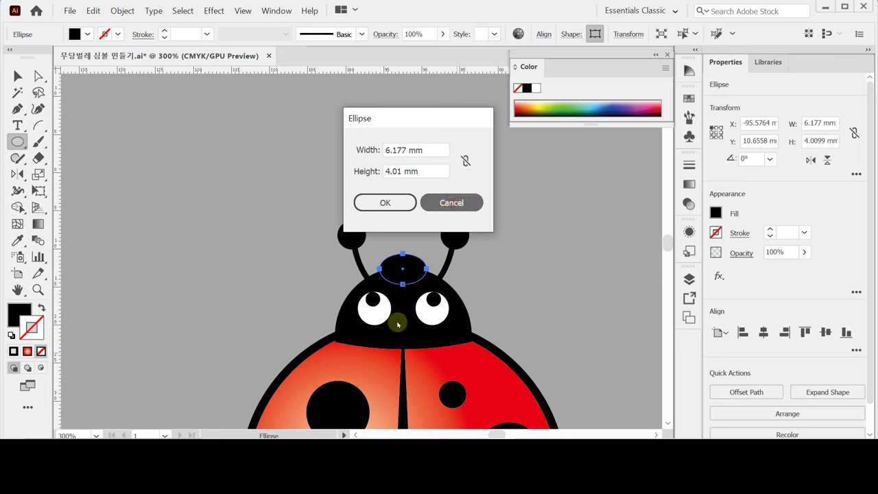
pyautogui.moveTo(404, 287); pyautogui.dragTo(404, 289)
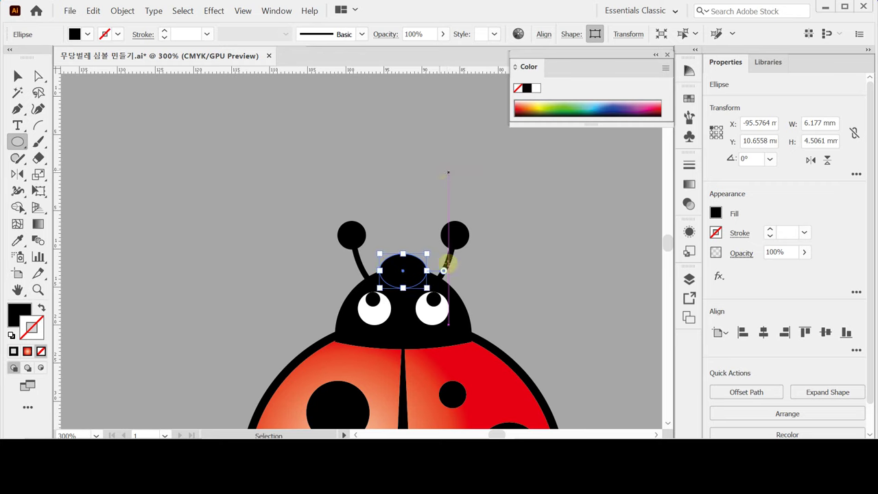
# Group all parts of the finished ladybug nearest the artboard and save the document
pyautogui.hotkey('ctrl', 'shift', 'a')
pyautogui.hotkey('ctrl', '-')
pyautogui.hotkey('ctrl', '-')
pyautogui.hotkey('ctrl', '-')
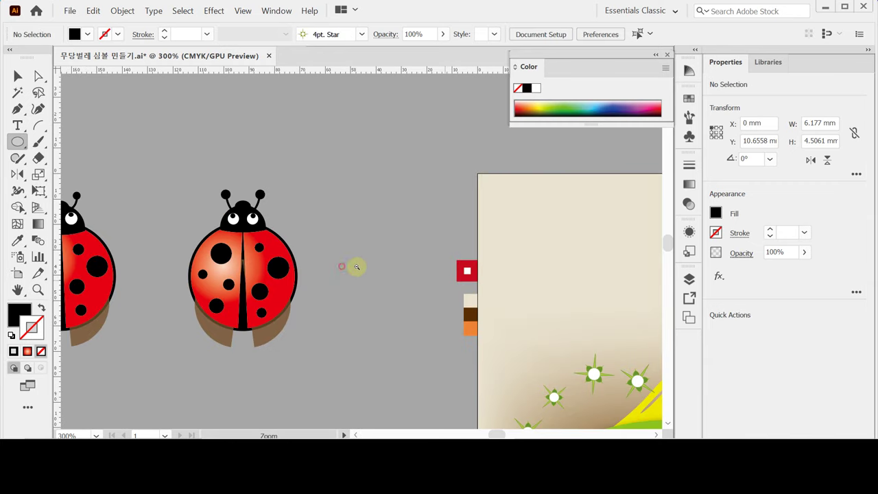
pyautogui.hotkey('ctrl', '-')
pyautogui.hotkey('ctrl', '-')
pyautogui.click(98, 152)
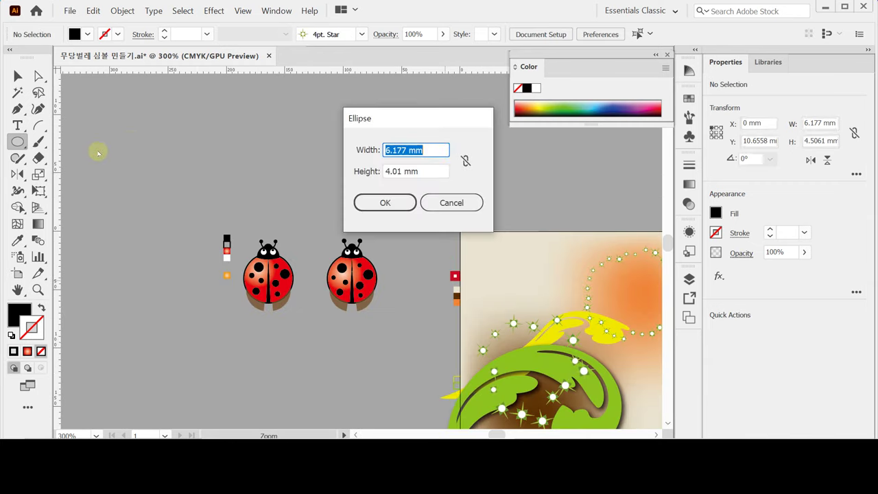
pyautogui.click(450, 202)
pyautogui.moveTo(358, 211); pyautogui.dragTo(350, 210)
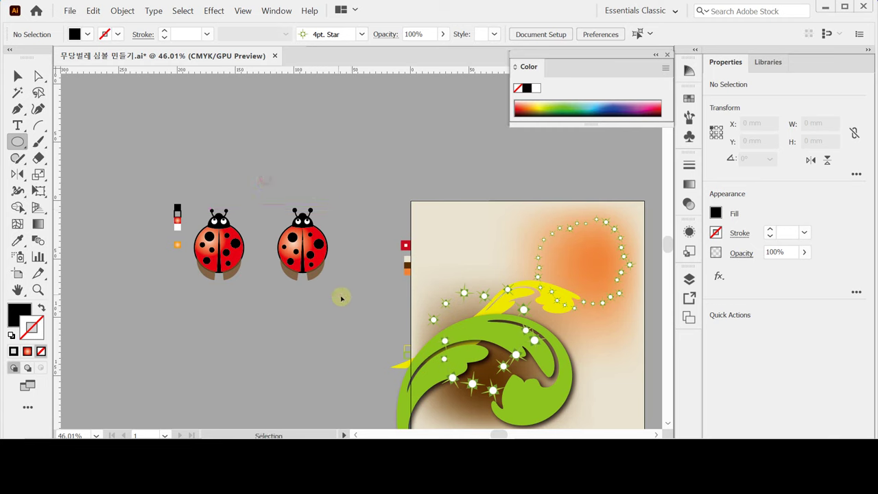
pyautogui.moveTo(342, 297); pyautogui.dragTo(323, 278)
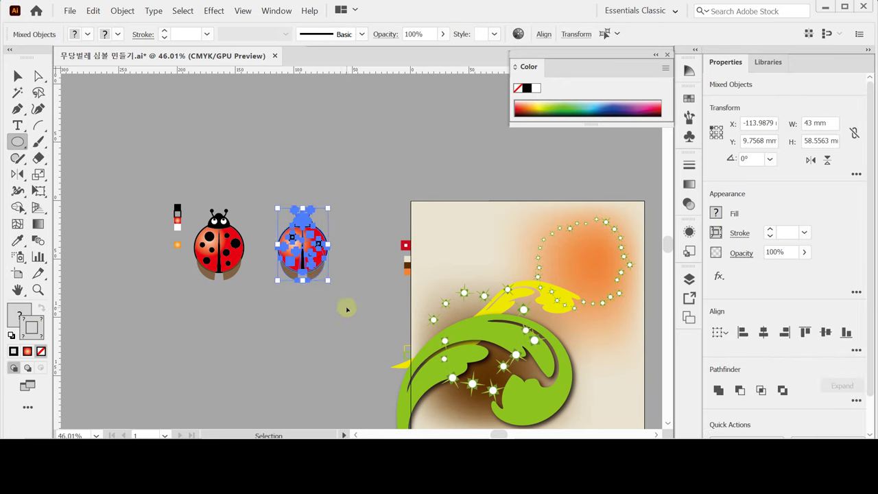
pyautogui.hotkey('ctrl', 'g')
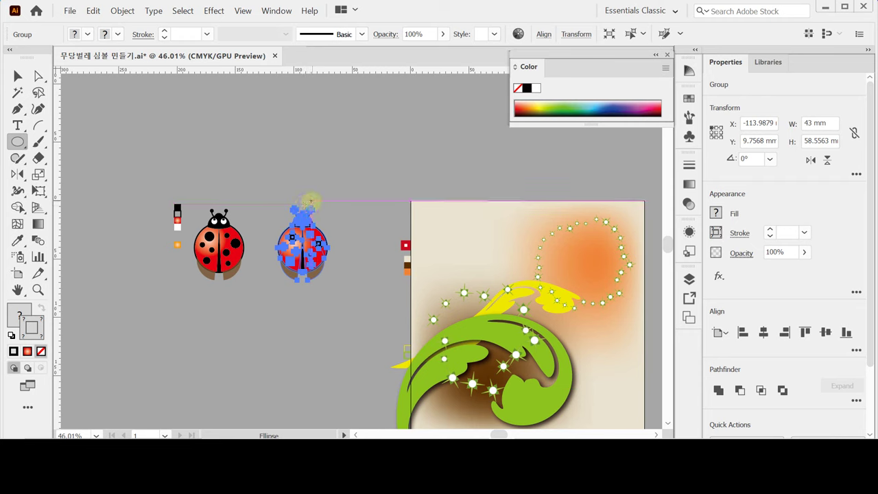
pyautogui.press('ctrl')
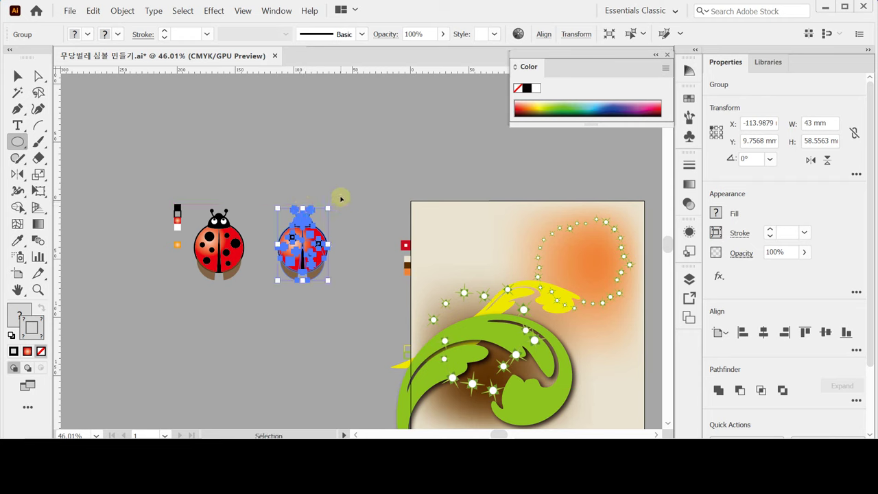
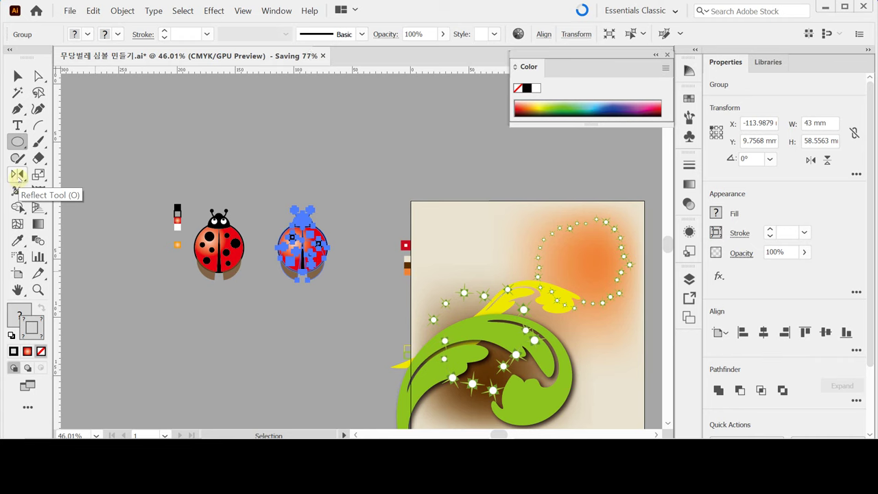
# Rotate the grouped ladybug by -90° with the Rotate tool
pyautogui.click(19, 177)
pyautogui.moveTo(18, 177); pyautogui.dragTo(46, 173)
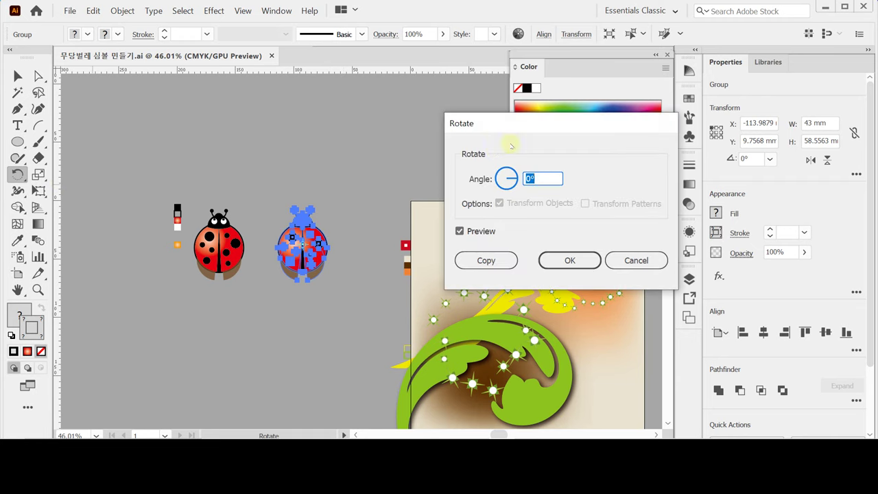
pyautogui.moveTo(488, 121); pyautogui.dragTo(431, 152)
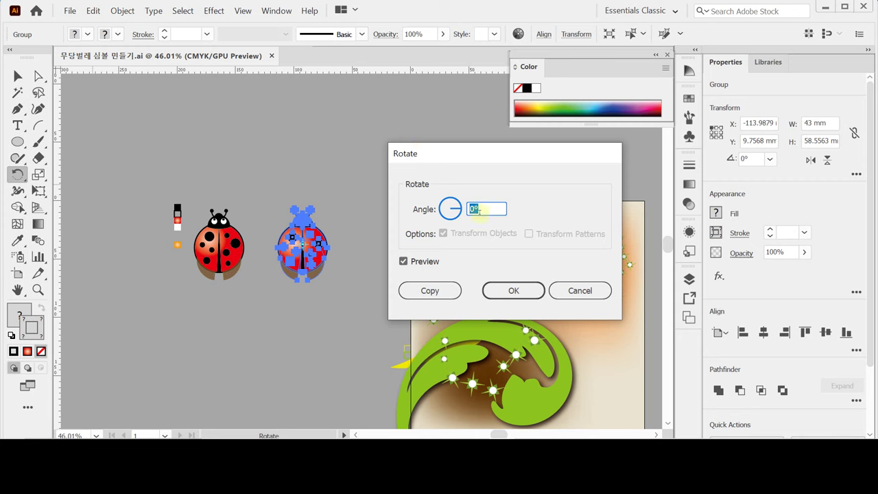
pyautogui.write('-90')
pyautogui.press('Tab')
pyautogui.press('Tab')
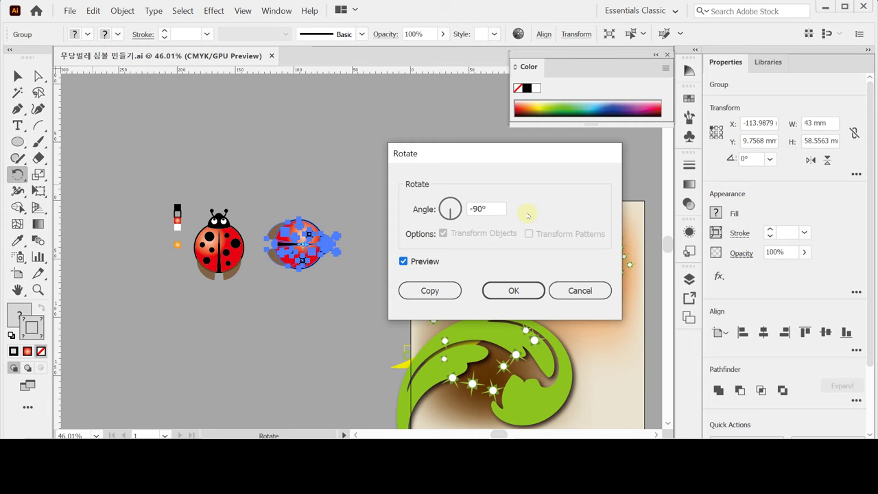
pyautogui.click(507, 288)
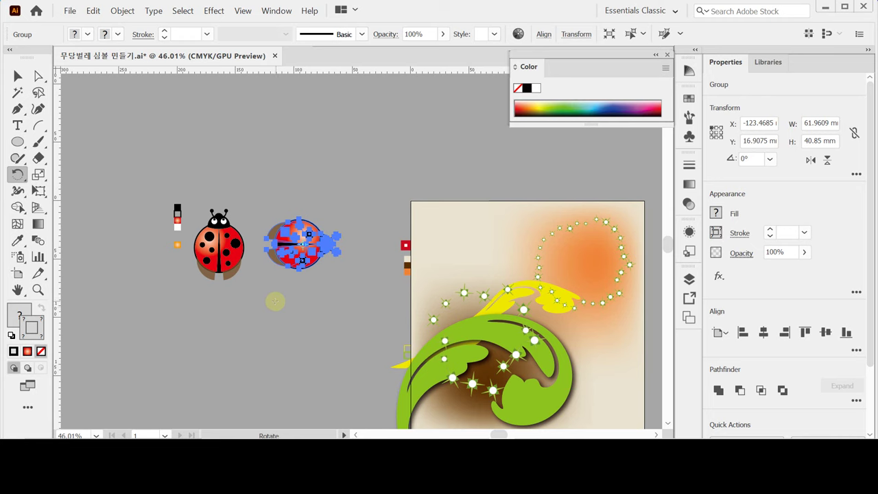
# Copy the rotated ladybug group to the clipboard and deselect it
pyautogui.press('v')
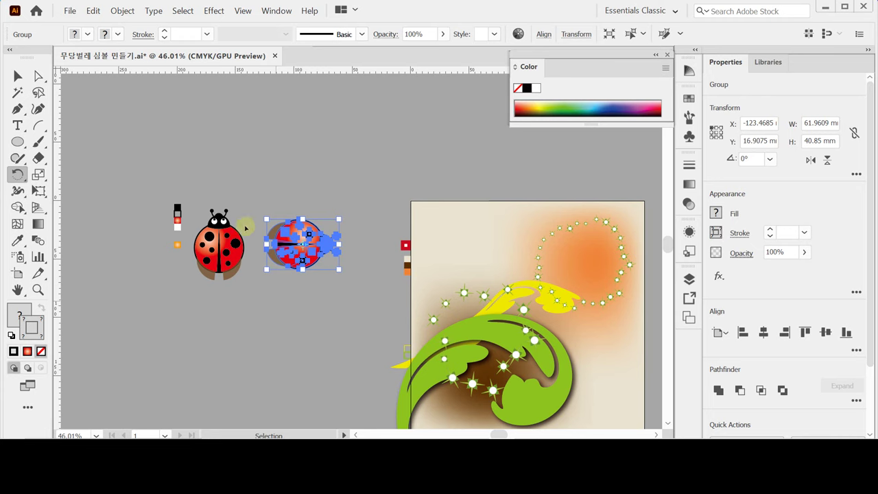
pyautogui.press('c')
pyautogui.click(93, 10)
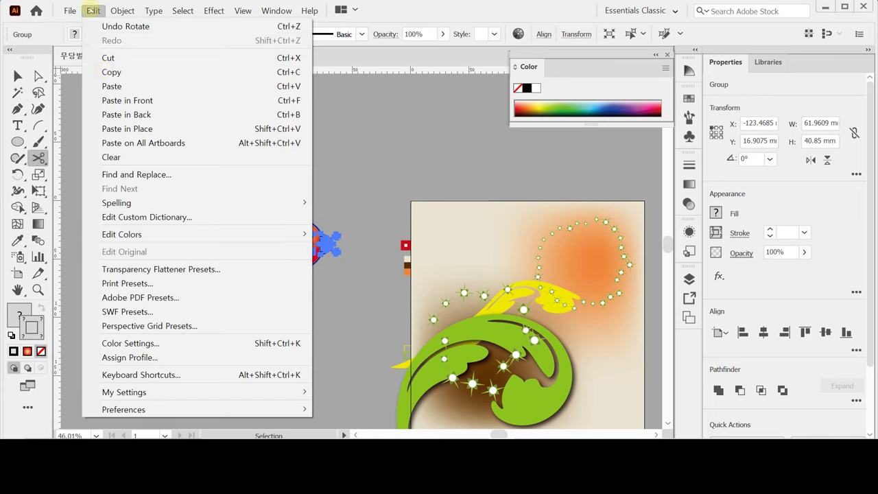
pyautogui.click(140, 70)
pyautogui.click(309, 347)
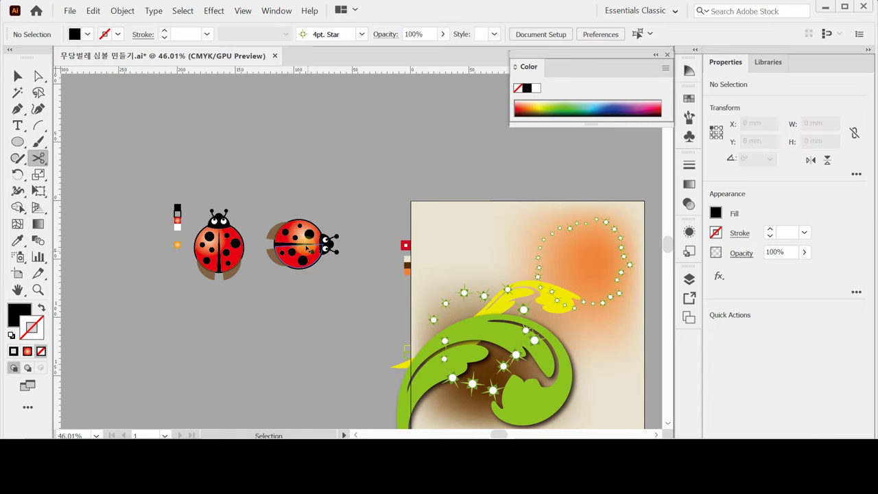
# Move the rotated ladybug onto the upper-left part of the green leaf, at about X 10.7 mm, Y 100.7 mm
pyautogui.moveTo(306, 248); pyautogui.dragTo(468, 358)
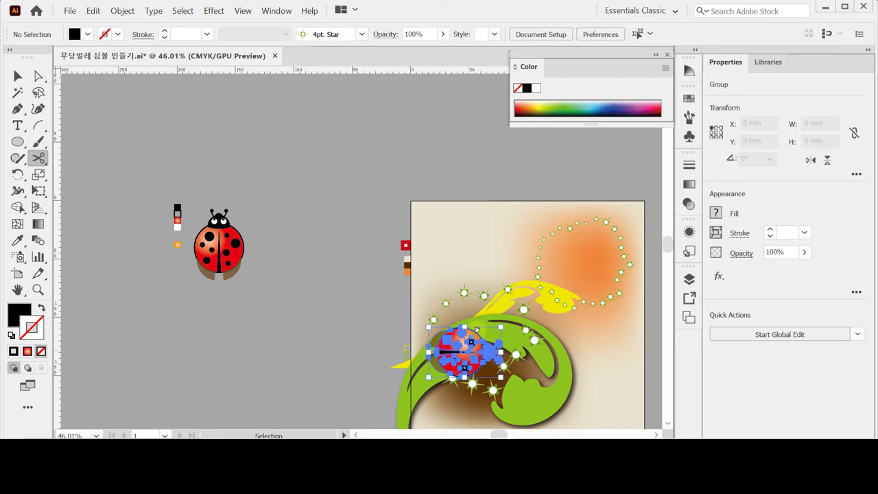
pyautogui.hotkey('ctrl', '+')
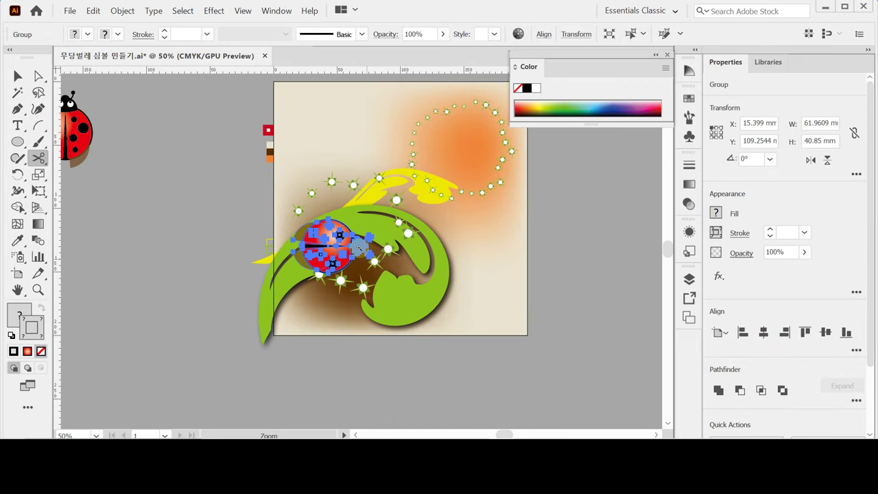
pyautogui.hotkey('ctrl', '+')
pyautogui.moveTo(315, 236); pyautogui.dragTo(290, 229)
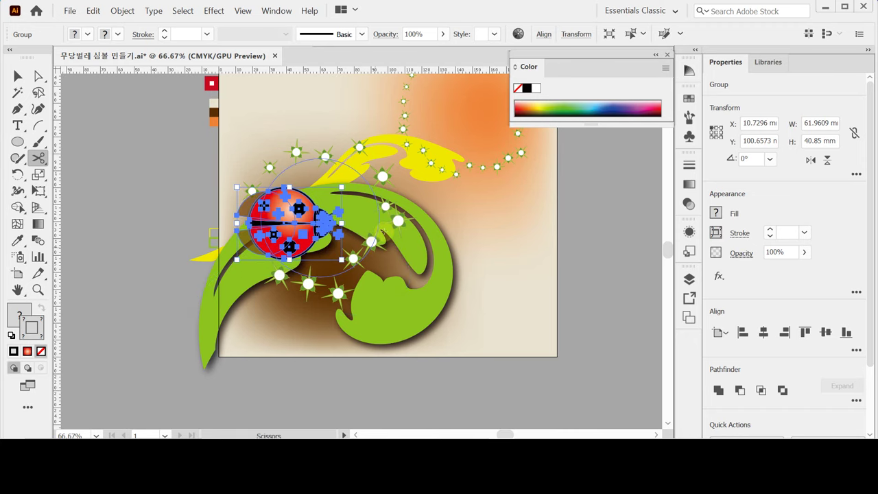
pyautogui.press('ctrl')
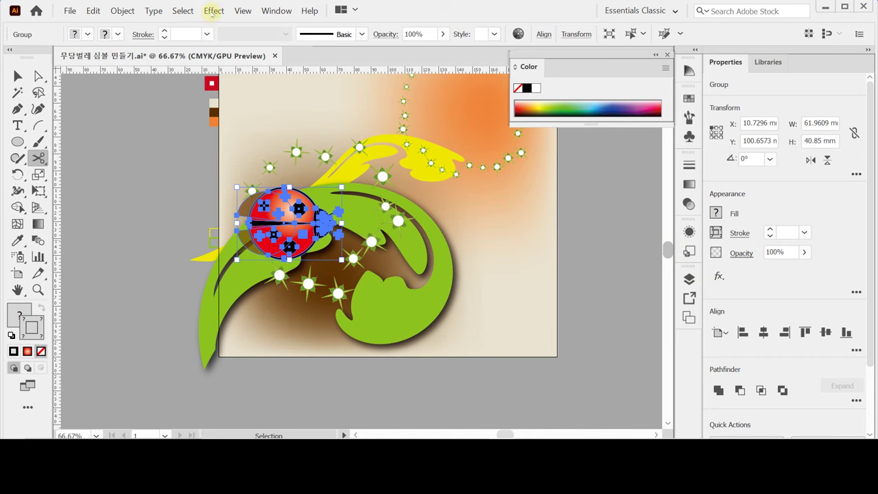
# Apply a Drop Shadow to the ladybug on the leaf with Multiply mode, 75% opacity, 2 mm X and Y offsets and 2 mm blur
pyautogui.click(214, 10)
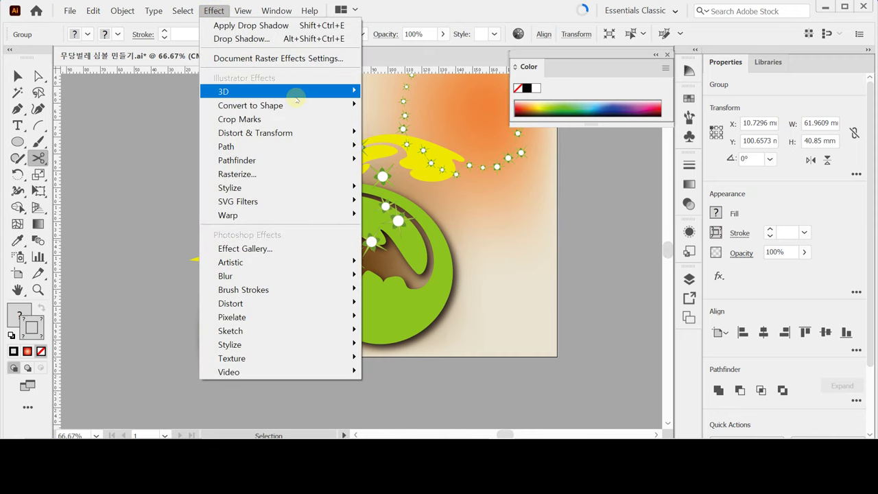
pyautogui.moveTo(335, 187)
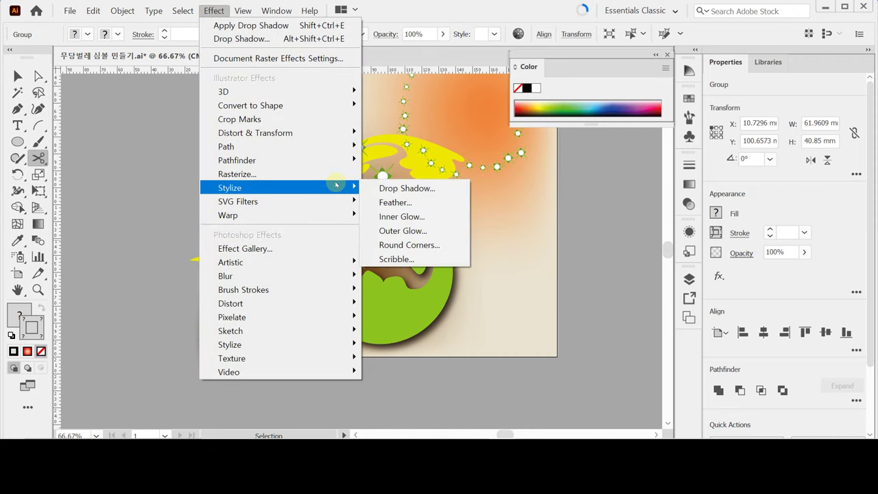
pyautogui.click(395, 190)
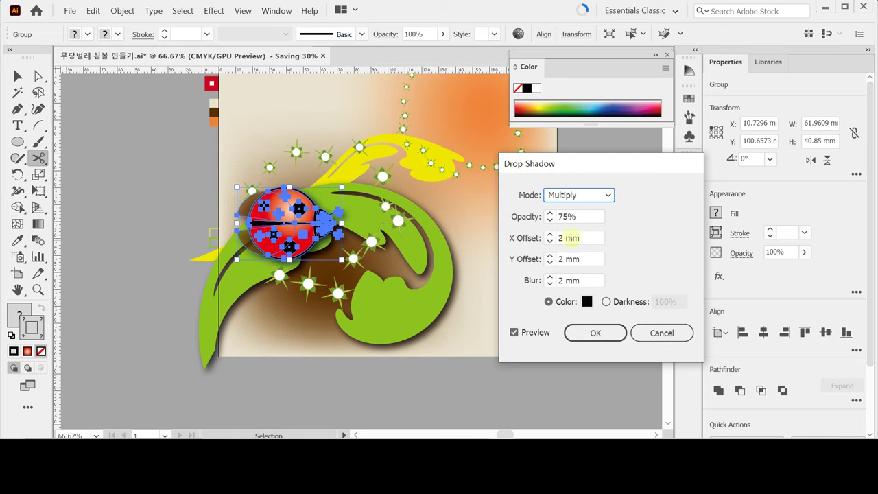
pyautogui.click(590, 332)
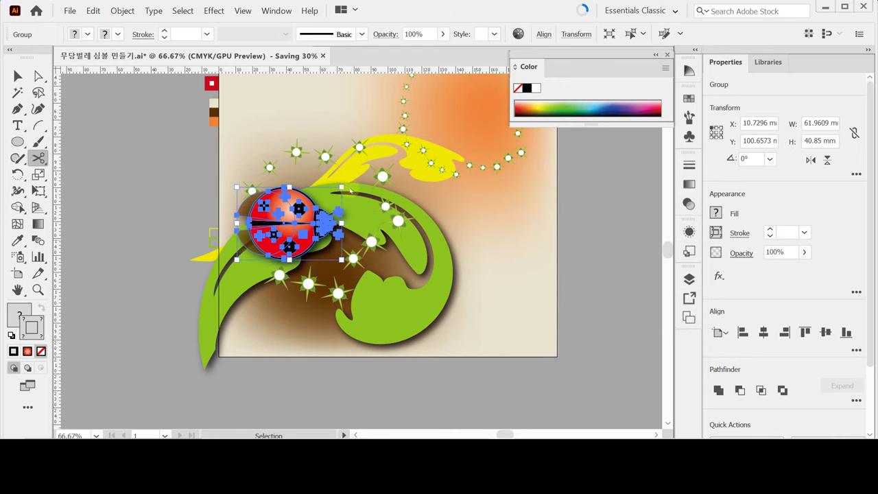
pyautogui.click(213, 11)
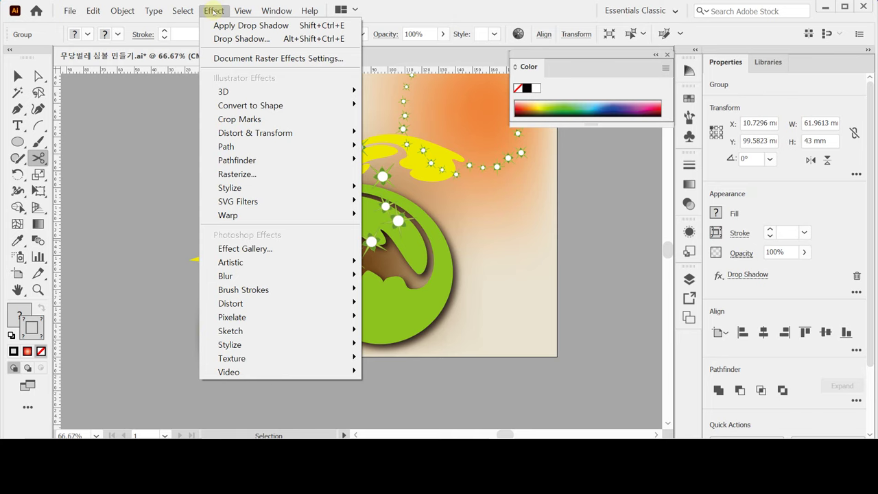
pyautogui.click(213, 11)
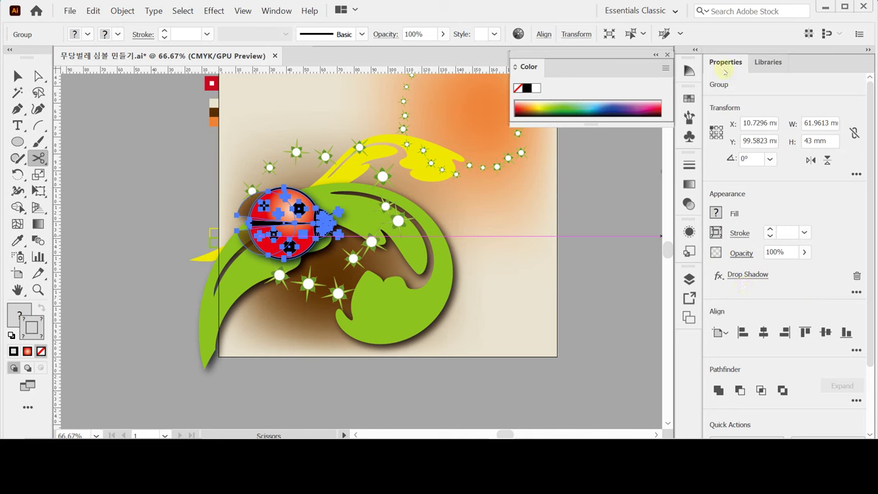
pyautogui.click(720, 277)
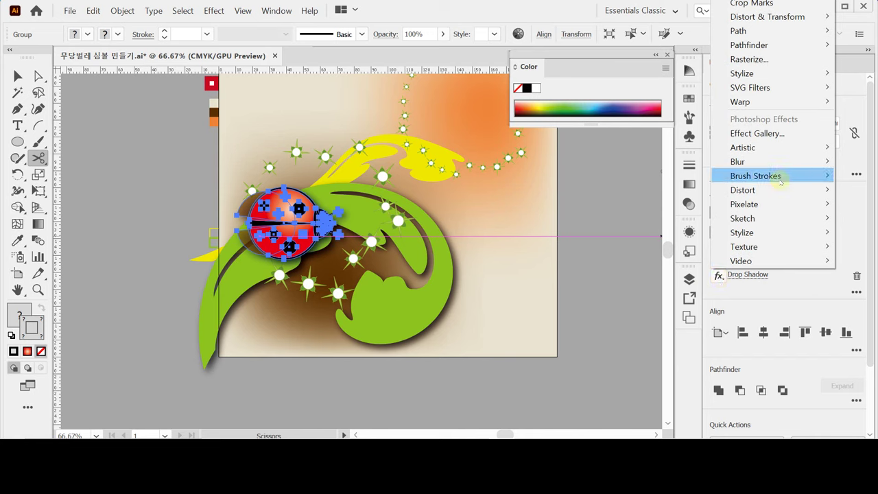
pyautogui.moveTo(807, 73)
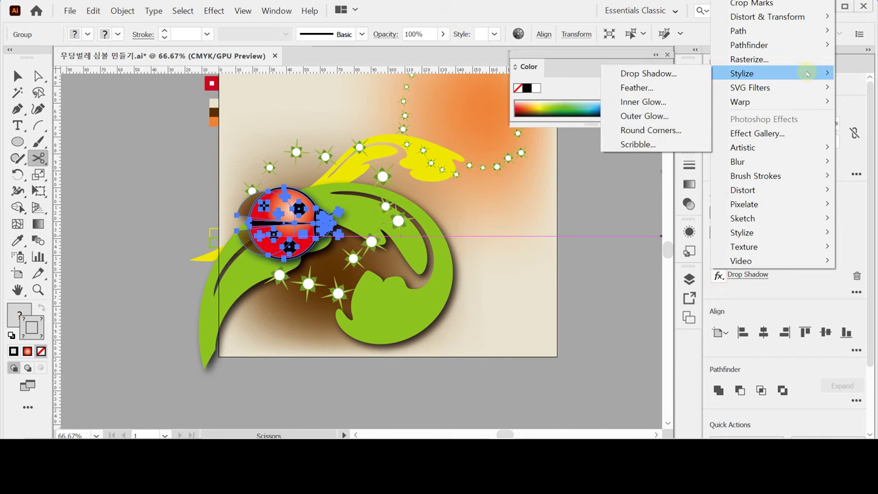
pyautogui.click(848, 247)
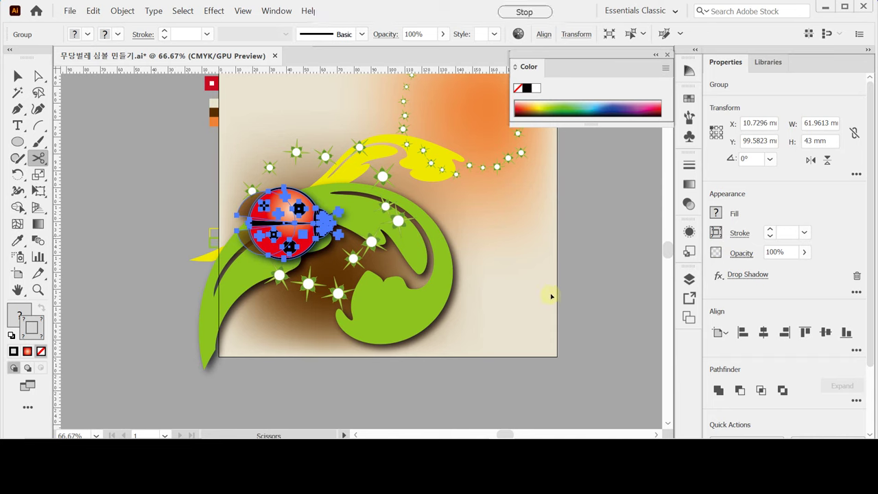
# Save the document, and paste the copied ladybug onto the empty canvas just right of the artboard
pyautogui.hotkey('ctrl', 's')
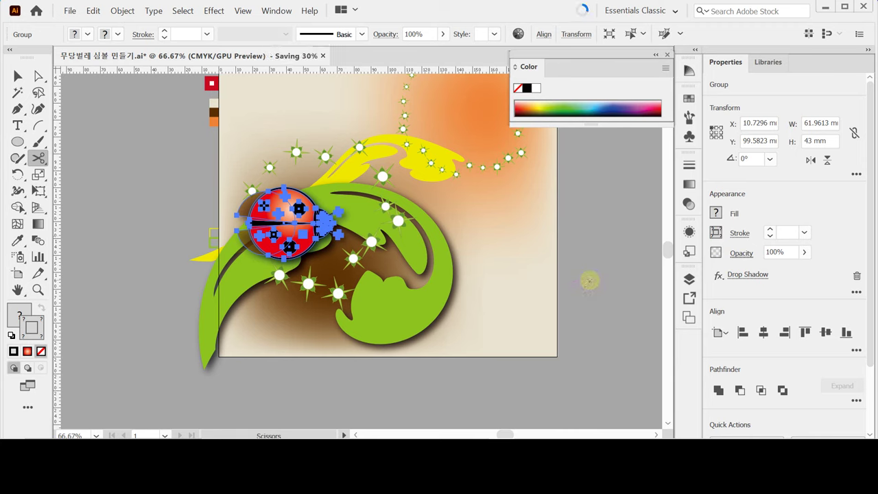
pyautogui.press('v')
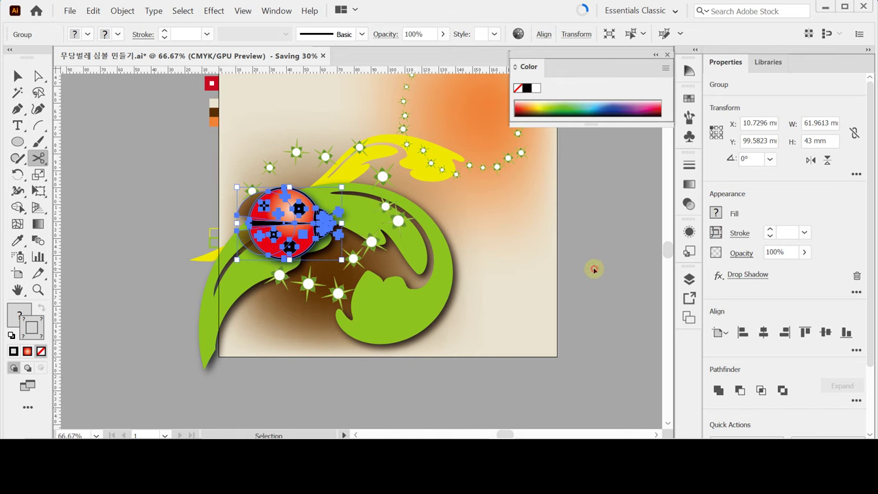
pyautogui.click(594, 270)
pyautogui.moveTo(590, 239); pyautogui.dragTo(494, 248)
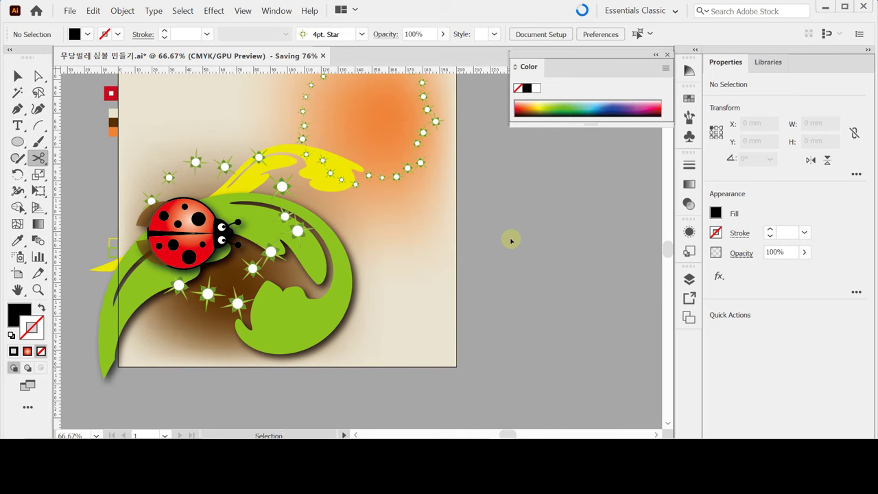
pyautogui.hotkey('ctrl', 'v')
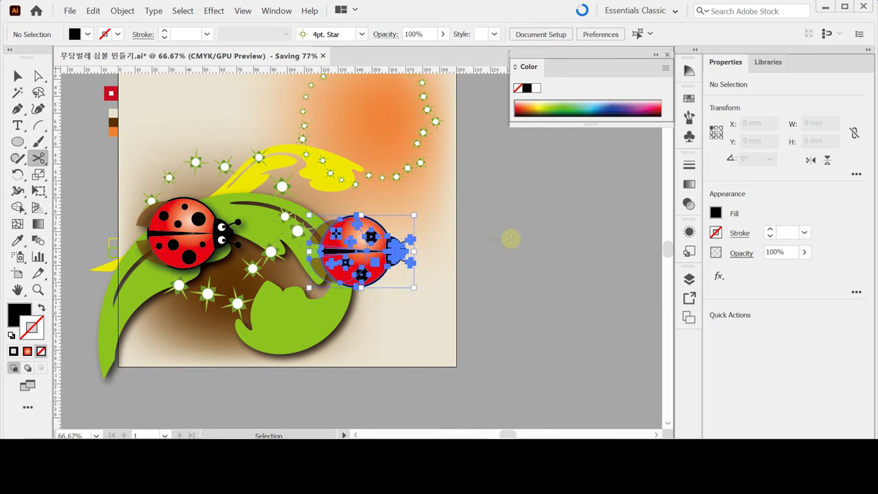
pyautogui.moveTo(381, 253); pyautogui.dragTo(527, 255)
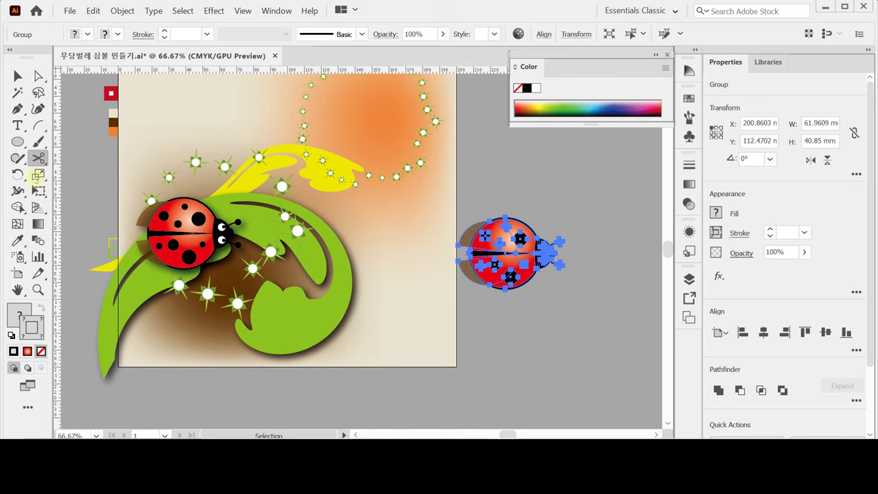
# Scale the pasted ladybug uniformly to 50%
pyautogui.doubleClick(39, 176)
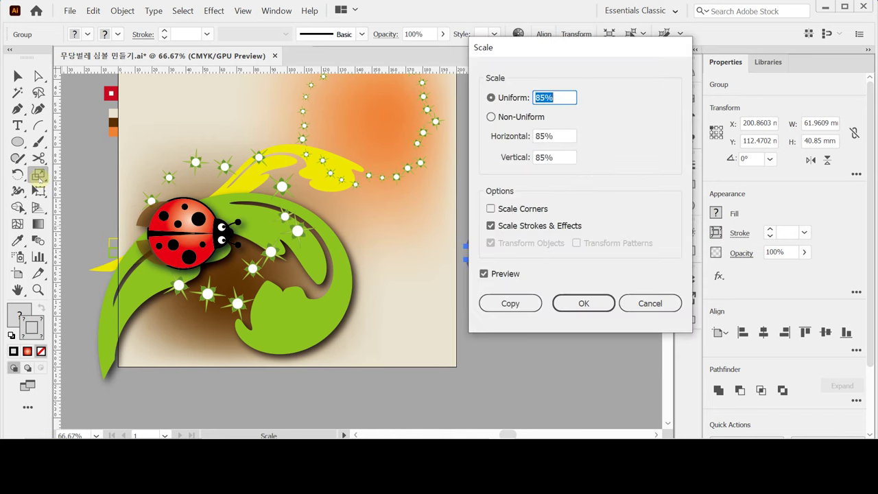
pyautogui.write('50')
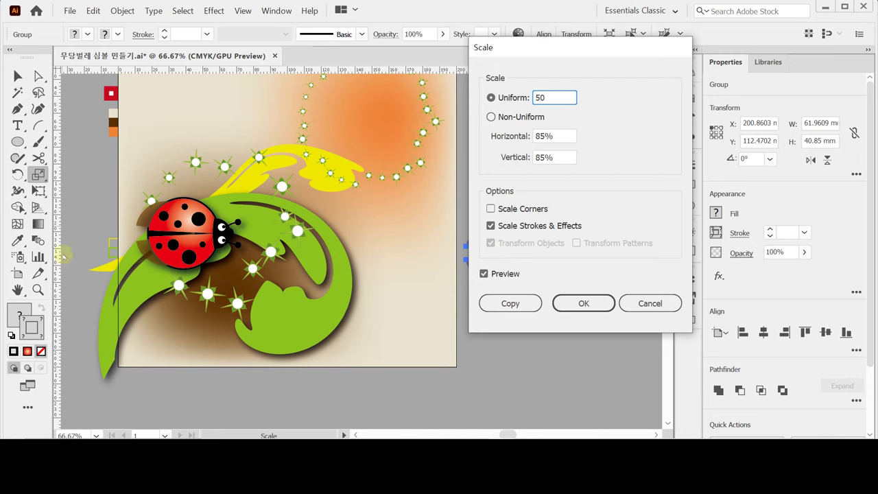
pyautogui.click(581, 304)
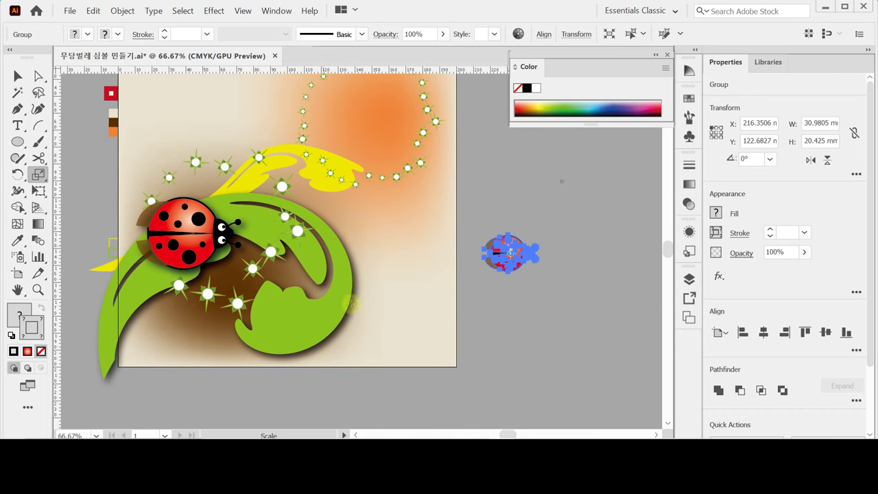
# Isolate the small ladybug group so its individual parts can be edited
pyautogui.hotkey('ctrl', 'space')
pyautogui.click(526, 268)
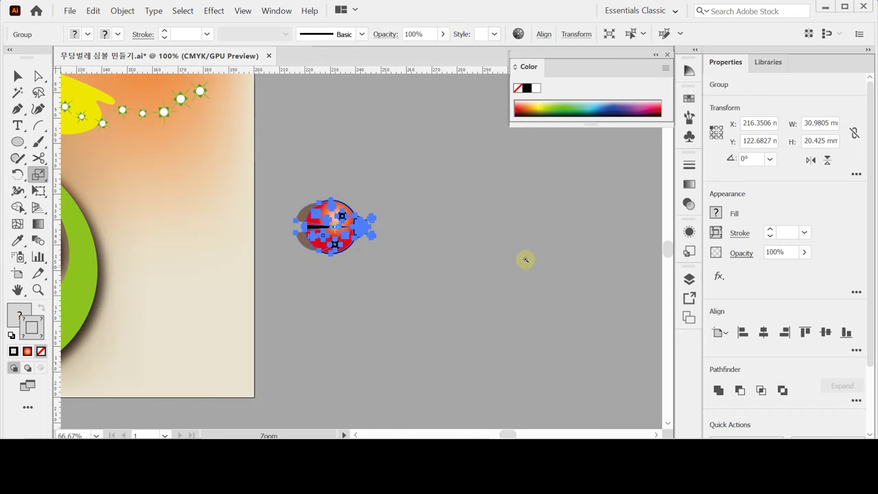
pyautogui.click(364, 250)
pyautogui.moveTo(162, 214); pyautogui.dragTo(322, 237)
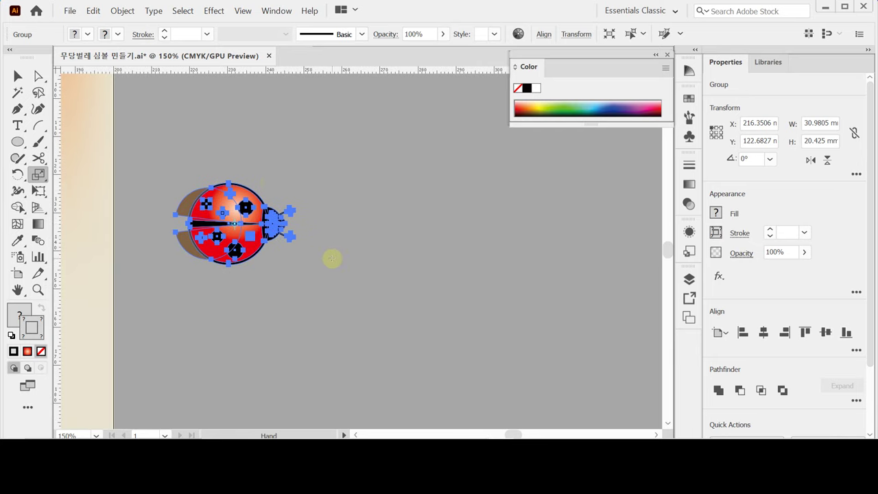
pyautogui.click(235, 200)
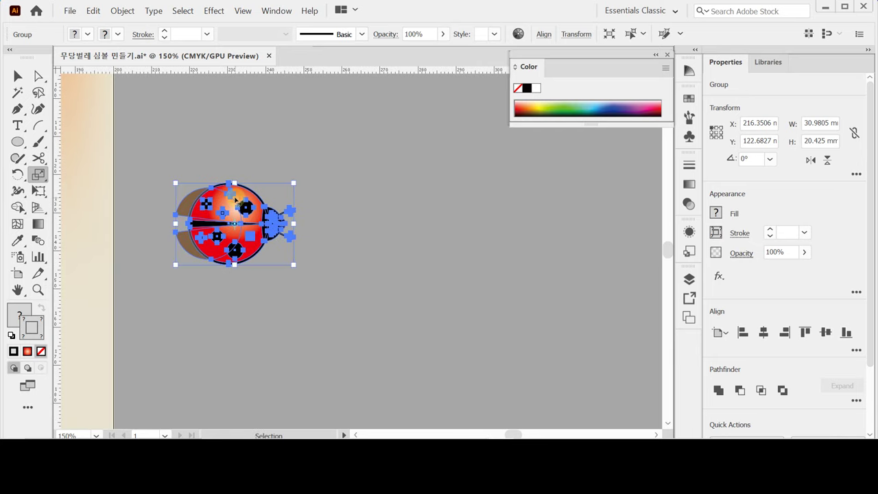
pyautogui.doubleClick(236, 200)
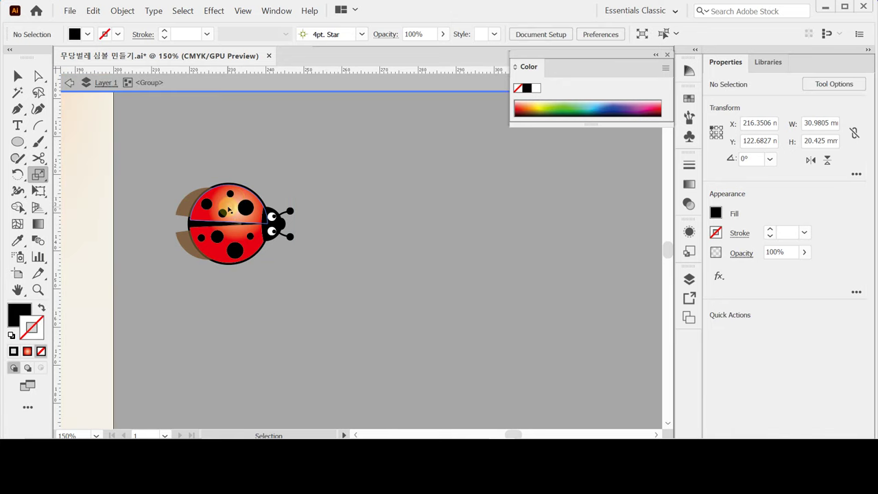
# Try swapping the fill and stroke of the ladybug's black body circle, and swap them back
pyautogui.click(229, 209)
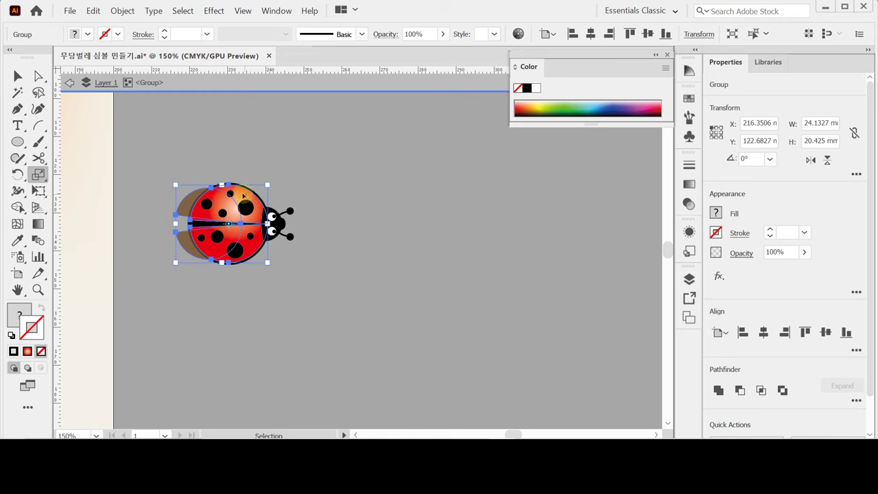
pyautogui.moveTo(240, 195); pyautogui.dragTo(251, 193)
pyautogui.hotkey('ctrl', 'z')
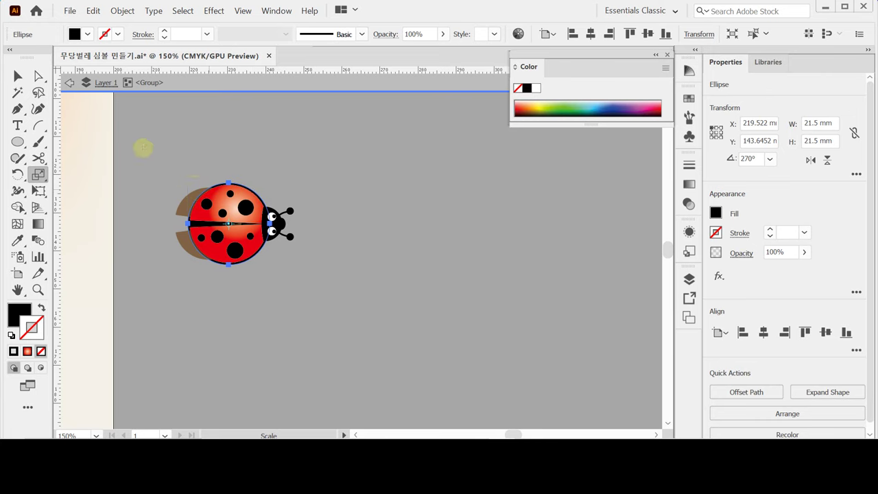
pyautogui.click(41, 307)
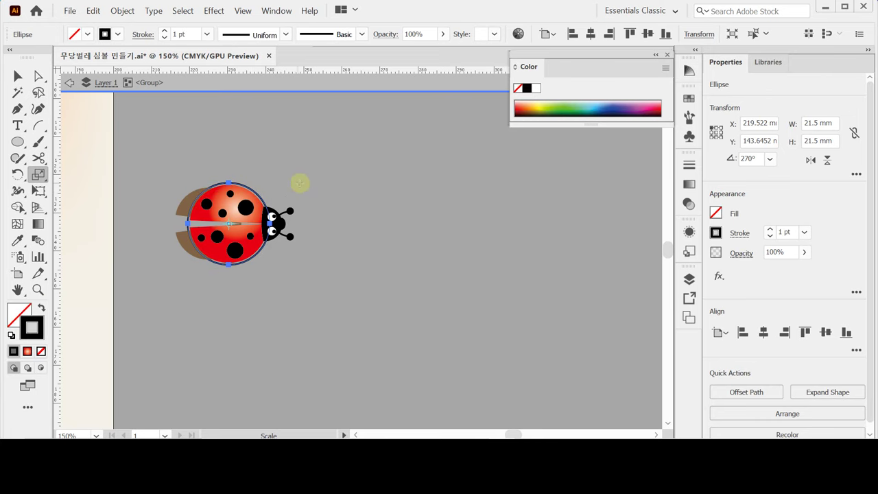
pyautogui.hotkey('shift', 'x')
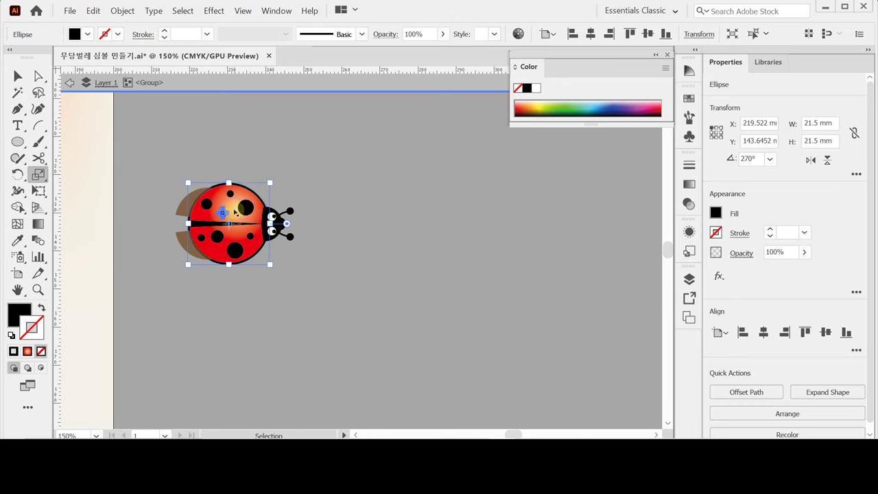
pyautogui.moveTo(235, 213); pyautogui.dragTo(223, 212)
pyautogui.keyDown('ctrl'); pyautogui.click(268, 235); pyautogui.keyUp('ctrl')
pyautogui.keyDown('ctrl'); pyautogui.click(316, 281); pyautogui.keyUp('ctrl')
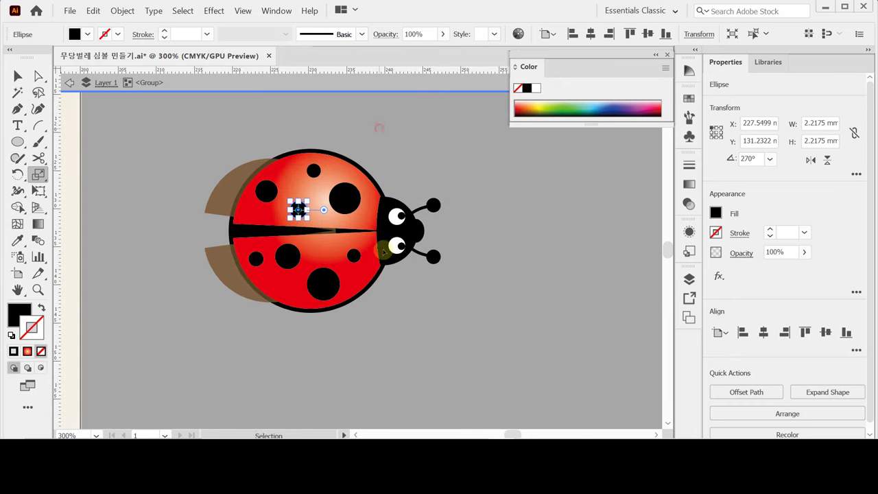
pyautogui.hotkey('ctrl', 'shift', 'a')
pyautogui.click(319, 253)
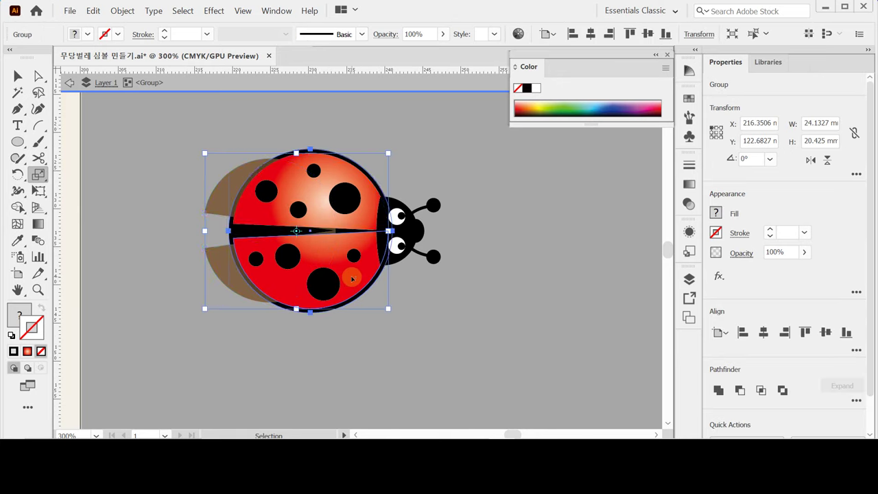
pyautogui.click(352, 278)
pyautogui.press('s')
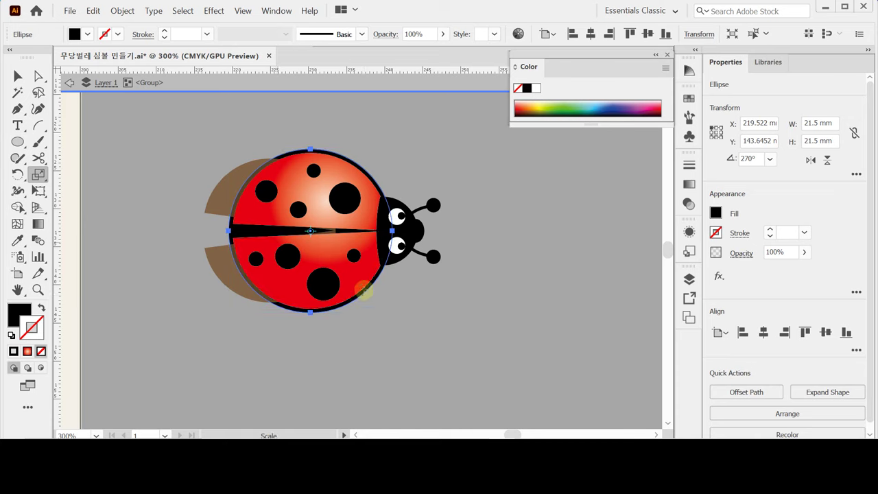
pyautogui.press('v')
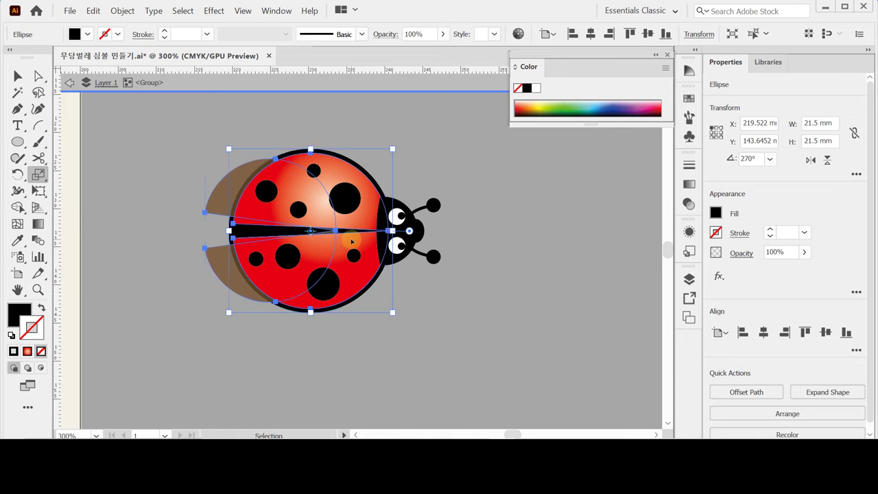
# Select the two red wing halves of the small ladybug and open their gradient settings
pyautogui.click(352, 241)
pyautogui.click(38, 77)
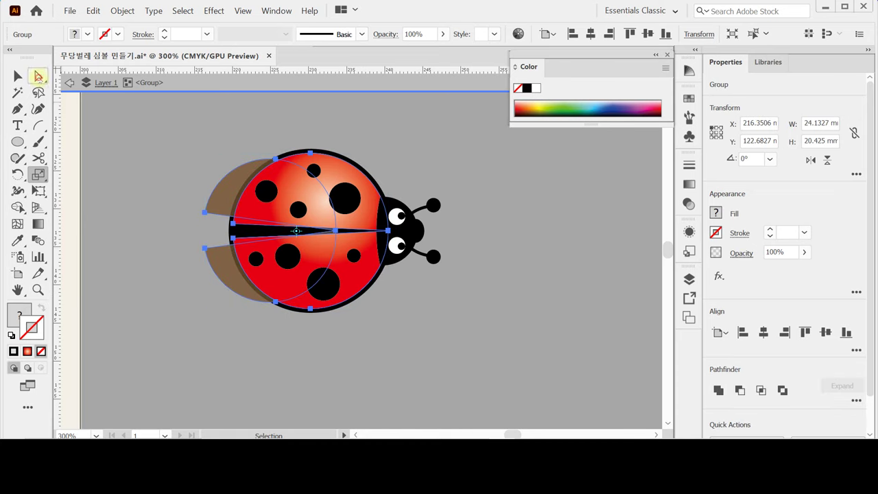
pyautogui.click(372, 266)
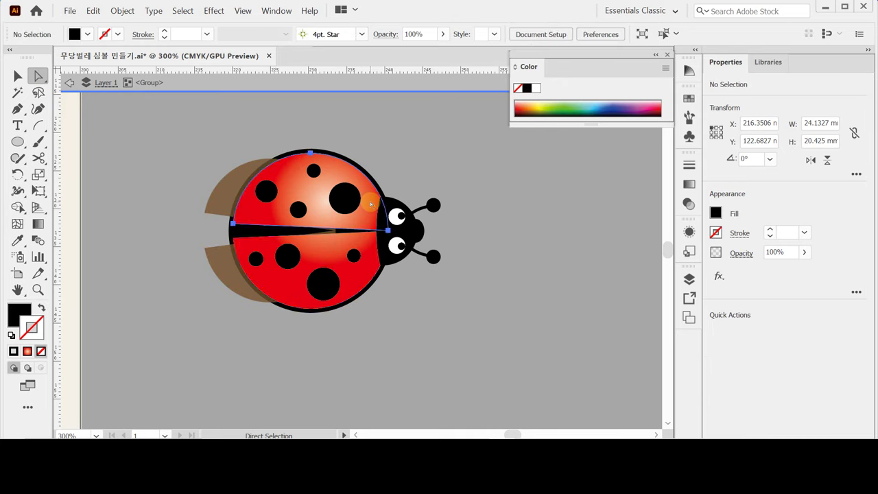
pyautogui.click(369, 262)
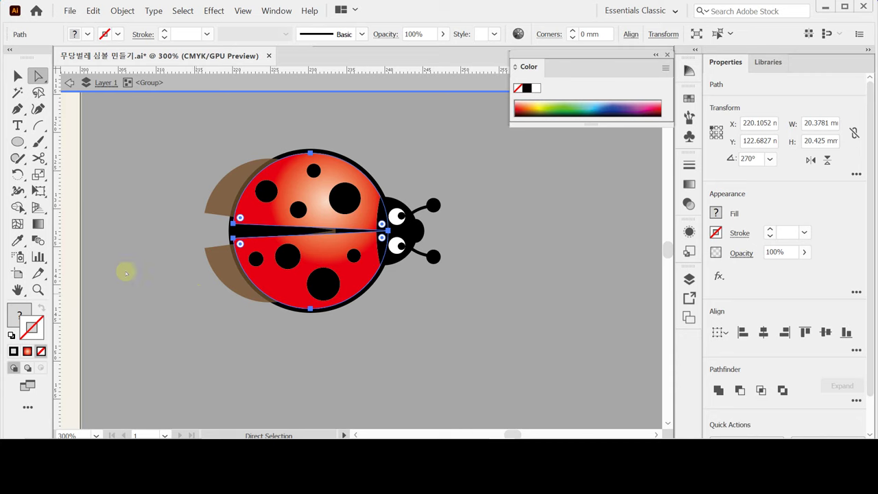
pyautogui.click(690, 183)
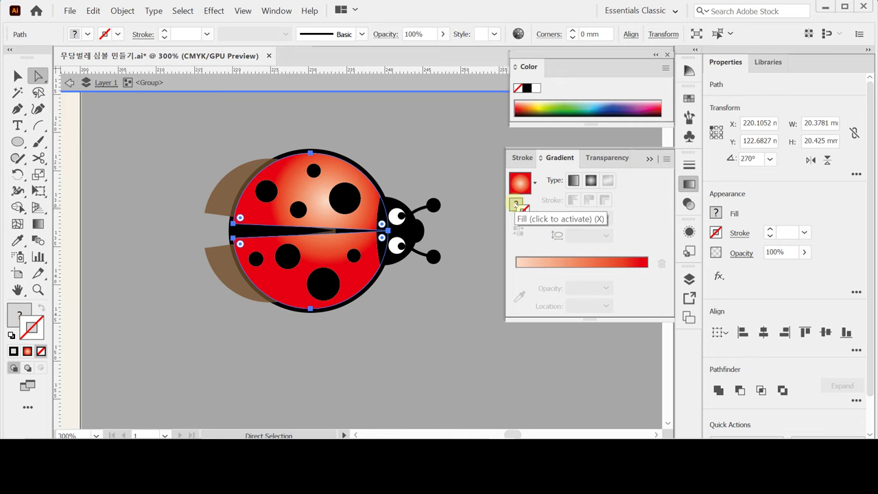
pyautogui.click(516, 204)
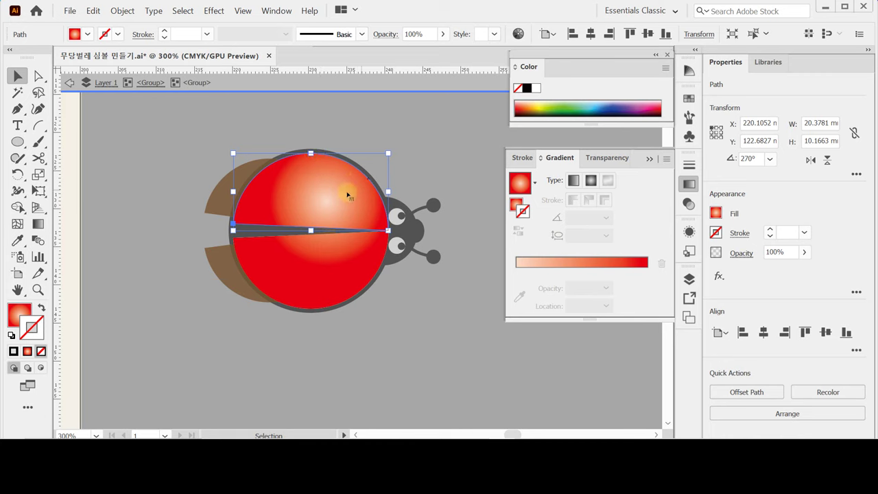
# Select both red wing halves inside their isolated group, with the fill active and no stroke
pyautogui.keyDown('shift'); pyautogui.click(350, 271); pyautogui.keyUp('shift')
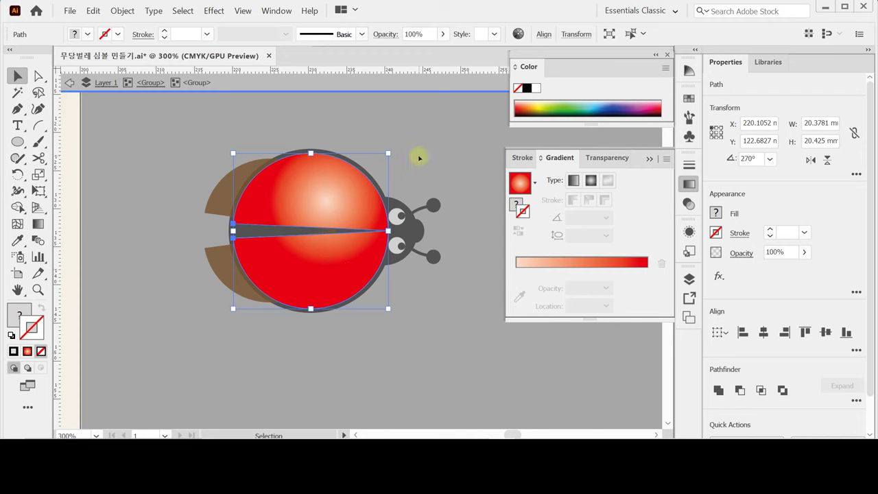
pyautogui.click(516, 204)
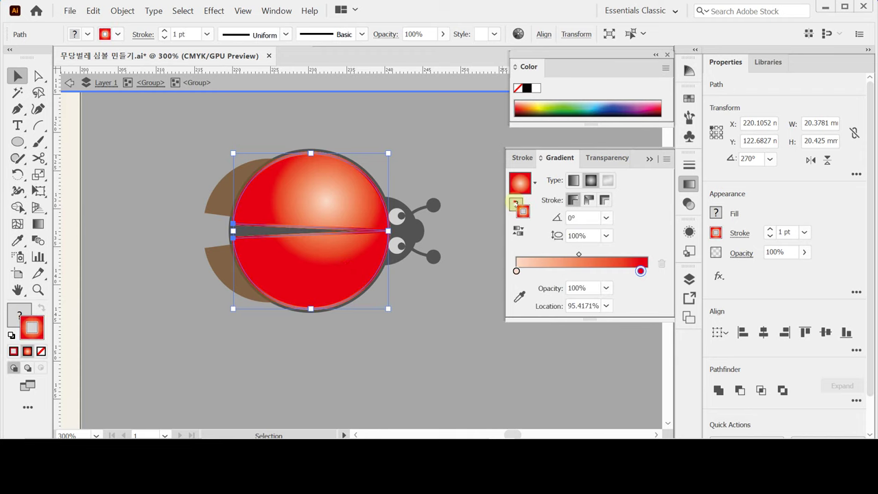
pyautogui.click(516, 205)
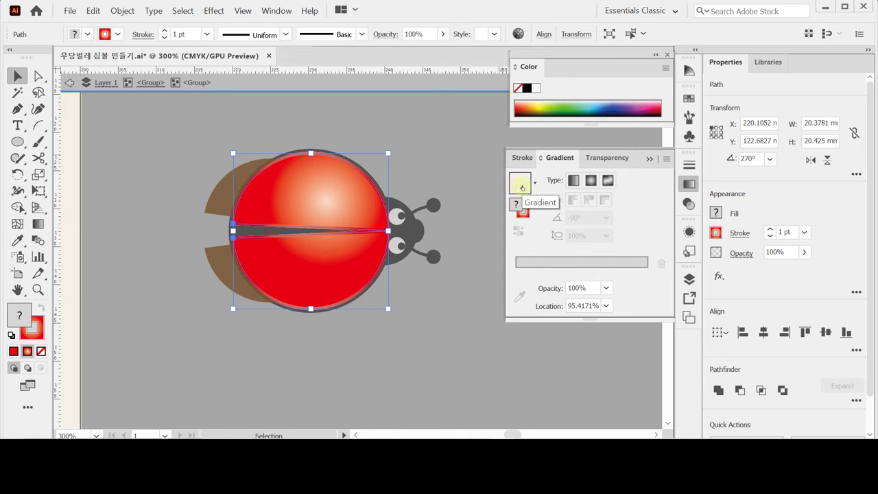
pyautogui.press('/')
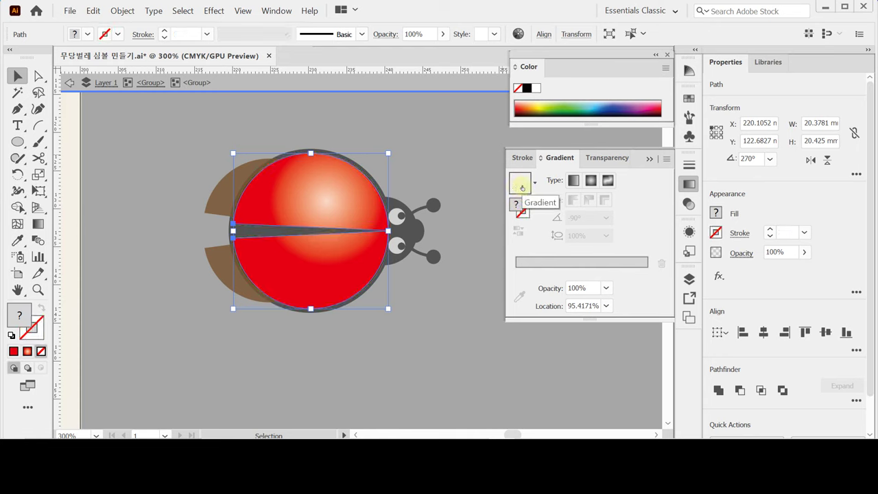
# Recolour the outer red stop of the wing halves' radial gradient to orange by setting its magenta to 50%
pyautogui.doubleClick(640, 271)
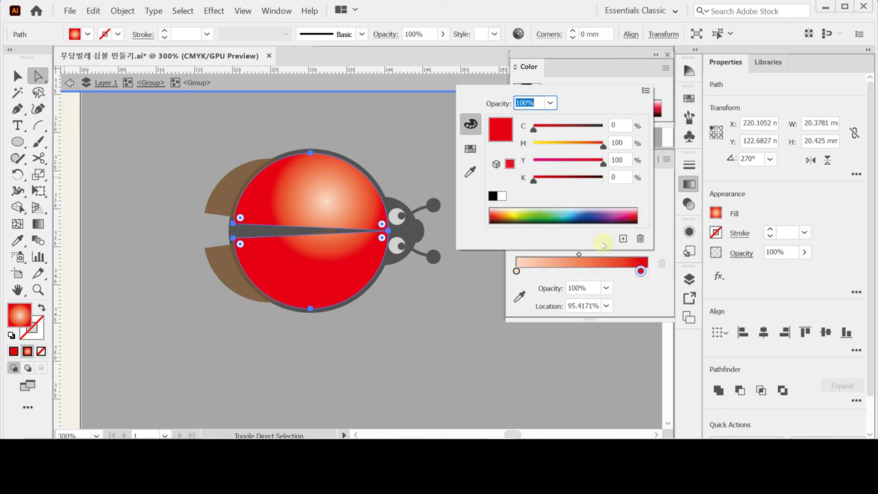
pyautogui.click(621, 143)
pyautogui.write('50')
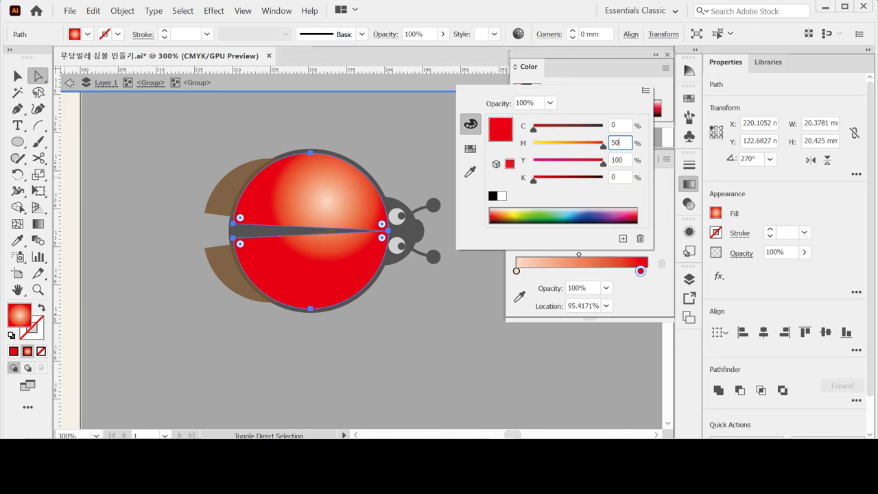
pyautogui.press('Return')
pyautogui.press('Return')
pyautogui.press('Escape')
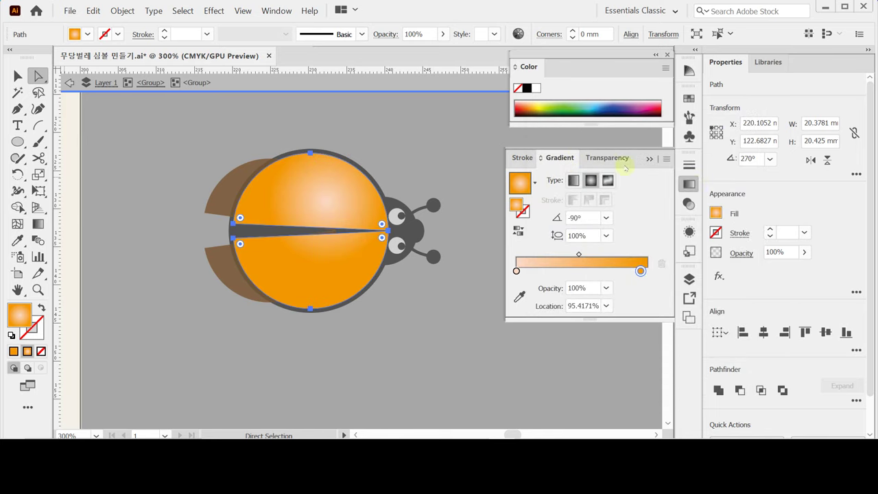
# Close the gradient settings, leave group isolation and deselect the ladybug
pyautogui.click(689, 183)
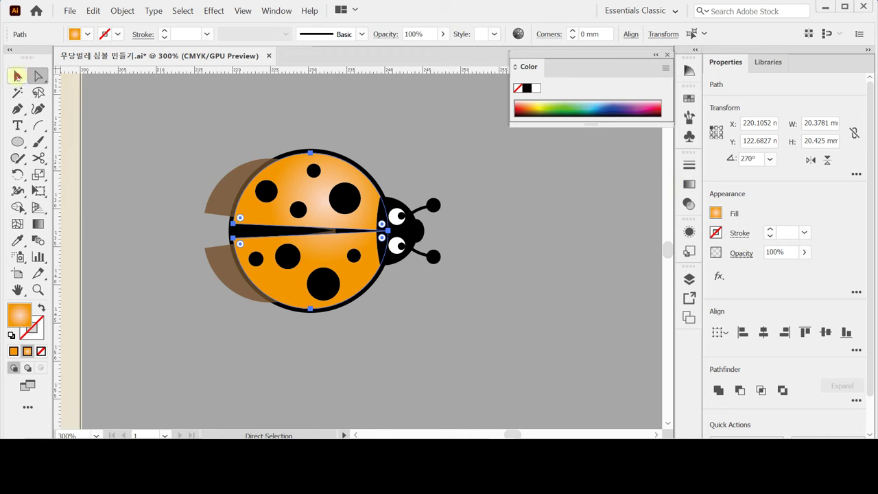
pyautogui.click(18, 75)
pyautogui.hotkey('ctrl', 'h')
pyautogui.click(177, 133)
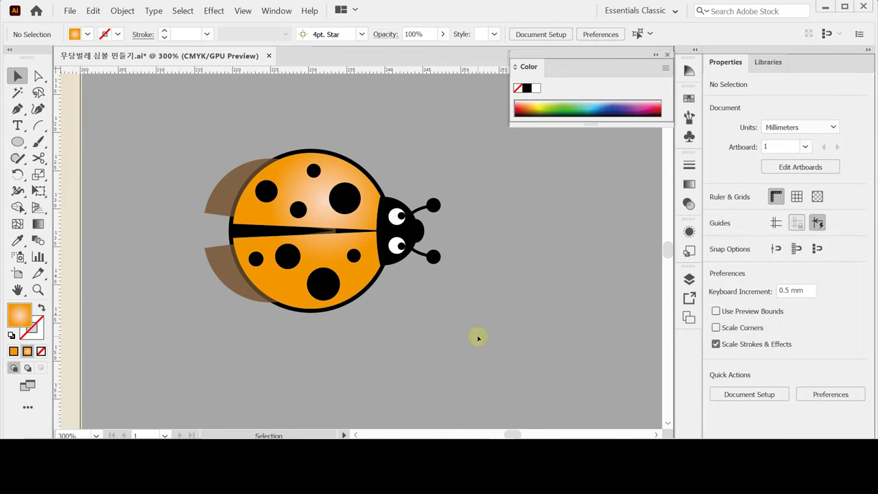
# Create a dynamic symbol from the whole orange ladybug, named 무당벌레2, with the Graphic export type
pyautogui.hotkey('ctrl', 'a')
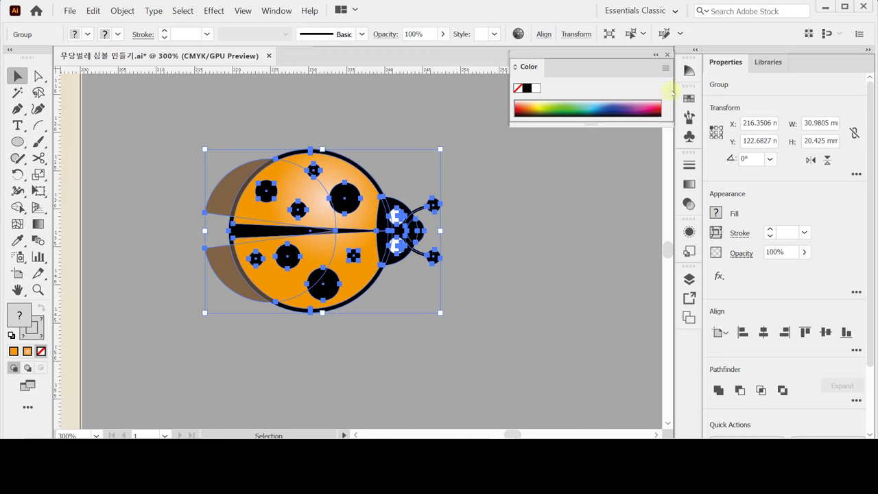
pyautogui.click(528, 66)
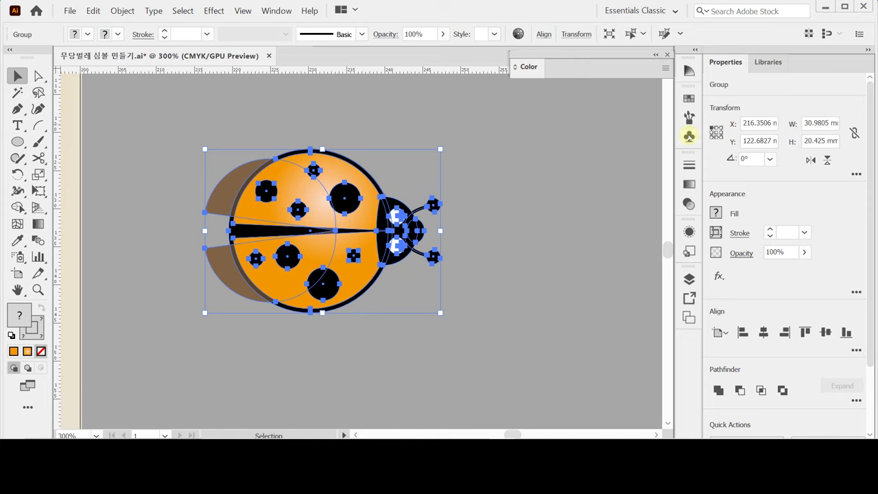
pyautogui.click(690, 136)
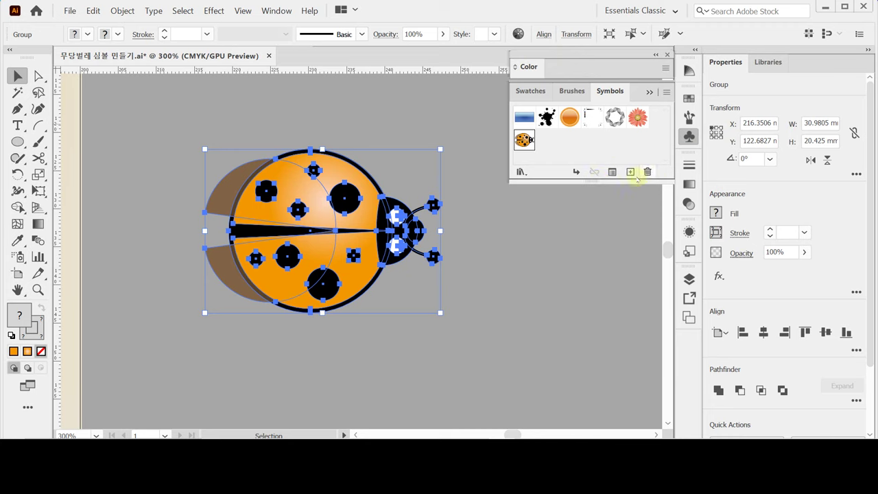
pyautogui.click(630, 171)
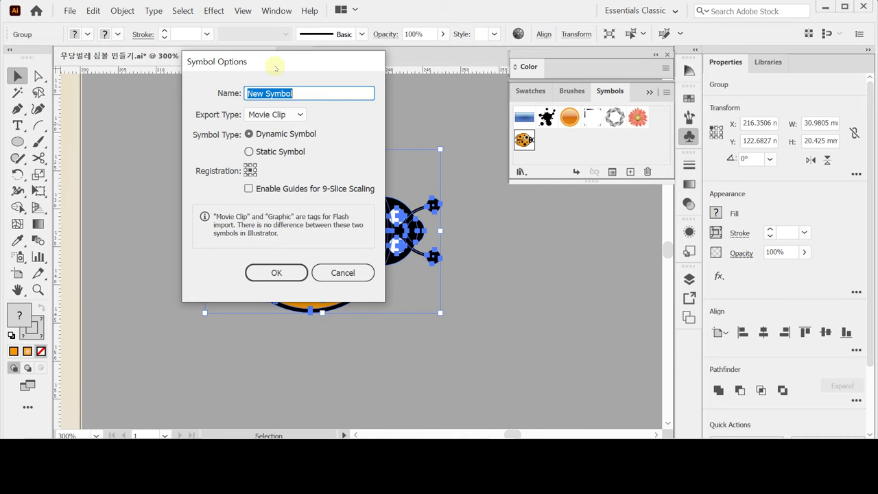
pyautogui.write('ㅁㅜ당벌ㄹ')
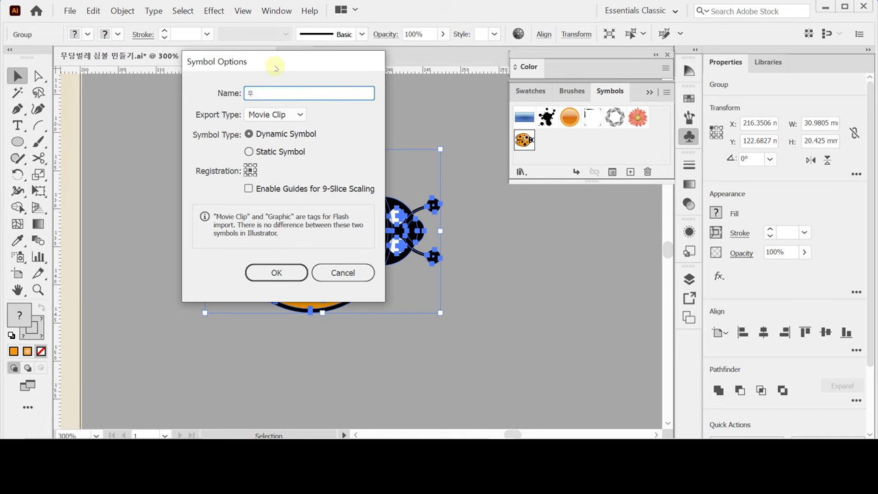
pyautogui.write('ㅔ')
pyautogui.write('2')
pyautogui.moveTo(677, 441)
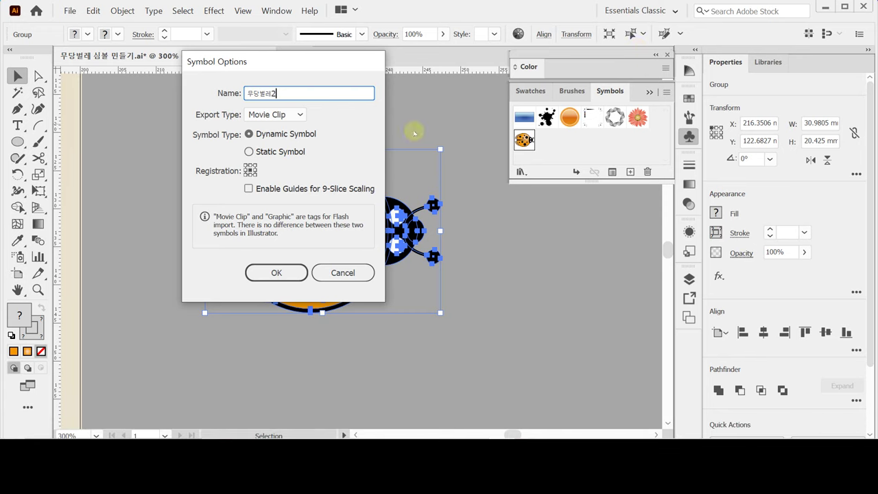
pyautogui.click(301, 115)
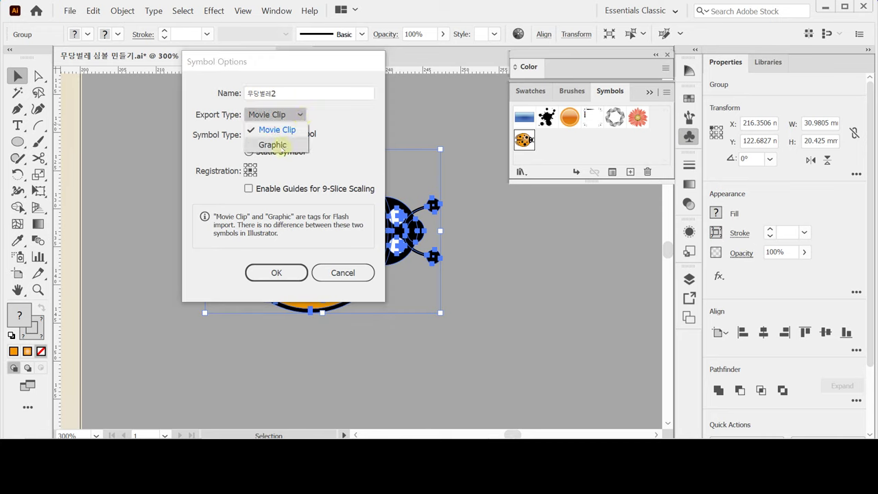
pyautogui.click(273, 145)
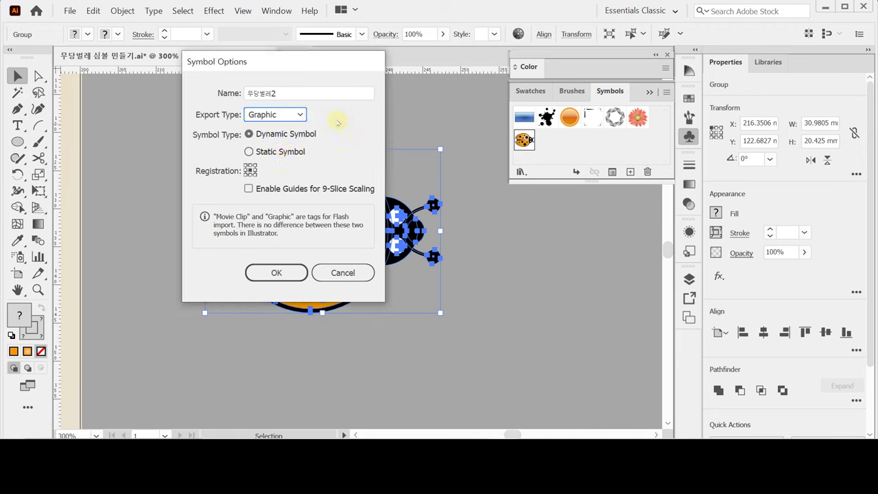
pyautogui.click(275, 272)
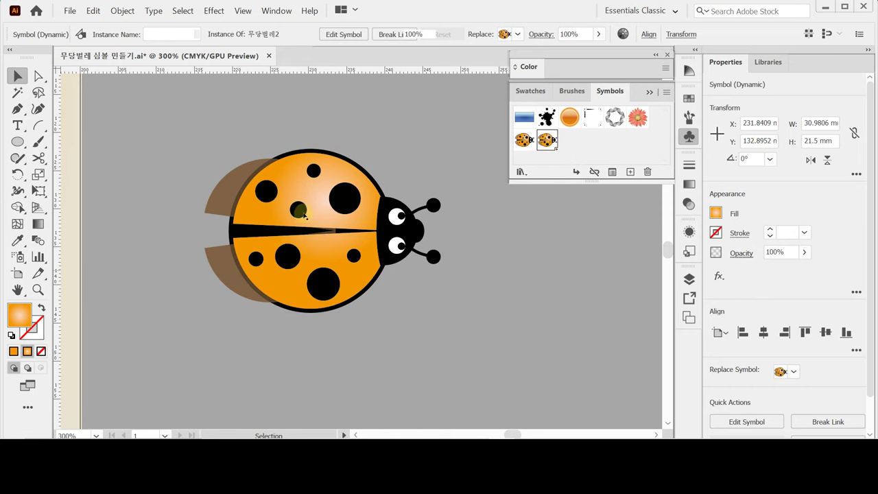
# Delete the orange ladybug instance from the empty canvas beside the artboard
pyautogui.doubleClick(305, 217)
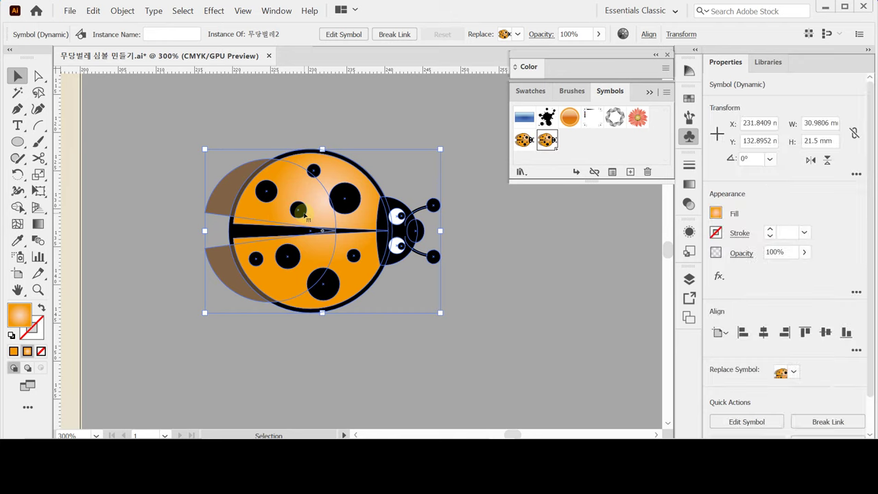
pyautogui.press('Delete')
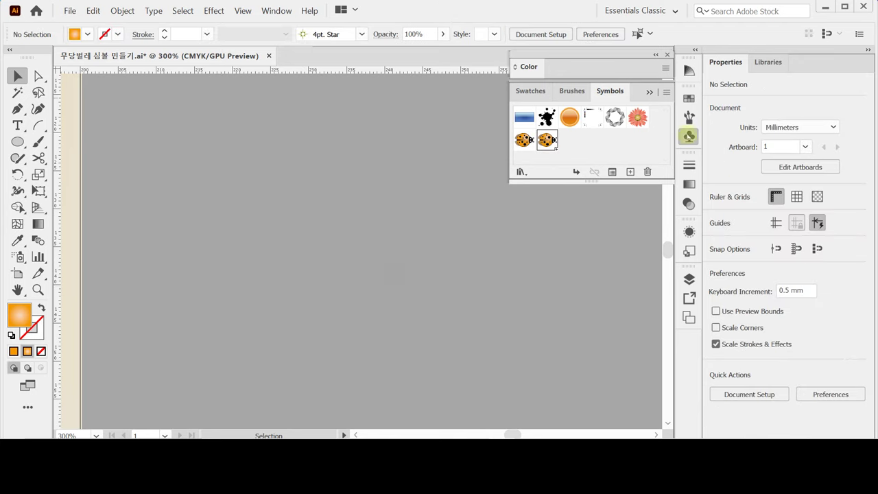
# Choose the 무당벌레2 symbol and activate the Symbol Sprayer, with its tools torn off and the artwork in view
pyautogui.press('z')
pyautogui.keyDown('alt'); pyautogui.click(267, 275); pyautogui.keyUp('alt')
pyautogui.keyDown('alt'); pyautogui.click(373, 232); pyautogui.keyUp('alt')
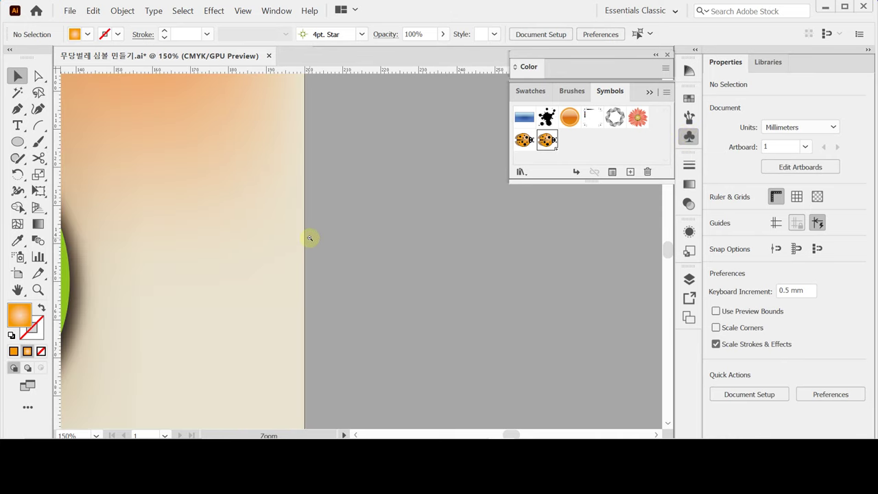
pyautogui.keyDown('alt'); pyautogui.click(467, 235); pyautogui.keyUp('alt')
pyautogui.moveTo(255, 174); pyautogui.dragTo(449, 243)
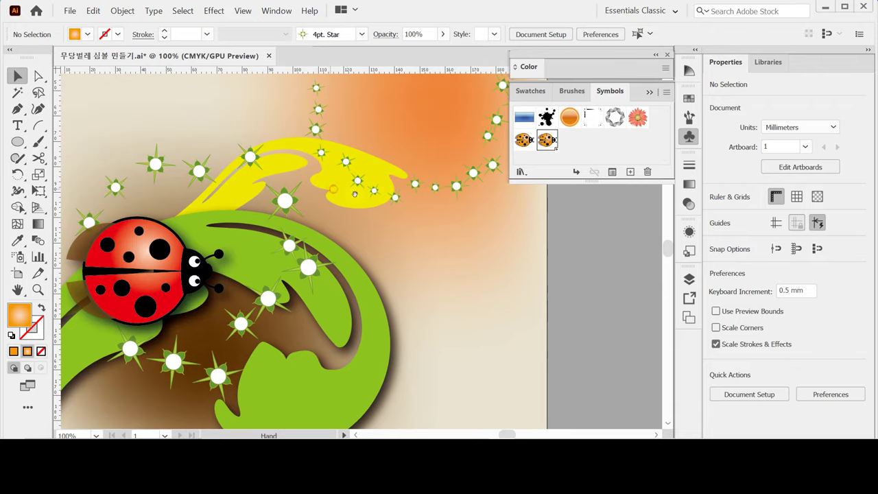
pyautogui.moveTo(330, 188); pyautogui.dragTo(355, 195)
pyautogui.keyDown('alt'); pyautogui.click(355, 195); pyautogui.keyUp('alt')
pyautogui.click(355, 197)
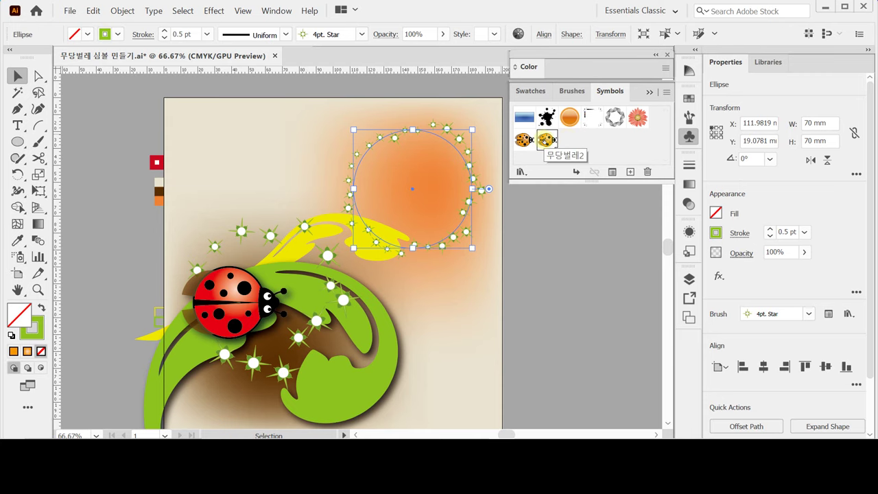
pyautogui.click(547, 140)
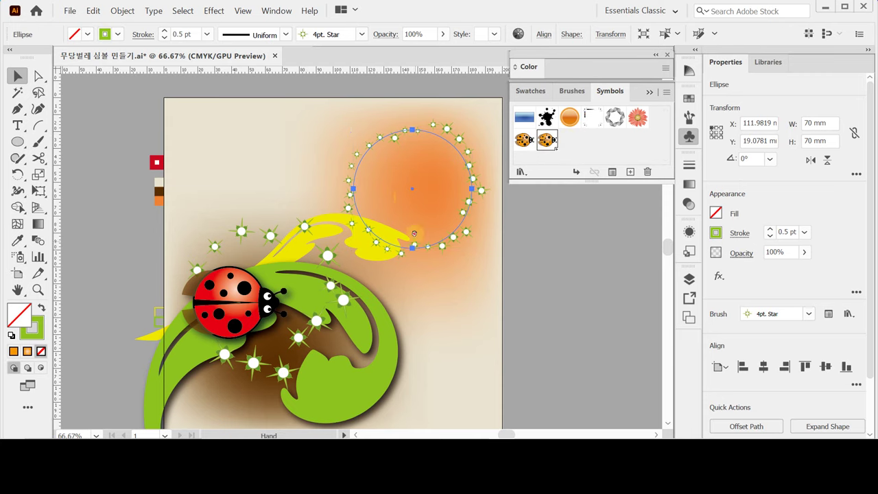
pyautogui.moveTo(461, 228); pyautogui.dragTo(448, 187)
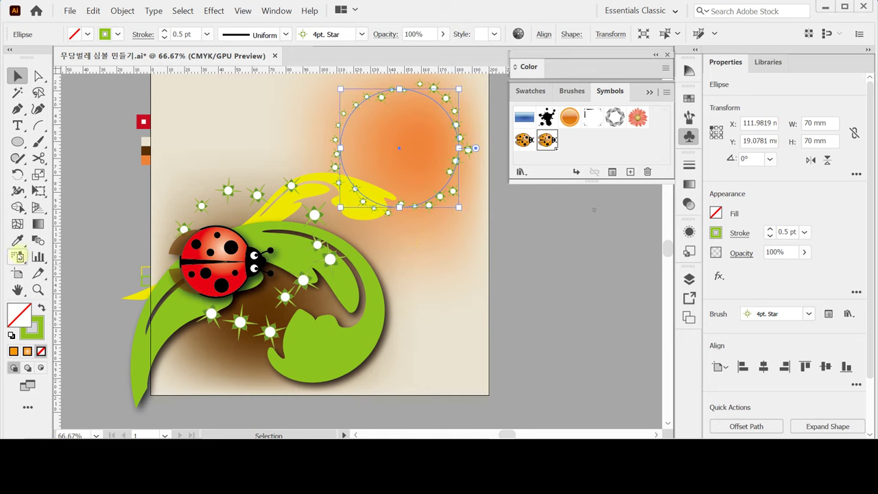
pyautogui.click(19, 256)
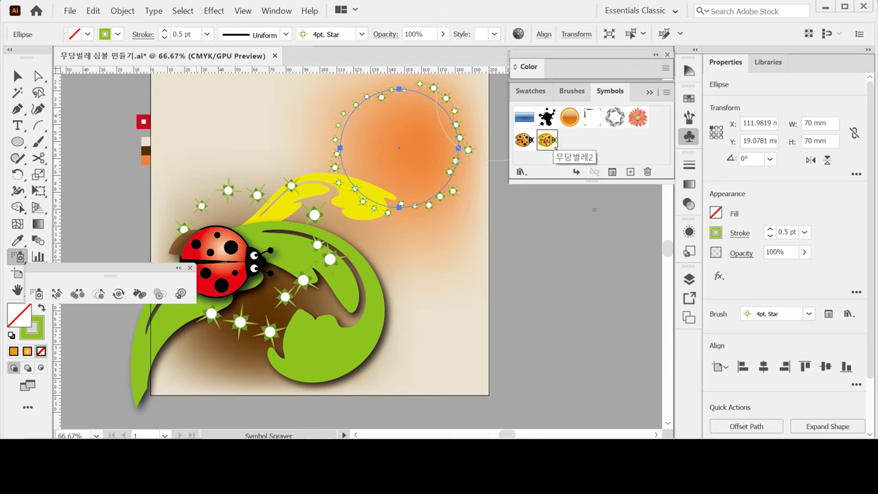
pyautogui.click(689, 135)
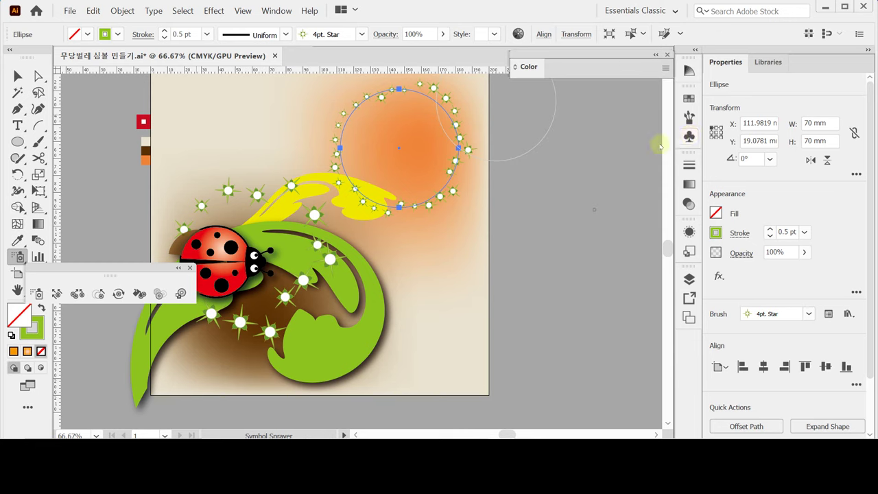
# Spray 무당벌레2 instances around the orange glow and beyond the artboard's edge, and erase six of them with the Symbol Sprayer
pyautogui.moveTo(351, 235)
pyautogui.mouseDown()
pyautogui.moveTo(385, 207)
pyautogui.moveTo(434, 212)
pyautogui.moveTo(496, 261)
pyautogui.moveTo(540, 240)
pyautogui.moveTo(564, 187)
pyautogui.moveTo(589, 192)
pyautogui.mouseUp()
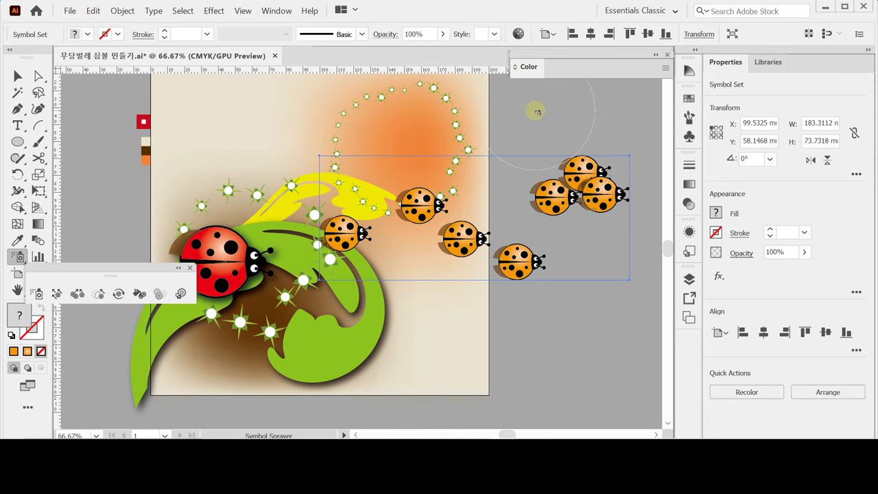
pyautogui.moveTo(430, 153); pyautogui.dragTo(513, 158)
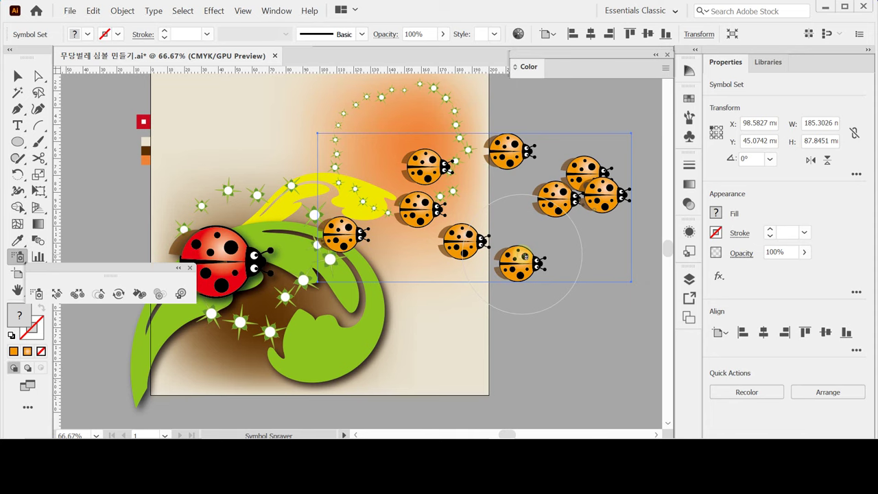
pyautogui.keyDown('alt'); pyautogui.click(525, 257); pyautogui.keyUp('alt')
pyautogui.keyDown('alt'); pyautogui.click(590, 175); pyautogui.keyUp('alt')
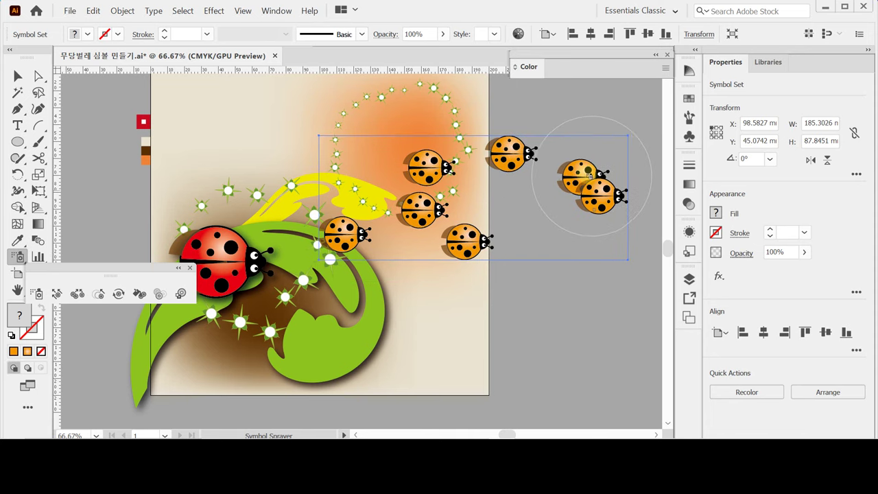
pyautogui.keyDown('alt'); pyautogui.click(595, 185); pyautogui.keyUp('alt')
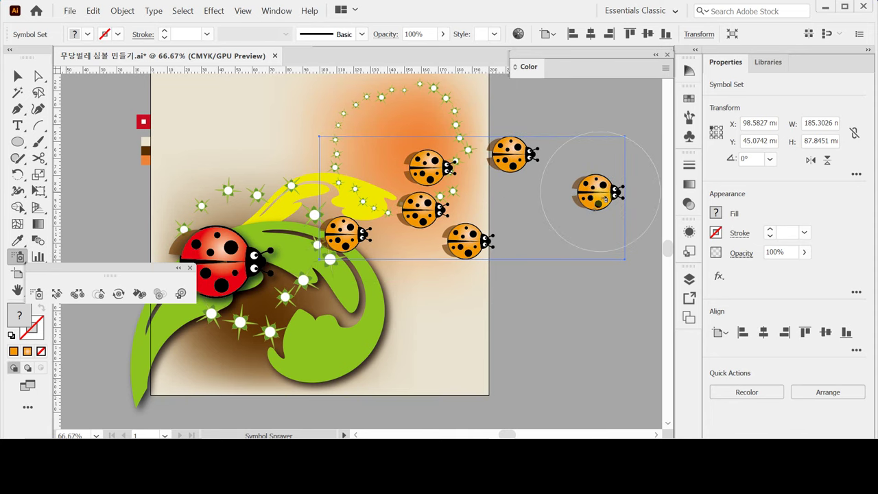
pyautogui.keyDown('alt'); pyautogui.click(604, 197); pyautogui.keyUp('alt')
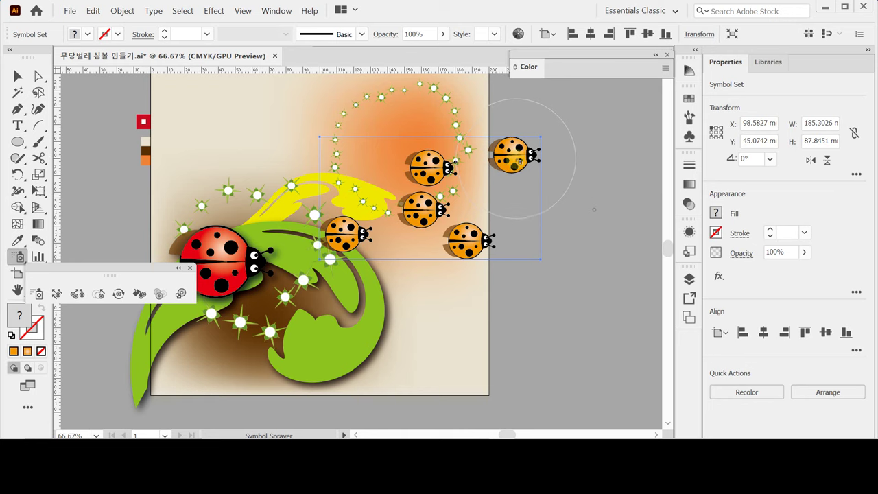
pyautogui.keyDown('alt'); pyautogui.click(519, 160); pyautogui.keyUp('alt')
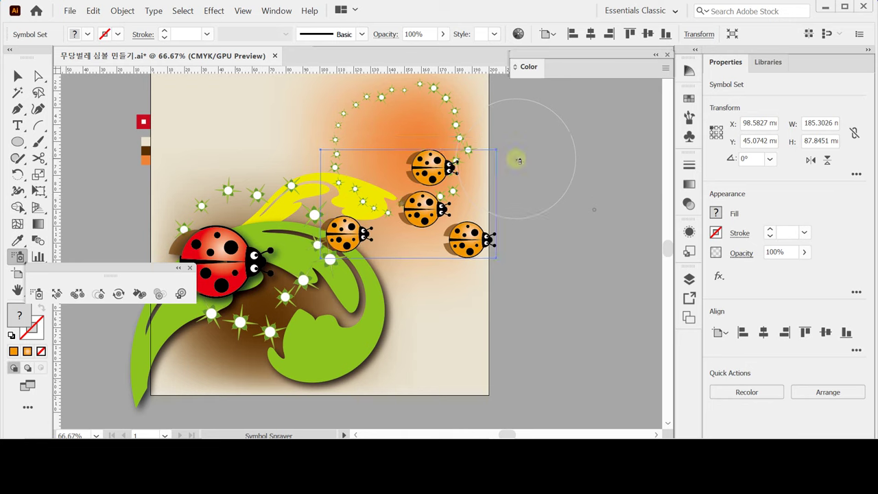
pyautogui.keyDown('alt'); pyautogui.click(429, 166); pyautogui.keyUp('alt')
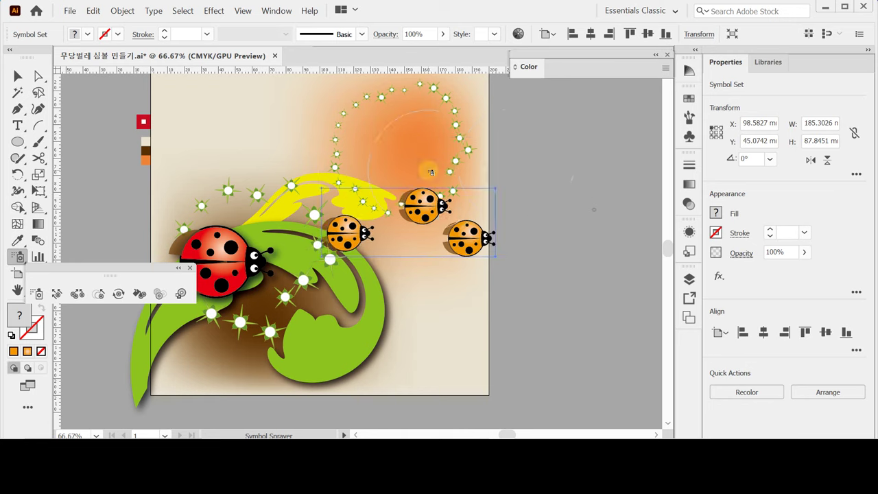
# Spray two more ladybugs near the artboard's edge, and delete the whole symbol set
pyautogui.click(488, 160)
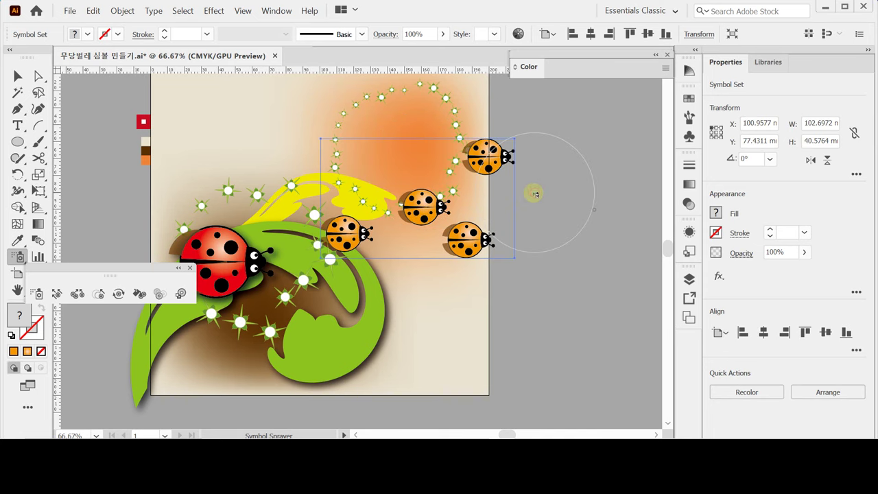
pyautogui.click(535, 192)
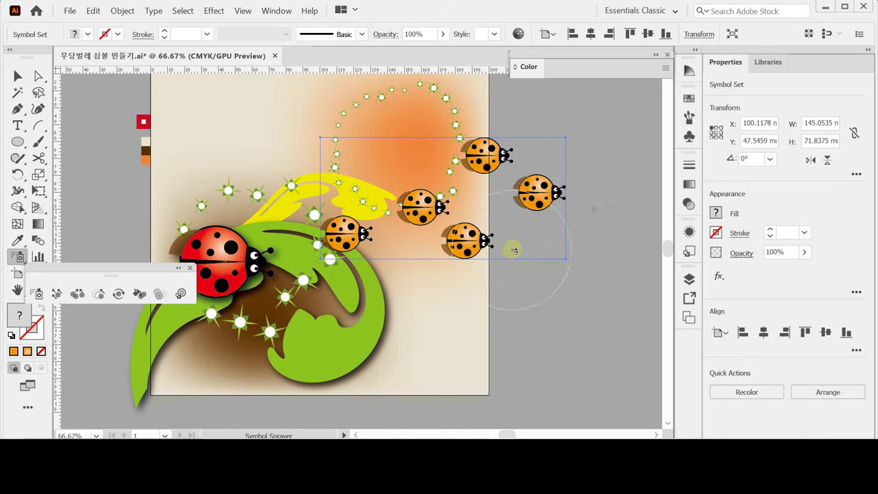
pyautogui.press('v')
pyautogui.moveTo(470, 241); pyautogui.dragTo(418, 234)
pyautogui.hotkey('shift', 's')
pyautogui.press('Delete')
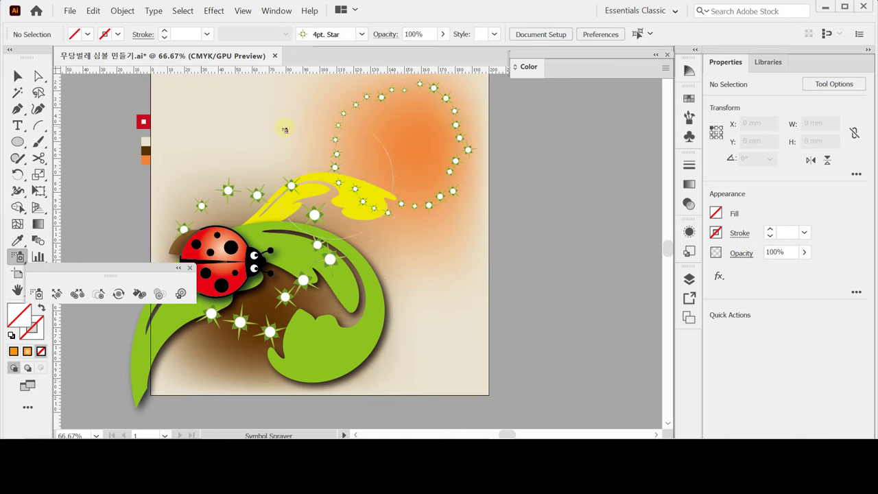
# Spray five 무당벌레2 ladybugs: above, on and beside the yellow leaf, on the lower green leaf and inside the star circle
pyautogui.click(270, 158)
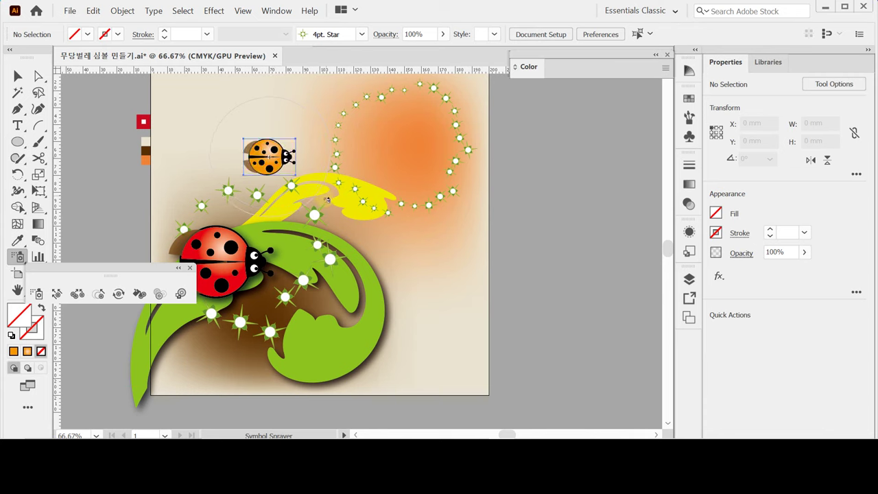
pyautogui.moveTo(364, 217); pyautogui.dragTo(400, 229)
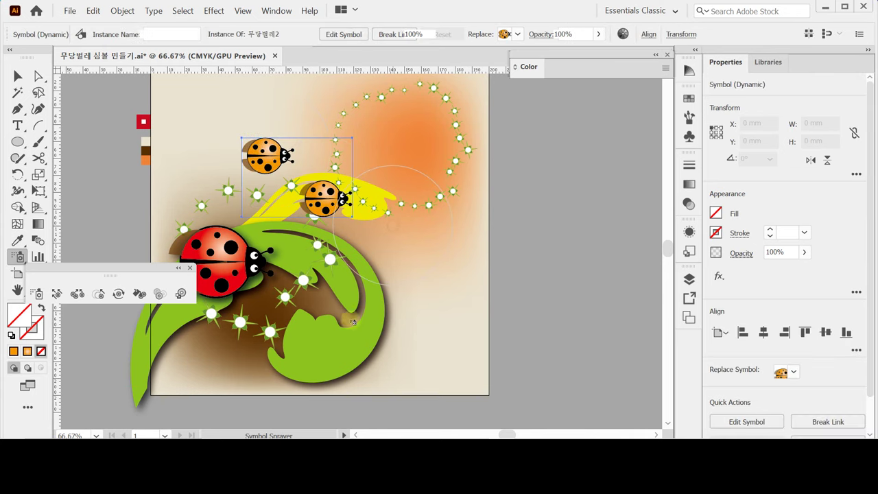
pyautogui.click(400, 229)
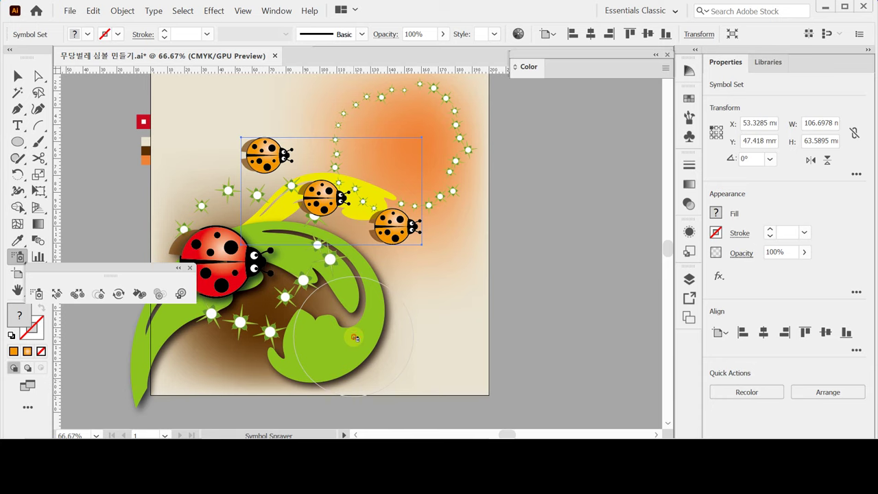
pyautogui.click(352, 336)
pyautogui.moveTo(456, 97)
pyautogui.mouseDown()
pyautogui.moveTo(436, 105)
pyautogui.moveTo(447, 141)
pyautogui.mouseUp()
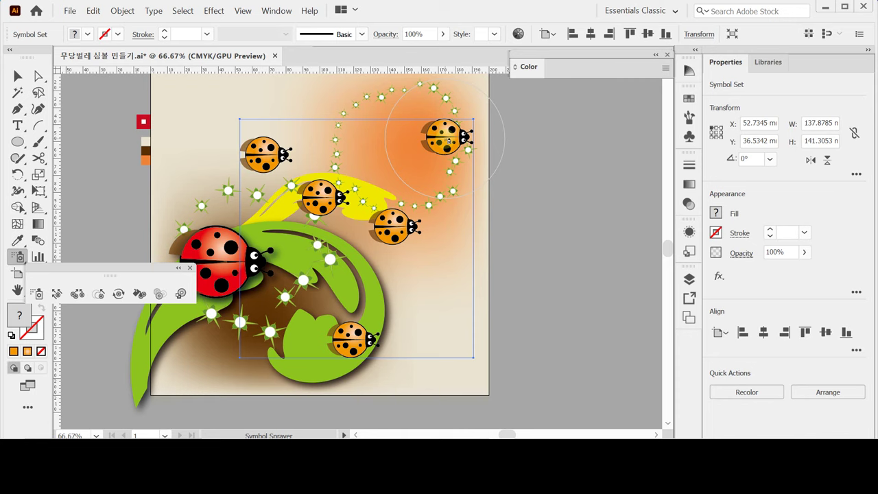
# Slightly enlarge the ladybug inside the star circle with the Symbol Sizer
pyautogui.moveTo(96, 271); pyautogui.dragTo(143, 135)
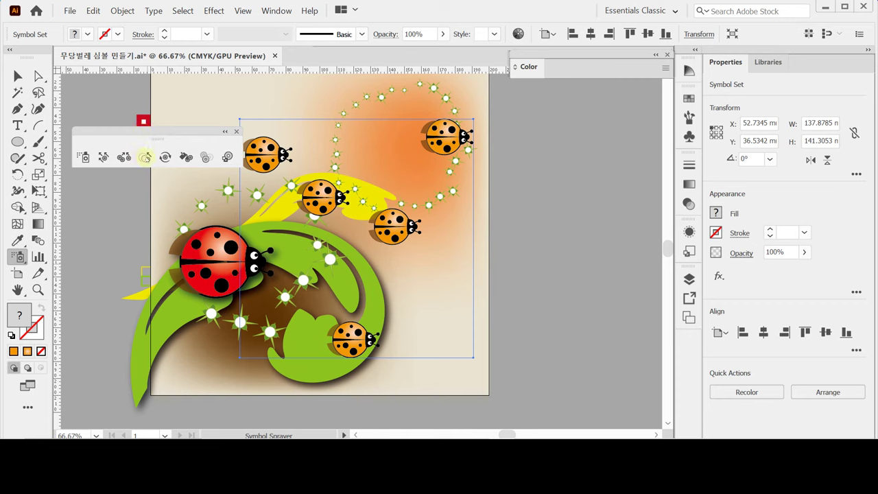
pyautogui.click(146, 157)
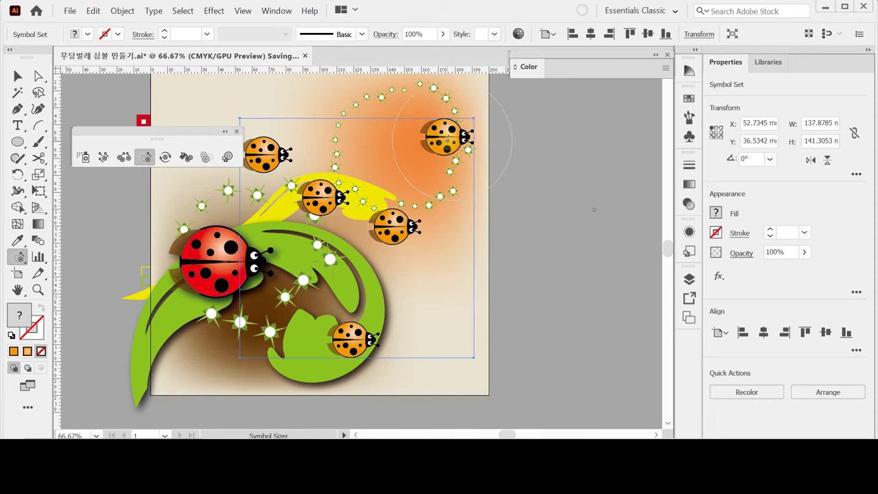
pyautogui.click(446, 139)
pyautogui.click(447, 139)
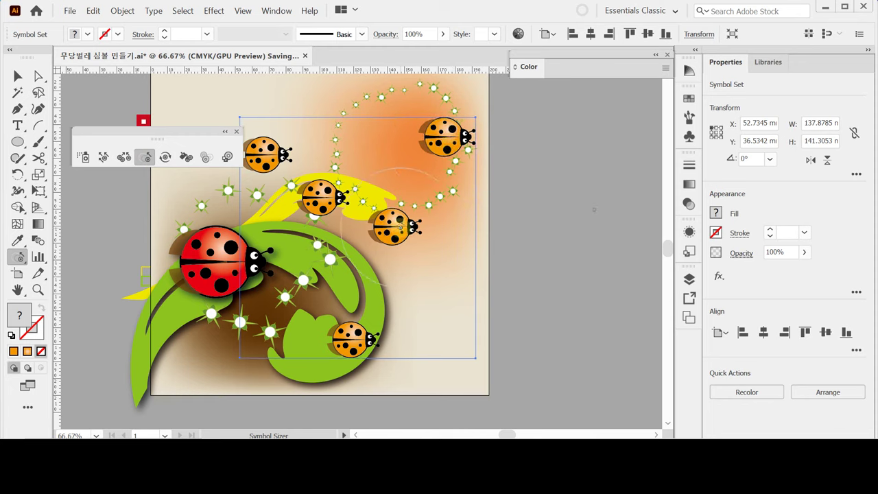
pyautogui.click(255, 152)
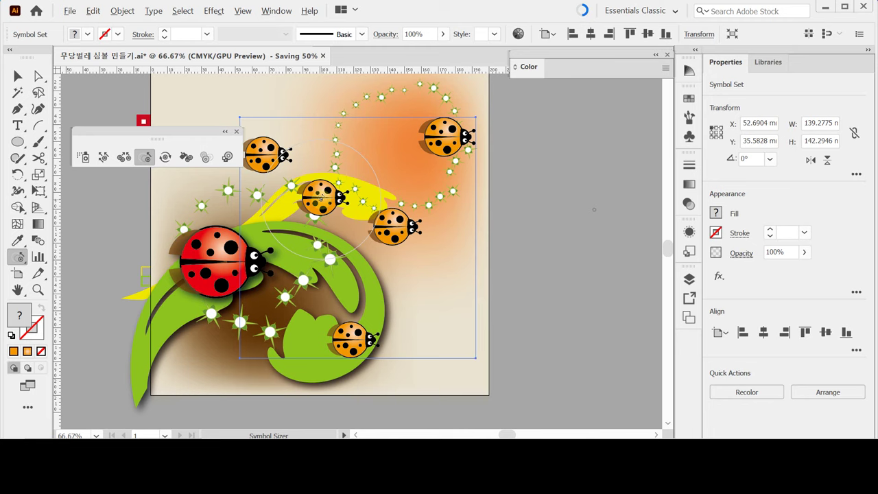
# Shrink the ladybug on the lower green leaf with the Symbol Sizer
pyautogui.keyDown('alt'); pyautogui.click(353, 343); pyautogui.keyUp('alt')
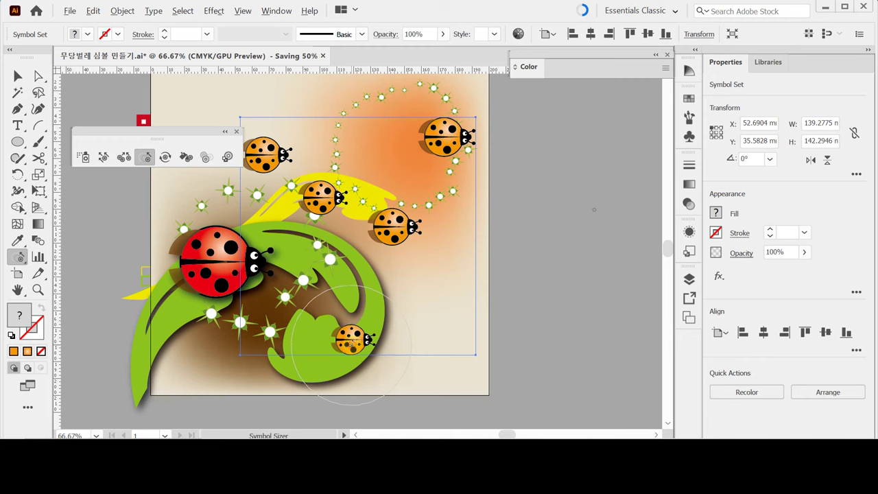
pyautogui.keyDown('alt'); pyautogui.click(350, 344); pyautogui.keyUp('alt')
pyautogui.keyDown('alt'); pyautogui.click(350, 344); pyautogui.keyUp('alt')
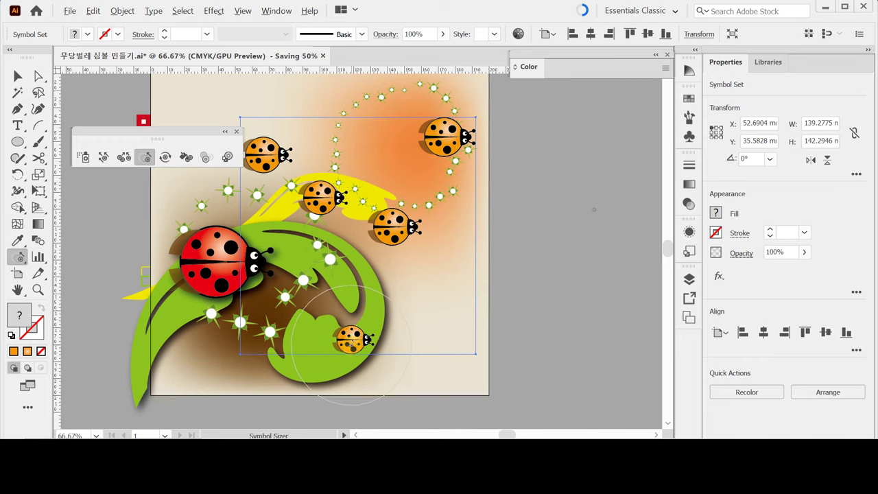
pyautogui.keyDown('alt'); pyautogui.click(351, 344); pyautogui.keyUp('alt')
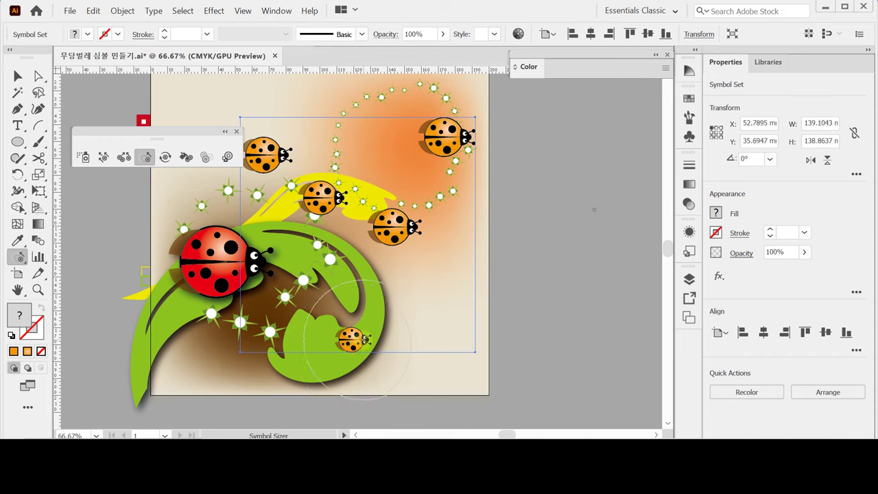
pyautogui.press('ctrl')
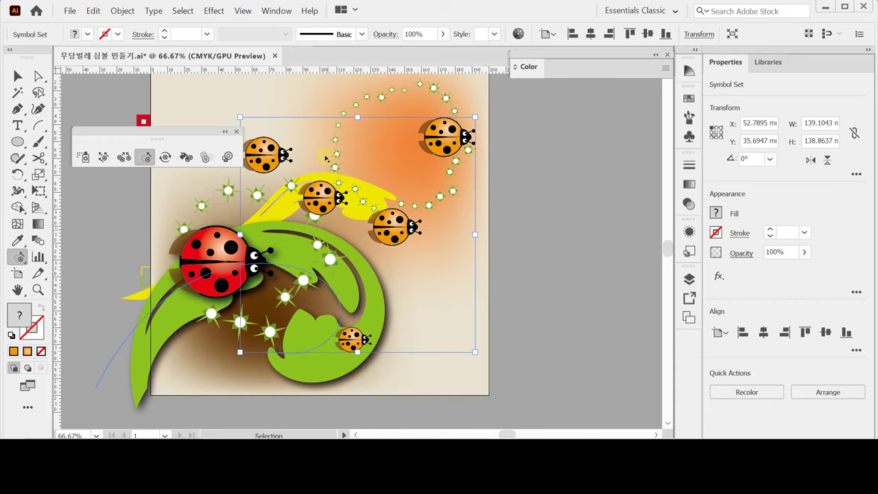
# Move the ladybug above the yellow leaf slightly down with the Symbol Shifter
pyautogui.click(104, 157)
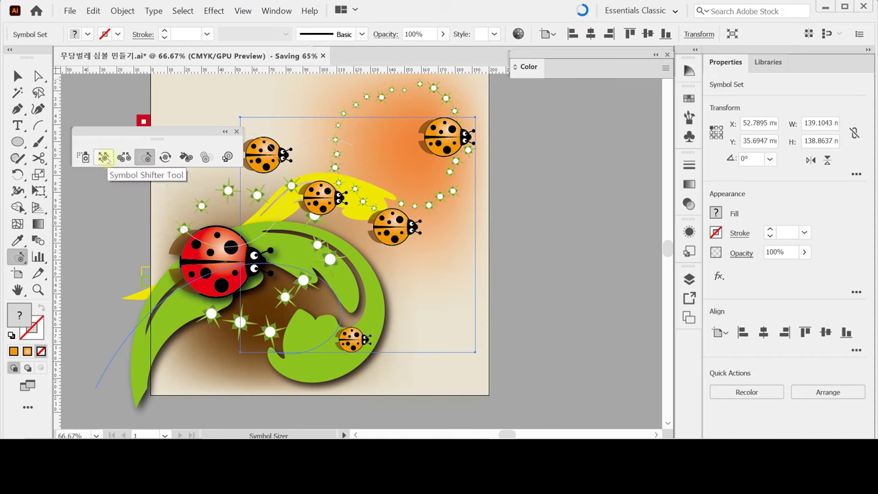
pyautogui.click(104, 158)
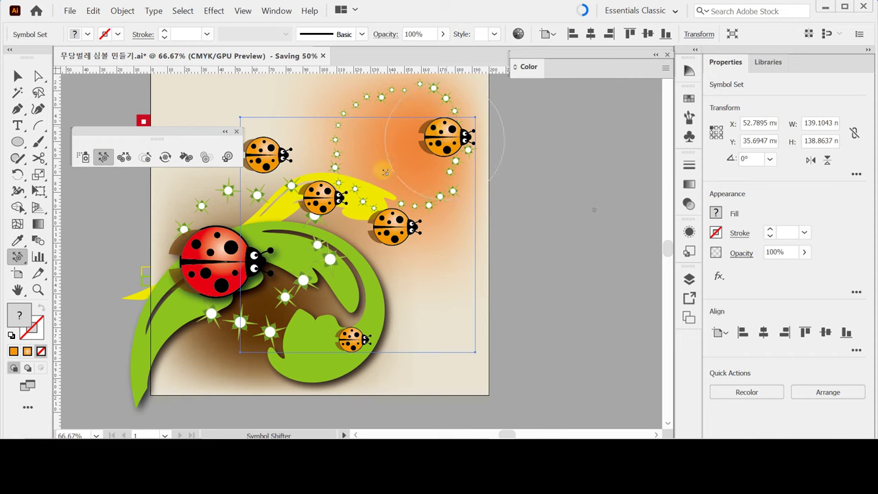
pyautogui.moveTo(269, 153); pyautogui.dragTo(259, 159)
pyautogui.moveTo(269, 206); pyautogui.dragTo(270, 213)
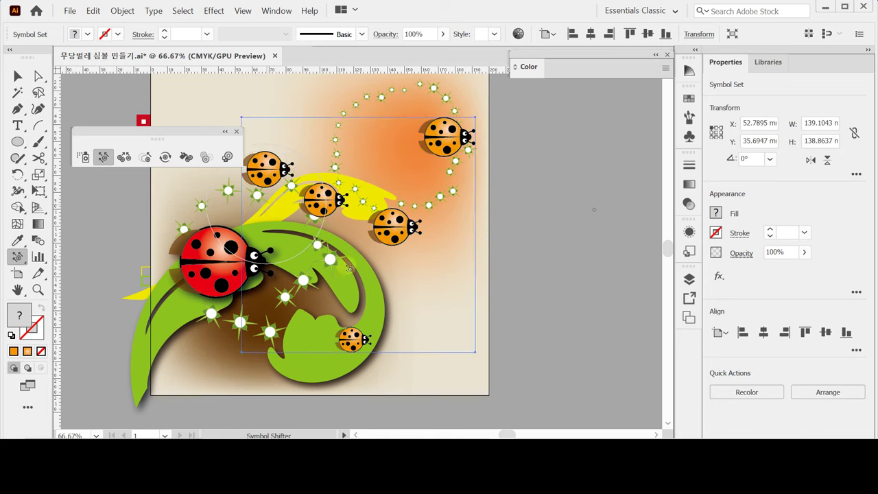
# Shift the ladybug on the yellow leaf down onto the green leaf
pyautogui.moveTo(328, 204)
pyautogui.mouseDown()
pyautogui.moveTo(307, 263)
pyautogui.moveTo(318, 206)
pyautogui.mouseUp()
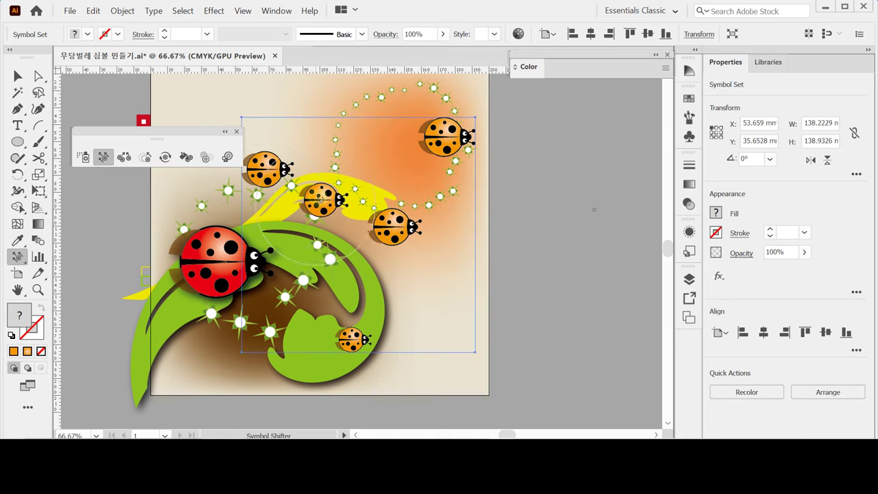
pyautogui.moveTo(318, 248)
pyautogui.mouseDown()
pyautogui.moveTo(322, 268)
pyautogui.moveTo(326, 255)
pyautogui.moveTo(312, 273)
pyautogui.mouseUp()
pyautogui.moveTo(319, 207); pyautogui.dragTo(326, 212)
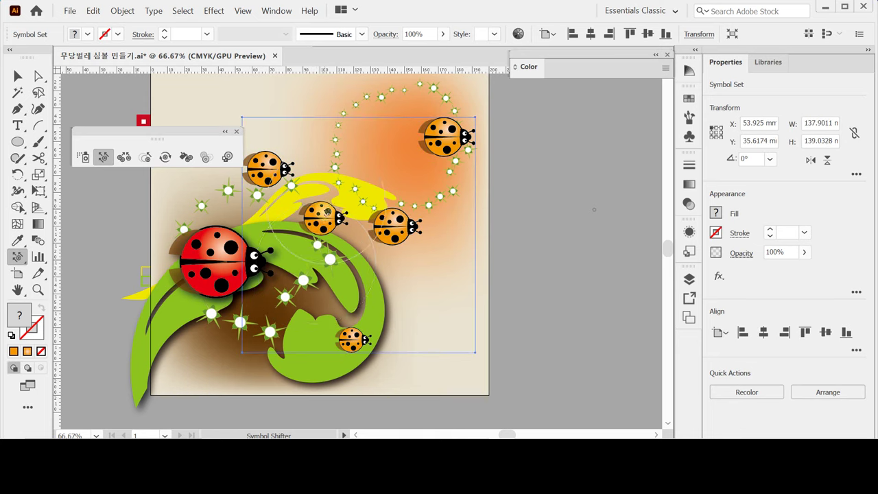
pyautogui.moveTo(323, 243); pyautogui.dragTo(320, 270)
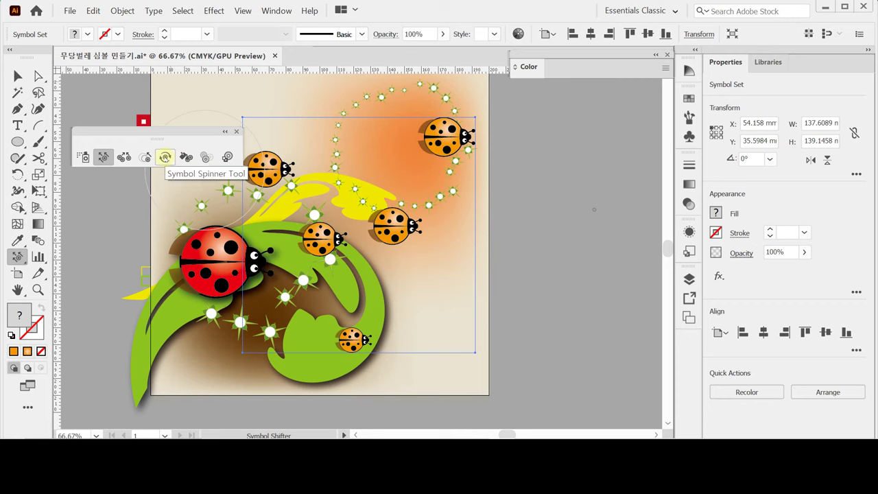
# Rotate the orange ladybugs on and around the leaves with the Symbol Spinner, undoing an unwanted spin beside the yellow leaf
pyautogui.click(165, 157)
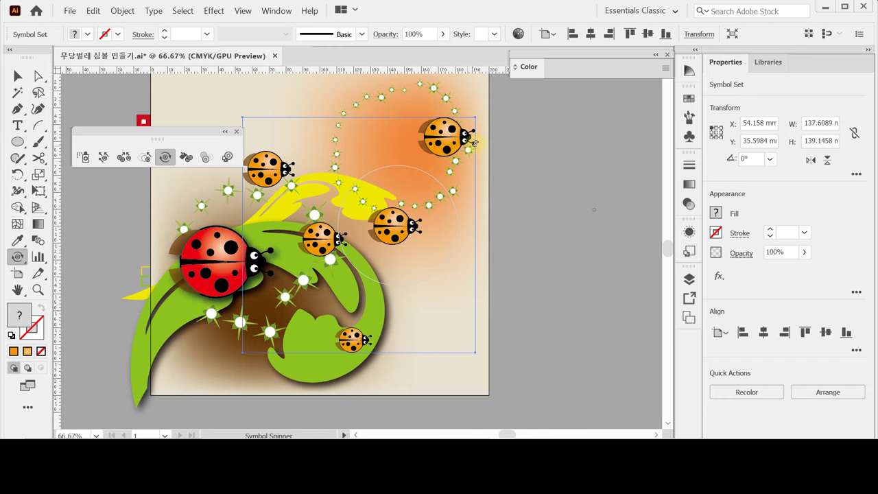
pyautogui.moveTo(469, 146)
pyautogui.mouseDown()
pyautogui.moveTo(453, 152)
pyautogui.moveTo(436, 141)
pyautogui.moveTo(483, 147)
pyautogui.moveTo(493, 182)
pyautogui.moveTo(394, 221)
pyautogui.mouseUp()
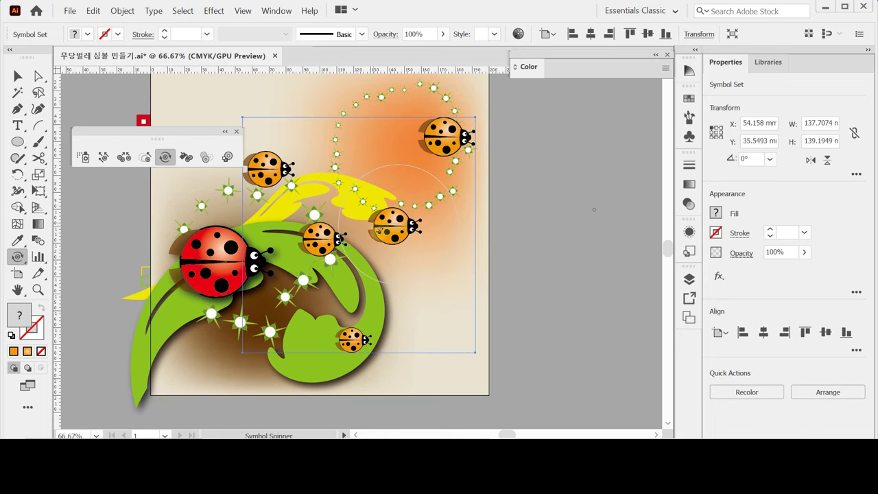
pyautogui.moveTo(334, 232)
pyautogui.mouseDown()
pyautogui.moveTo(299, 215)
pyautogui.moveTo(327, 232)
pyautogui.moveTo(342, 229)
pyautogui.moveTo(318, 217)
pyautogui.moveTo(290, 227)
pyautogui.moveTo(316, 240)
pyautogui.mouseUp()
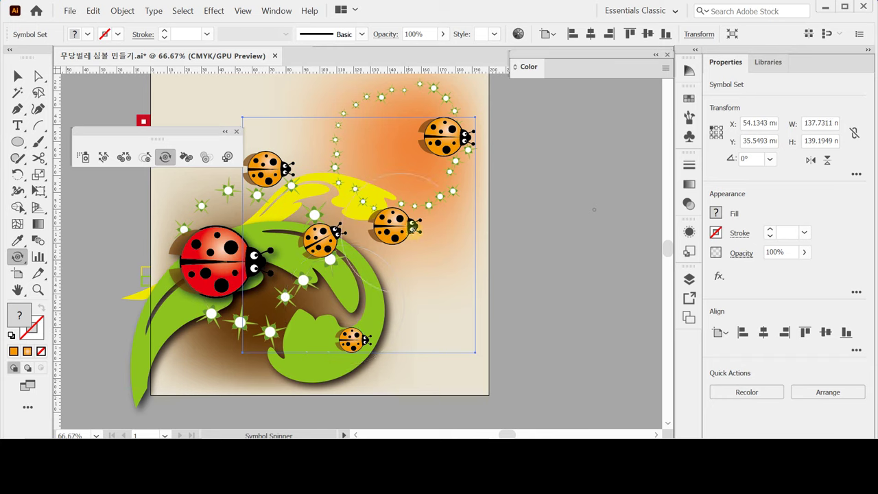
pyautogui.moveTo(405, 204)
pyautogui.mouseDown()
pyautogui.moveTo(429, 229)
pyautogui.moveTo(412, 225)
pyautogui.moveTo(406, 190)
pyautogui.moveTo(412, 231)
pyautogui.moveTo(405, 203)
pyautogui.mouseUp()
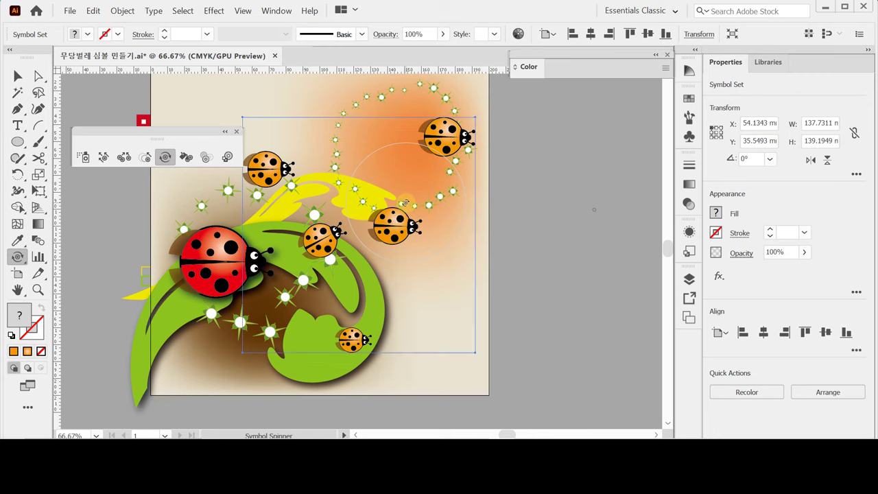
pyautogui.hotkey('ctrl', 'z')
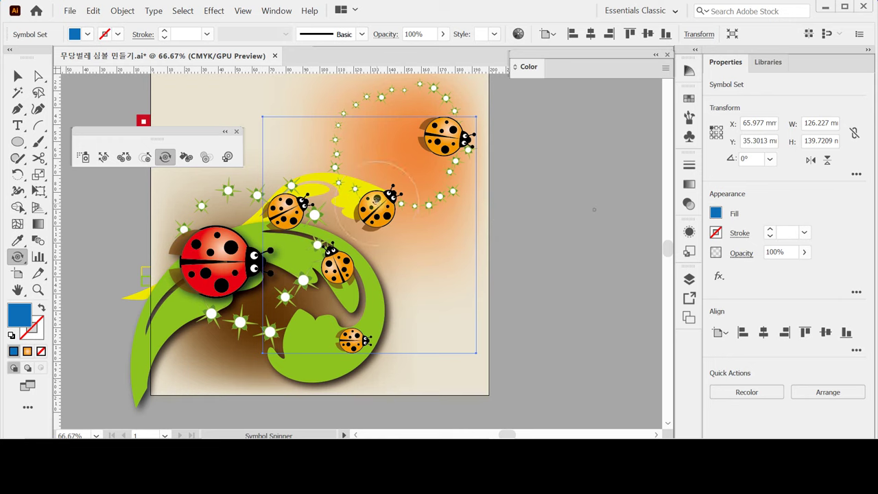
# Check the Symbol Spinner's tool options, accept them and save the document
pyautogui.doubleClick(165, 157)
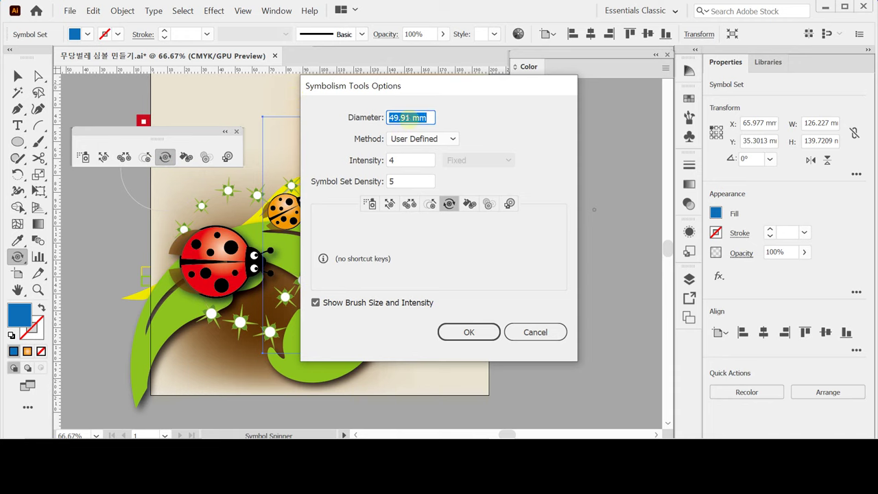
pyautogui.press('Return')
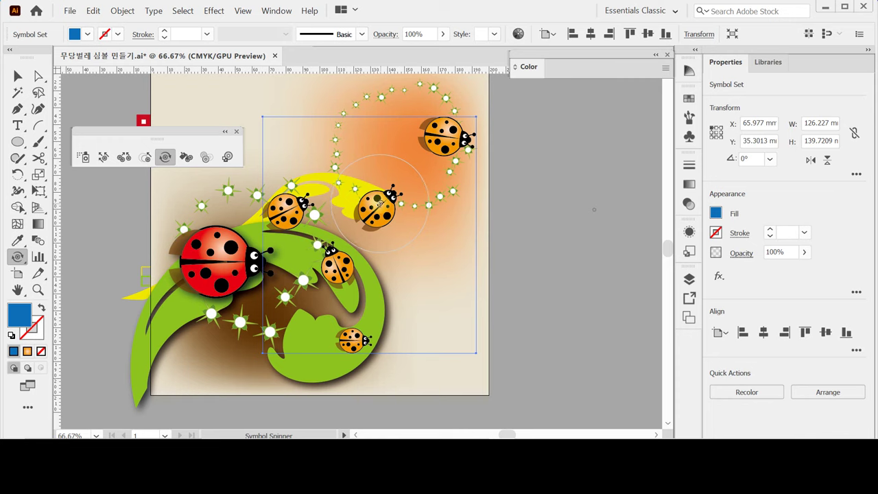
pyautogui.press('ctrl')
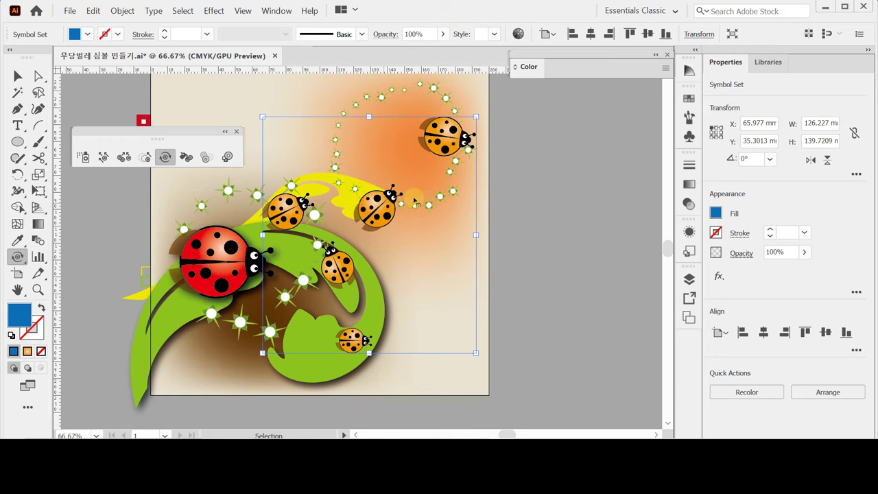
pyautogui.hotkey('ctrl', 's')
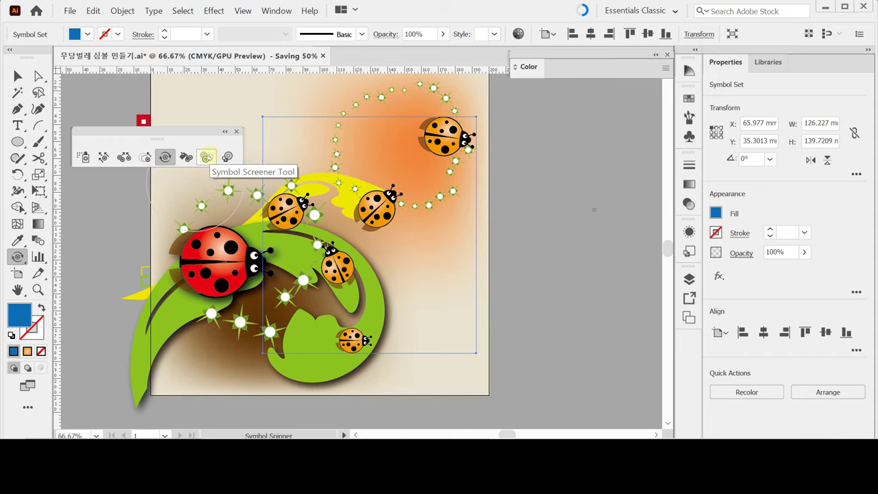
# Make the ladybugs on the yellow leaf and inside the star circle semi-transparent with the Symbol Screener
pyautogui.click(206, 157)
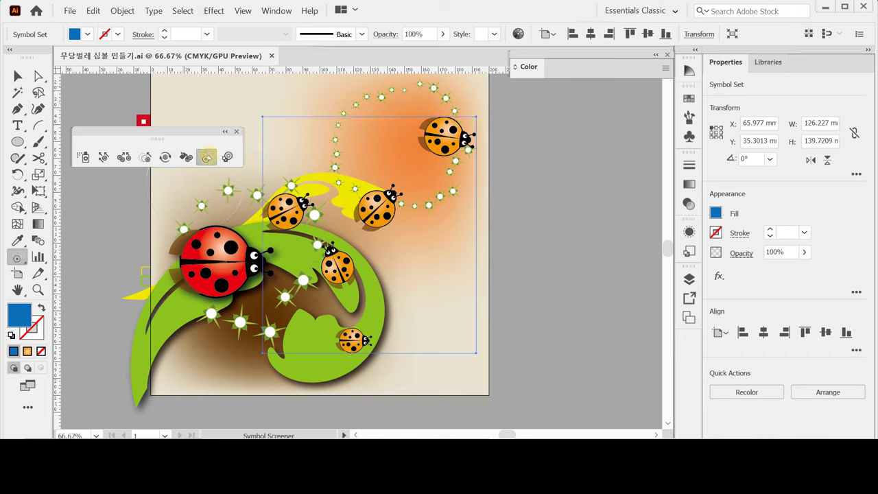
pyautogui.moveTo(283, 213); pyautogui.dragTo(286, 212)
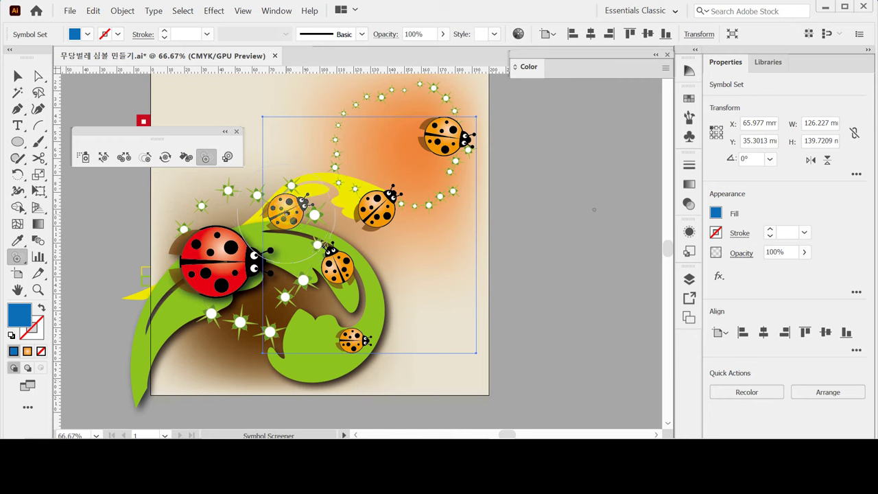
pyautogui.click(287, 213)
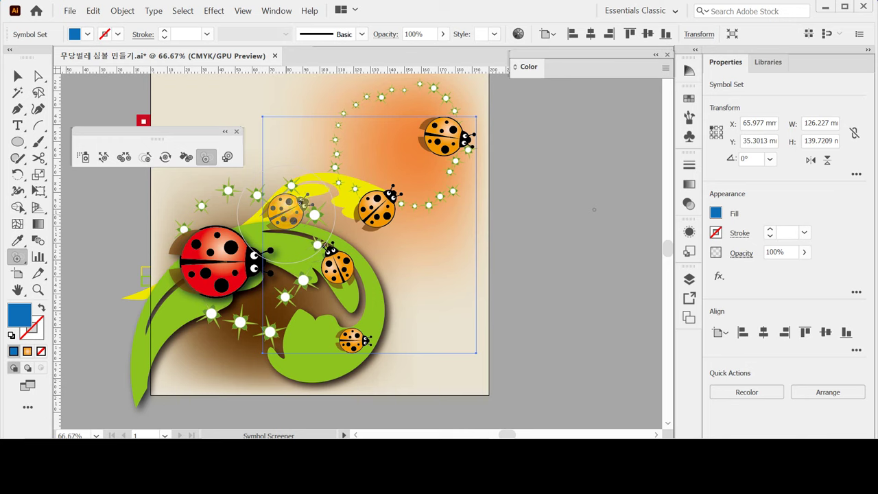
pyautogui.click(443, 140)
pyautogui.moveTo(444, 140); pyautogui.dragTo(442, 140)
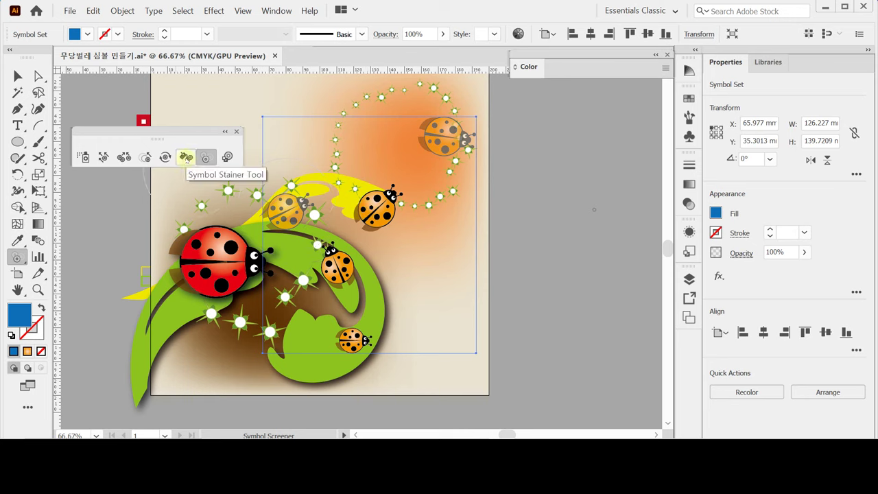
# Tint the small ladybug on the lower green leaf with the blue fill colour using the Symbol Stainer
pyautogui.click(186, 157)
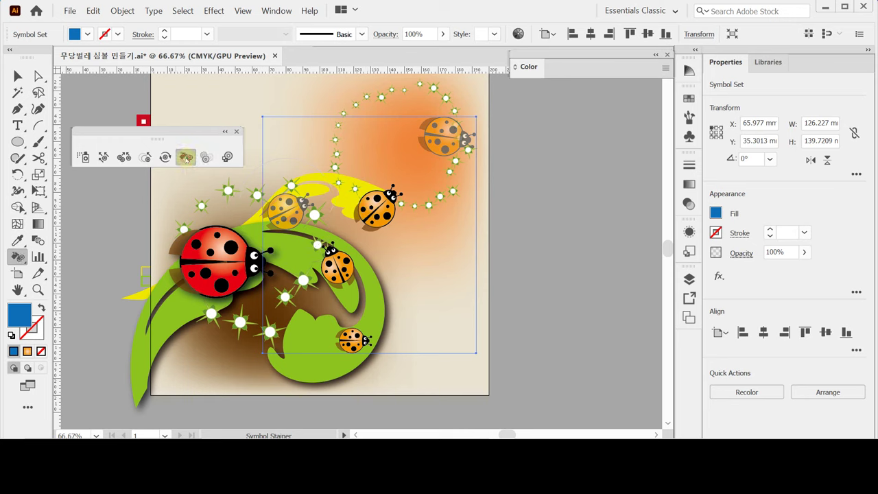
pyautogui.click(688, 99)
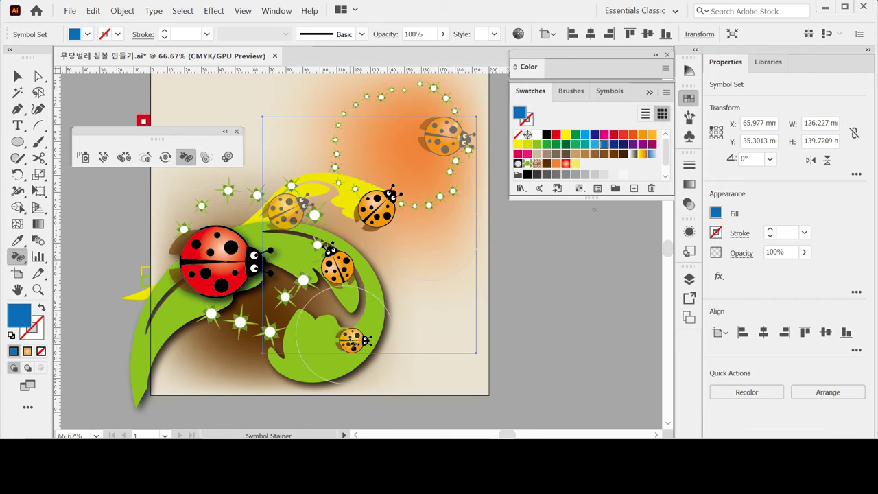
pyautogui.click(351, 341)
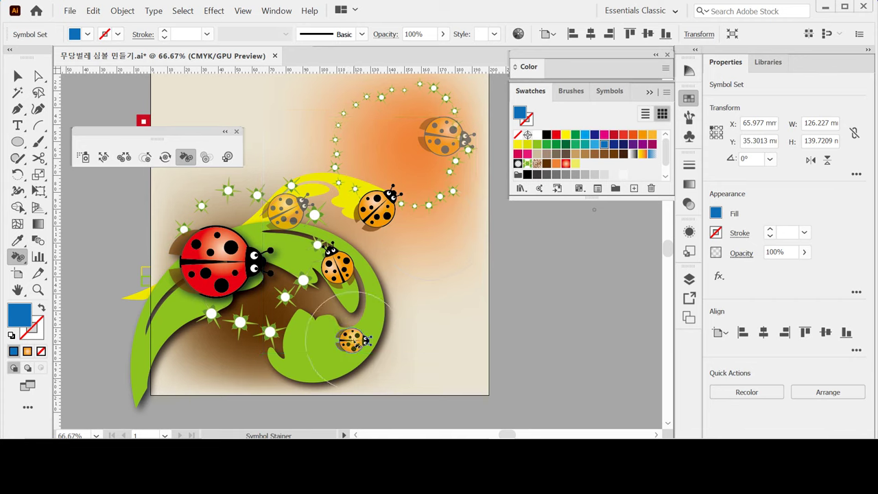
pyautogui.moveTo(351, 341); pyautogui.dragTo(350, 340)
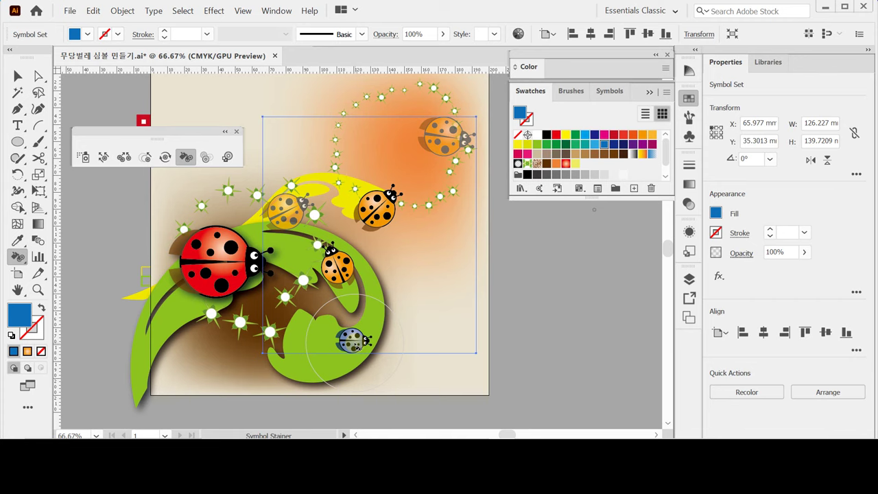
pyautogui.click(351, 341)
pyautogui.moveTo(351, 341); pyautogui.dragTo(355, 345)
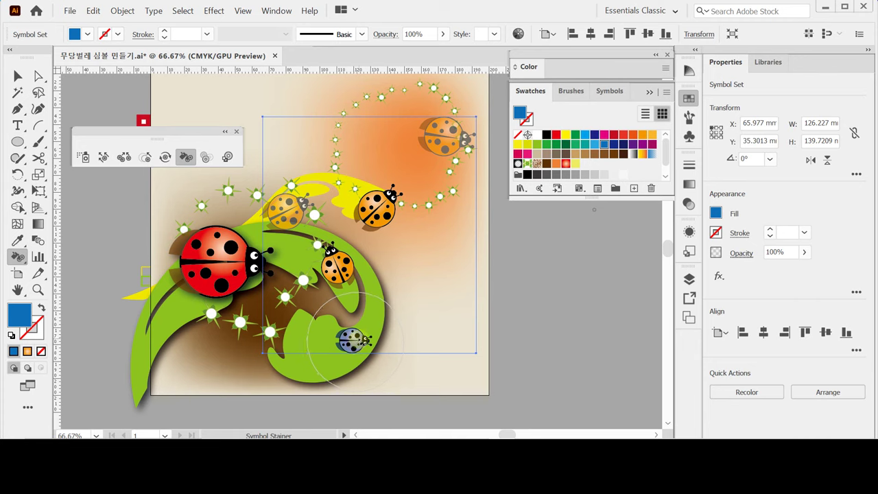
pyautogui.click(360, 340)
pyautogui.click(365, 338)
pyautogui.press('ctrl')
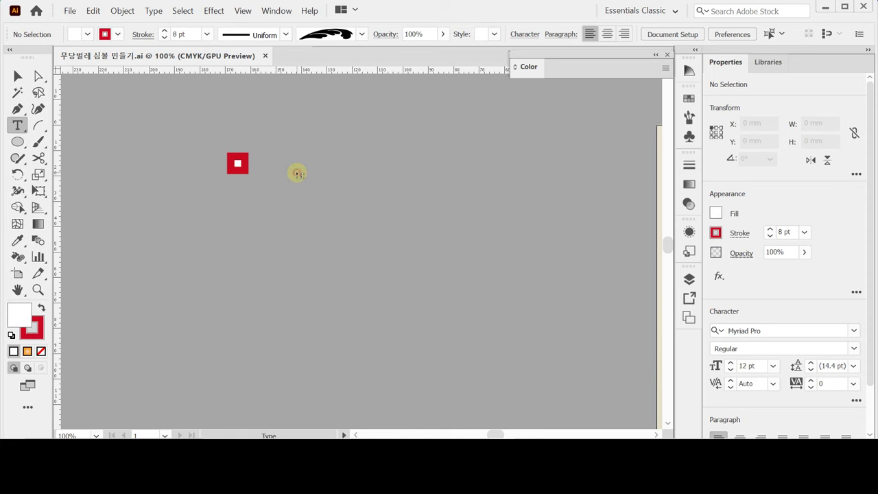
# Start a point text object beside the red square off the artboard and set its font to Arial Bold
pyautogui.click(297, 175)
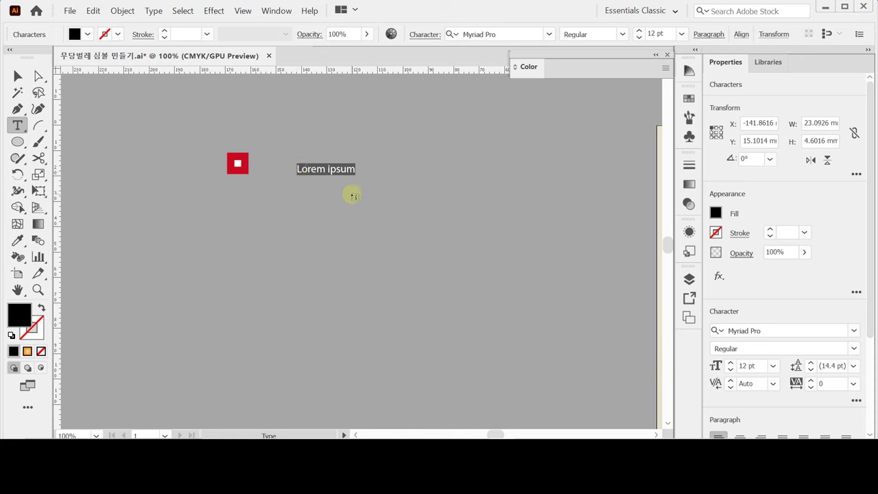
pyautogui.hotkey('ctrl', 't')
pyautogui.press('Escape')
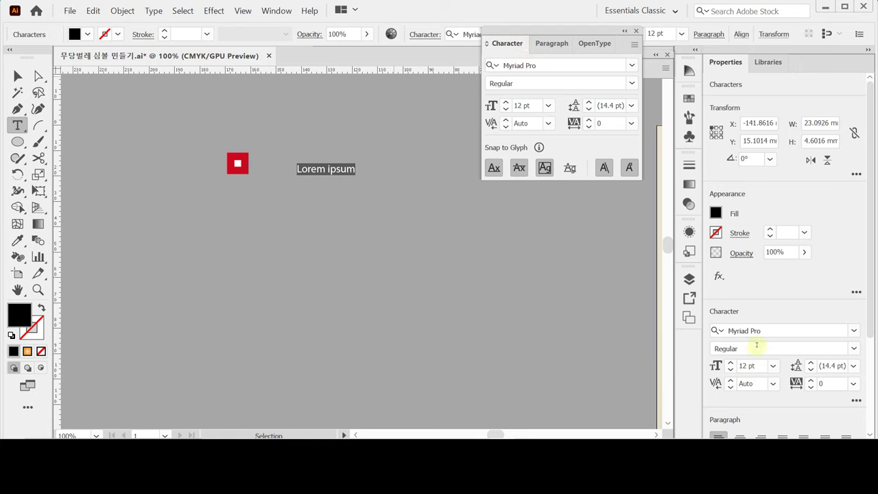
pyautogui.doubleClick(543, 66)
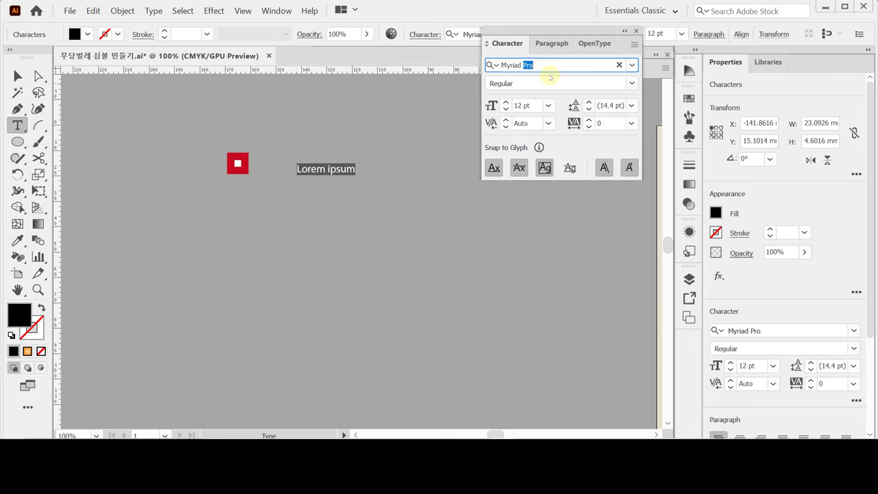
pyautogui.tripleClick(548, 64)
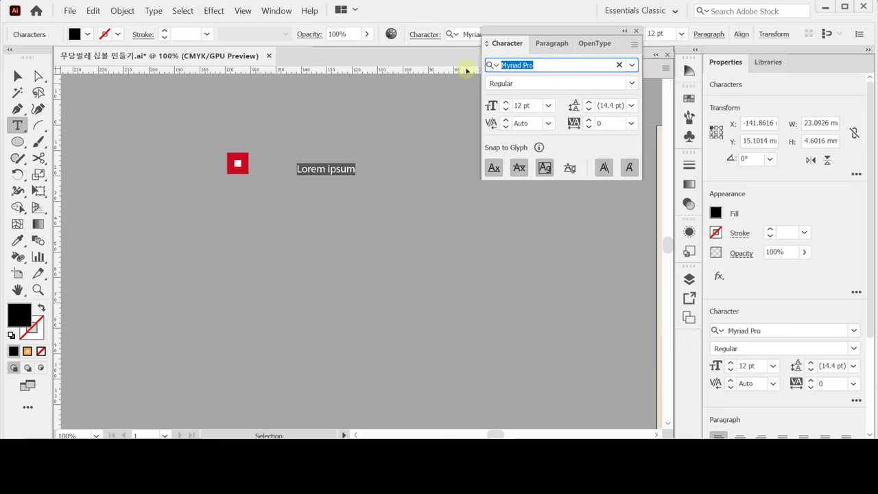
pyautogui.write('ar')
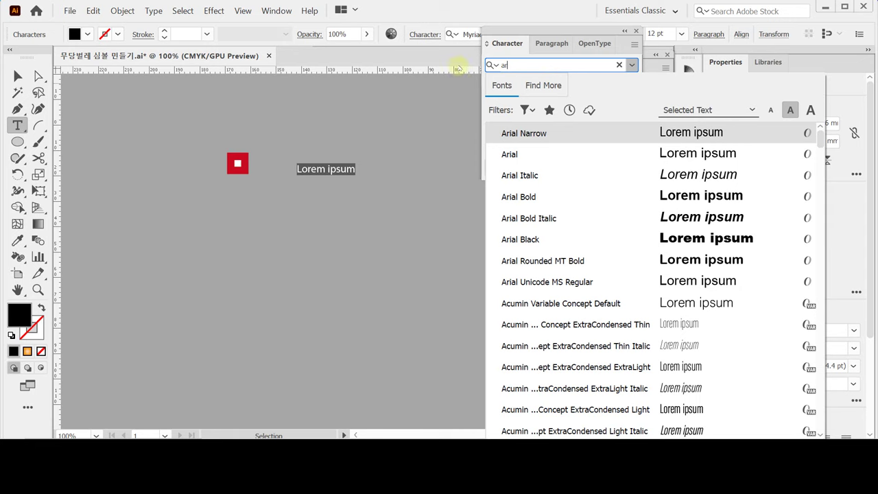
pyautogui.press('Down')
pyautogui.press('Down')
pyautogui.press('Down')
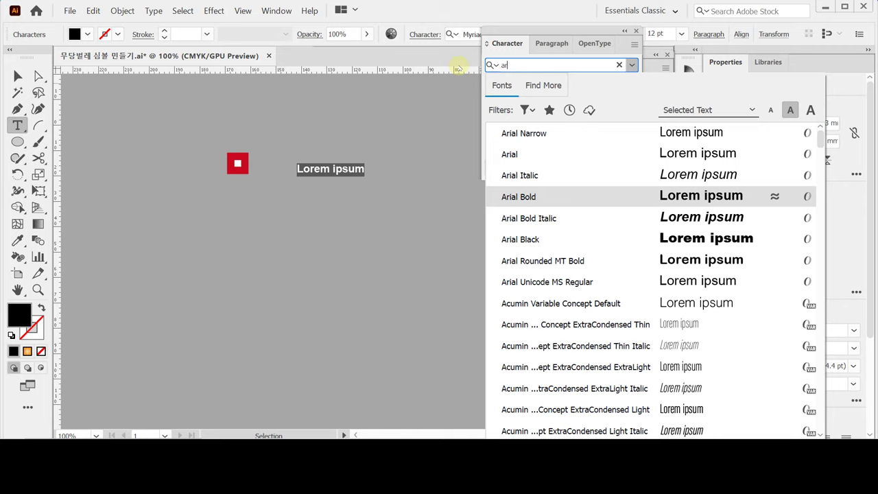
pyautogui.press('Return')
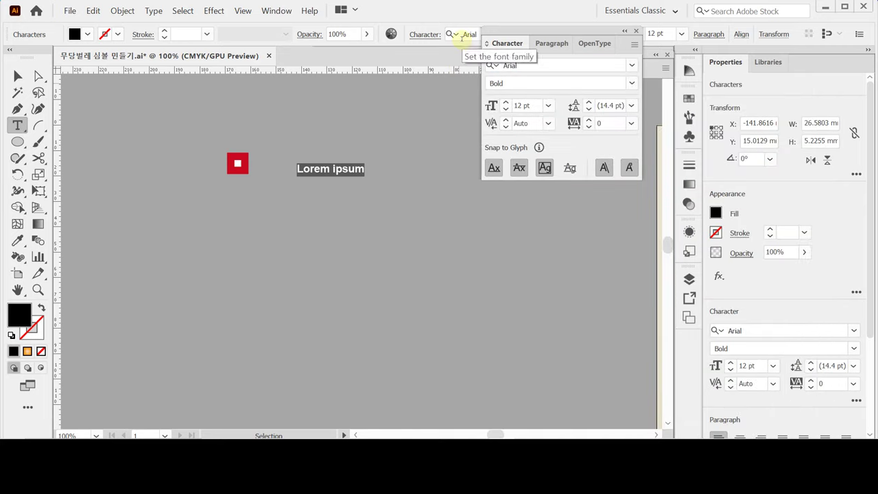
# Set the font size to 40 pt and replace the placeholder text with LADY BUG
pyautogui.press('Tab')
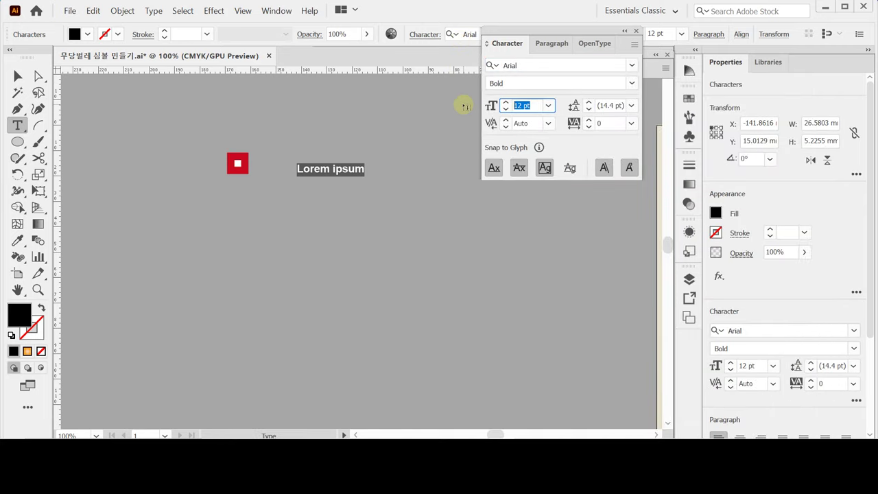
pyautogui.write('40')
pyautogui.press('Return')
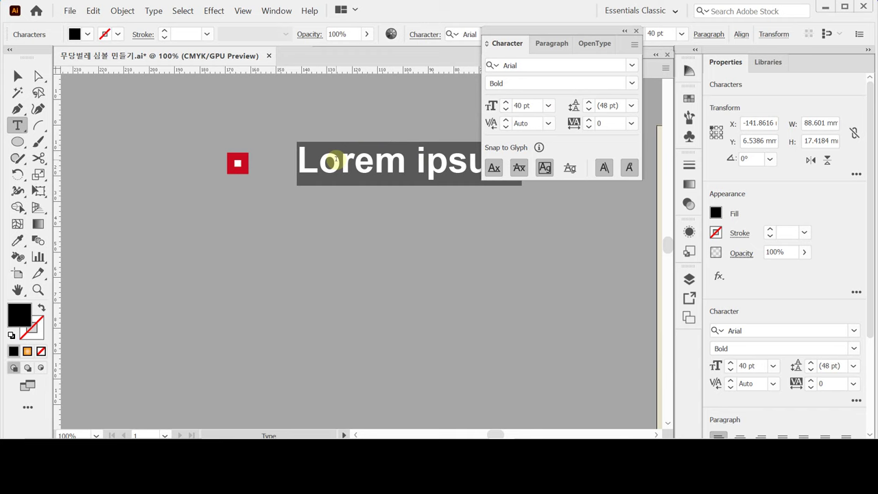
pyautogui.write('LA')
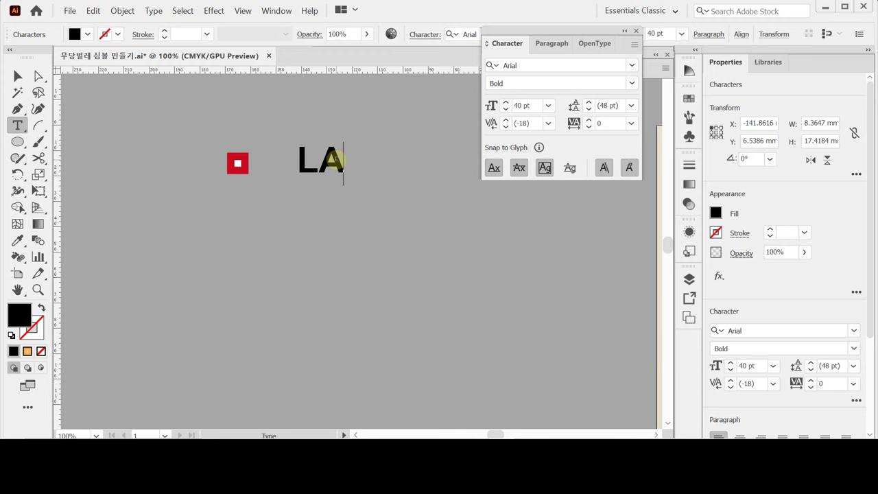
pyautogui.write('DY')
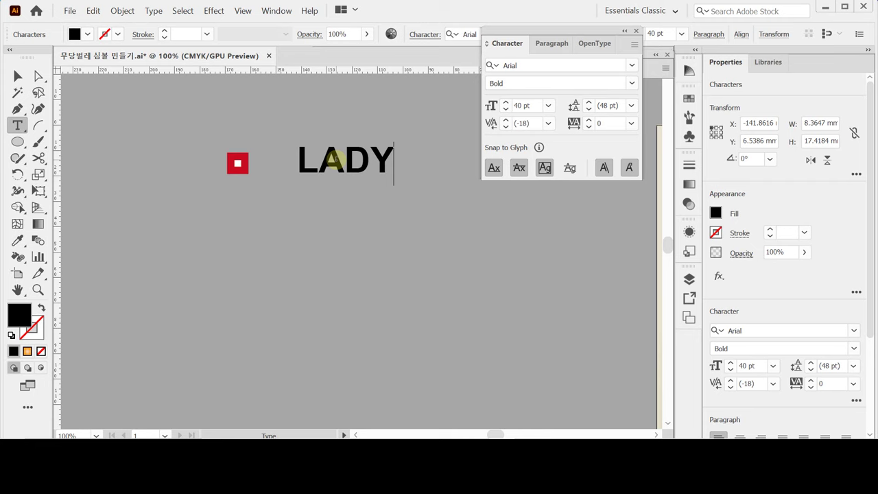
pyautogui.write(' BUG')
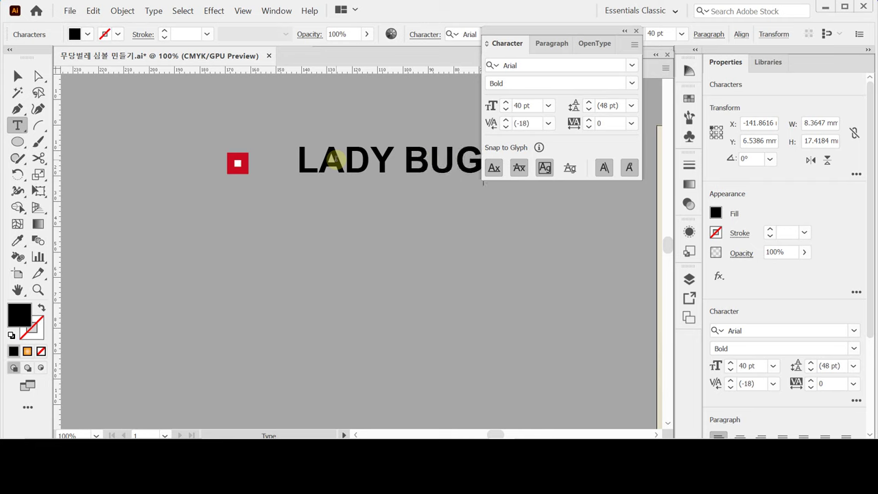
# Move the LADY BUG text below the red square and copy the square's white fill and 8 pt red stroke onto it
pyautogui.moveTo(377, 167); pyautogui.dragTo(348, 251)
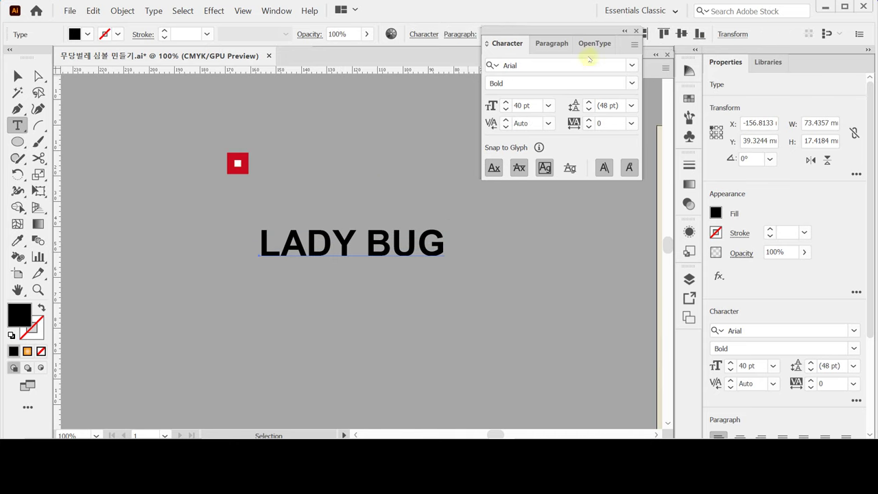
pyautogui.hotkey('ctrl', 't')
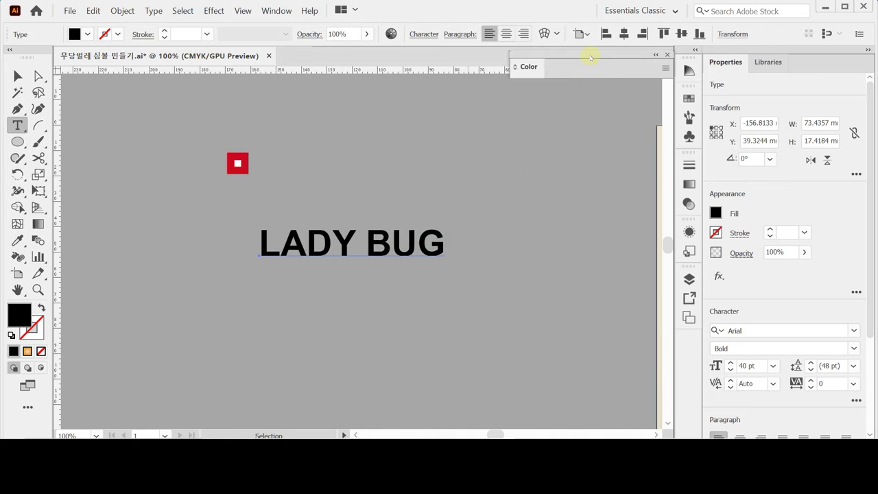
pyautogui.press('i')
pyautogui.click(238, 164)
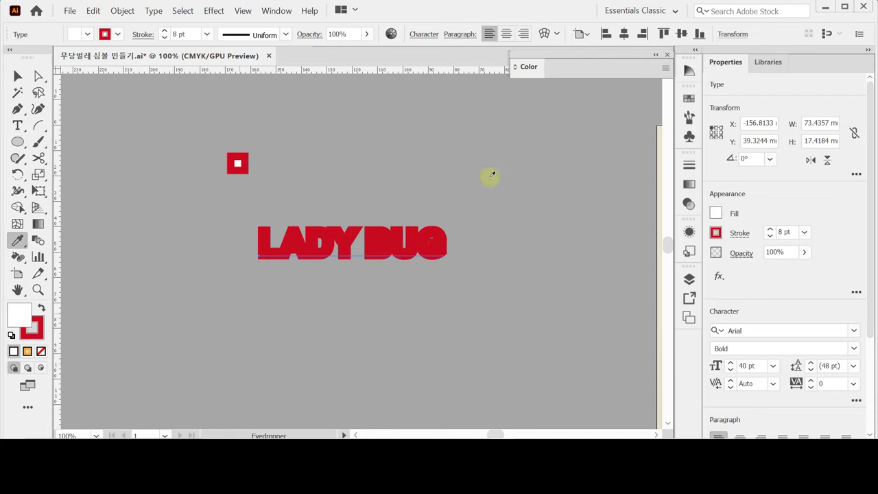
pyautogui.click(529, 78)
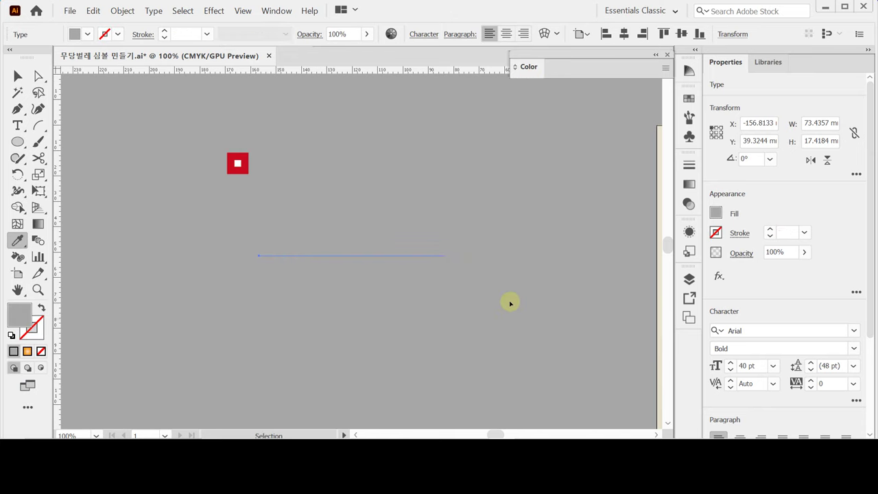
pyautogui.hotkey('ctrl', 'z')
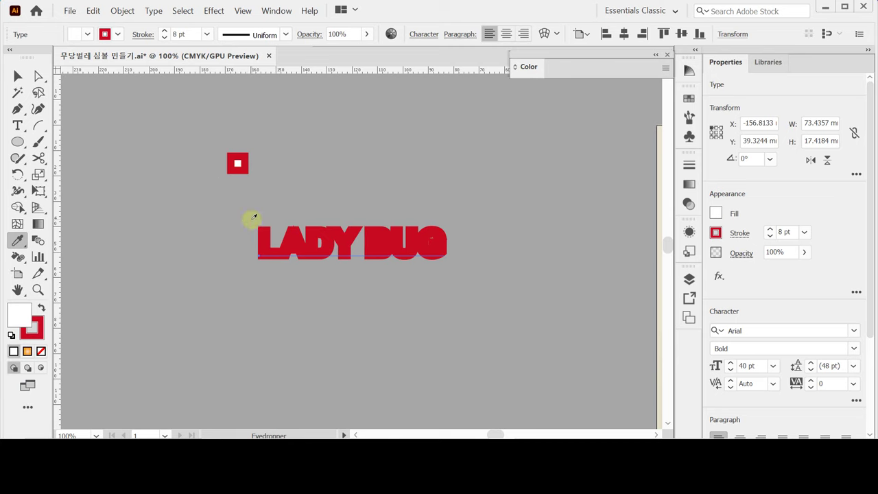
# Copy the LADY BUG text and paste the duplicate directly in front of the original
pyautogui.click(18, 74)
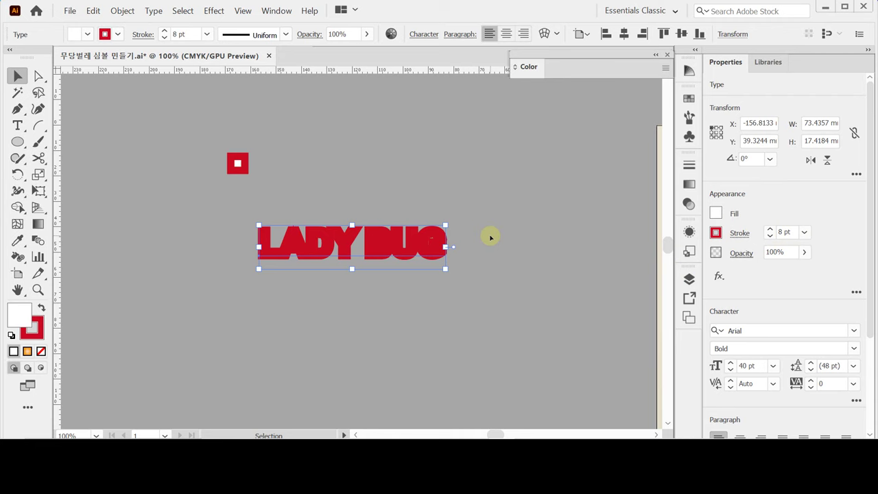
pyautogui.press('a')
pyautogui.press('v')
pyautogui.press('a')
pyautogui.press('v')
pyautogui.click(94, 11)
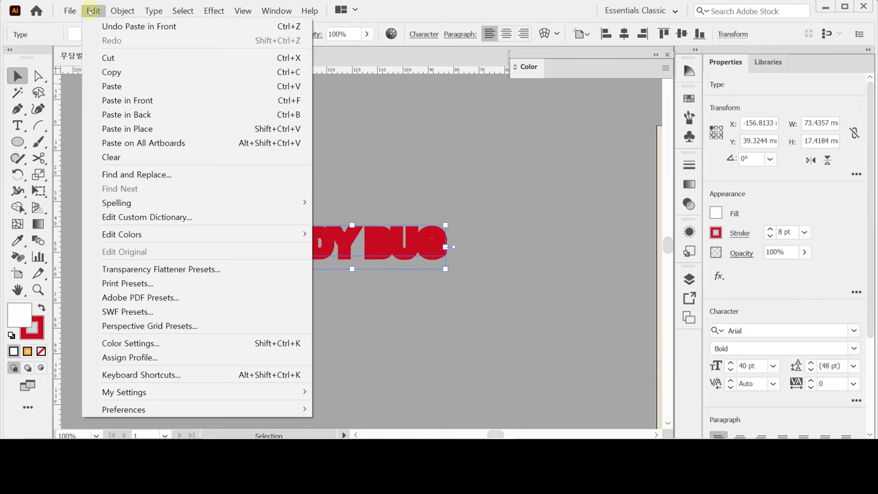
pyautogui.click(93, 11)
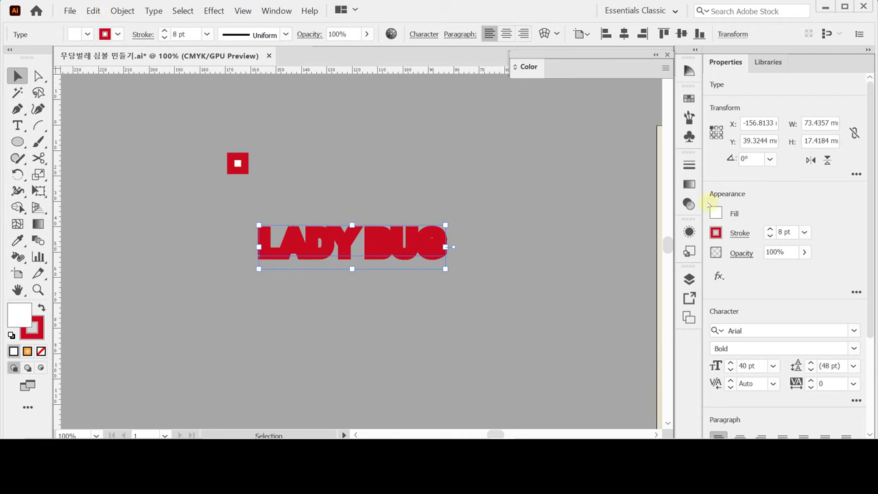
# Remove the stroke from the front copy of the LADY BUG text by setting it to None
pyautogui.click(739, 234)
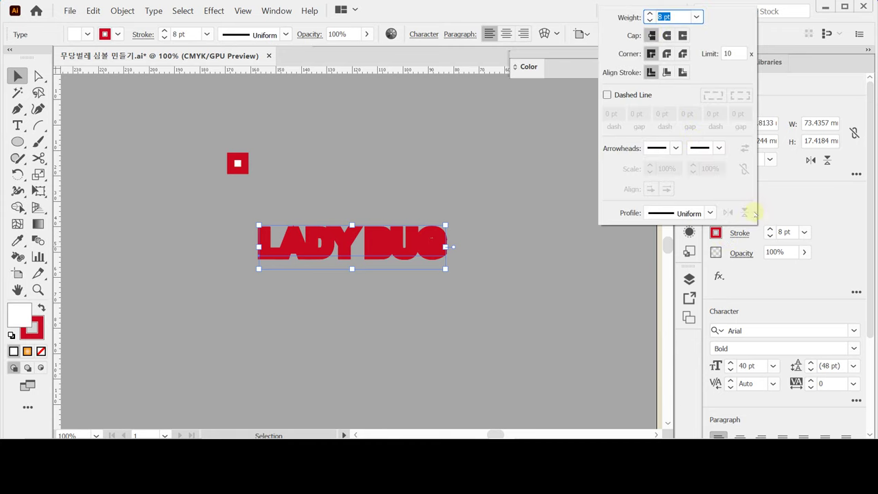
pyautogui.click(713, 233)
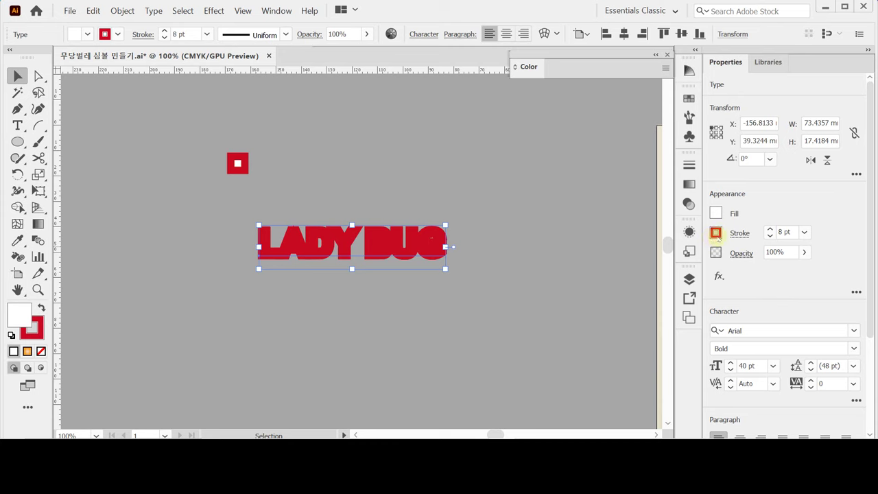
pyautogui.click(715, 233)
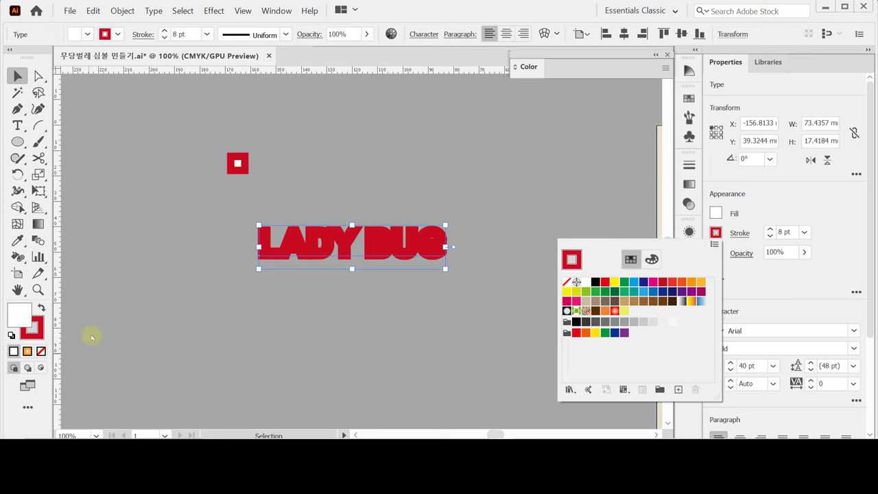
pyautogui.click(566, 282)
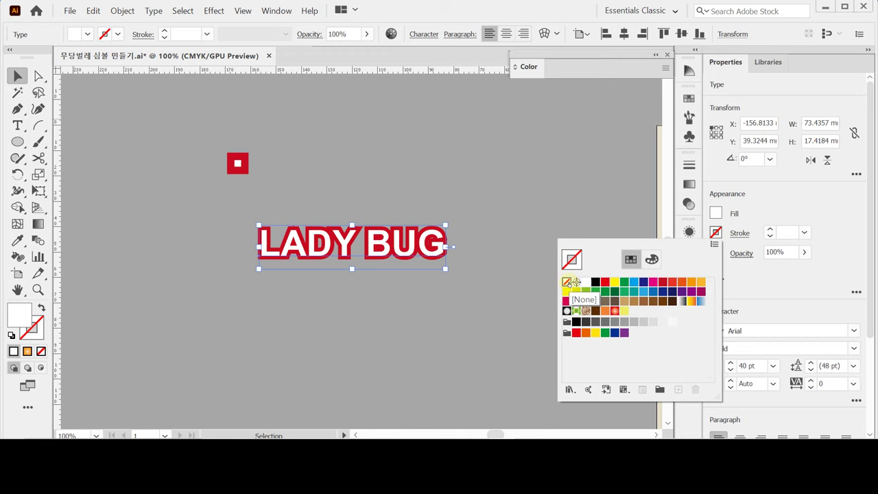
pyautogui.click(771, 205)
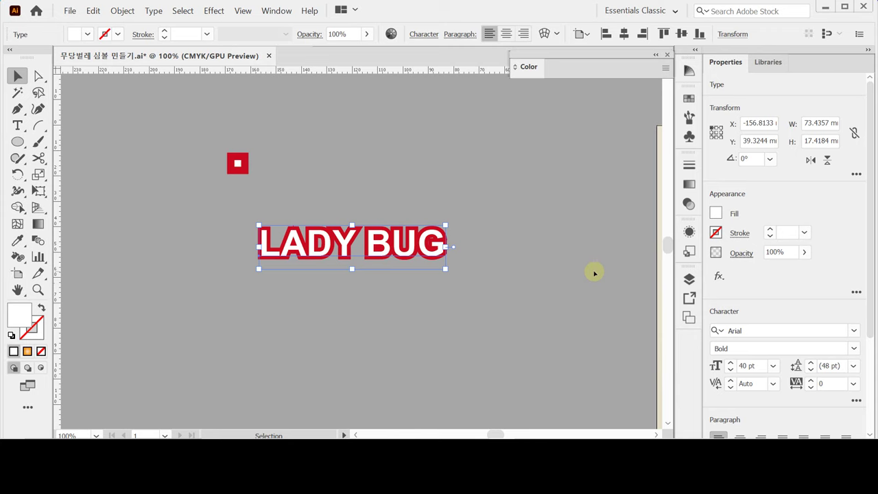
# Save the document with the front copy of the text kept selected
pyautogui.press('a')
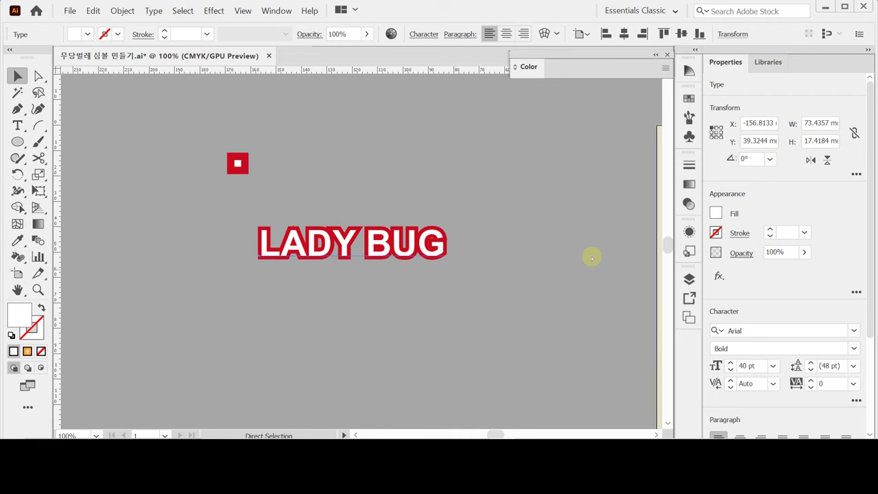
pyautogui.press('v')
pyautogui.hotkey('ctrl', 's')
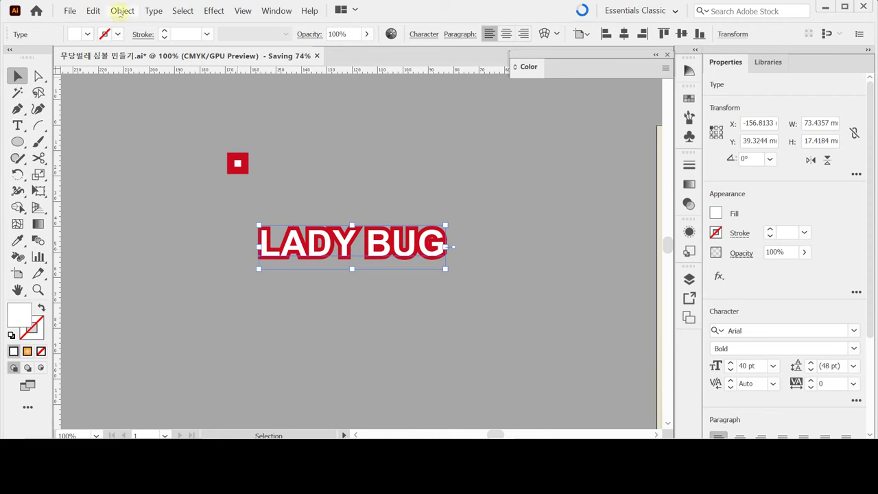
pyautogui.click(123, 11)
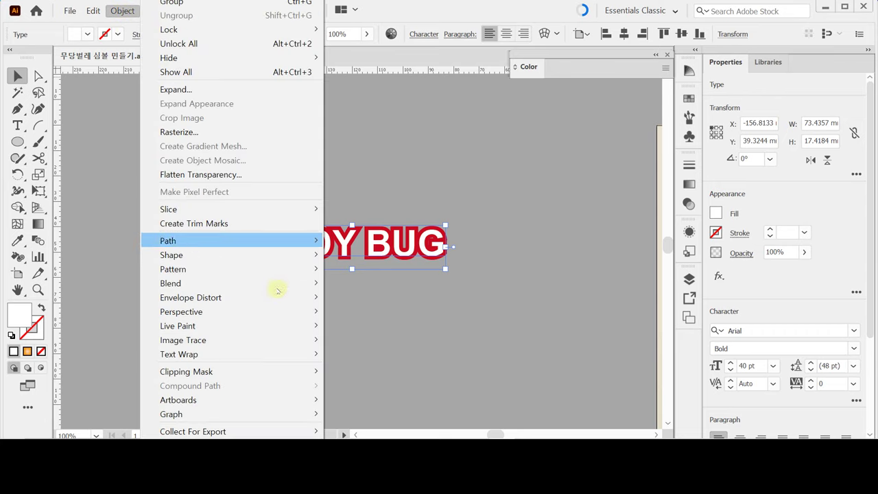
pyautogui.moveTo(300, 294)
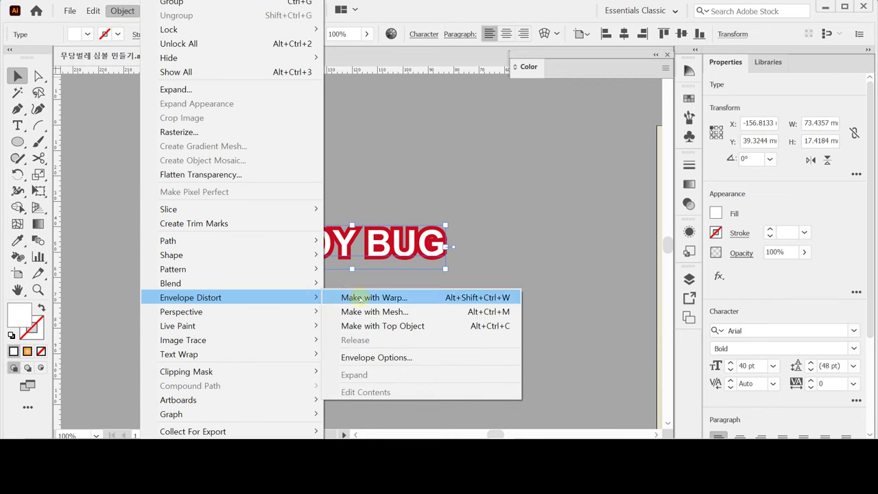
pyautogui.click(360, 298)
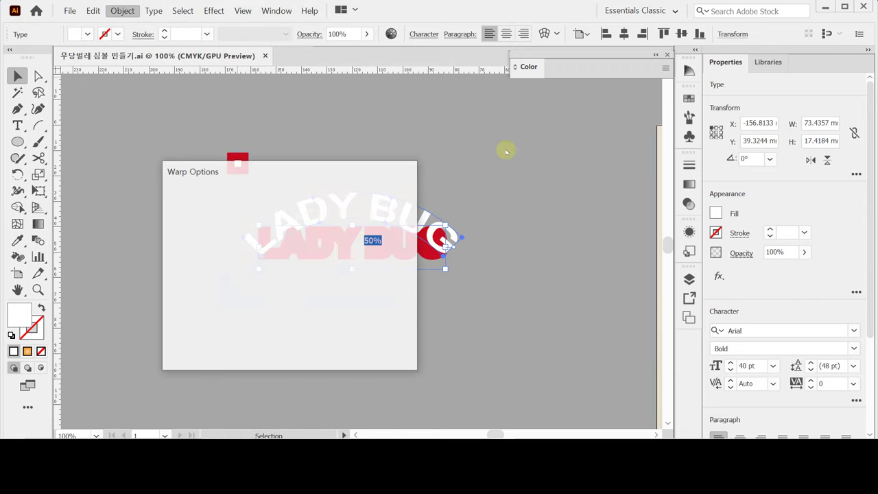
pyautogui.moveTo(349, 174); pyautogui.dragTo(577, 161)
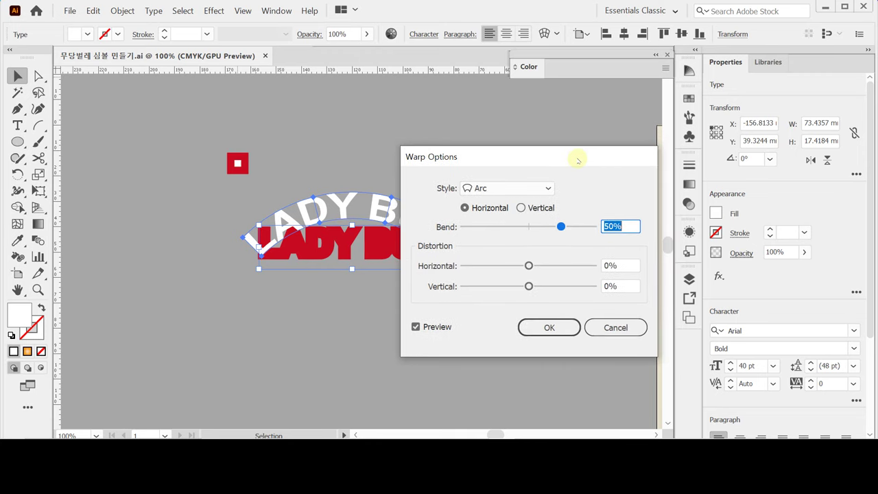
pyautogui.click(546, 189)
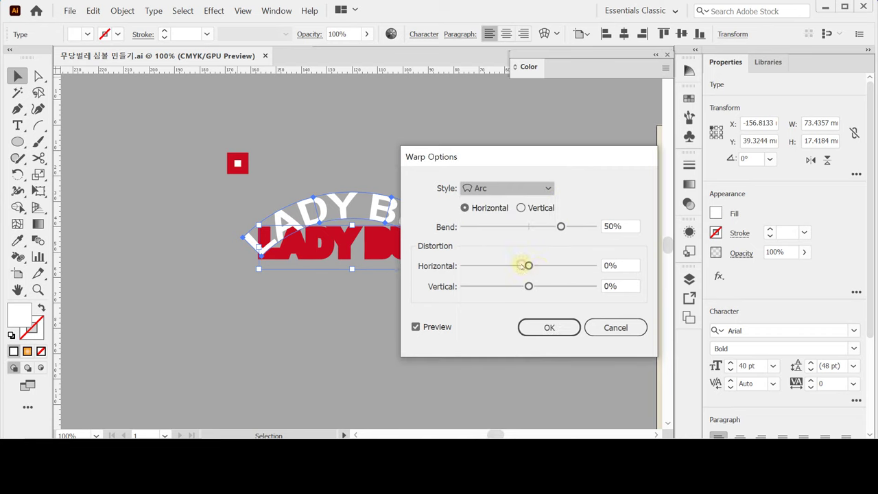
pyautogui.click(525, 266)
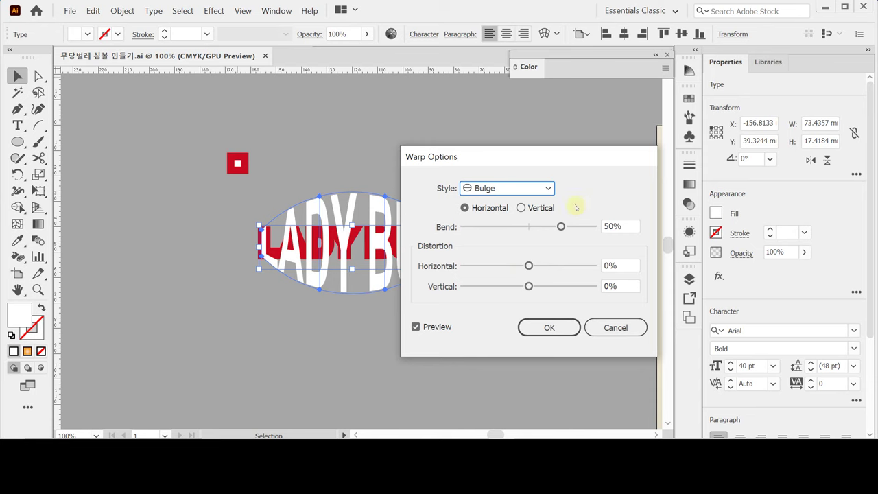
pyautogui.click(529, 188)
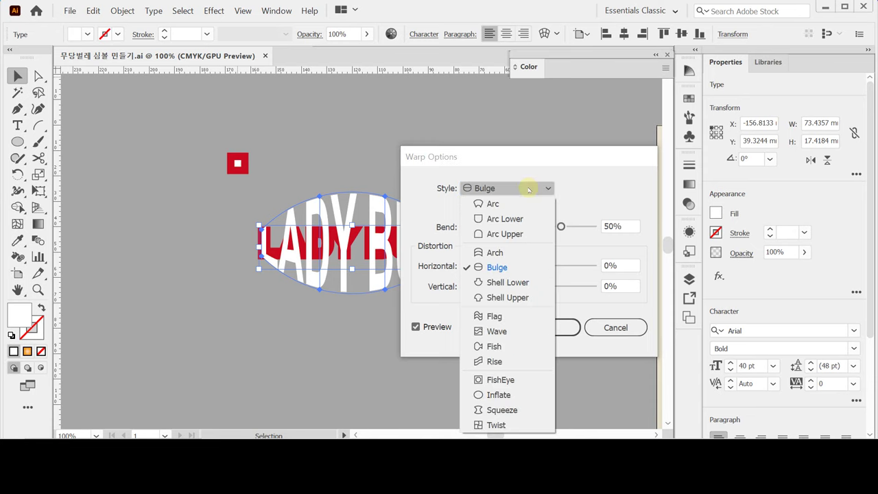
pyautogui.click(567, 186)
pyautogui.click(616, 328)
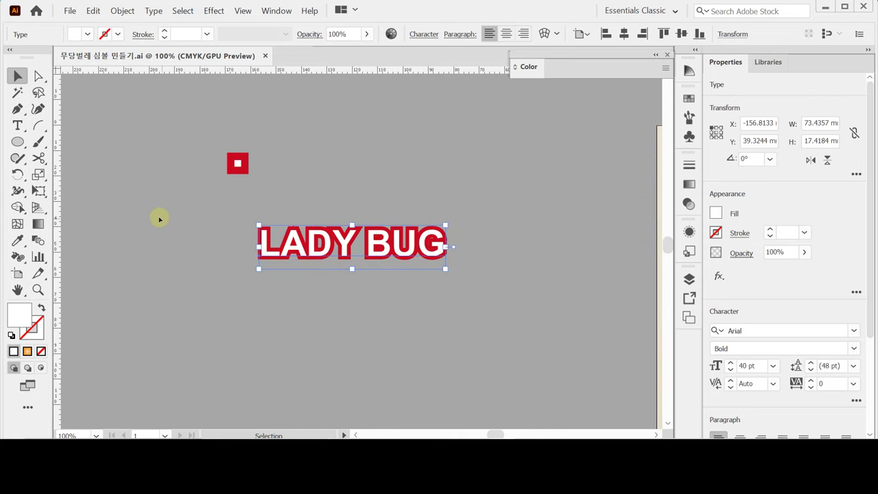
# Create a six-sided polygon with a 30 mm radius beside the LADY BUG text, off the artboard
pyautogui.hotkey('ctrl', 'shift', 'a')
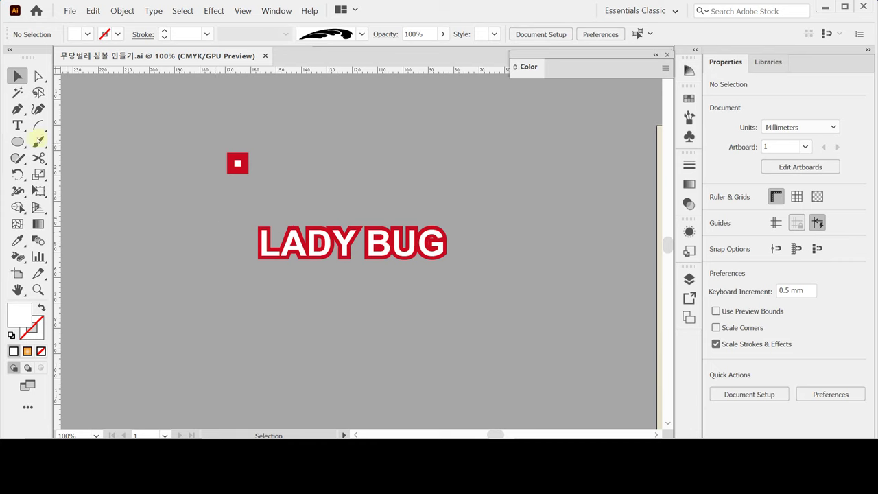
pyautogui.click(18, 142)
pyautogui.click(20, 142)
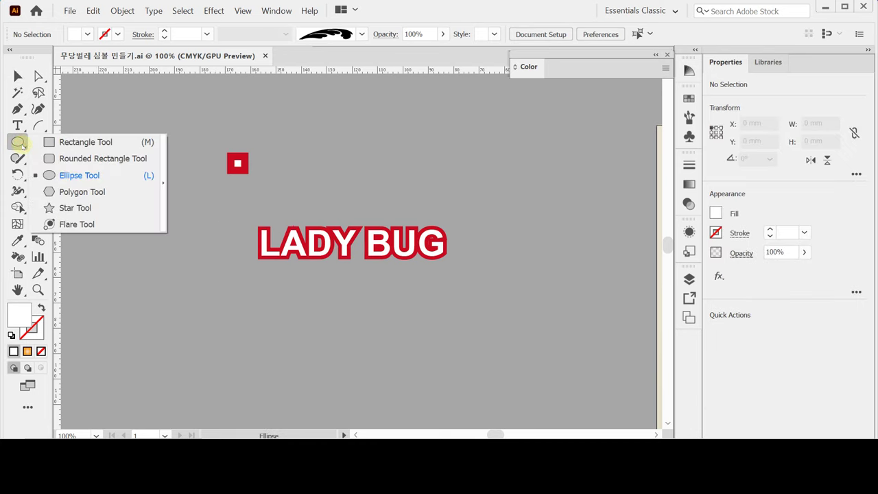
pyautogui.click(125, 194)
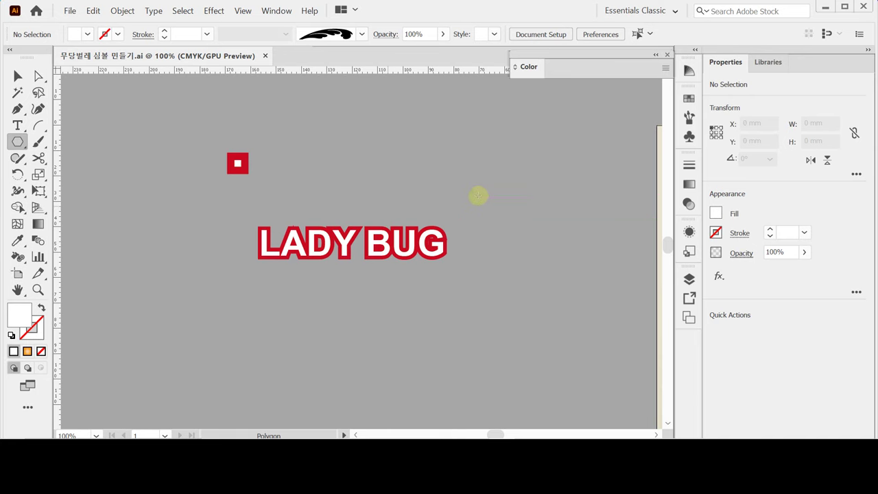
pyautogui.click(511, 200)
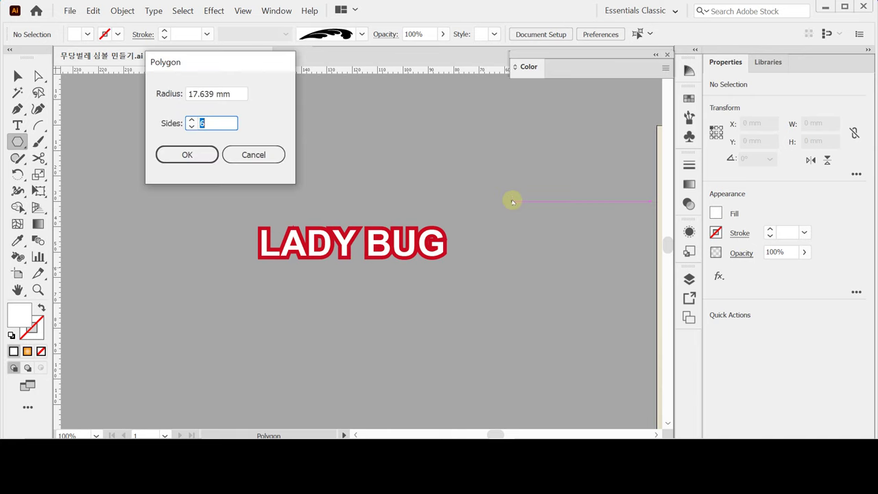
pyautogui.click(166, 94)
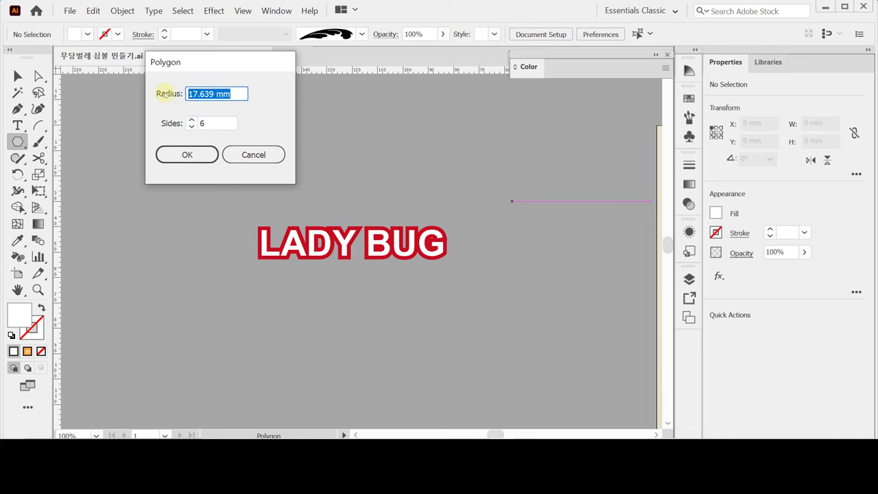
pyautogui.write('30')
pyautogui.press('Tab')
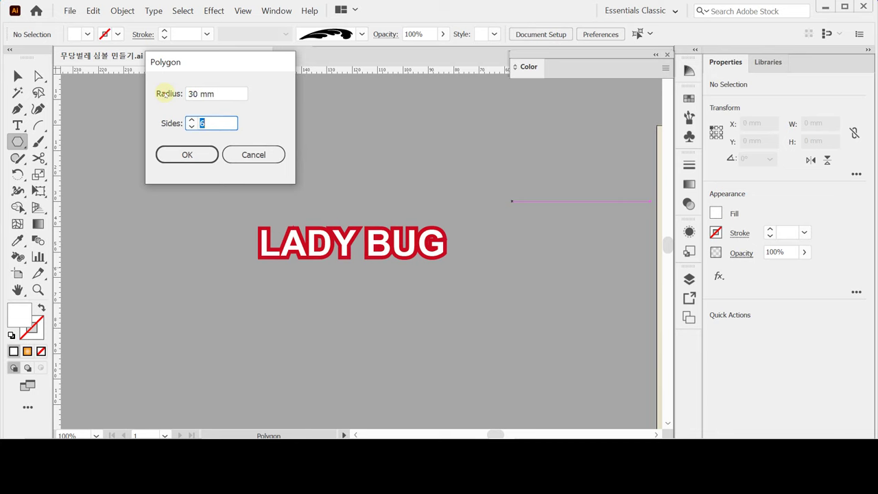
pyautogui.write('6')
pyautogui.press('Return')
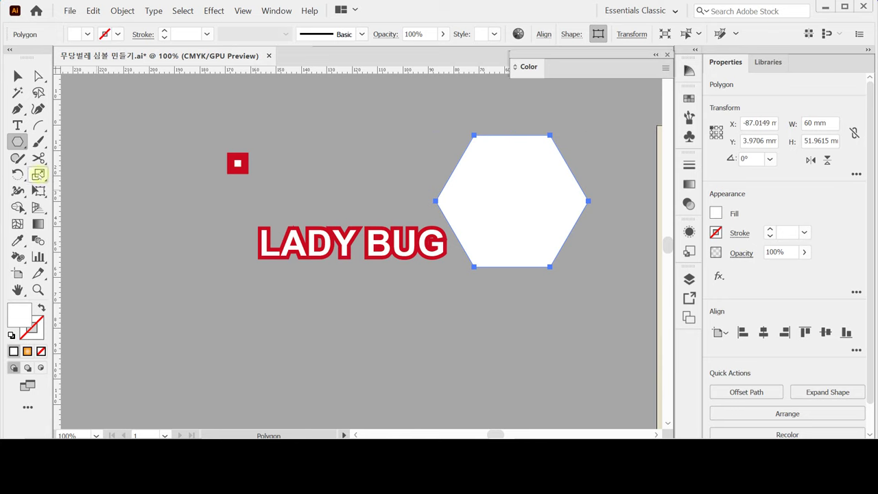
# Scale the white hexagon non-uniformly to 150% horizontally and 80% vertically
pyautogui.doubleClick(37, 174)
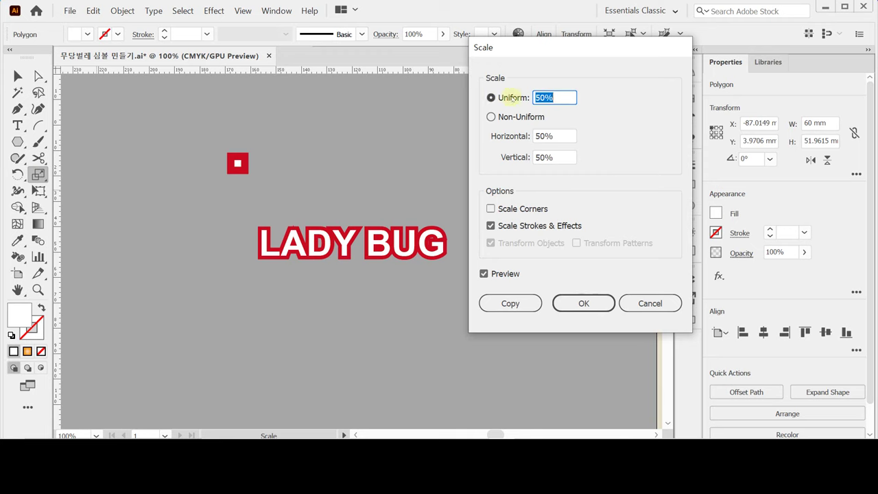
pyautogui.click(517, 118)
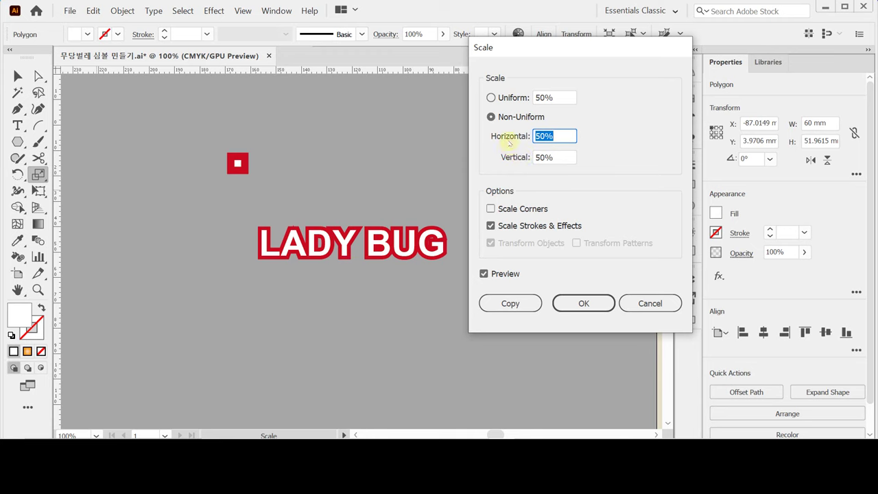
pyautogui.write('150')
pyautogui.press('Tab')
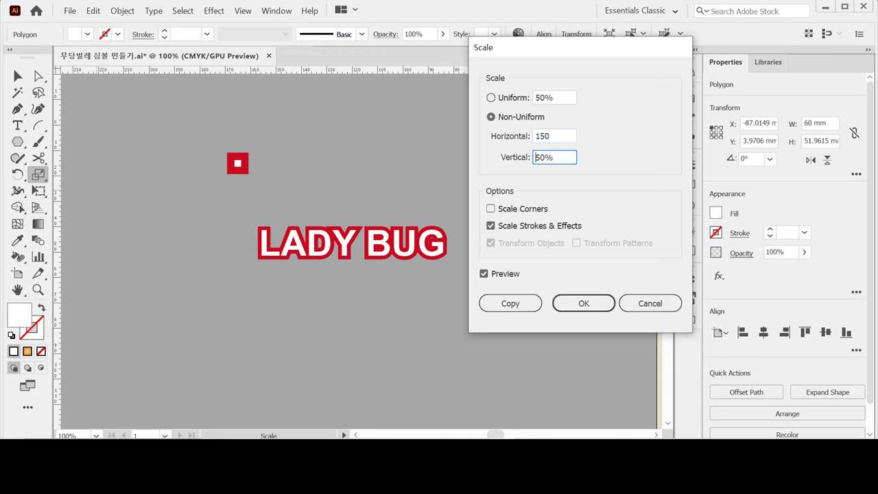
pyautogui.write('80')
pyautogui.press('Tab')
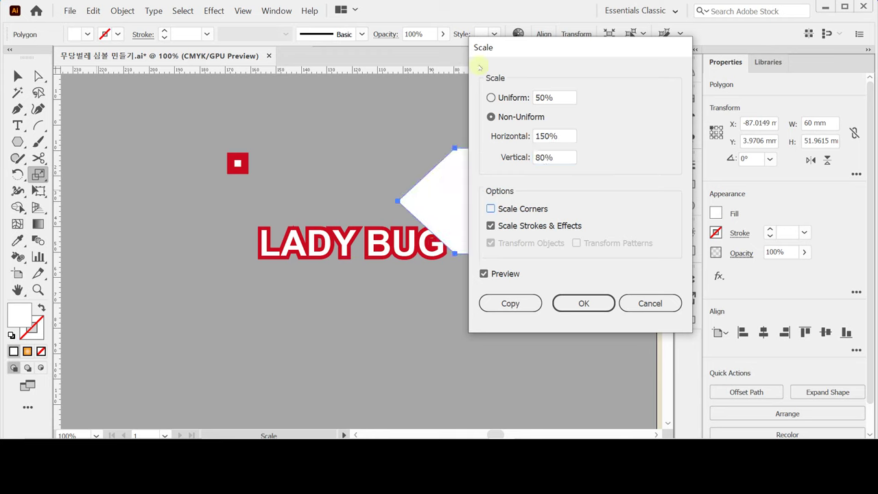
pyautogui.moveTo(498, 47); pyautogui.dragTo(620, 81)
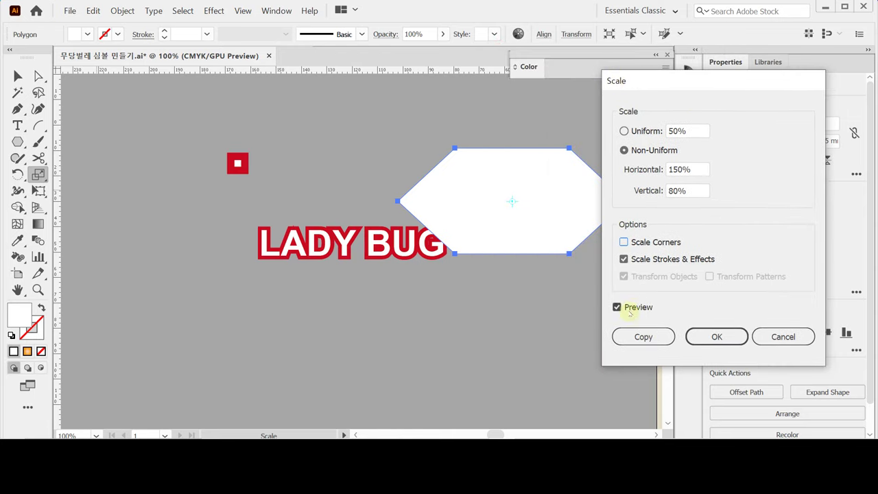
pyautogui.click(717, 335)
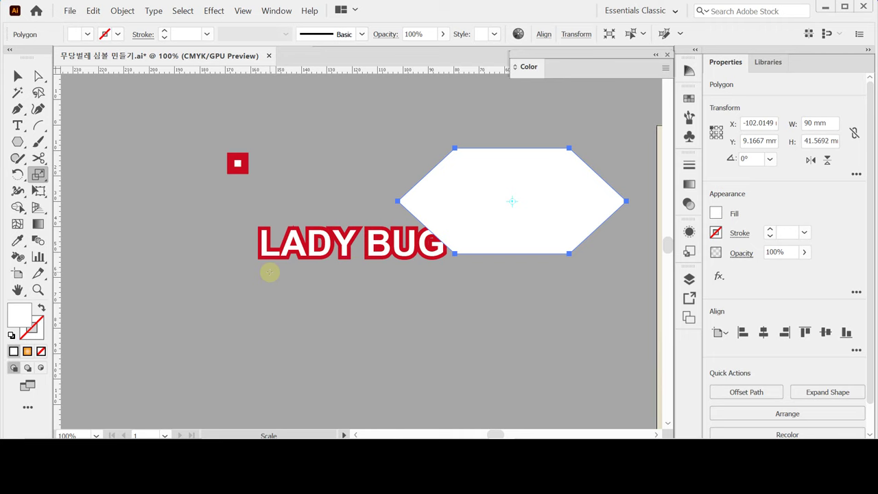
# Move the stretched hexagon so it overlaps the LADY BUG text, and select it together with the text
pyautogui.press('v')
pyautogui.click(460, 291)
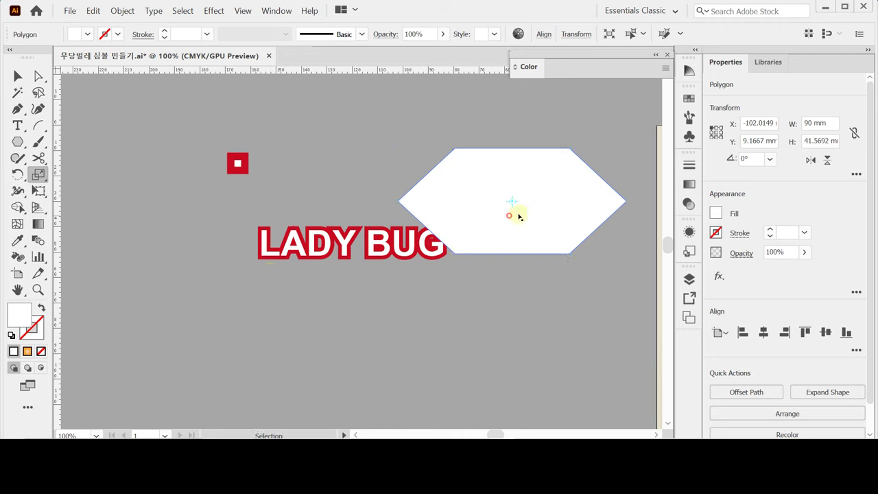
pyautogui.moveTo(540, 213); pyautogui.dragTo(417, 249)
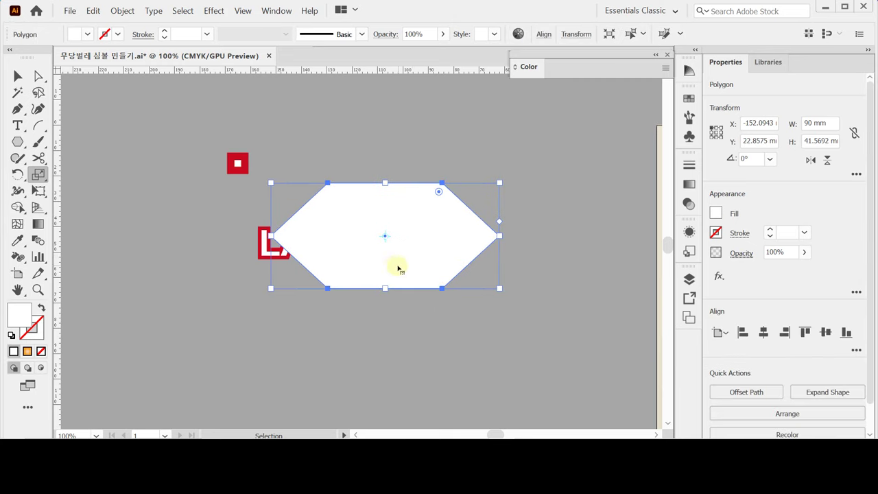
pyautogui.moveTo(398, 268); pyautogui.dragTo(466, 239)
pyautogui.press('s')
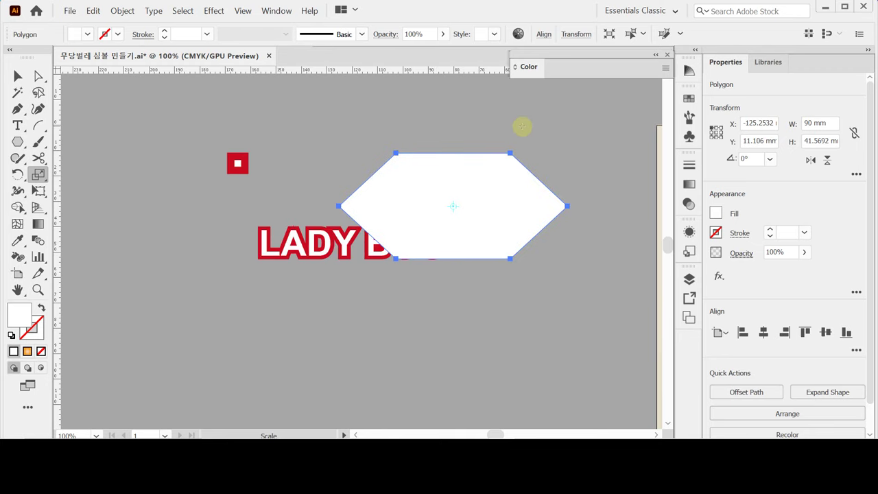
pyautogui.press('v')
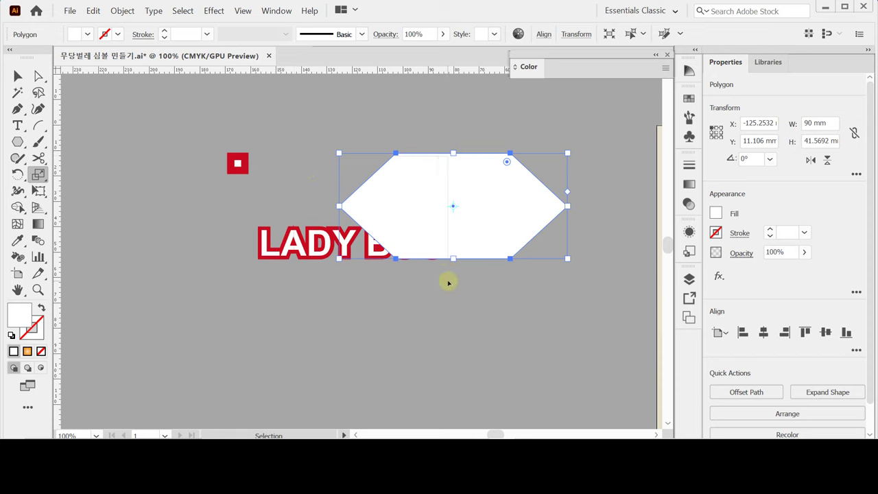
pyautogui.hotkey('ctrl', 'z')
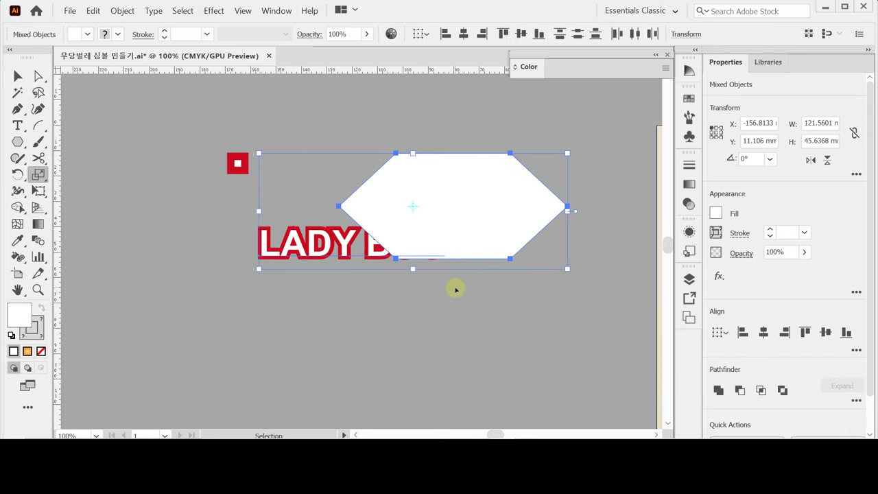
pyautogui.press('s')
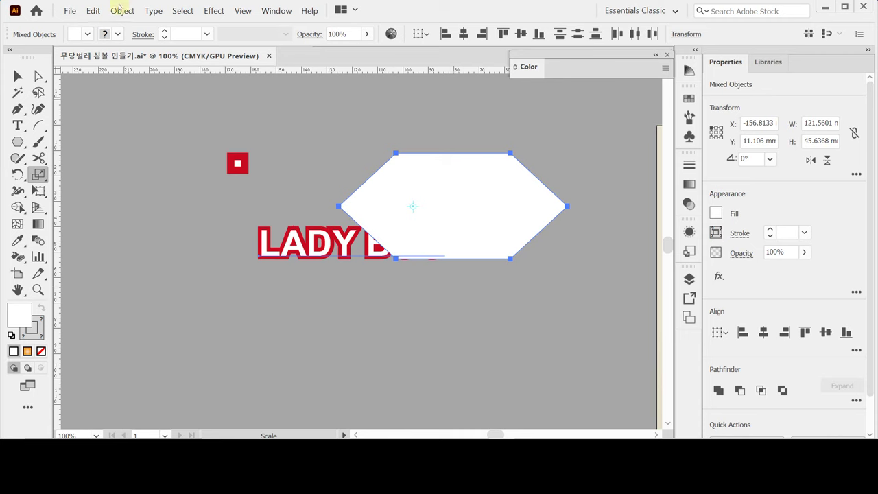
# Warp the LADY BUG text into the hexagon's shape using Envelope Distort with the top object, and save the document
pyautogui.click(121, 11)
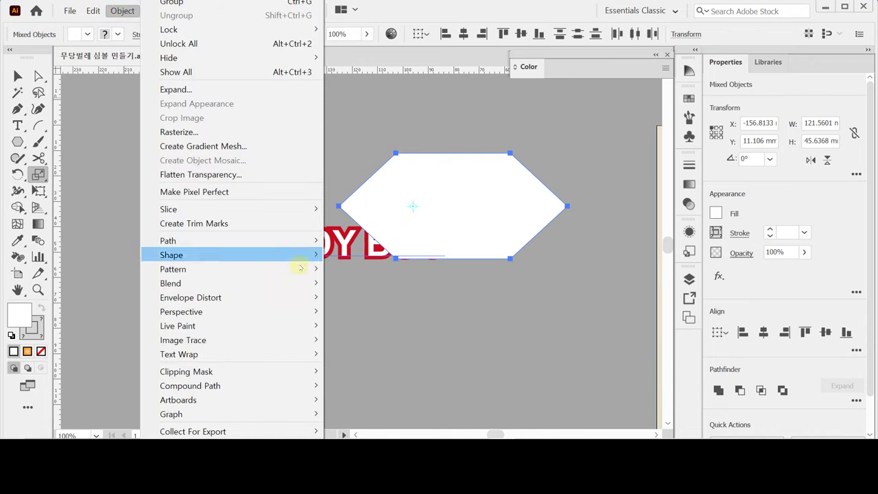
pyautogui.moveTo(289, 297)
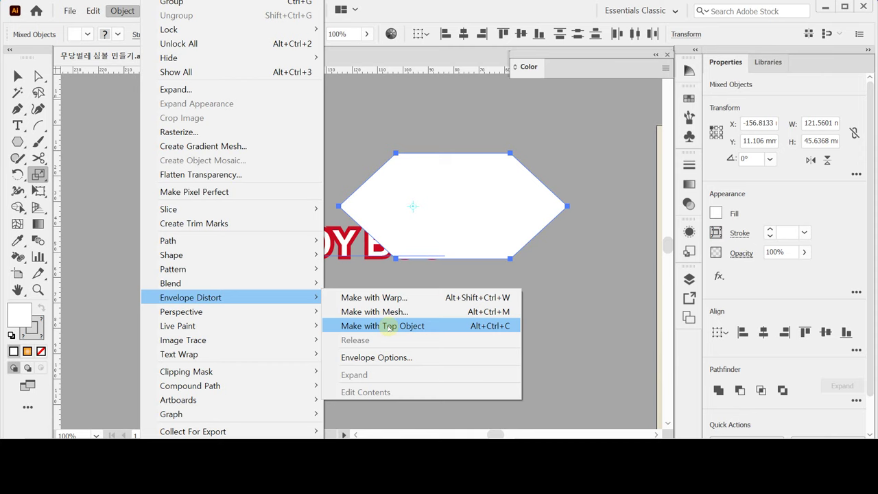
pyautogui.click(388, 327)
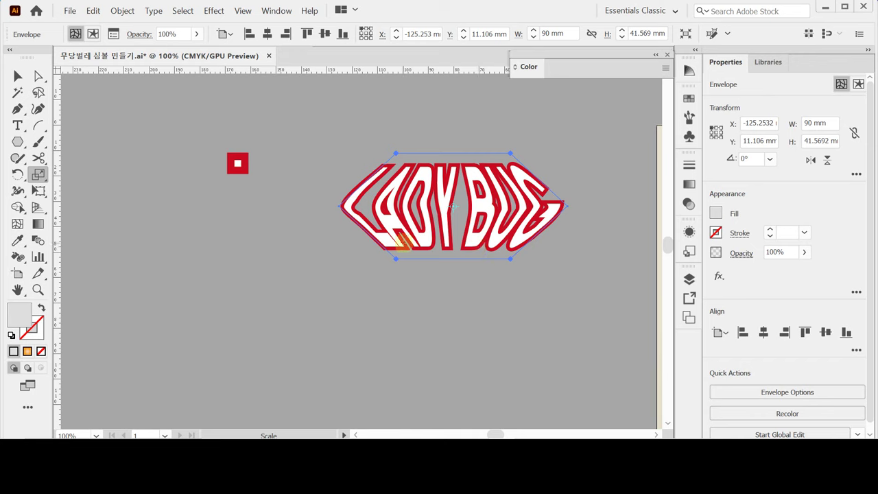
pyautogui.click(399, 241)
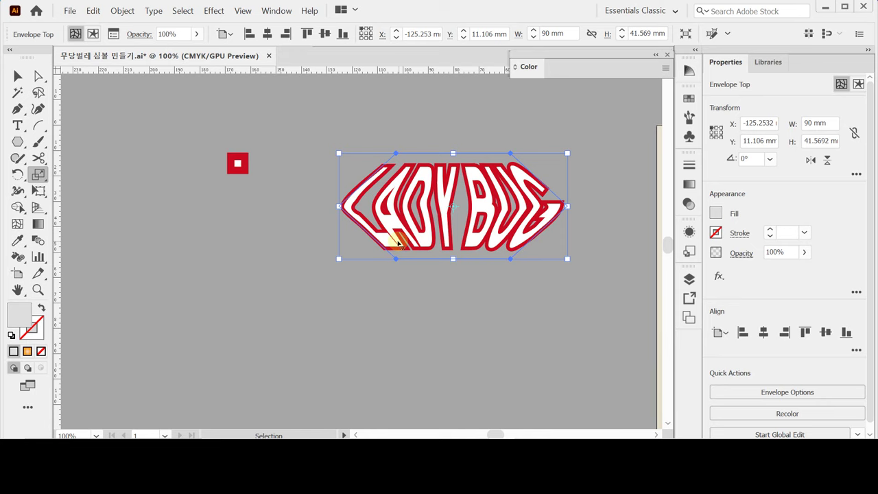
pyautogui.hotkey('ctrl', 's')
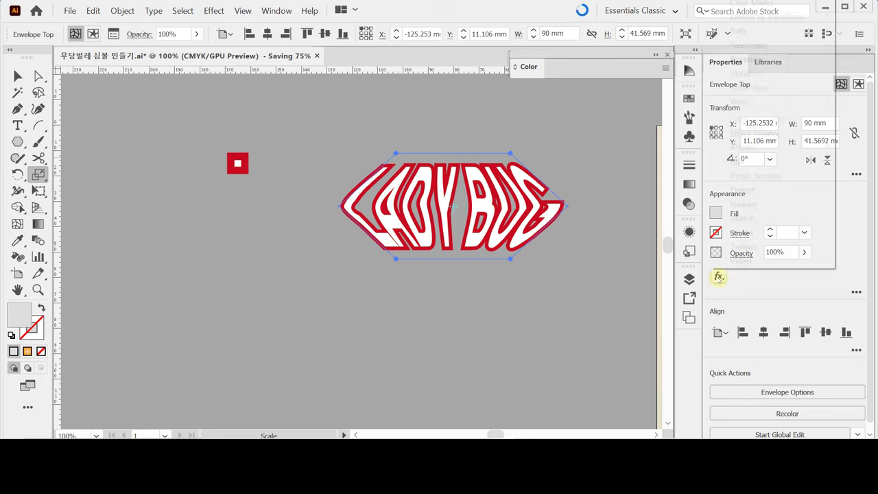
# Apply a black Drop Shadow to the warped title with Multiply mode, 75% opacity, 2 mm X and Y offsets and 2 mm blur
pyautogui.click(719, 277)
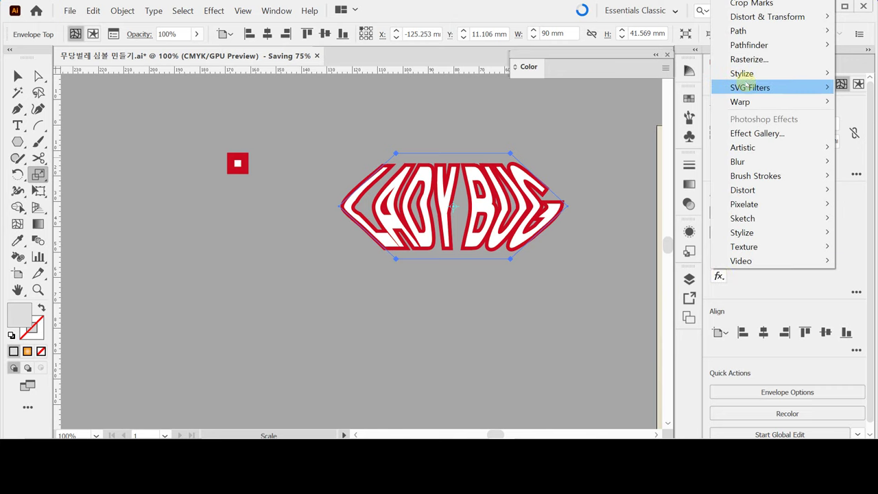
pyautogui.moveTo(742, 73)
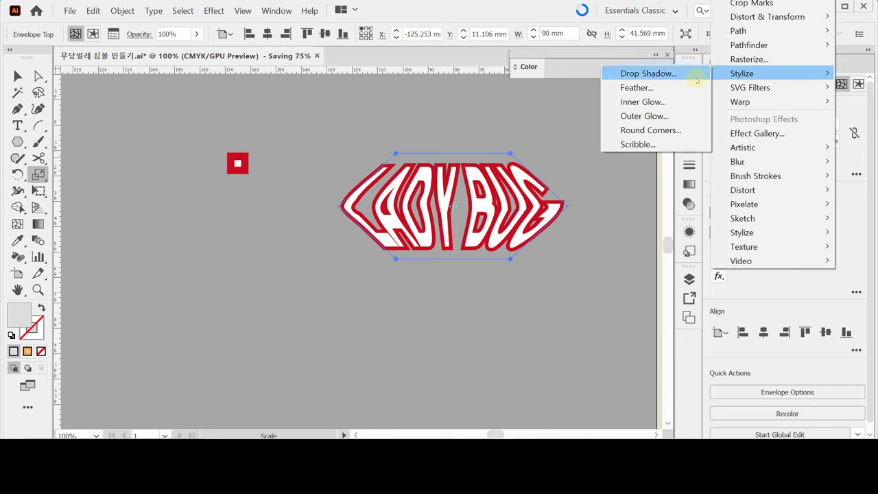
pyautogui.click(645, 73)
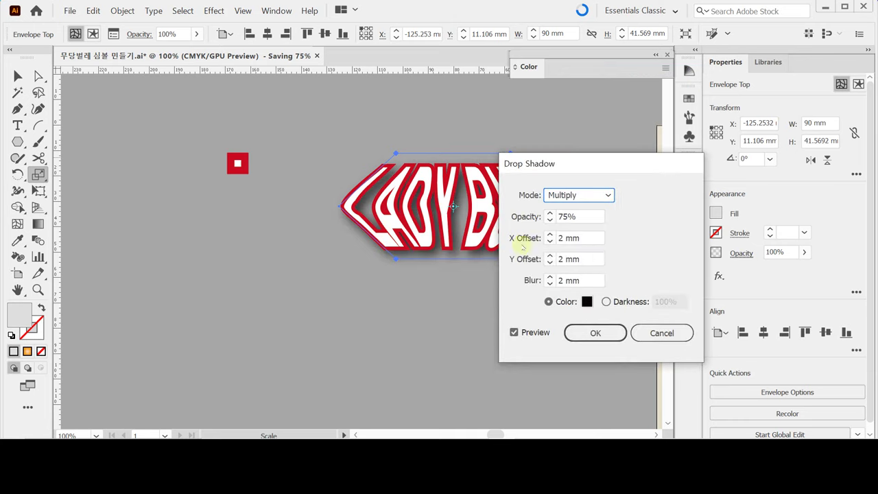
pyautogui.click(549, 284)
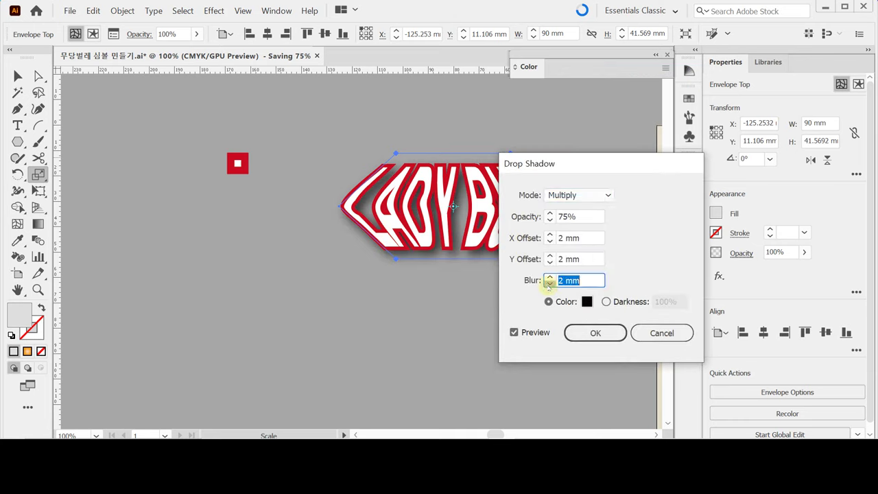
pyautogui.click(598, 333)
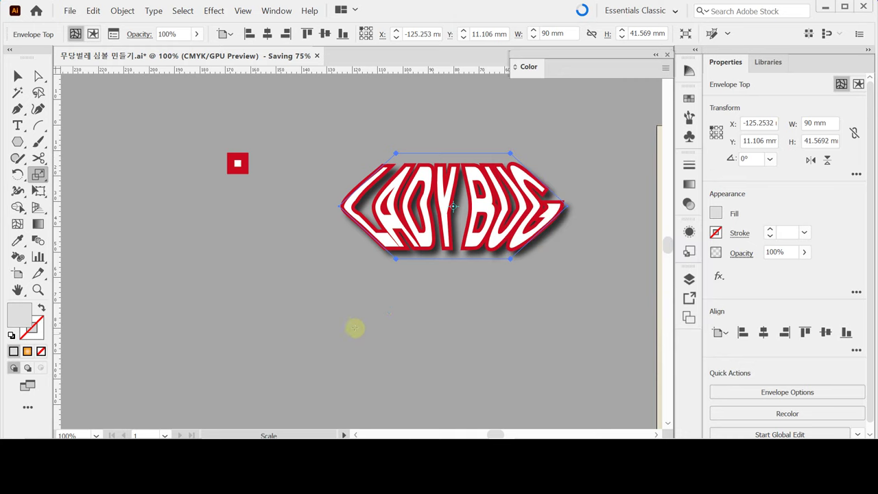
# Move the warped LADY BUG title onto the artboard, into the empty area above the large red ladybug
pyautogui.scroll(-1, 246, 211)
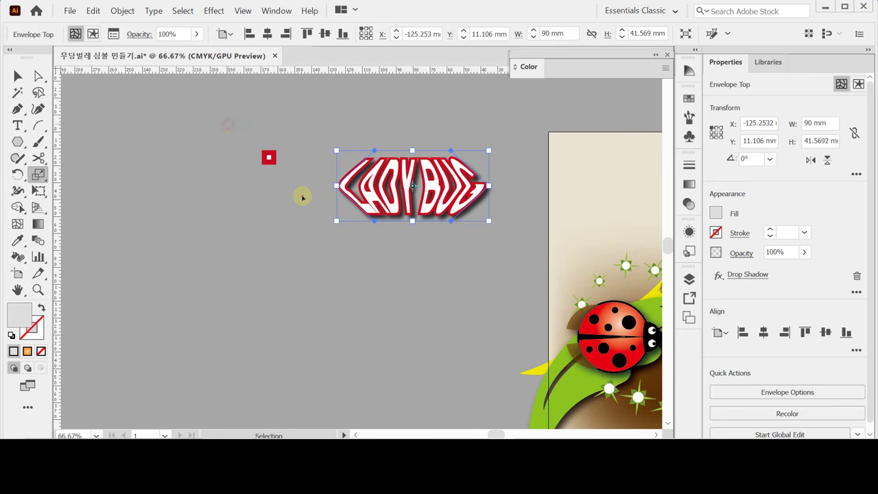
pyautogui.click(302, 198)
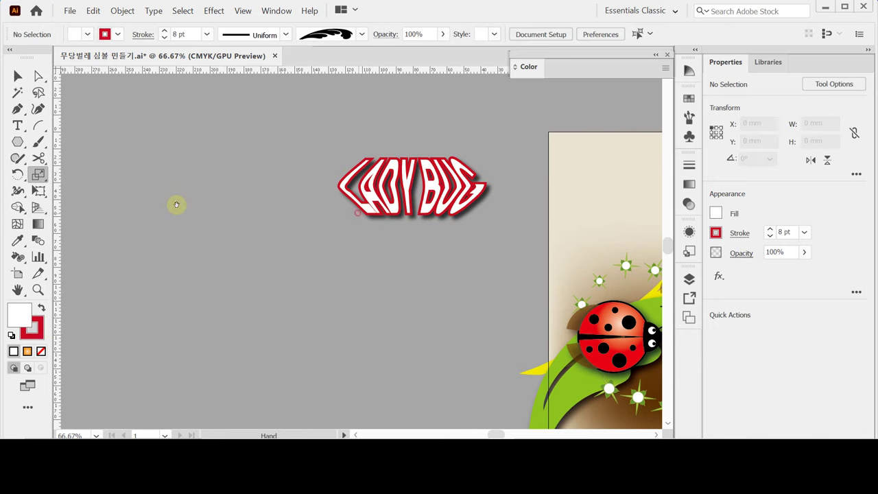
pyautogui.moveTo(162, 201); pyautogui.dragTo(201, 227)
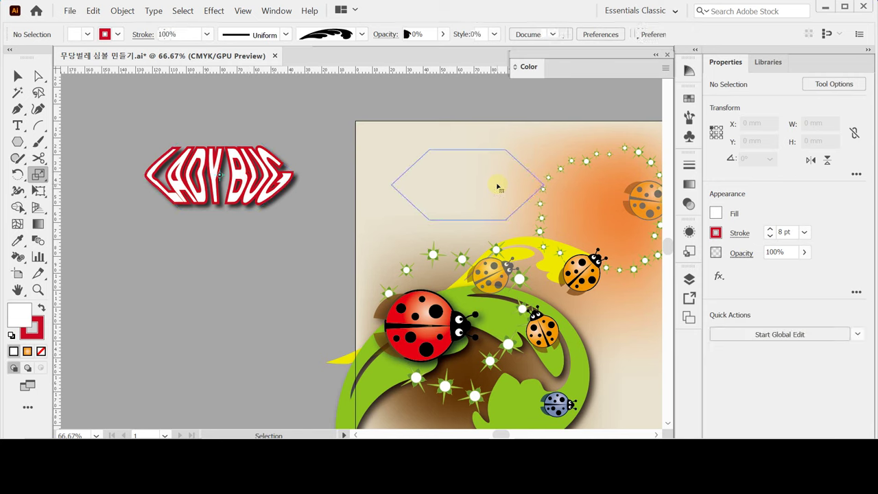
pyautogui.click(497, 186)
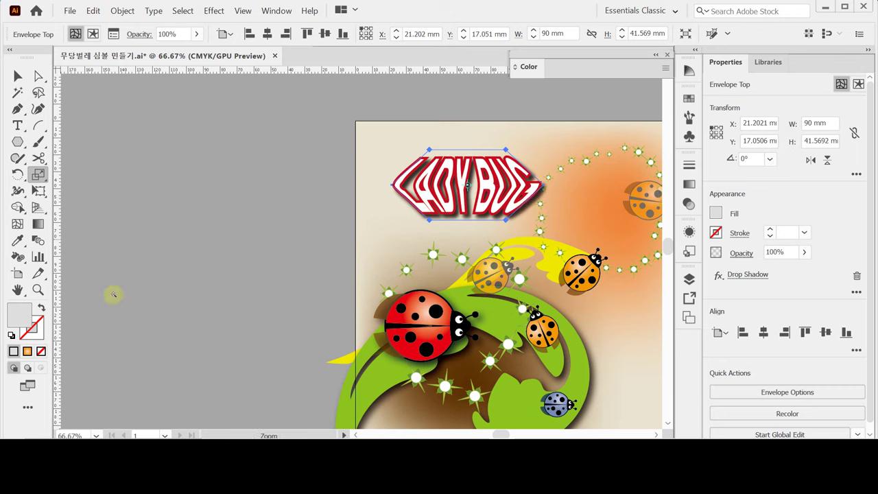
# With the whole artboard in view, shift the title slightly closer to the artboard's upper-left corner and deselect it
pyautogui.click(18, 289)
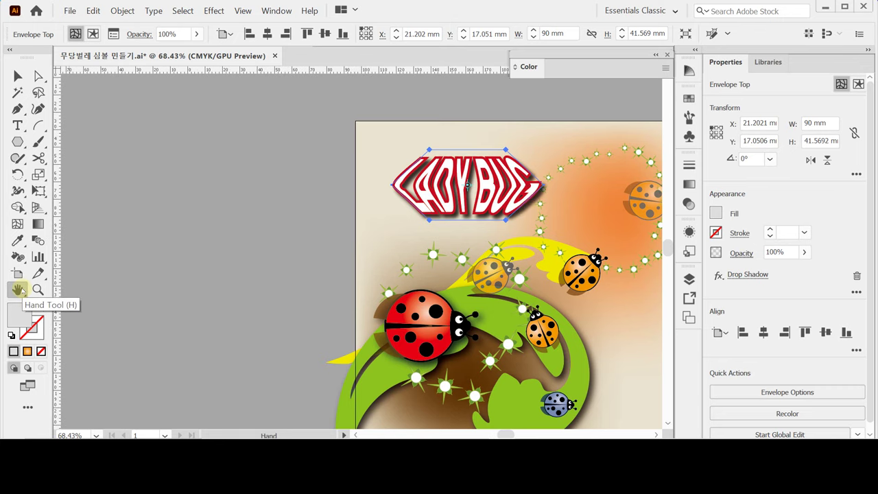
pyautogui.doubleClick(18, 290)
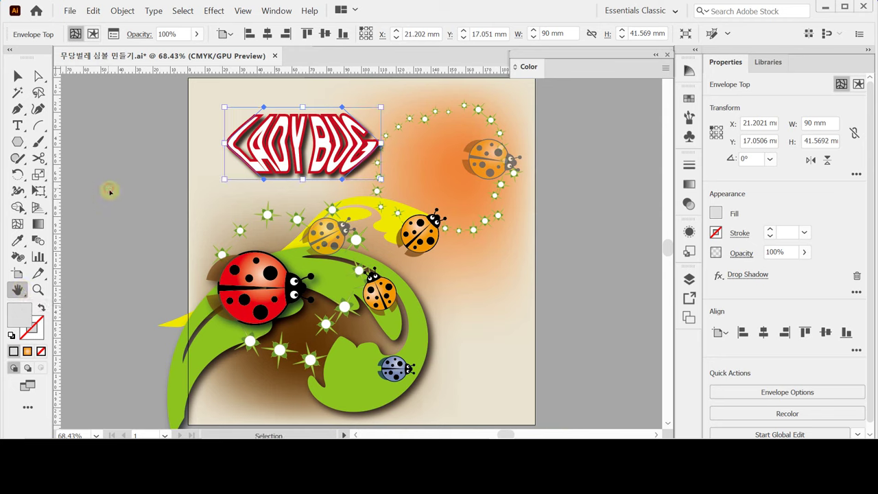
pyautogui.keyDown('ctrl'); pyautogui.click(137, 189); pyautogui.keyUp('ctrl')
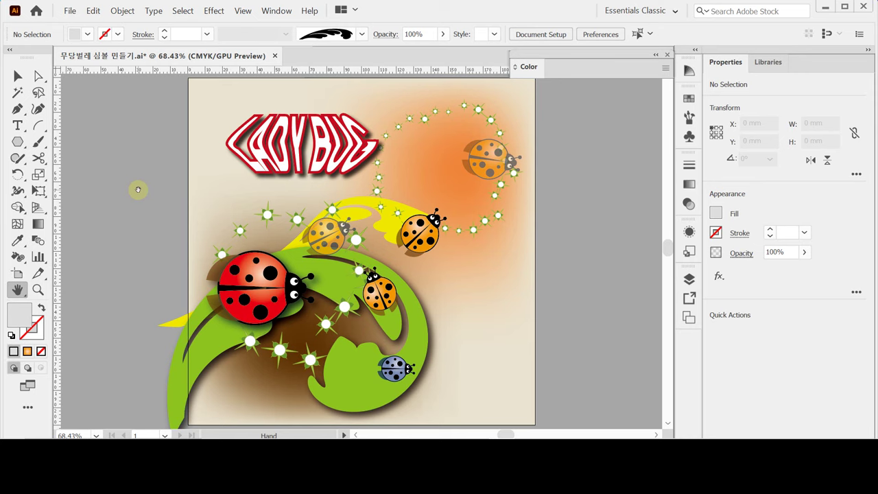
pyautogui.moveTo(297, 156); pyautogui.dragTo(267, 166)
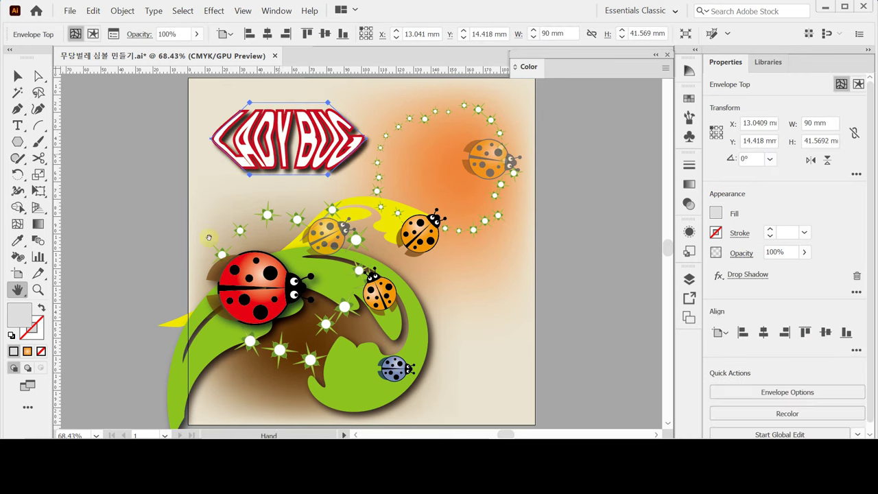
pyautogui.click(120, 198)
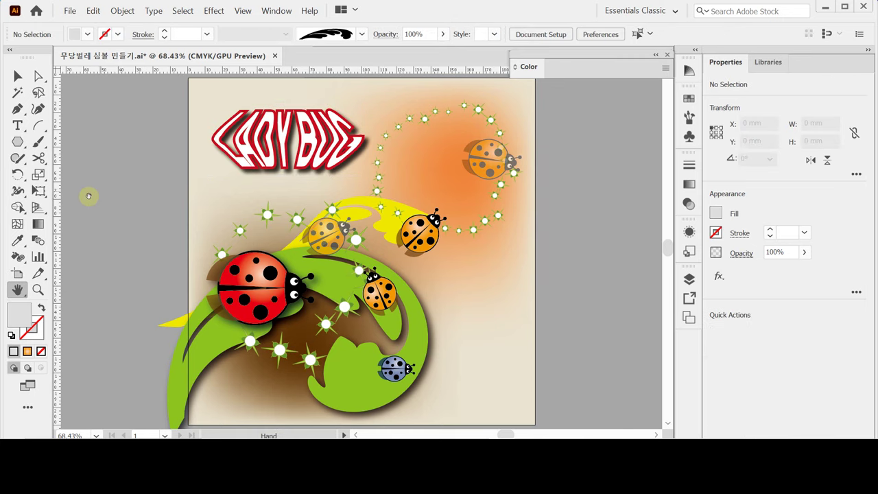
# Create a 200 x 200 mm rectangle from the artboard's upper-left corner to cover the artwork, and display the color swatches
pyautogui.click(18, 141)
pyautogui.moveTo(18, 141); pyautogui.dragTo(63, 142)
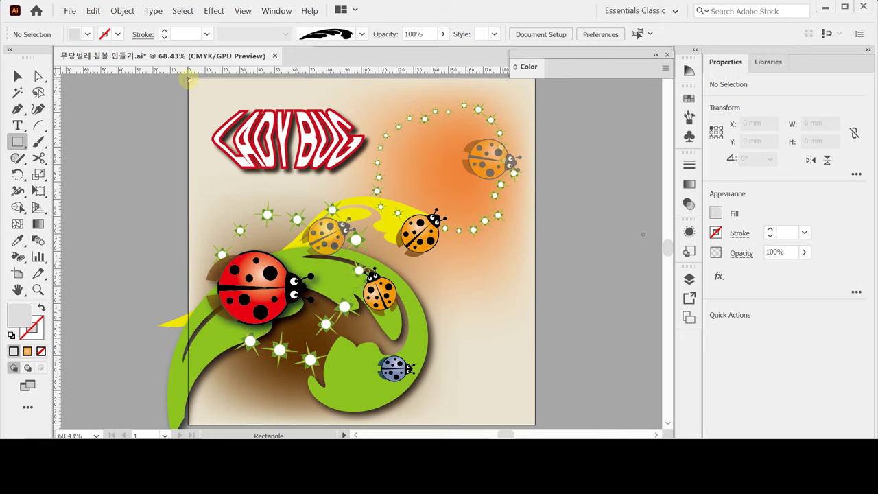
pyautogui.click(189, 81)
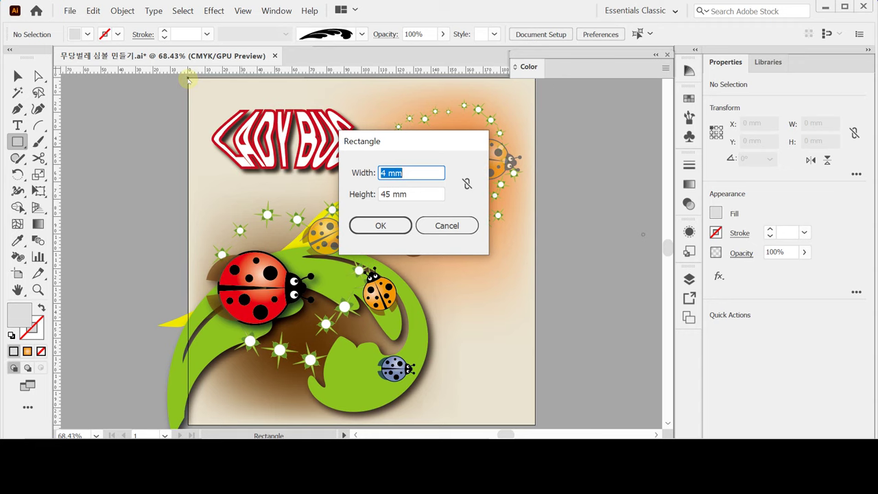
pyautogui.write('200')
pyautogui.press('Tab')
pyautogui.write('200')
pyautogui.press('Escape')
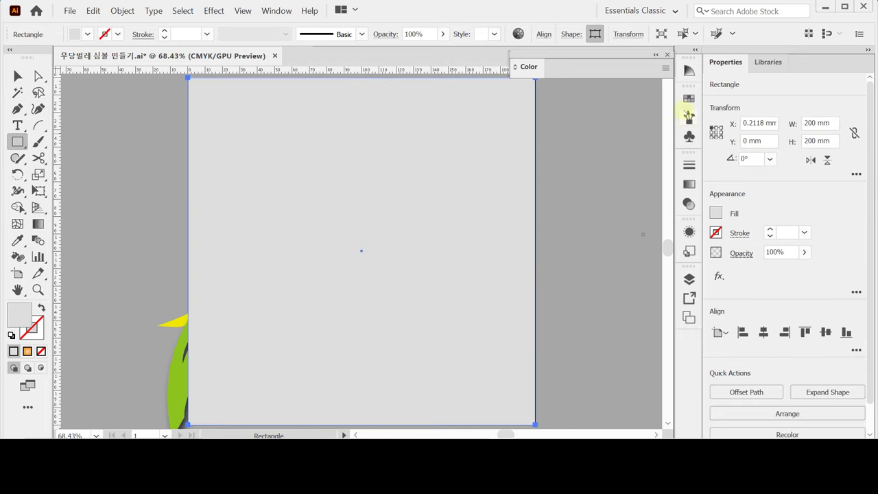
pyautogui.click(689, 98)
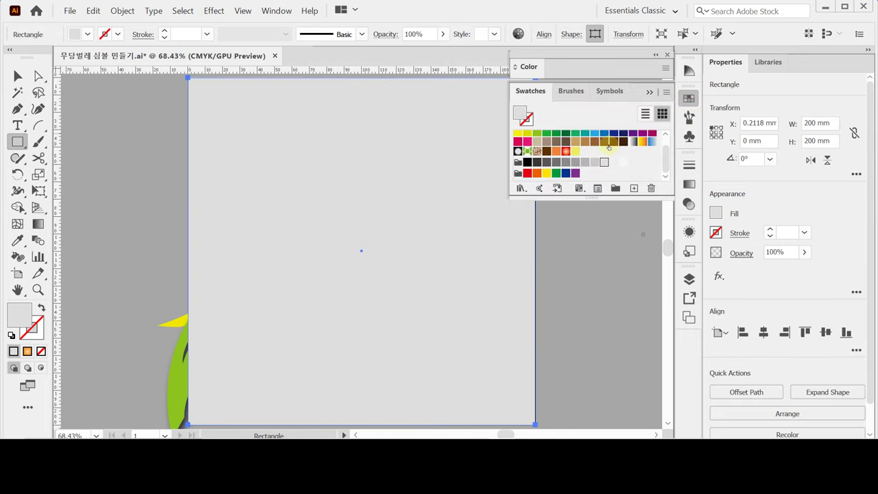
# Fill the 200 x 200 mm rectangle covering the artboard with the light yellow swatch and hide the swatches
pyautogui.click(594, 142)
pyautogui.click(574, 141)
pyautogui.click(555, 141)
pyautogui.click(573, 151)
pyautogui.click(690, 99)
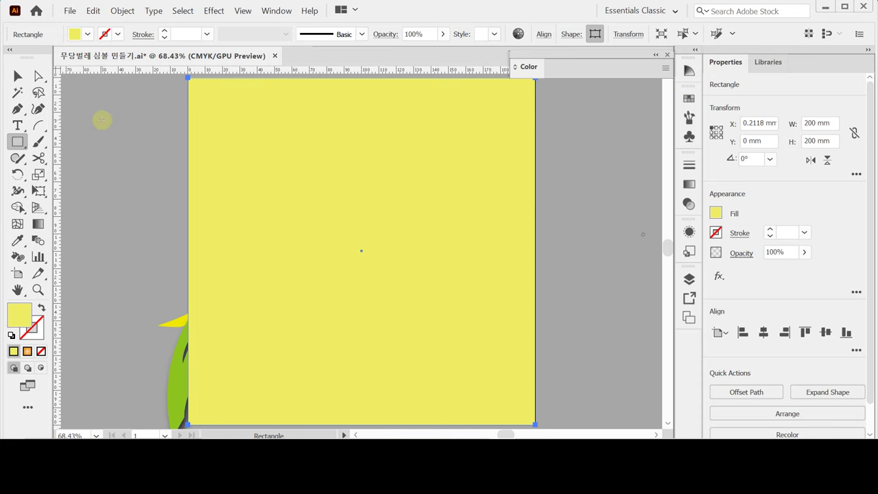
# Unlock all objects, including the background mesh, and make a clipping mask from the whole artwork using the yellow rectangle, leaving nothing selected
pyautogui.press('ctrl')
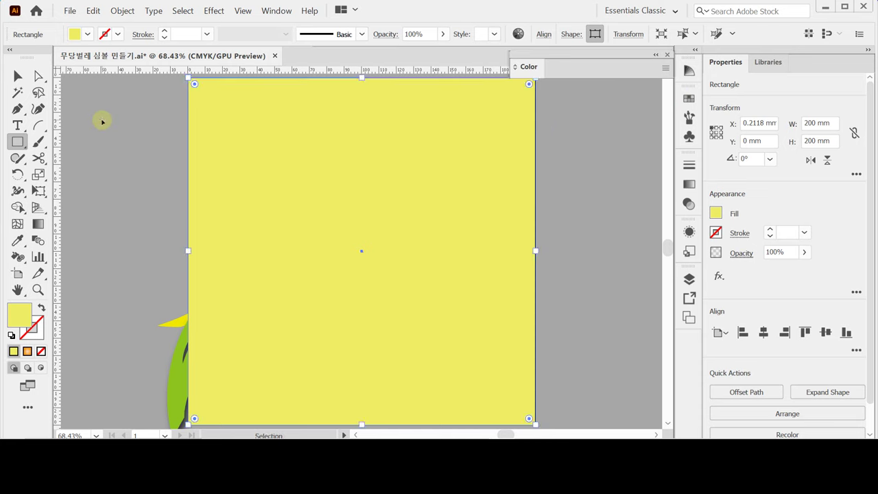
pyautogui.hotkey('ctrl', 'shift', 'z')
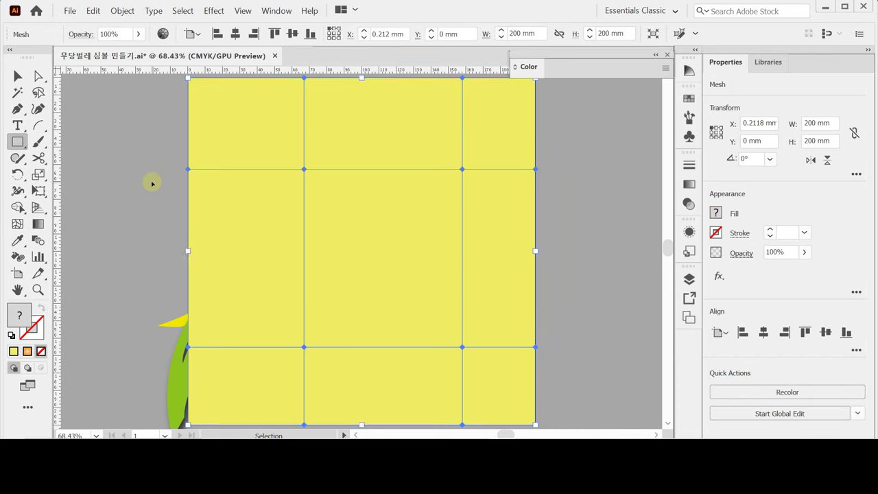
pyautogui.hotkey('ctrl', 'a')
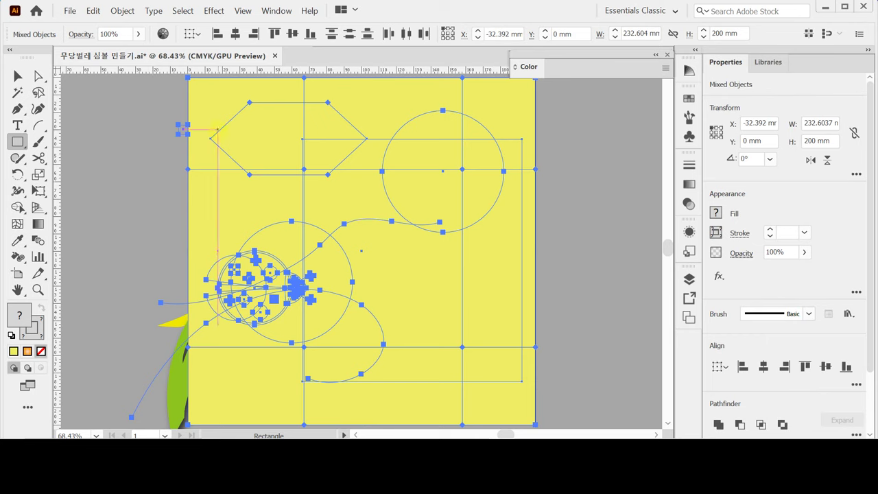
pyautogui.rightClick(207, 130)
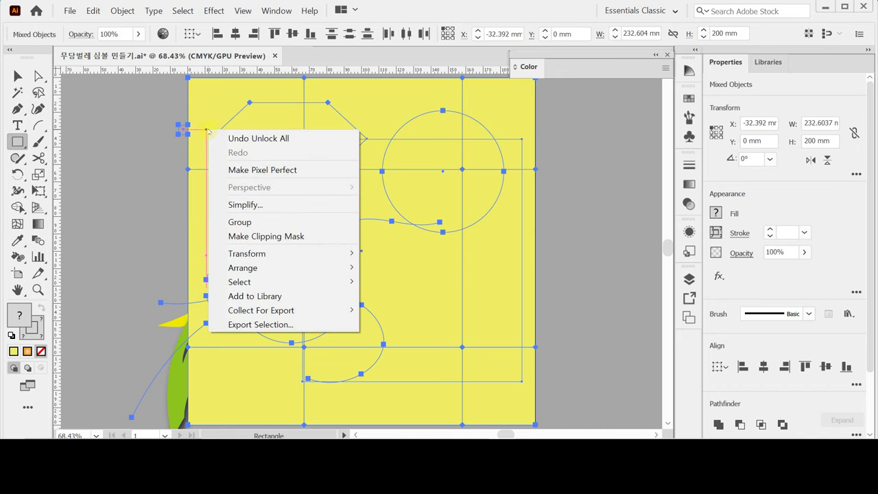
pyautogui.click(321, 236)
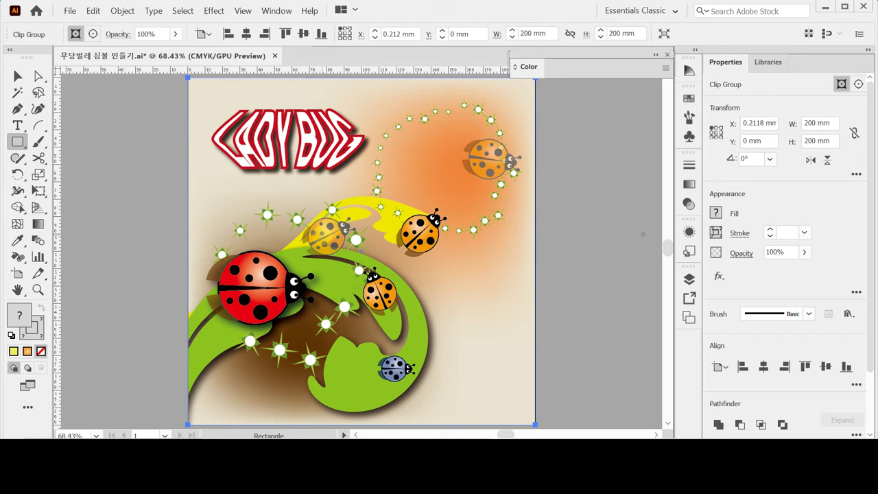
pyautogui.press('ctrl')
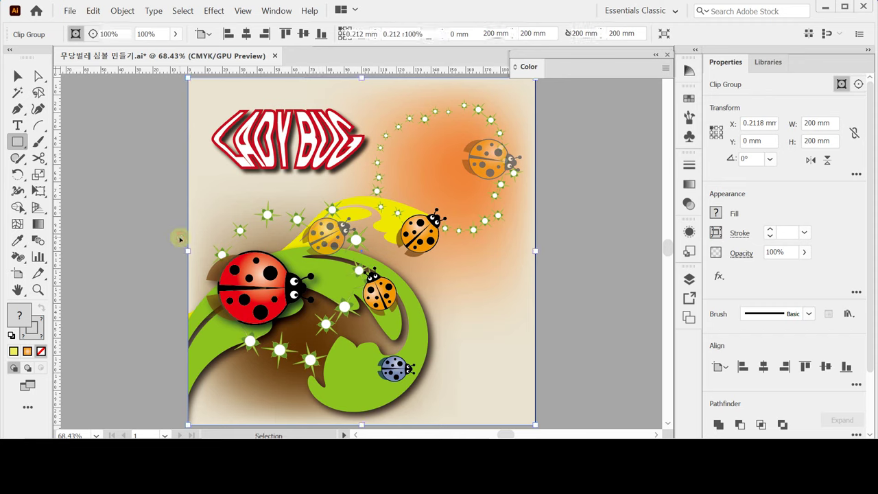
pyautogui.keyDown('ctrl'); pyautogui.click(179, 238); pyautogui.keyUp('ctrl')
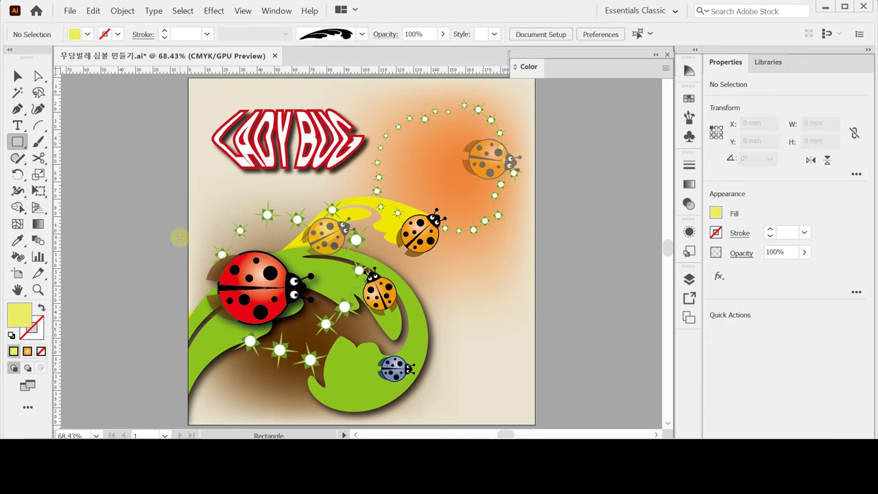